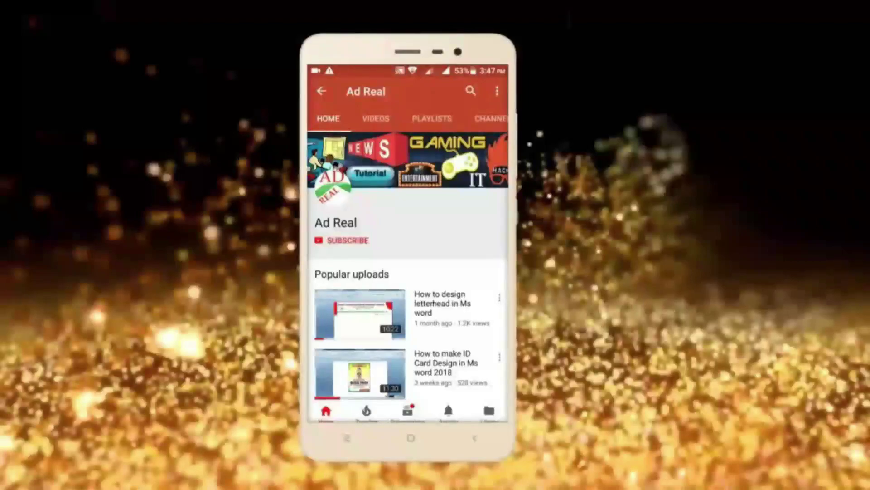
Step: Browse the healing and brush tool flyouts in the toolbox
left_click(341, 240)
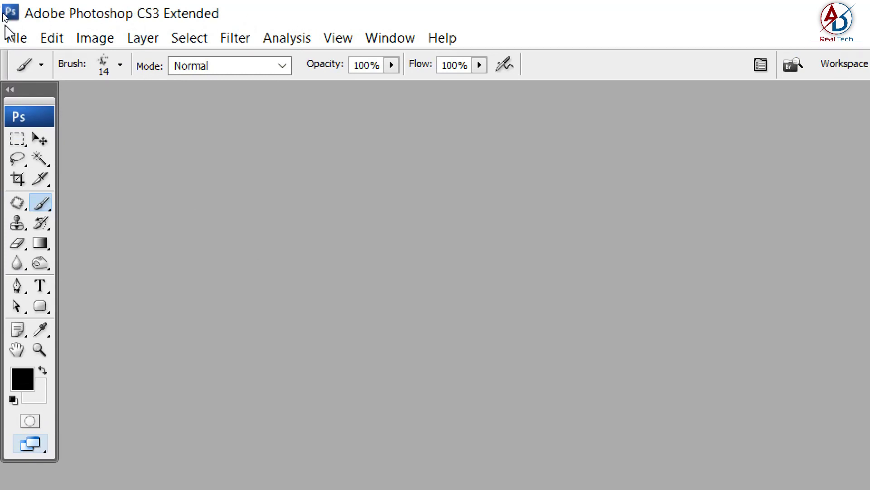
left_click(18, 204)
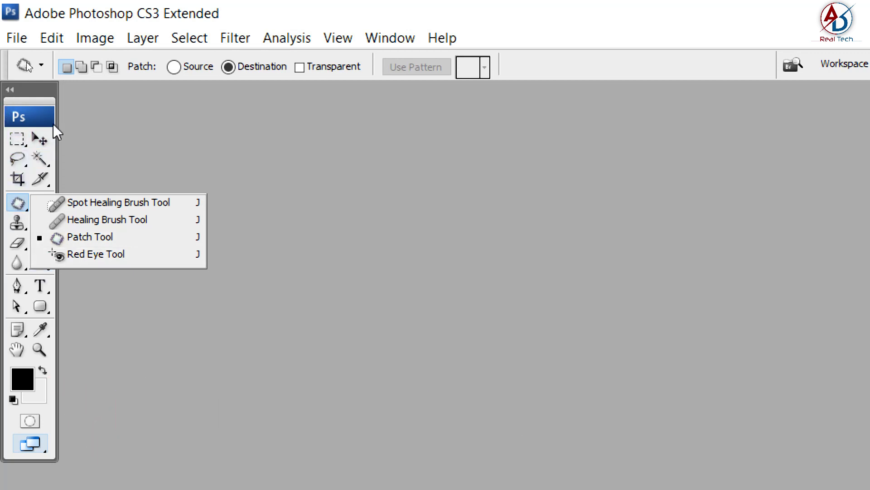
left_click(19, 205)
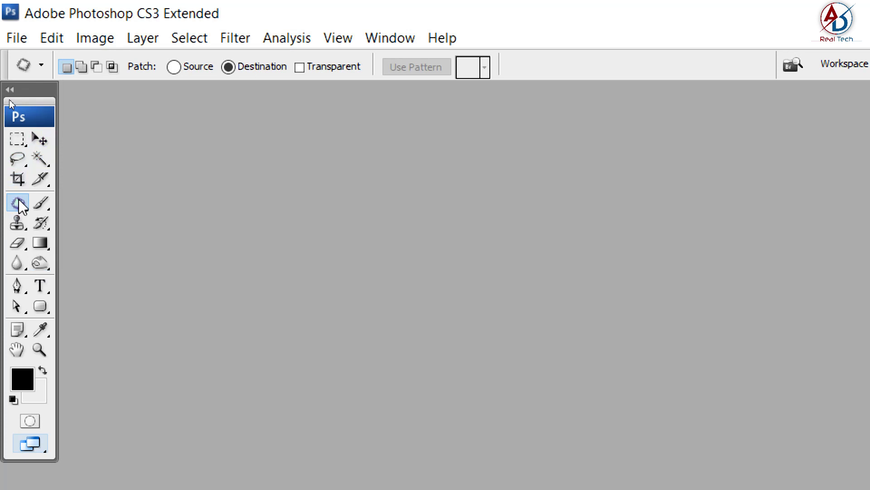
left_click(44, 202)
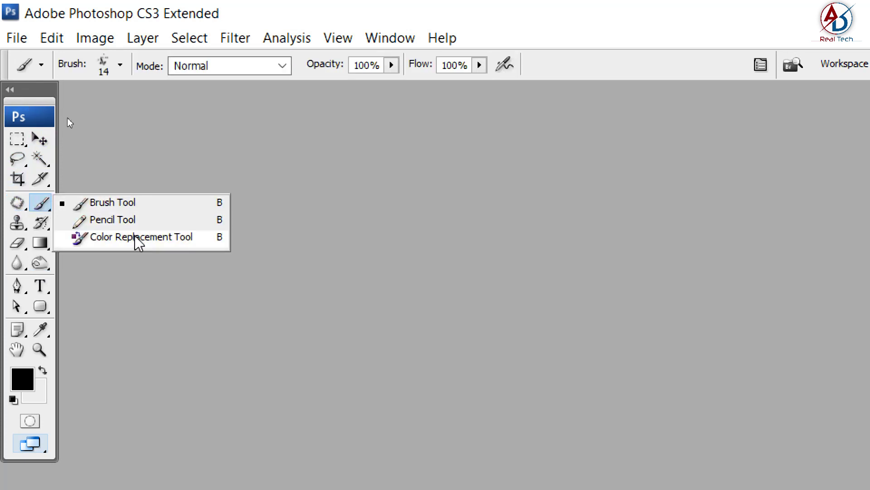
left_click(43, 203)
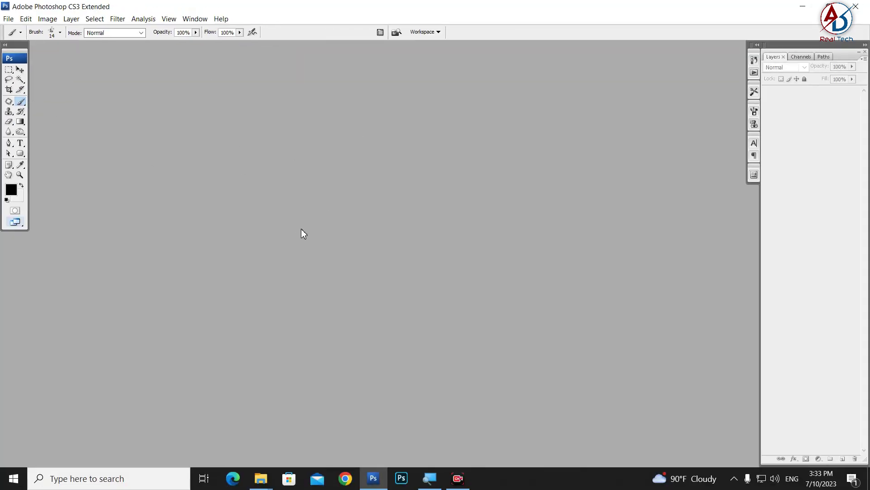
Step: Create a Photo-preset portrait 8 x 10 document in 16-bit and centre its window
key("ctrl+n")
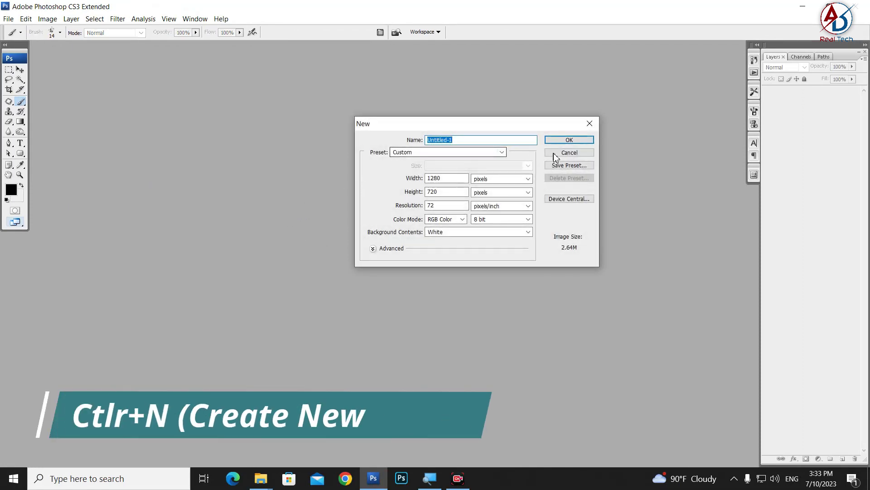
left_click(8, 19)
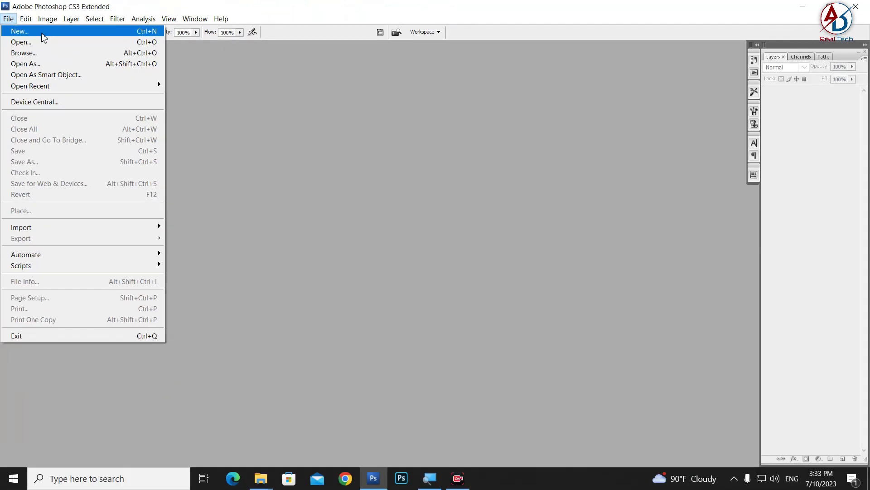
left_click(83, 50)
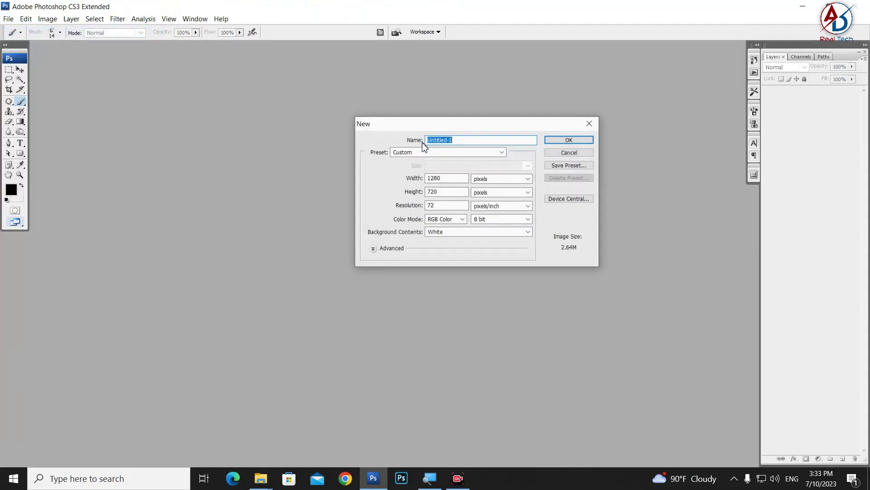
left_click(448, 154)
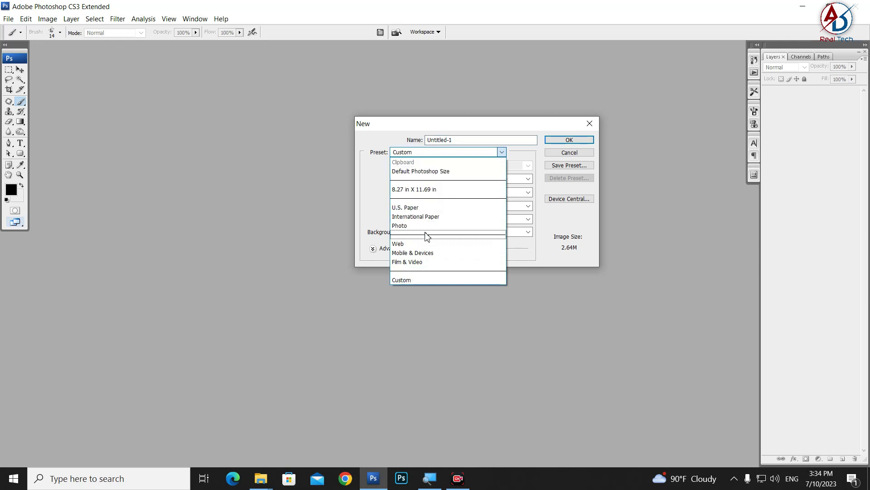
left_click(408, 225)
left_click(461, 167)
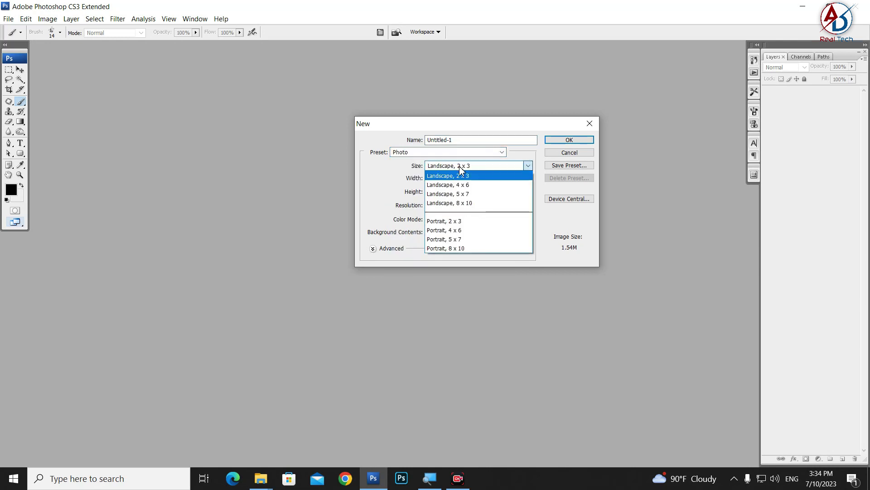
left_click(462, 204)
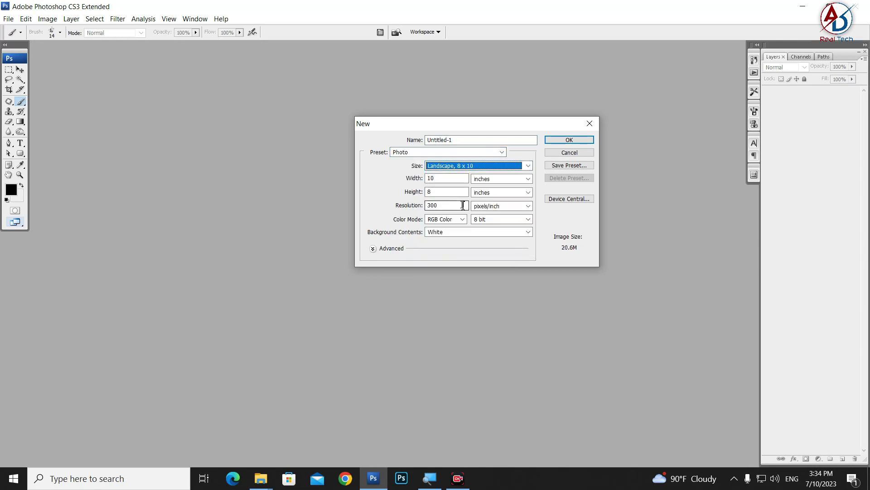
left_click(461, 166)
left_click(463, 248)
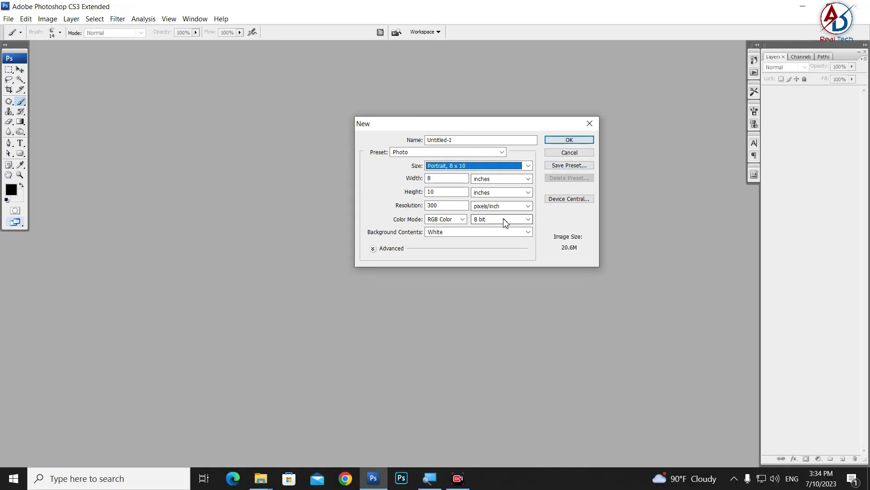
left_click(508, 219)
left_click(493, 247)
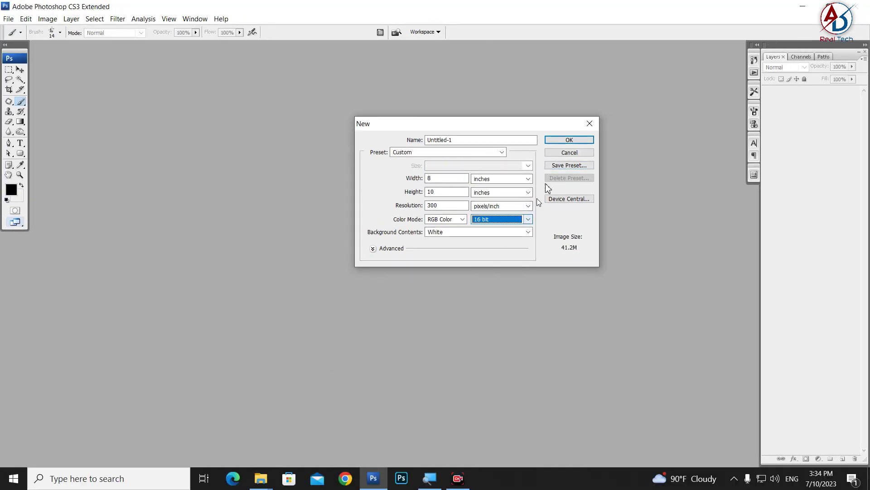
left_click(560, 144)
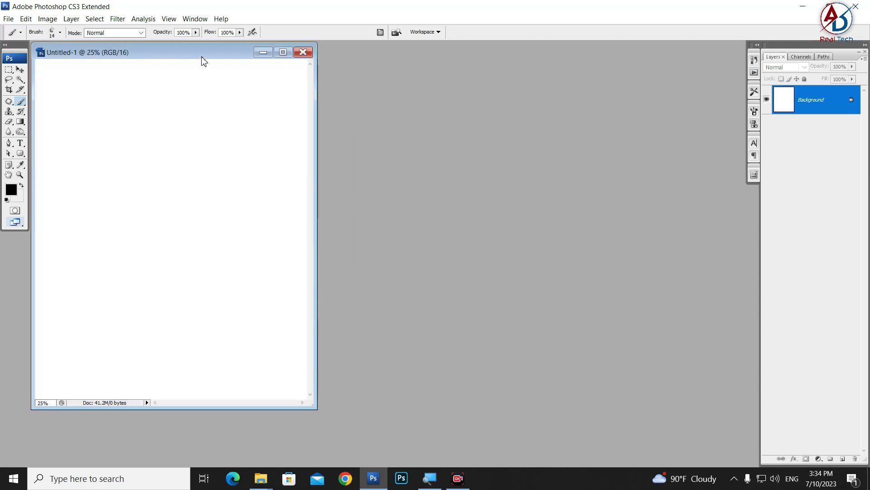
left_click_drag(204, 61, 371, 78)
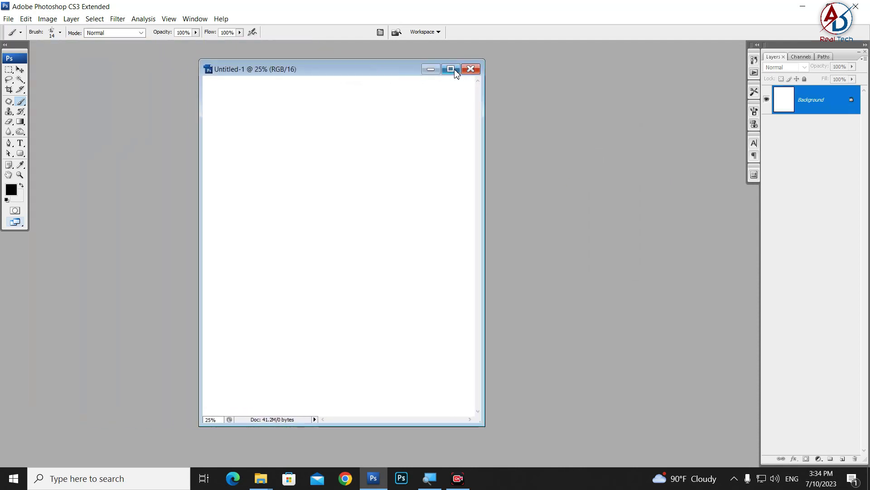
Step: Maximize the document and switch to full-screen mode with the menu bar
left_click(451, 69)
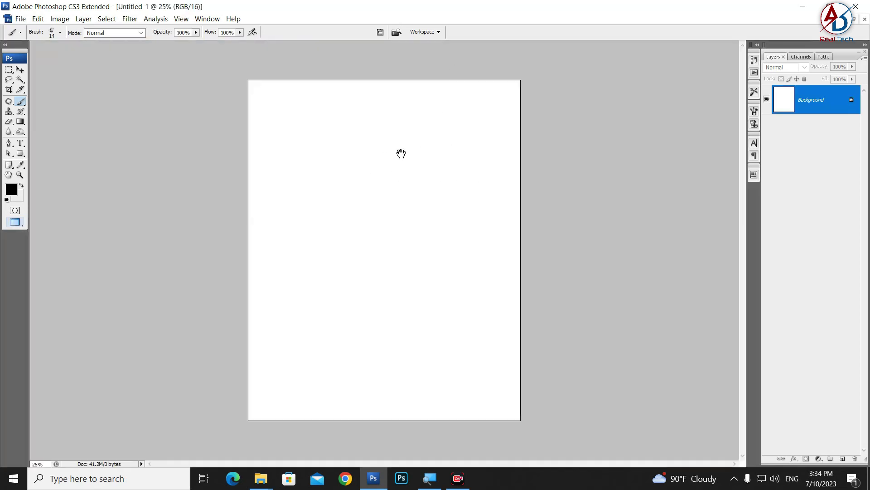
key("f")
scroll(390, 202, "up", 1)
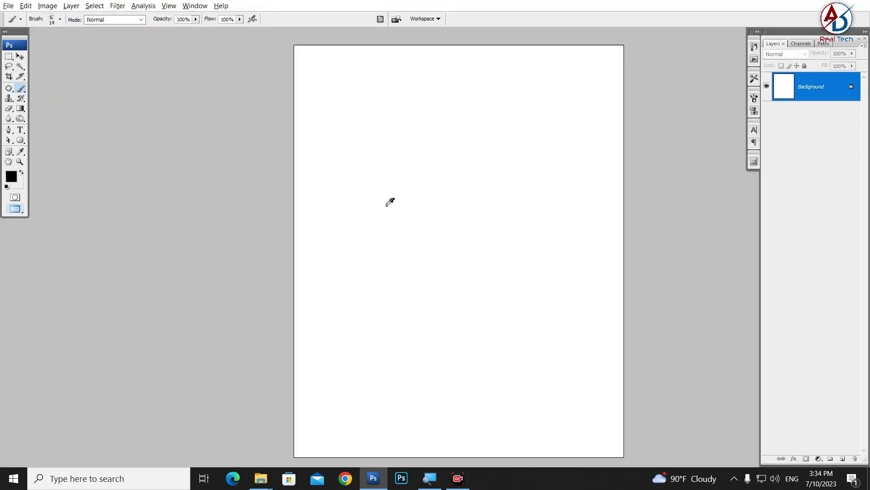
scroll(404, 185, "down", 1)
Step: Choose the regular Brush Tool and display its size presets
right_click(21, 89)
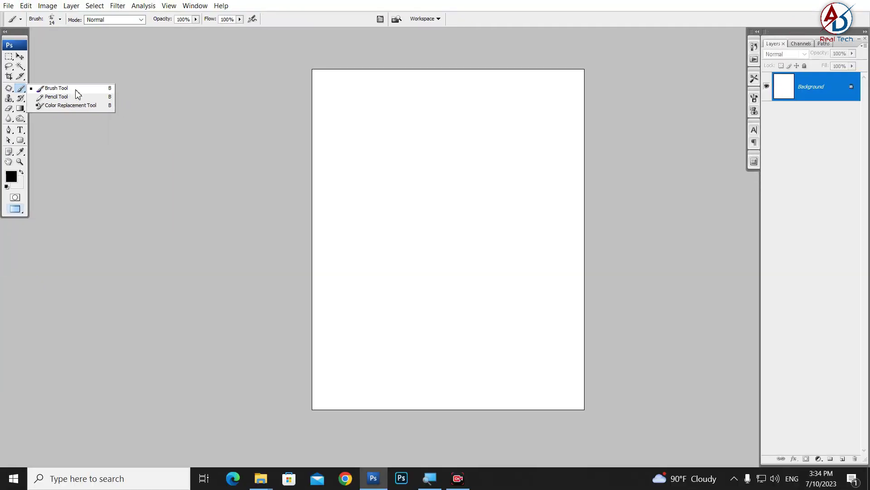
left_click(75, 90)
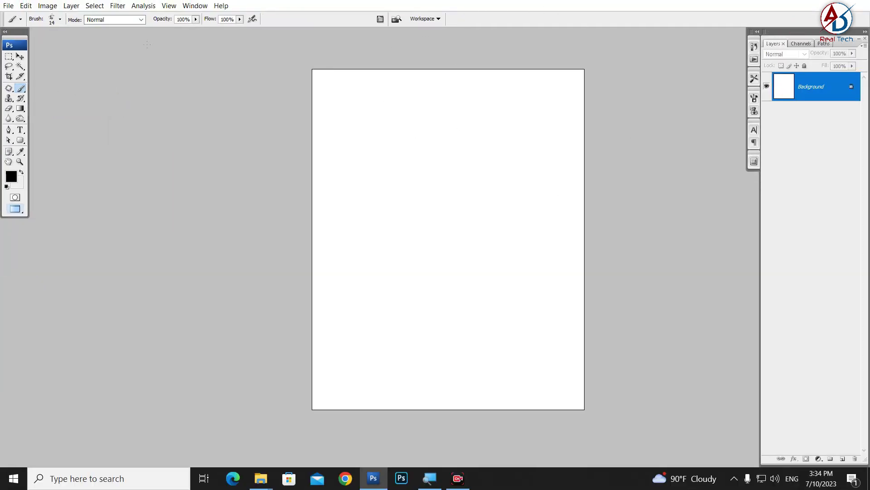
left_click(61, 19)
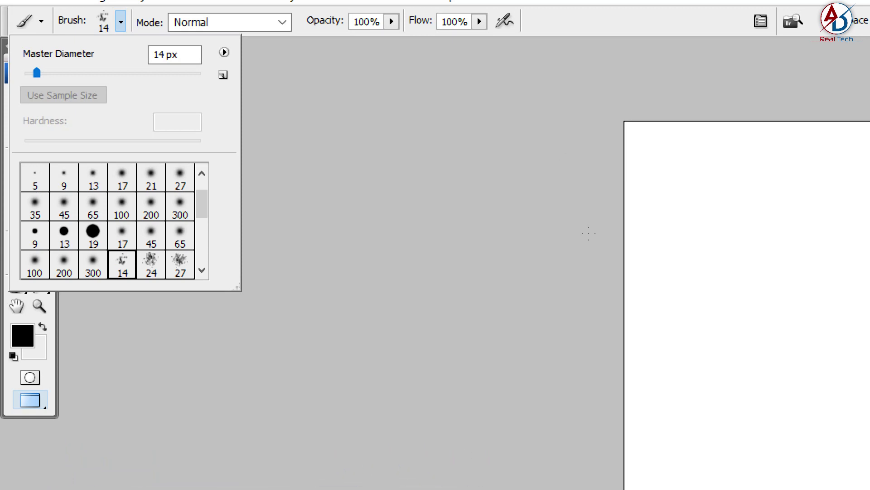
Step: Pick the soft round 300 px brush from the presets
left_click_drag(37, 72, 57, 72)
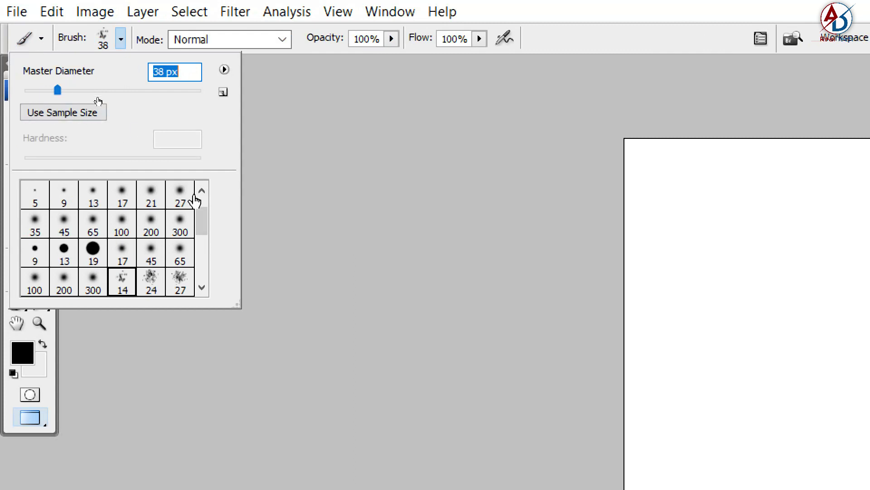
mouse_move(205, 233)
left_mouse_down()
mouse_move(208, 278)
mouse_move(213, 218)
left_mouse_up()
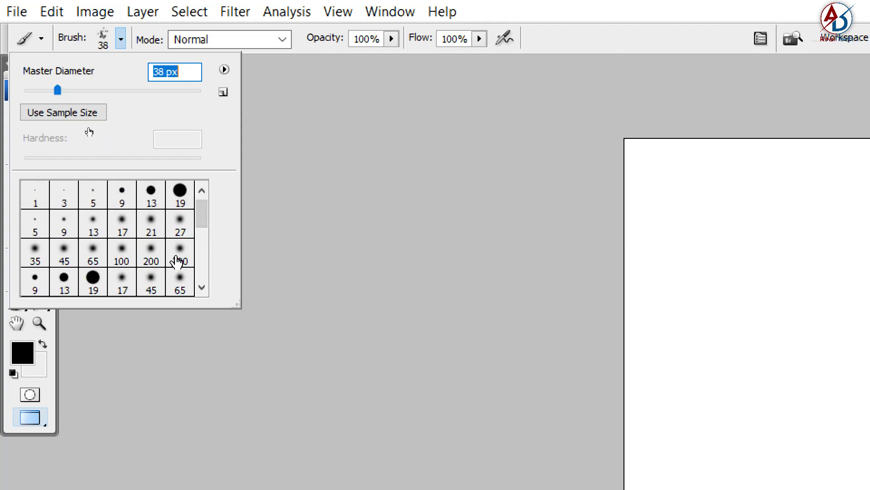
left_click(180, 263)
left_click(648, 8)
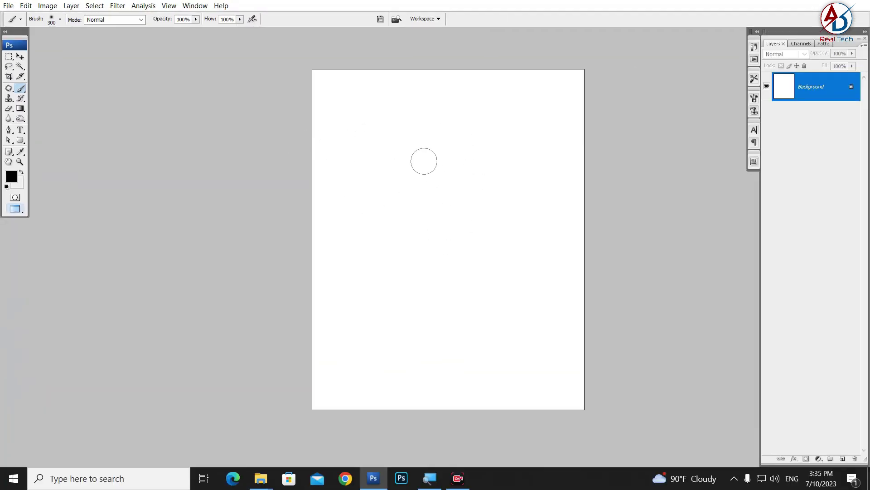
Step: Resize the brush to 164 px and undo a test dot
right_click(426, 150)
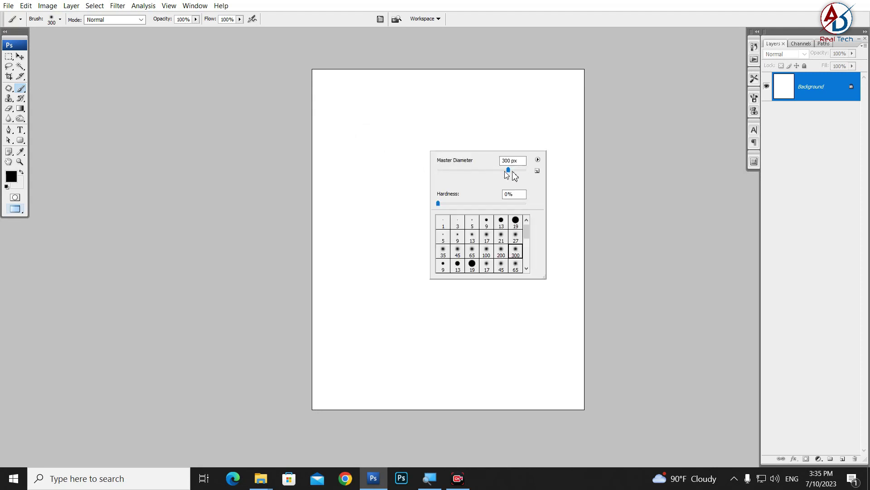
left_click_drag(507, 173, 497, 174)
key("Return")
left_click(427, 123)
key("ctrl+alt+z")
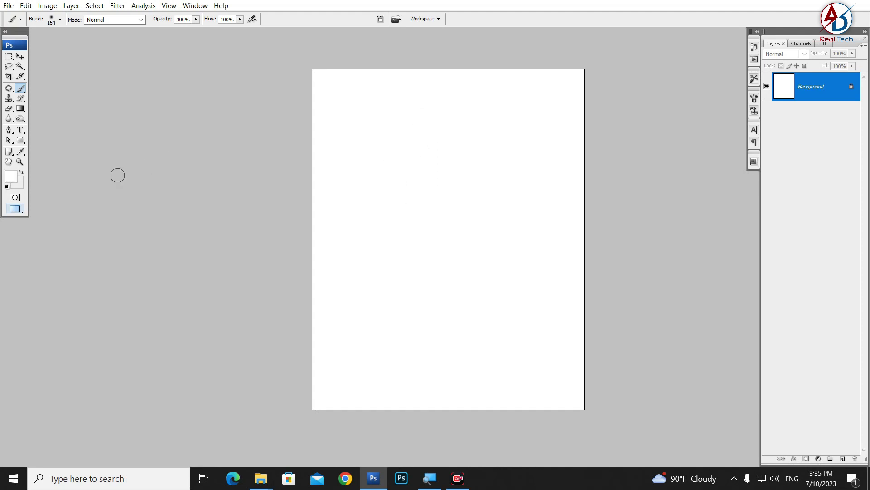
Step: Reset default colours, then set the foreground colour to bright green #06bb06
left_click(7, 186)
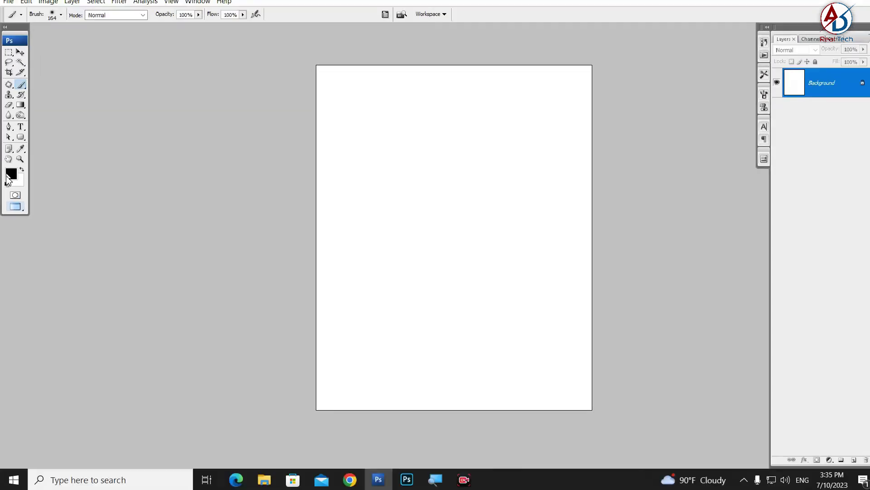
left_click(8, 174)
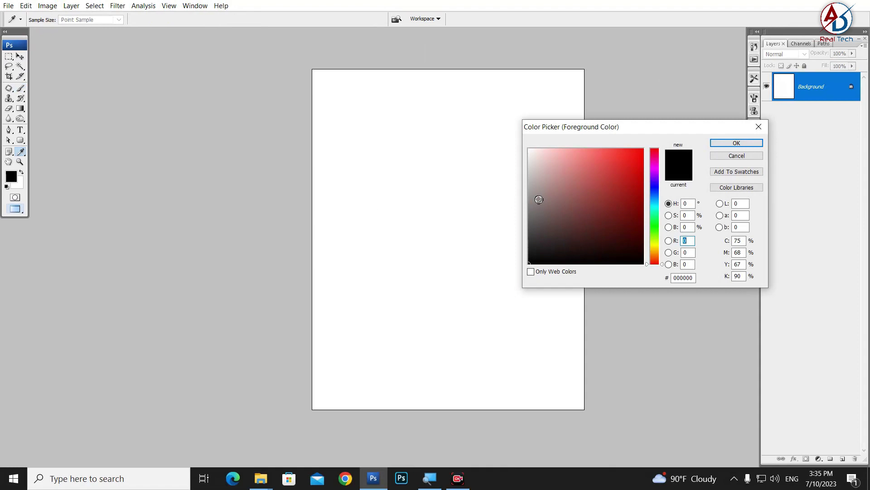
left_click(727, 157)
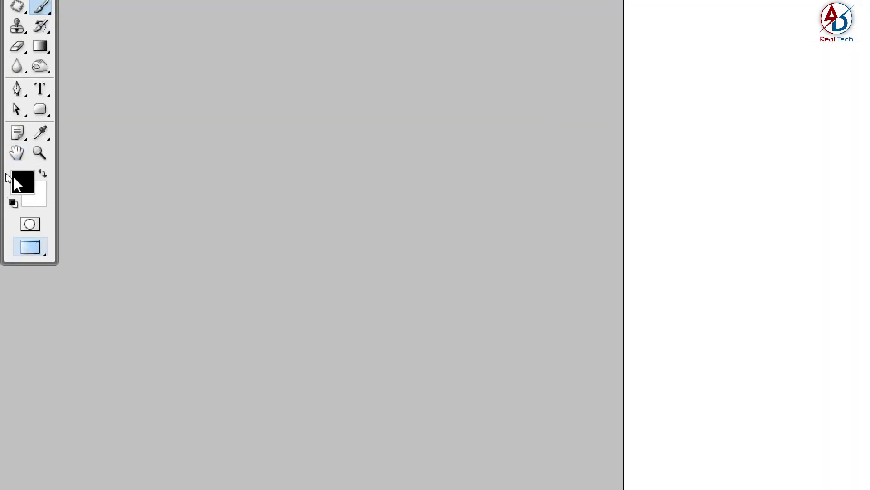
left_click(27, 187)
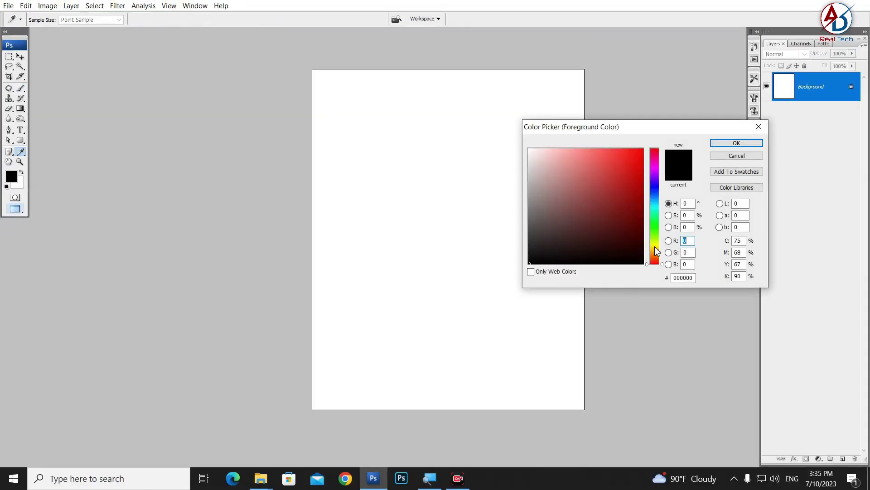
left_click_drag(657, 251, 666, 230)
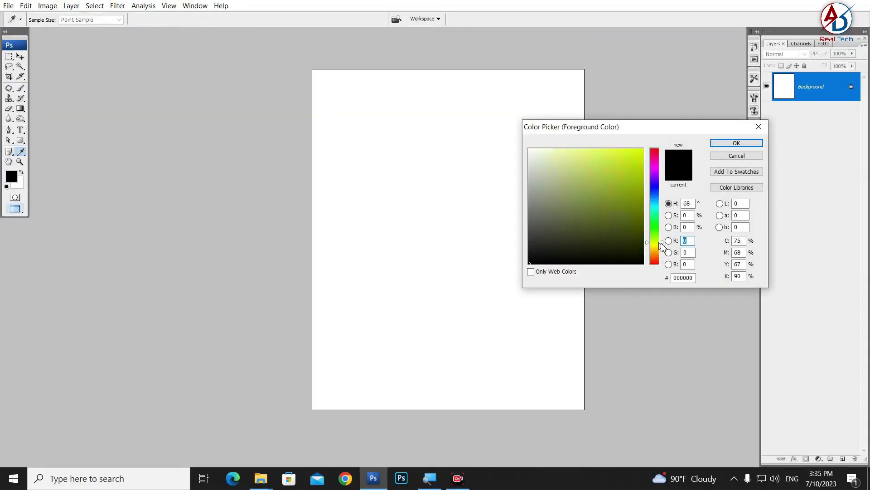
left_click_drag(625, 179, 641, 180)
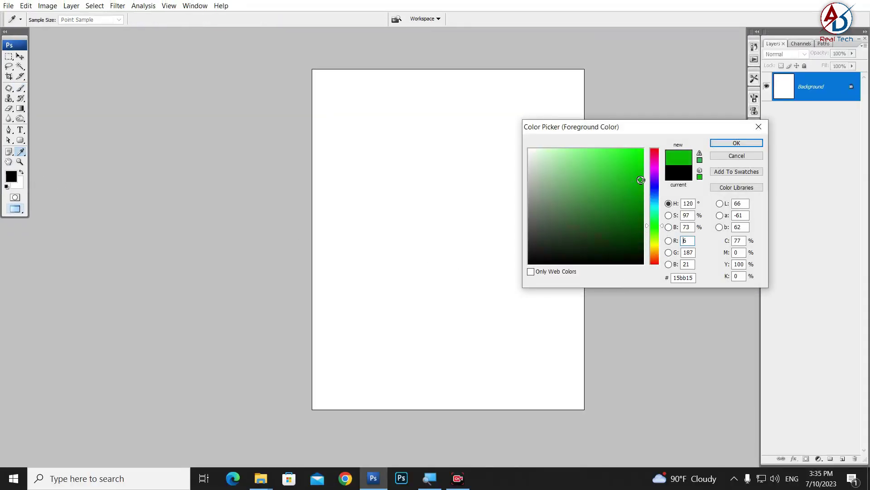
key("b")
left_click(730, 143)
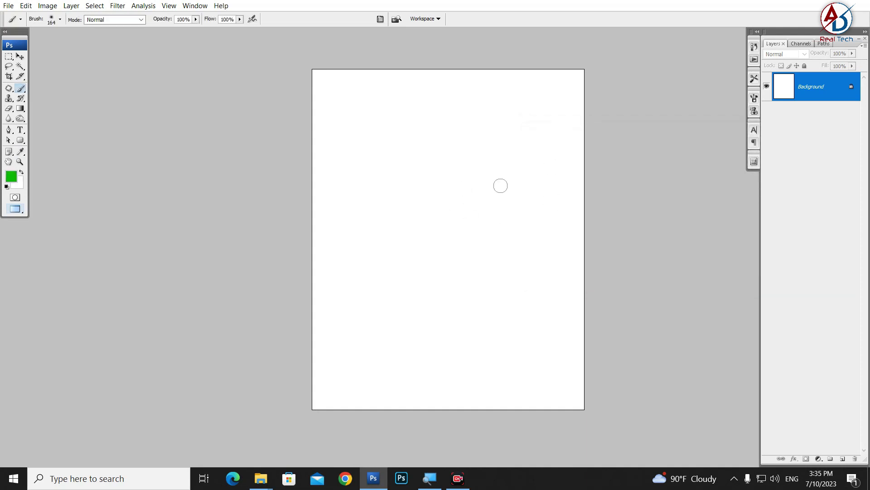
Step: Widen the brush to 600 px and remove a trial green loop stroke
key("bracketright")
key("bracketright")
key("bracketright")
key("bracketright")
key("bracketright")
mouse_move(427, 186)
left_mouse_down()
mouse_move(517, 200)
mouse_move(457, 200)
mouse_move(369, 140)
mouse_move(443, 287)
left_mouse_up()
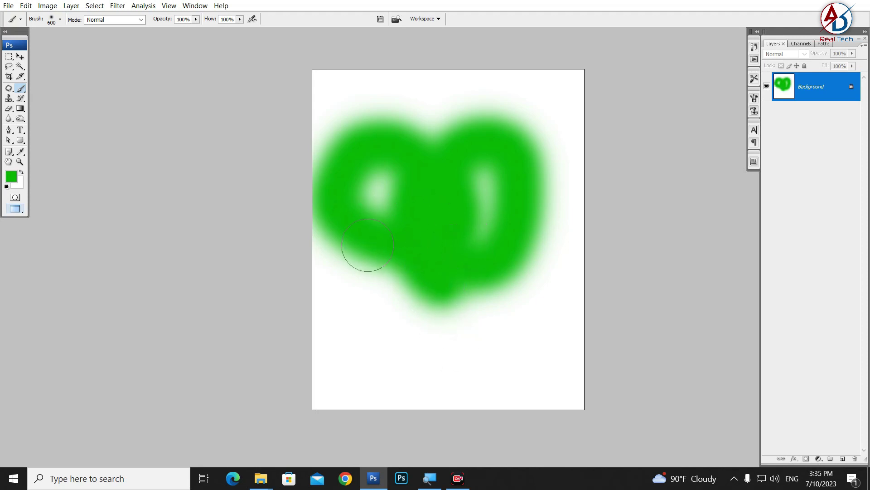
key("Delete")
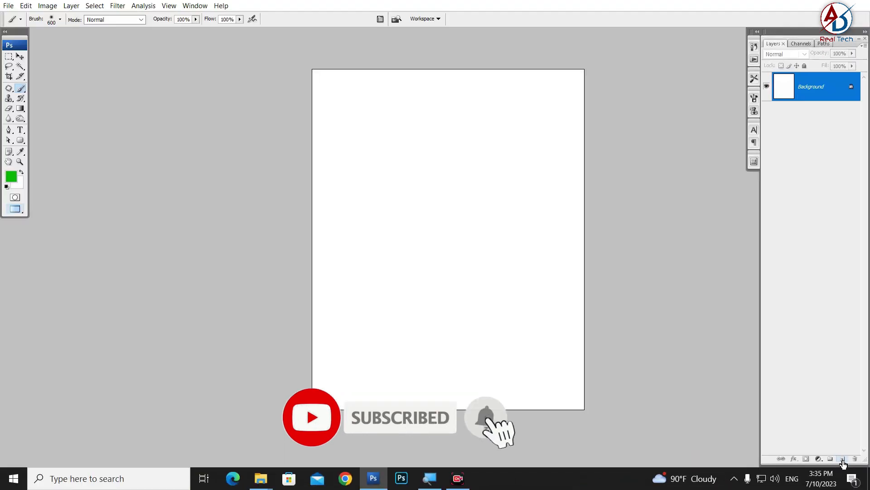
Step: Paint a soft green circle on new Layer 1, then move it against the left edge
left_click(843, 460)
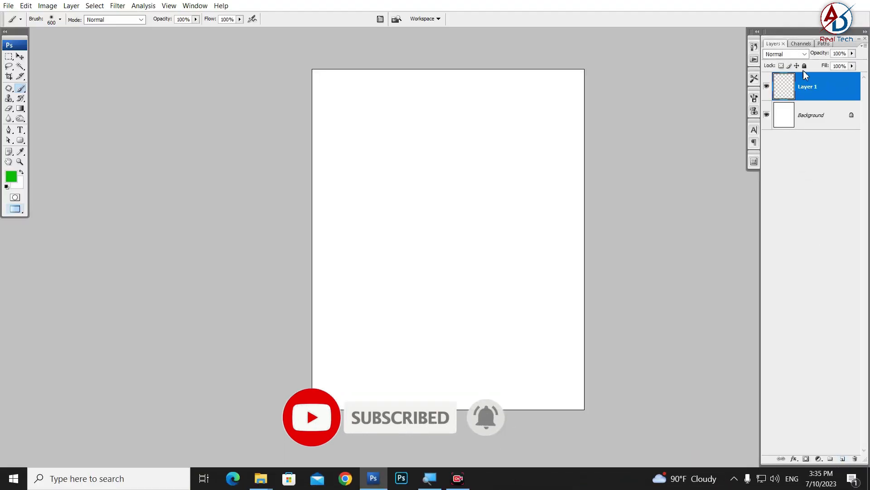
left_click_drag(412, 165, 451, 197)
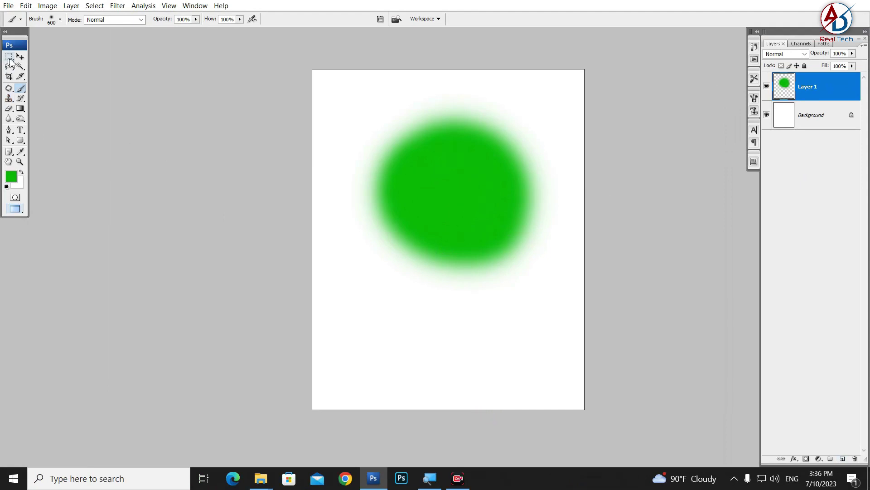
left_click(19, 58)
left_click_drag(442, 177, 464, 222)
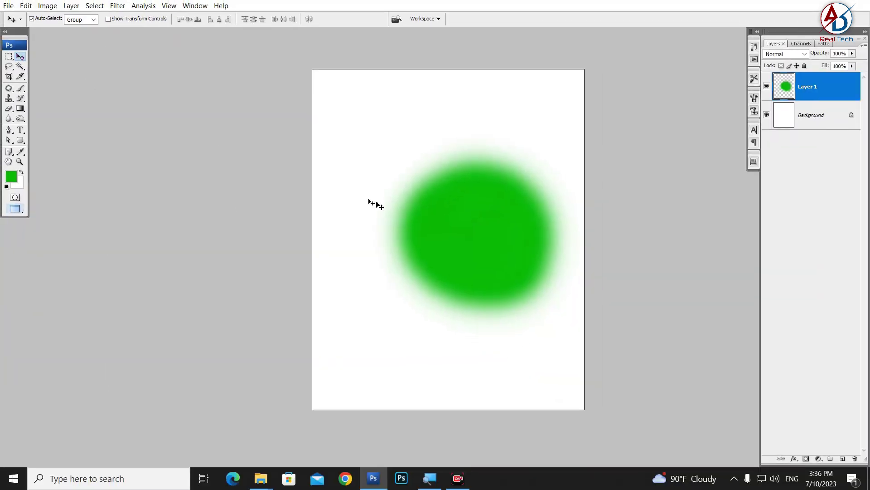
mouse_move(511, 250)
left_mouse_down()
mouse_move(548, 209)
mouse_move(509, 204)
mouse_move(455, 229)
mouse_move(454, 208)
left_mouse_up()
mouse_move(343, 69)
left_mouse_down()
mouse_move(450, 175)
mouse_move(595, 103)
left_mouse_up()
mouse_move(520, 105)
left_mouse_down()
mouse_move(568, 100)
mouse_move(452, 83)
mouse_move(418, 63)
mouse_move(314, 74)
mouse_move(557, 102)
mouse_move(577, 85)
mouse_move(412, 398)
left_mouse_up()
mouse_move(424, 350)
left_mouse_down()
mouse_move(330, 444)
mouse_move(558, 422)
mouse_move(501, 263)
mouse_move(522, 393)
mouse_move(511, 286)
mouse_move(334, 258)
mouse_move(338, 247)
left_mouse_up()
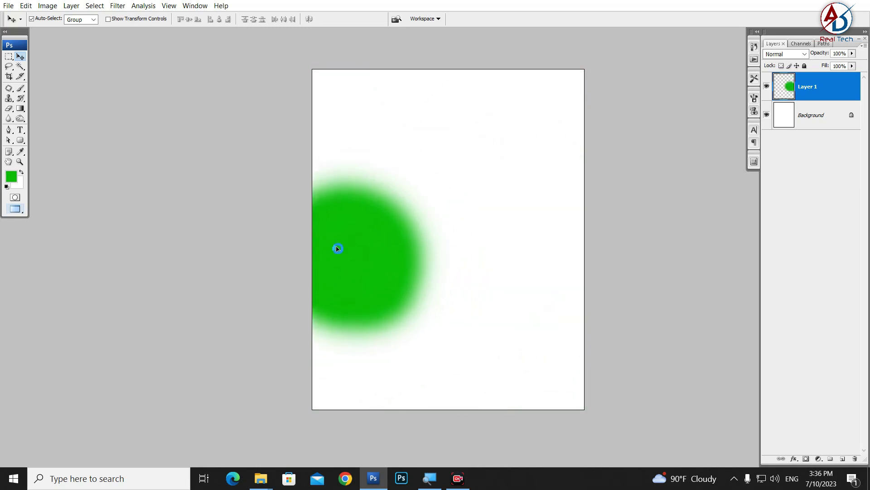
Step: On a new Layer 2, lower brush opacity to 41% and paint a test stroke
left_click(23, 89)
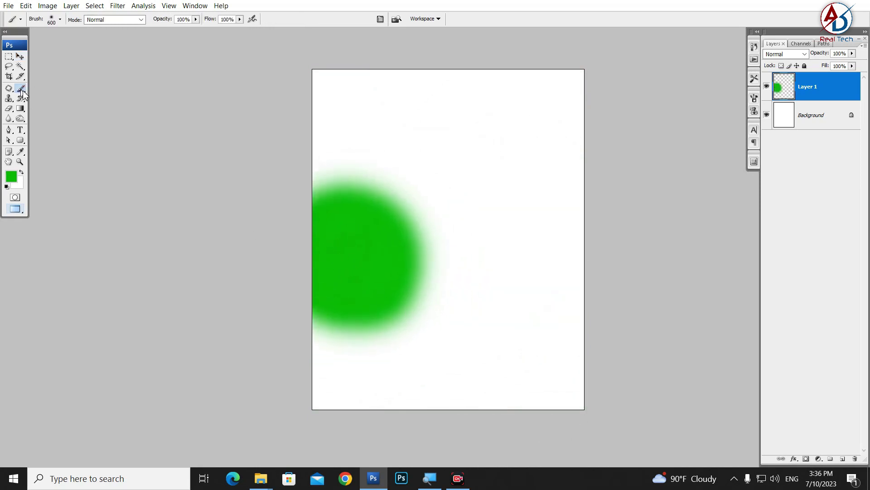
left_click(842, 459)
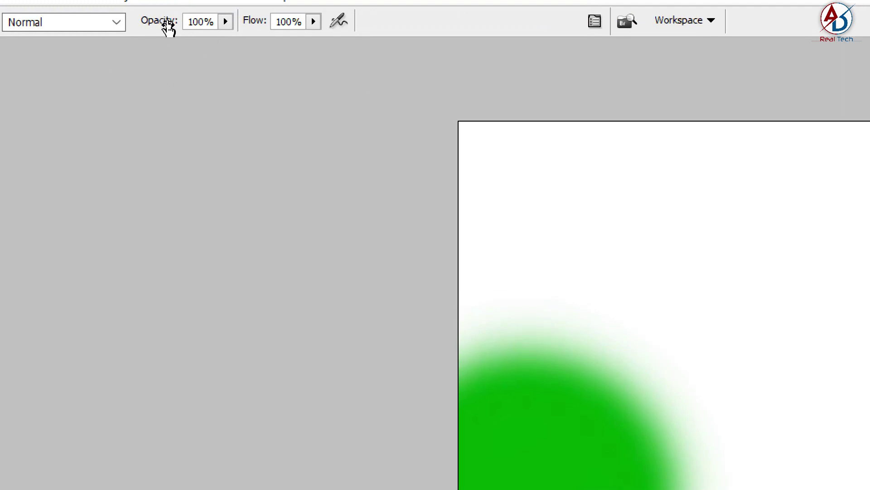
mouse_move(168, 26)
left_mouse_down()
mouse_move(140, 33)
mouse_move(200, 33)
mouse_move(142, 30)
mouse_move(195, 29)
mouse_move(154, 34)
left_mouse_up()
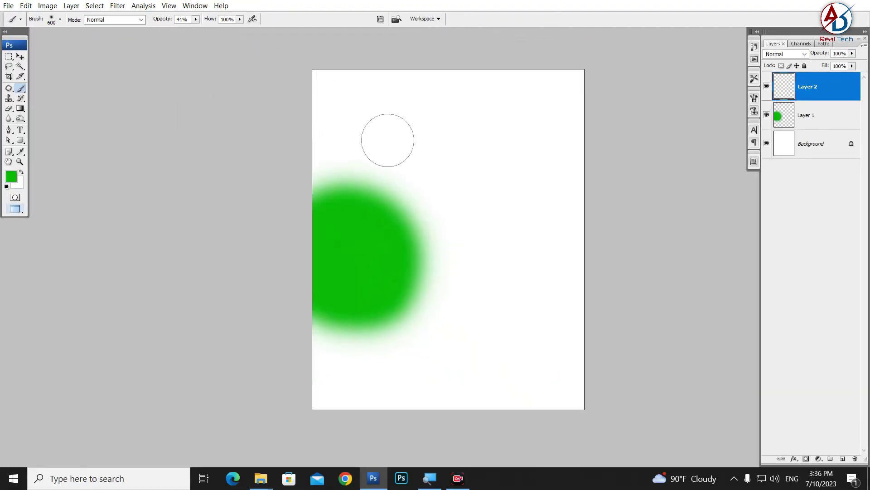
mouse_move(498, 122)
left_mouse_down()
mouse_move(474, 153)
mouse_move(531, 145)
mouse_move(472, 102)
mouse_move(427, 171)
mouse_move(499, 297)
left_mouse_up()
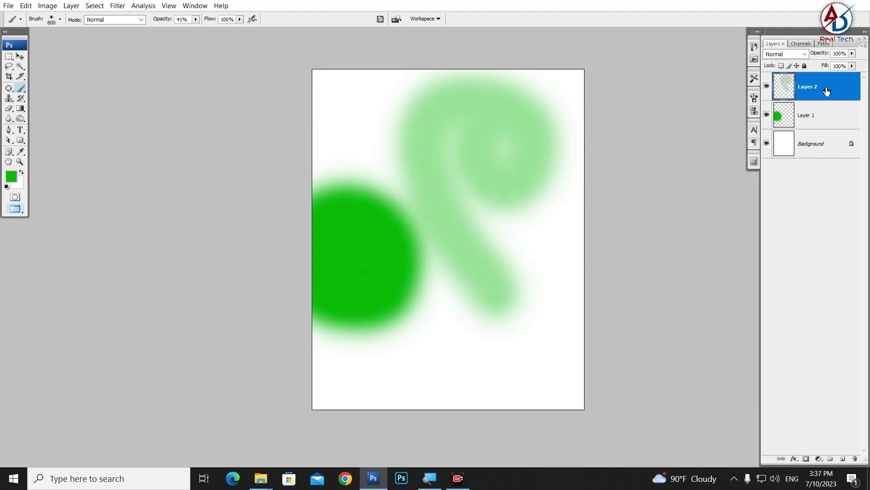
Step: Delete Layer 2 along with its faded test stroke
right_click(826, 90)
left_click(815, 136)
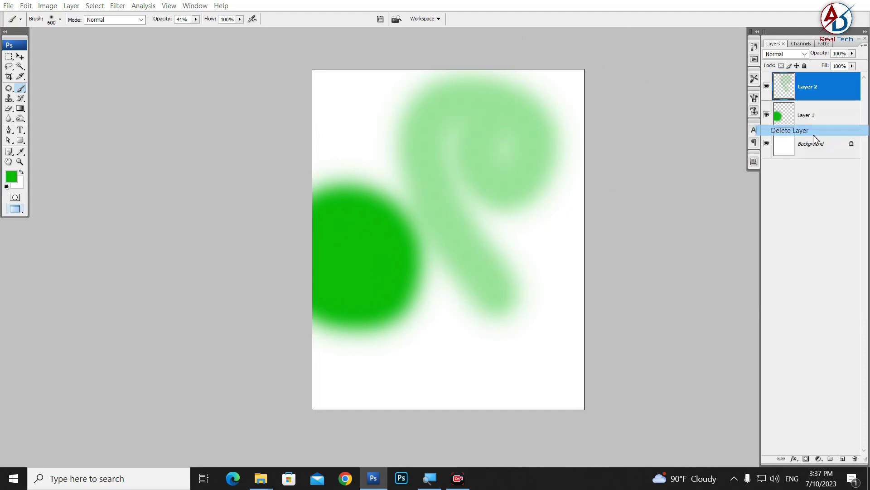
left_click(405, 183)
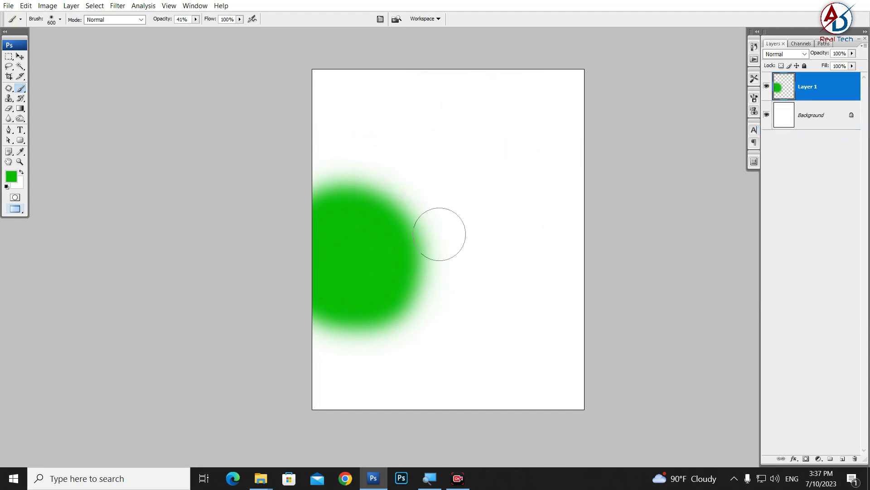
Step: Raise brush opacity back to 100%, adjust flow, and undo the trial green strokes
left_click_drag(163, 25, 200, 22)
left_click_drag(212, 25, 223, 25)
left_click_drag(528, 143, 488, 246)
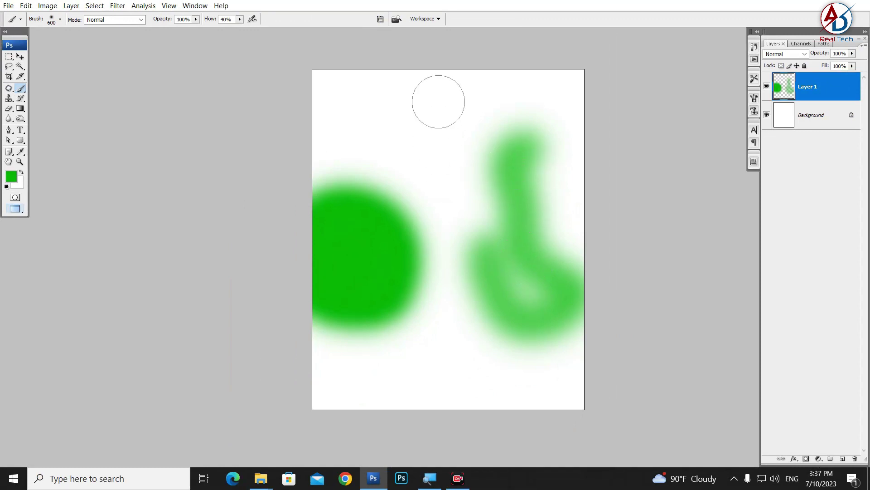
left_click_drag(439, 102, 540, 145)
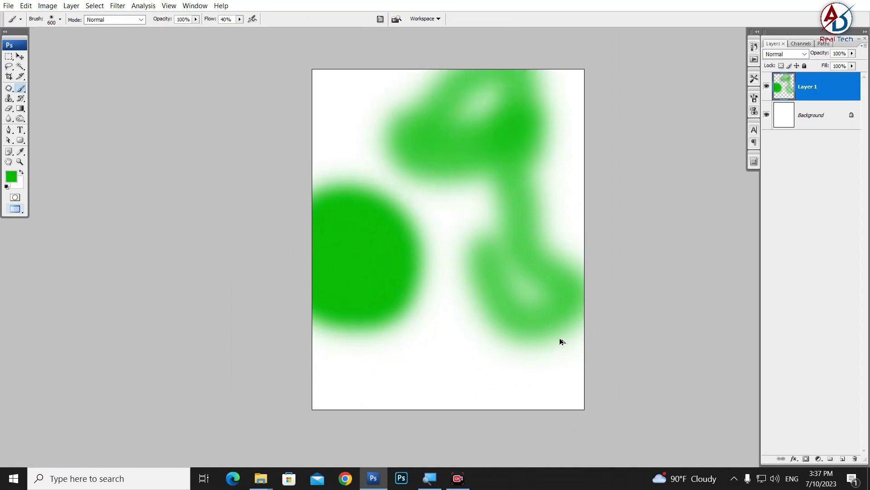
key("ctrl+alt+z")
key("ctrl+alt+z")
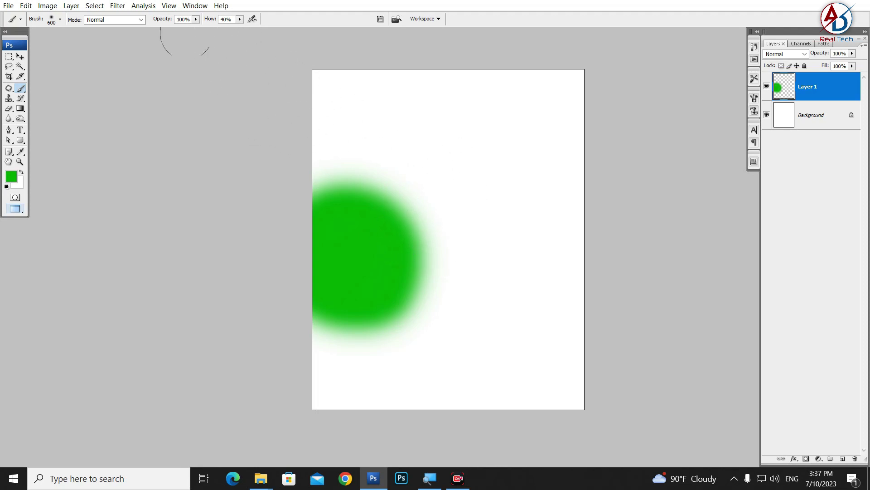
mouse_move(471, 130)
left_mouse_down()
mouse_move(505, 270)
mouse_move(508, 362)
left_mouse_up()
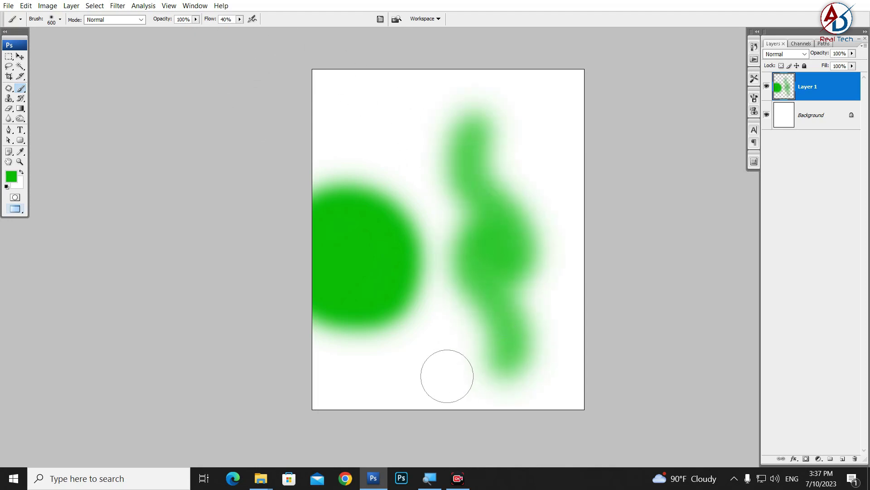
key("ctrl+z")
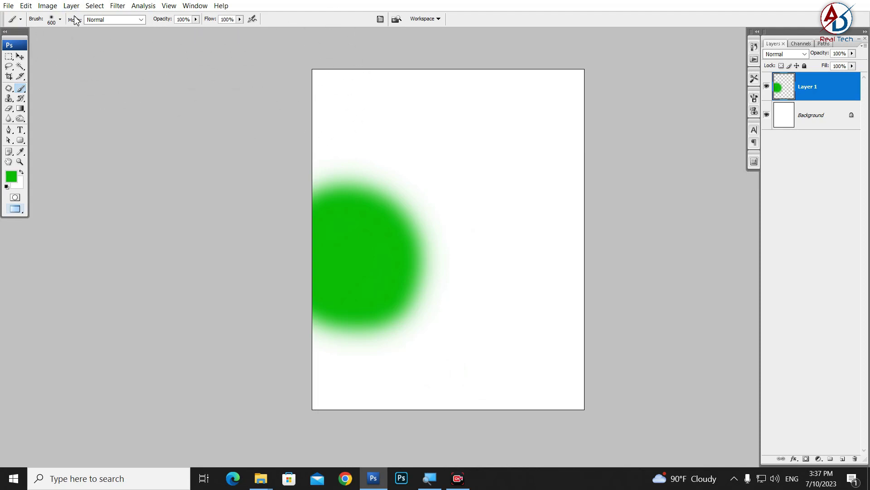
Step: Switch to the scattered leaf brush and undo a trial leaf stroke
left_click(60, 19)
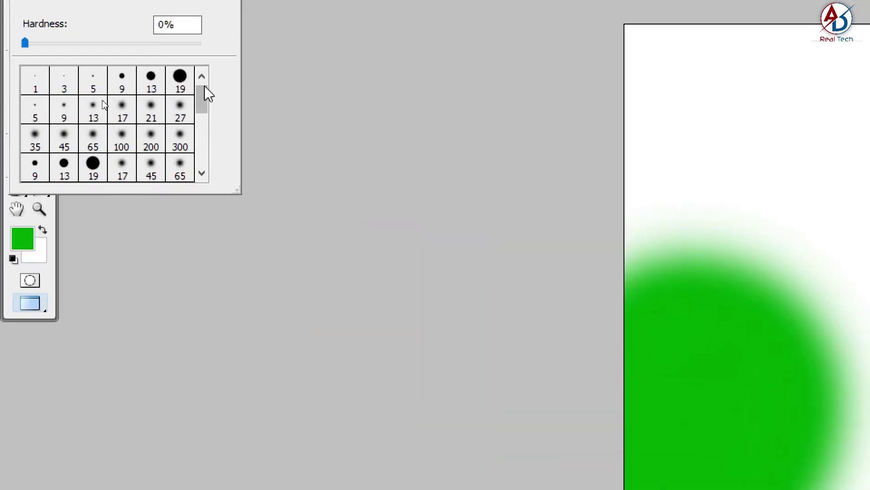
left_click_drag(205, 88, 206, 139)
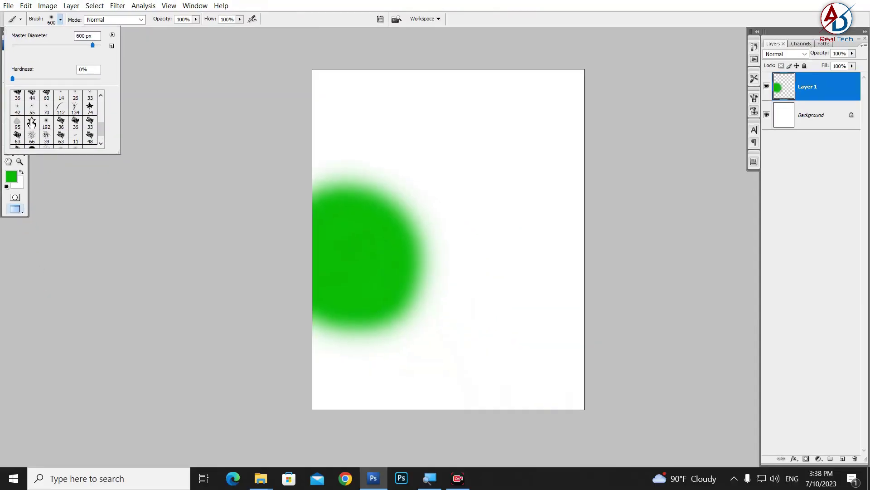
left_click(18, 123)
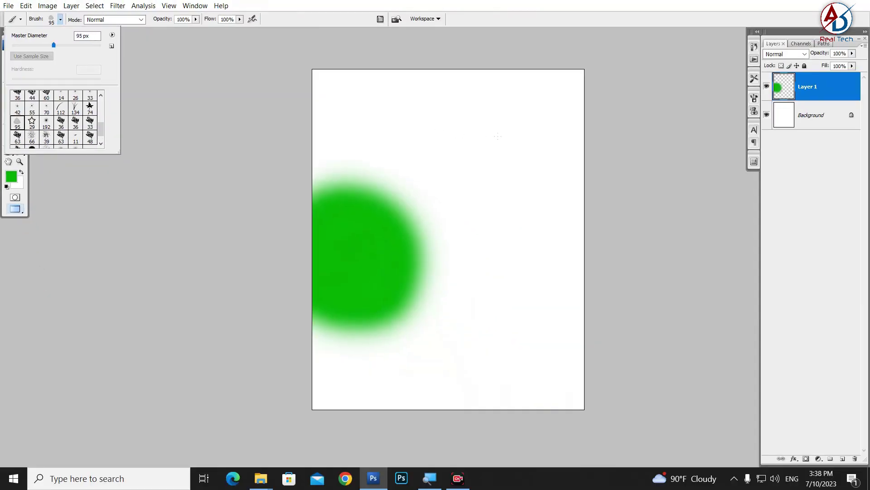
left_click(542, 139)
mouse_move(507, 136)
left_mouse_down()
mouse_move(461, 200)
mouse_move(517, 361)
left_mouse_up()
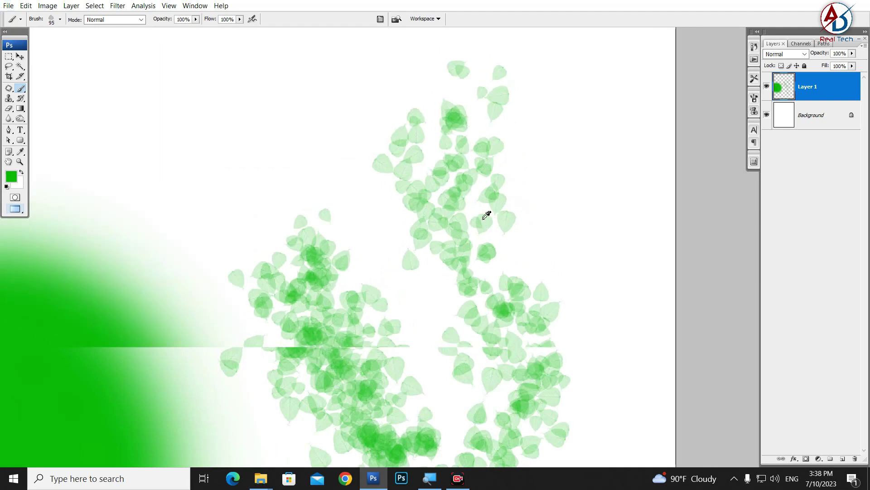
scroll(486, 222, "up", 1)
key("ctrl+z")
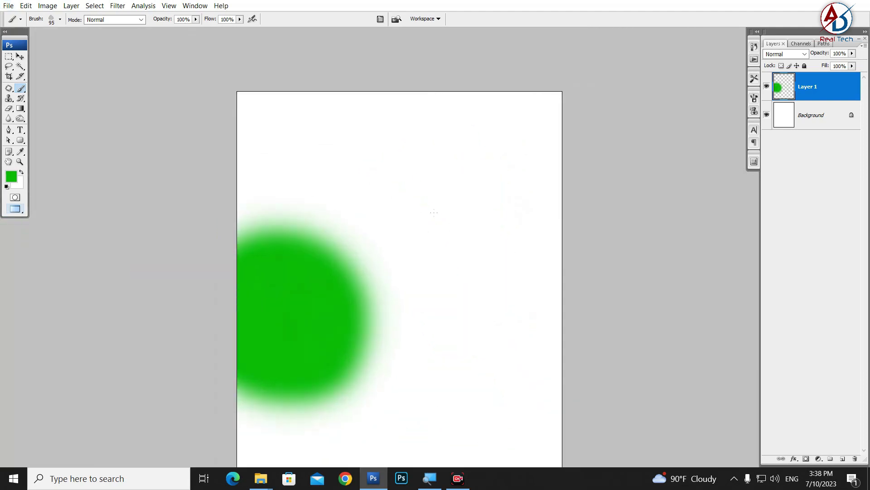
Step: Enlarge the leaf brush to 700 and paint translucent leaves at upper right on new Layer 2
key("bracketright")
key("bracketright")
key("bracketright")
left_click_drag(424, 177, 476, 145)
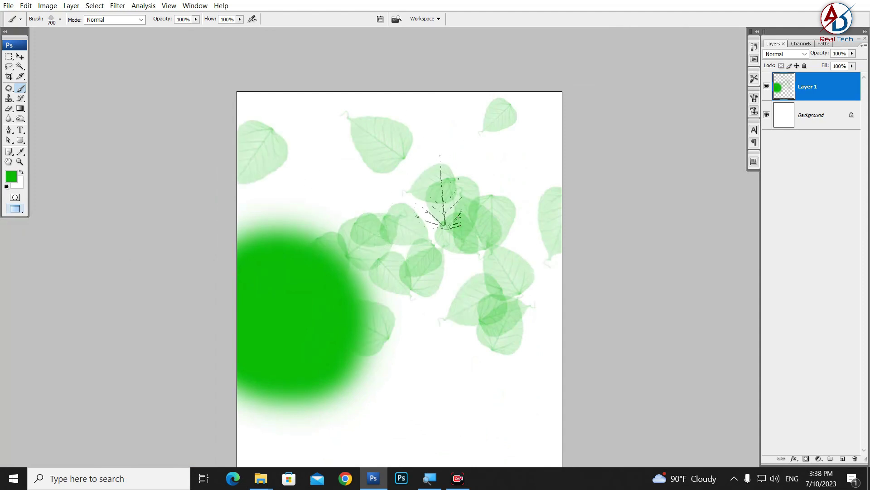
key("ctrl+z")
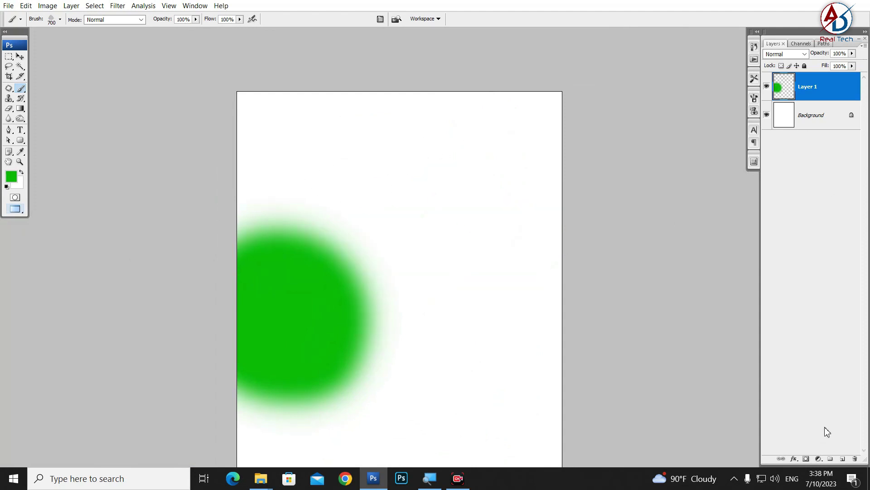
left_click(843, 459)
mouse_move(460, 199)
left_mouse_down()
mouse_move(464, 215)
mouse_move(550, 118)
left_mouse_up()
Step: Reposition the Layer 2 leaves toward the centre and hide Layer 1's green circle
left_click(20, 58)
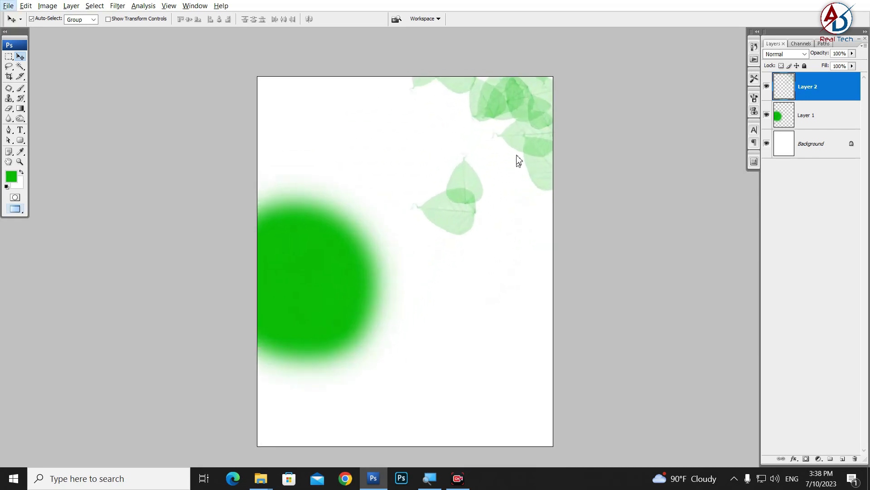
mouse_move(515, 160)
left_mouse_down()
mouse_move(584, 70)
mouse_move(499, 136)
mouse_move(414, 249)
mouse_move(449, 218)
mouse_move(468, 236)
left_mouse_up()
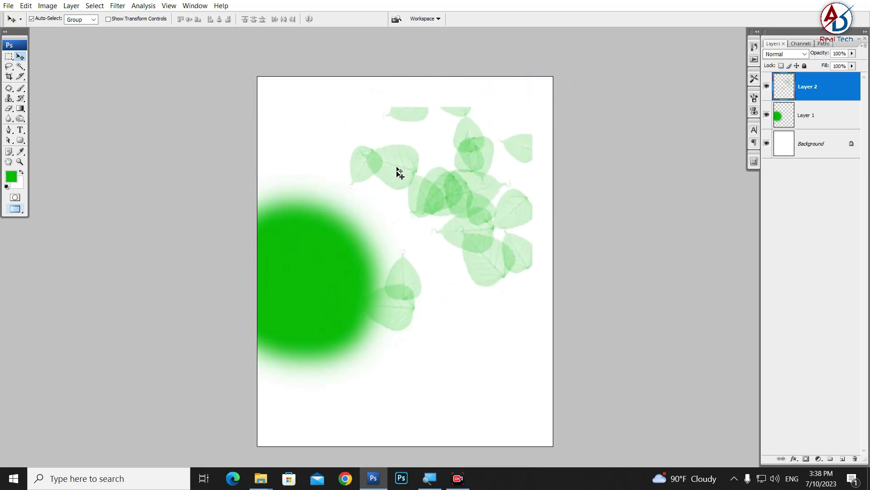
left_click_drag(325, 254, 270, 235)
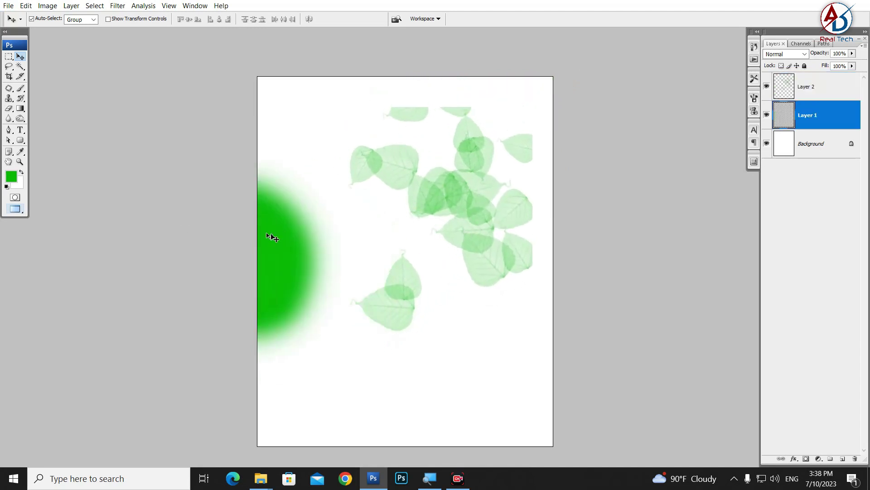
left_click(766, 115)
mouse_move(460, 193)
left_mouse_down()
mouse_move(425, 219)
mouse_move(446, 206)
left_mouse_up()
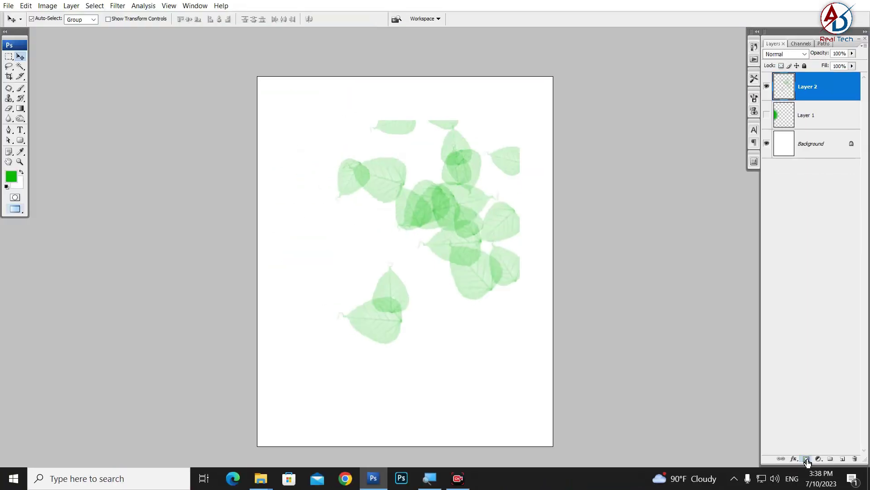
Step: Add a layer mask to Layer 2 and begin painting black over the leaves
left_click(806, 458)
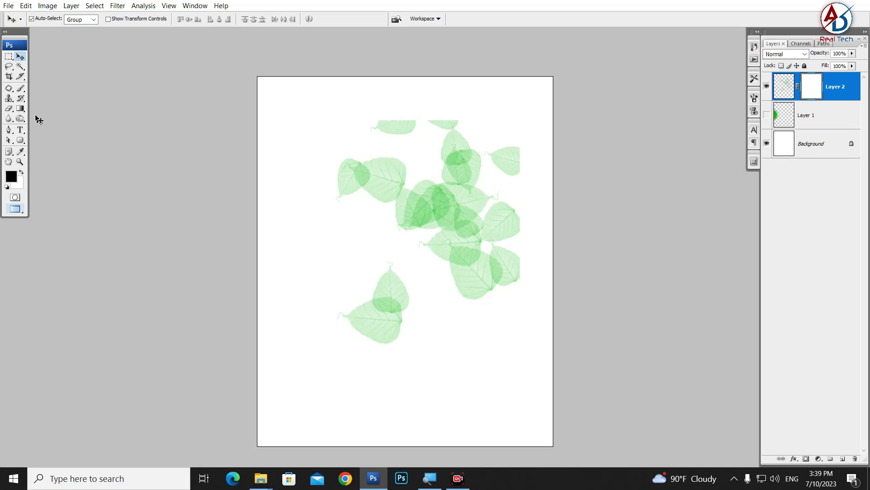
left_click(21, 91)
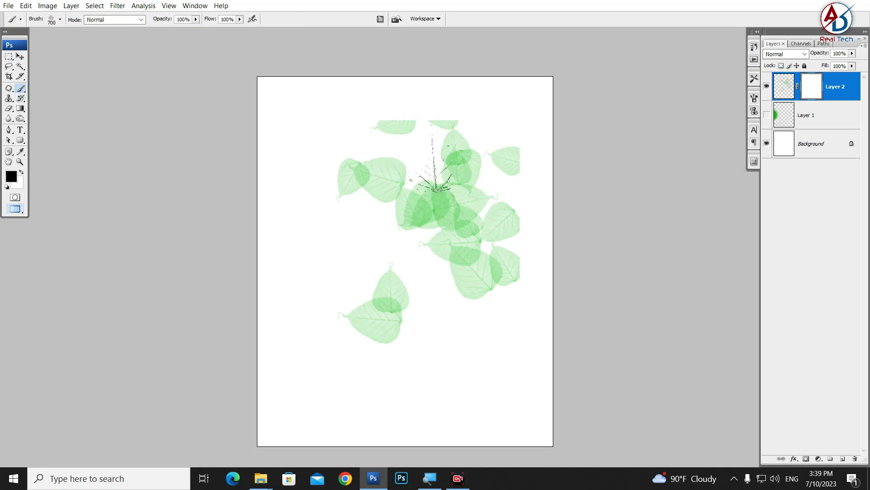
mouse_move(361, 152)
left_mouse_down()
mouse_move(399, 115)
mouse_move(480, 143)
left_mouse_up()
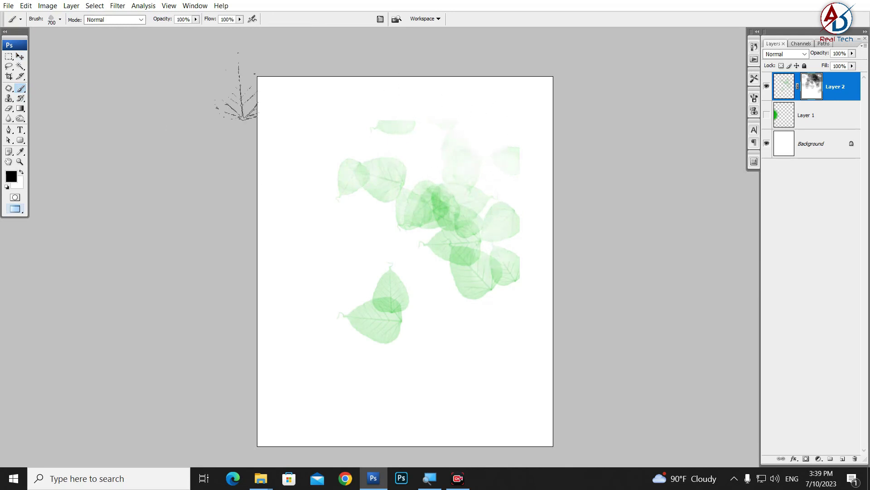
Step: Choose the 300 px round brush from the brush preset picker
left_click(61, 19)
scroll(90, 112, "up", 3)
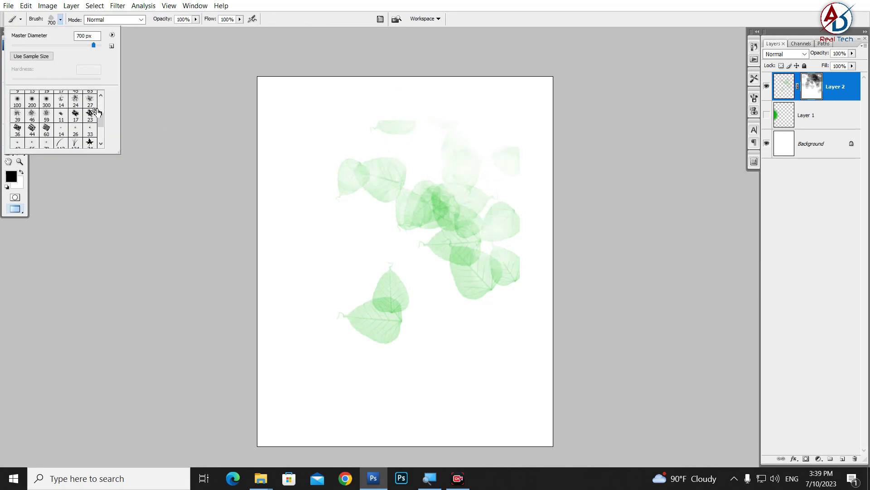
left_click(90, 107)
key("Return")
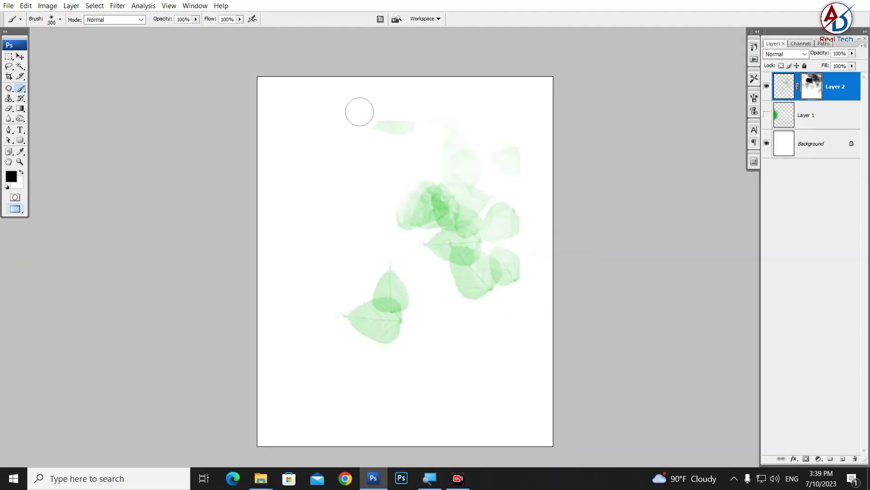
Step: Paint the mask to hide the top, right and upper-right leaves
left_click_drag(360, 112, 456, 84)
mouse_move(495, 151)
left_mouse_down()
mouse_move(513, 229)
mouse_move(509, 253)
mouse_move(456, 268)
mouse_move(476, 295)
mouse_move(477, 237)
mouse_move(457, 226)
mouse_move(401, 223)
mouse_move(463, 133)
mouse_move(485, 200)
left_mouse_up()
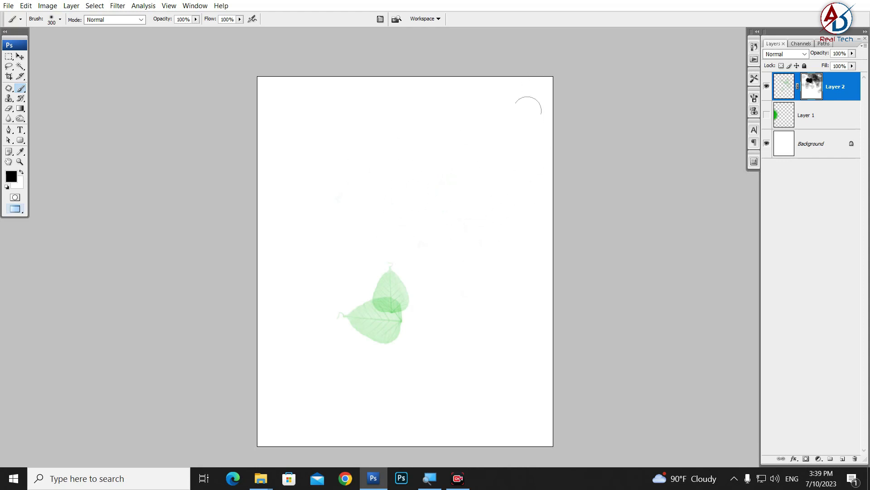
left_click_drag(528, 110, 453, 226)
left_click(20, 56)
Step: Move and scale down the remaining leaves with Free Transform
left_click_drag(384, 314, 413, 262)
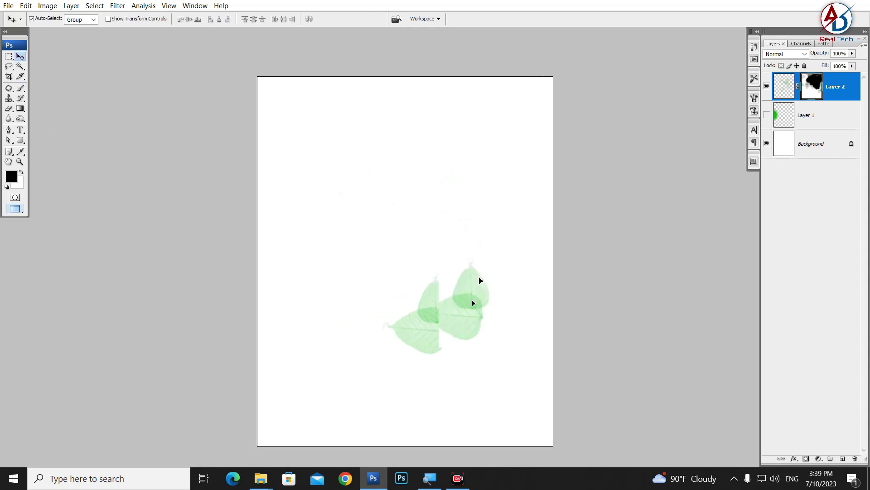
key("ctrl+t")
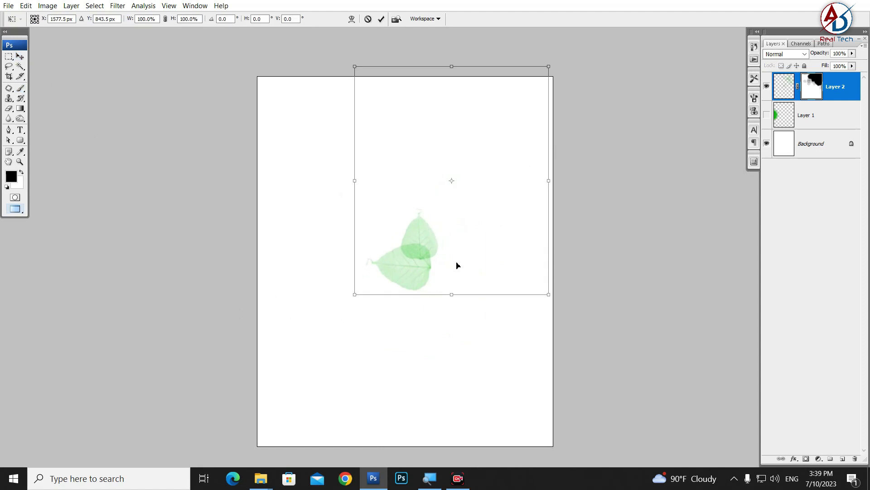
left_click_drag(456, 264, 420, 313)
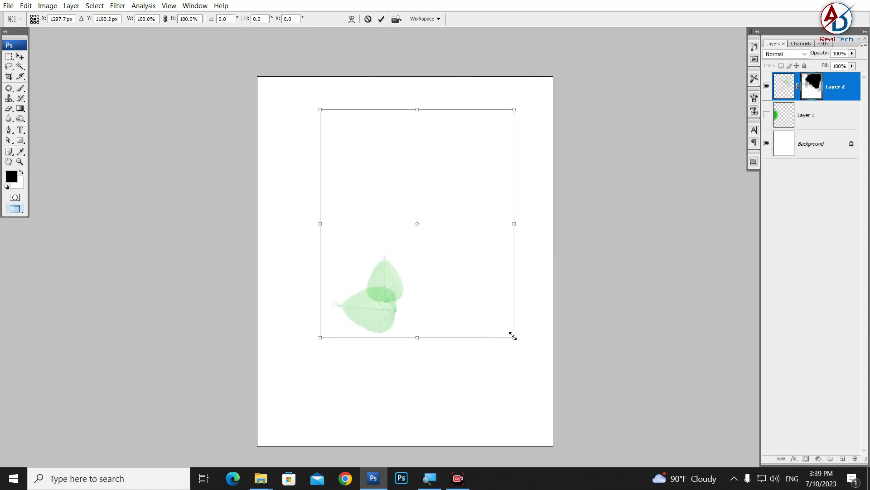
left_click_drag(512, 335, 458, 291)
mouse_move(387, 242)
left_mouse_down()
mouse_move(419, 268)
mouse_move(375, 243)
left_mouse_up()
key("Return")
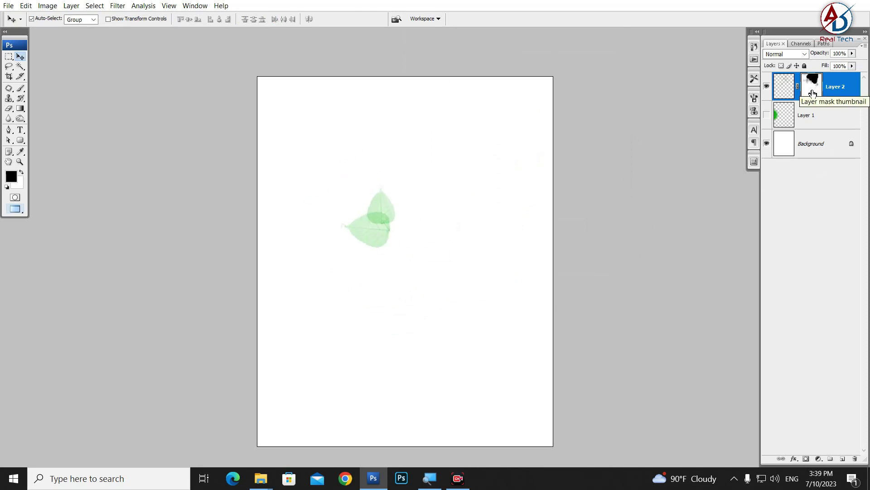
Step: Nudge the leaves, then delete the leaf layers, leaving only Background
left_click(812, 93)
mouse_move(367, 234)
left_mouse_down()
mouse_move(457, 237)
mouse_move(483, 211)
mouse_move(361, 283)
mouse_move(391, 218)
left_mouse_up()
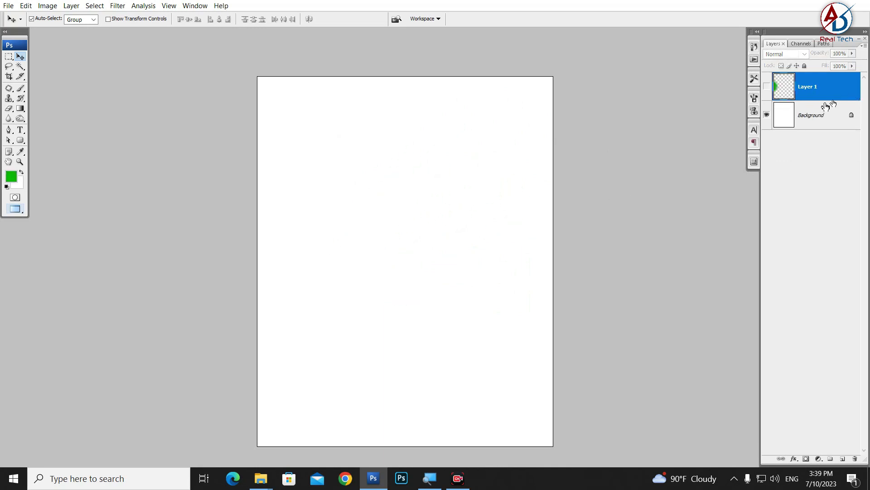
key("Delete")
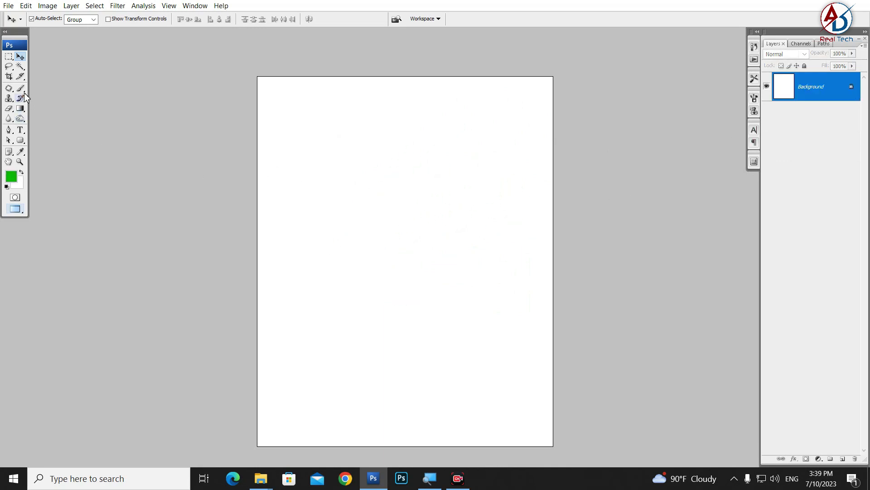
Step: Open the woman-in-glasses portrait in Photoshop from the high-quality images folder
left_click(21, 88)
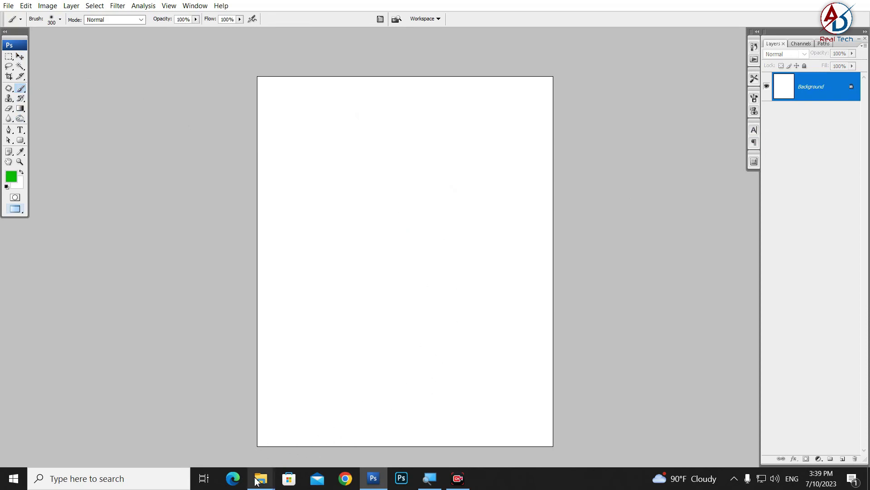
mouse_move(260, 478)
left_click(345, 426)
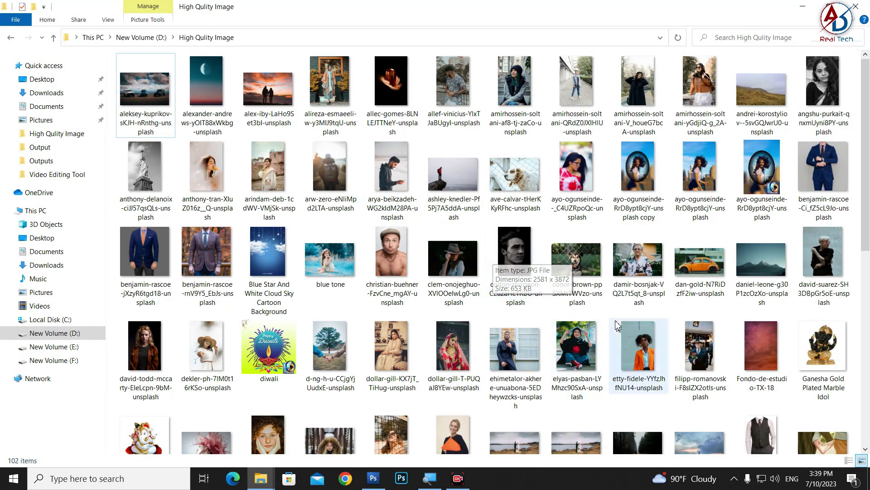
mouse_move(559, 185)
left_mouse_down()
mouse_move(402, 253)
mouse_move(430, 233)
left_mouse_up()
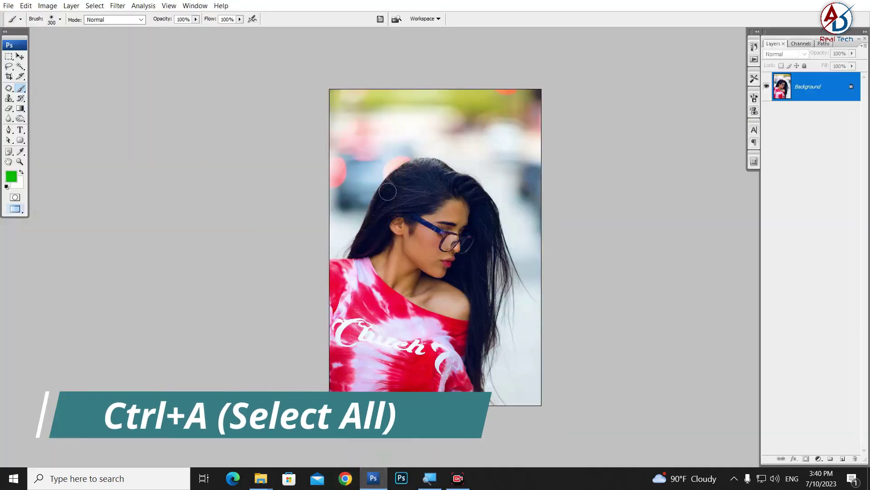
Step: Copy the whole portrait and put it on the blank page as a new layer
key("ctrl+a")
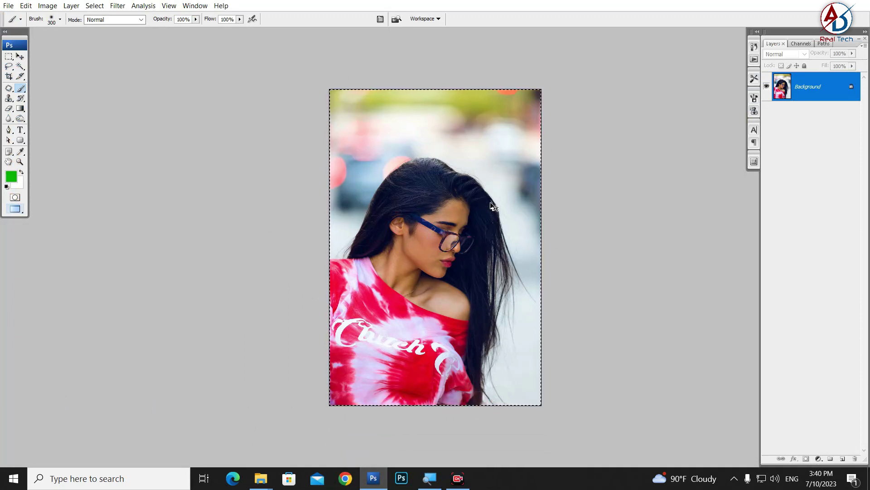
key("ctrl+c")
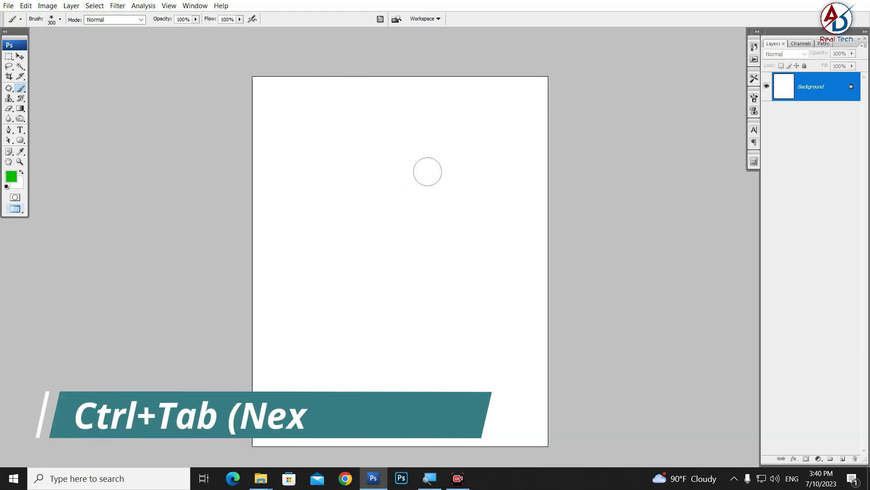
key("ctrl+Tab")
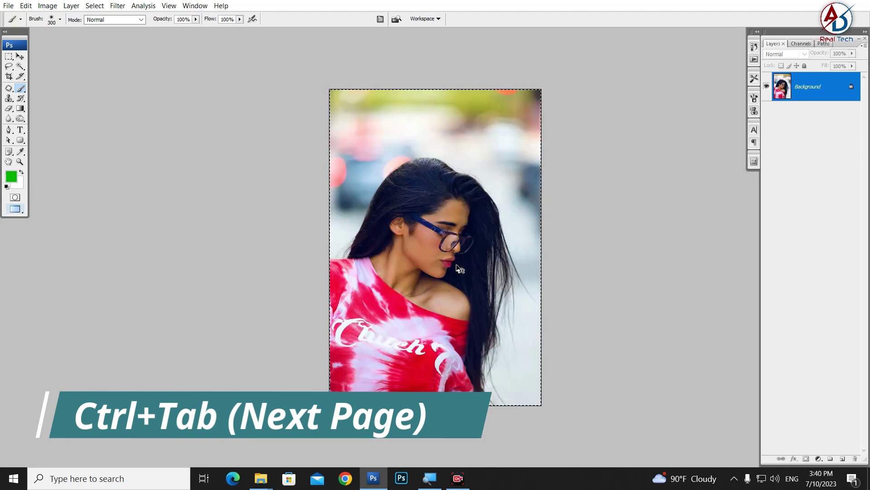
key("ctrl+Tab")
key("ctrl+Tab")
key("ctrl+Tab")
key("ctrl+Tab")
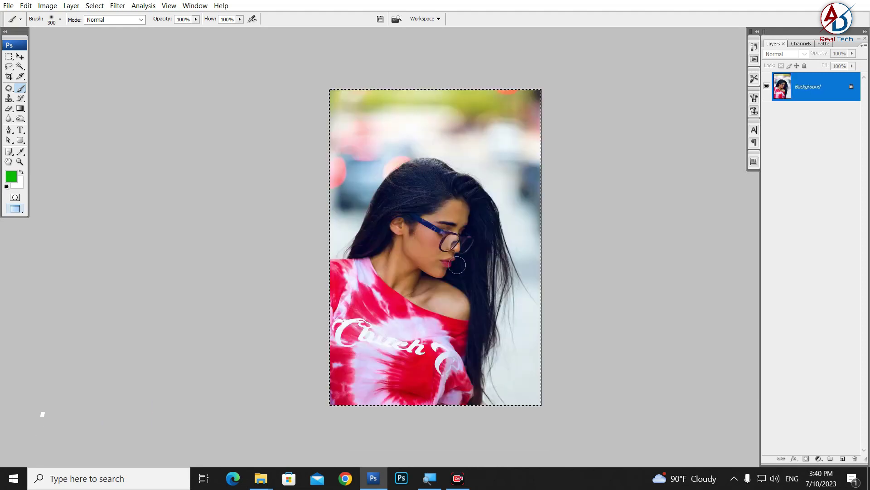
key("ctrl+Tab")
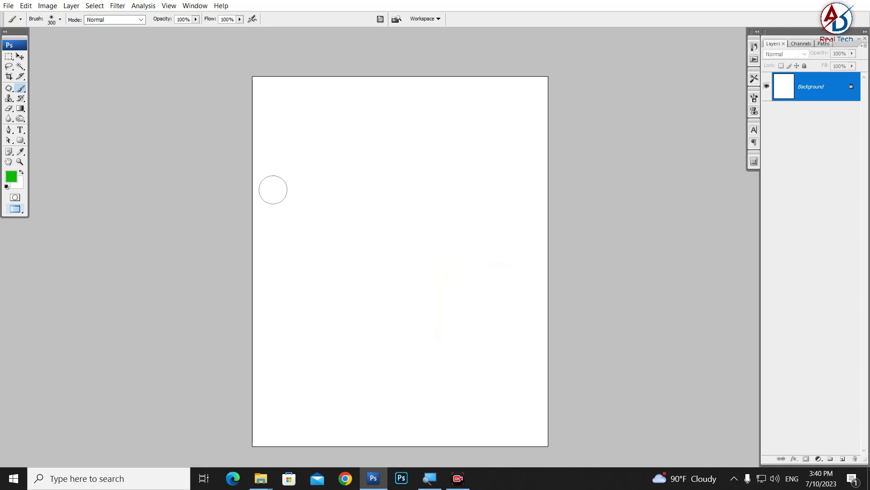
left_click_drag(272, 221, 269, 217)
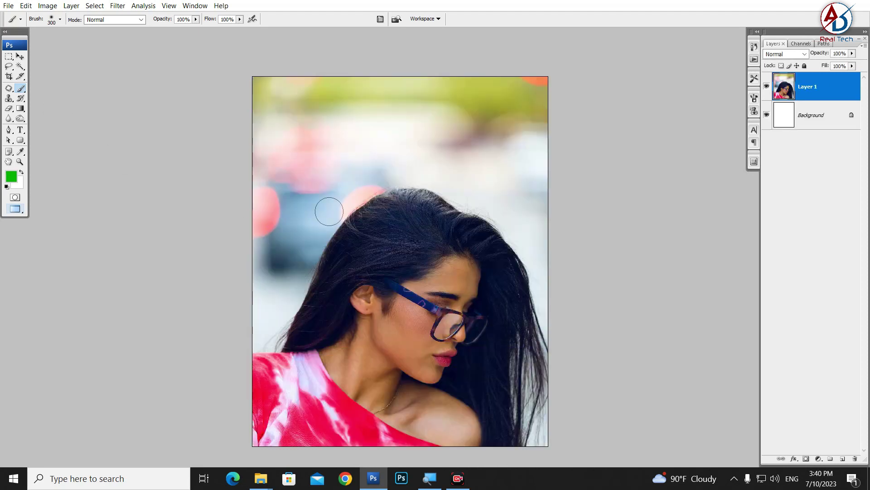
Step: Scale the pasted portrait to about 41.5% and position it near the page's upper centre
key("ctrl+t")
mouse_move(598, 76)
left_mouse_down()
mouse_move(463, 203)
mouse_move(490, 119)
left_mouse_up()
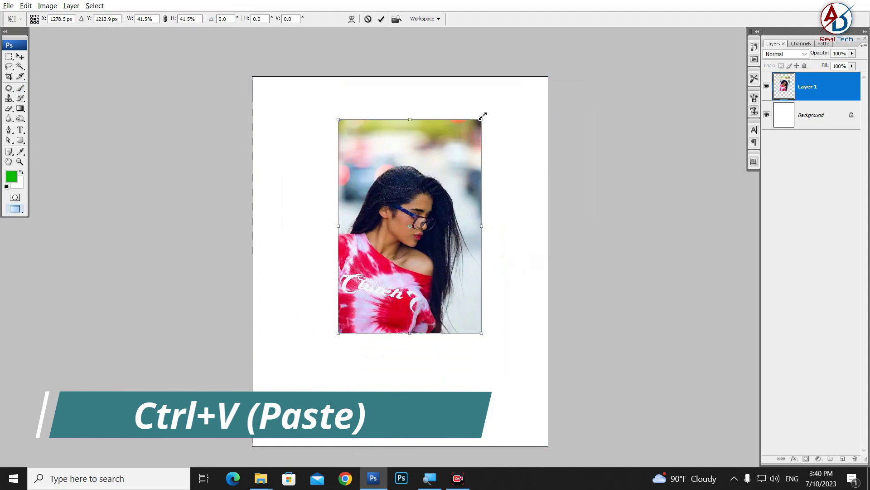
left_click_drag(456, 256, 464, 260)
key("Return")
key("b")
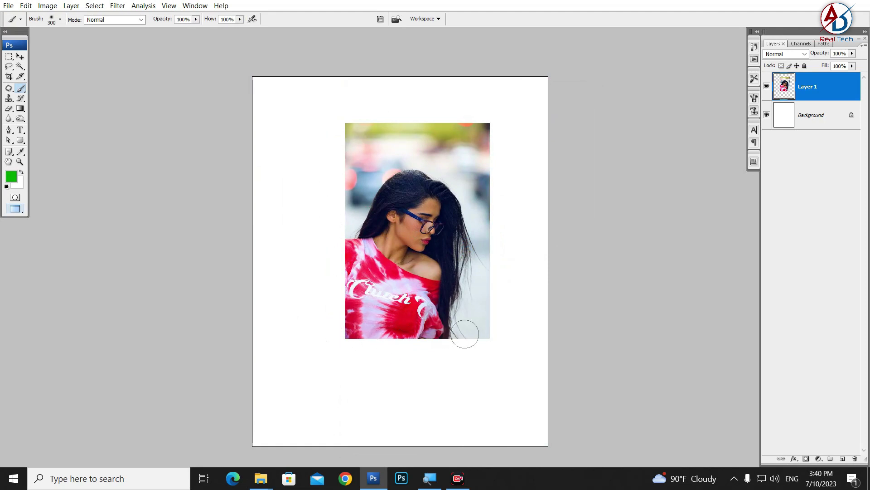
Step: Pick the soft 300 px round brush and raise its Master Diameter to 504 px at 0% hardness
left_click(61, 19)
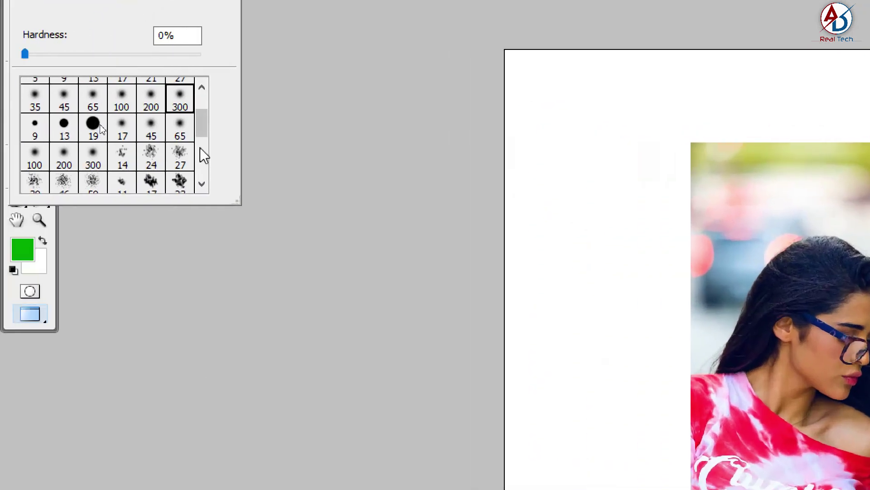
left_click(93, 158)
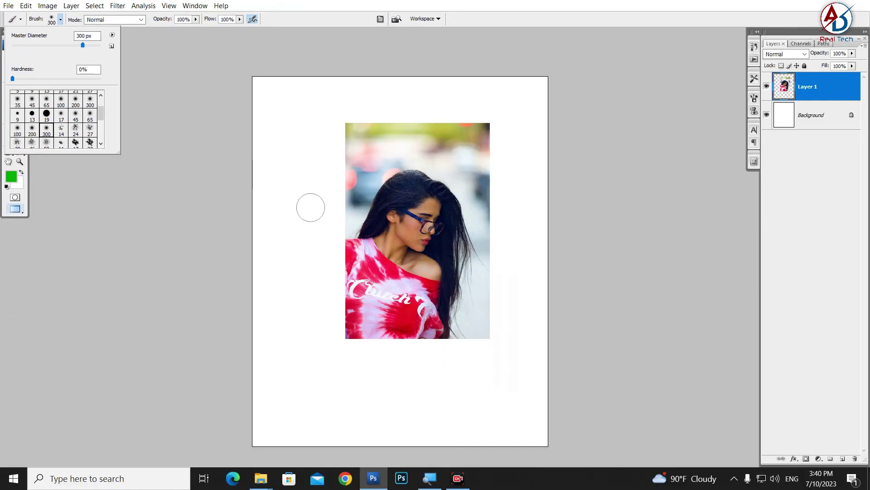
right_click(310, 208)
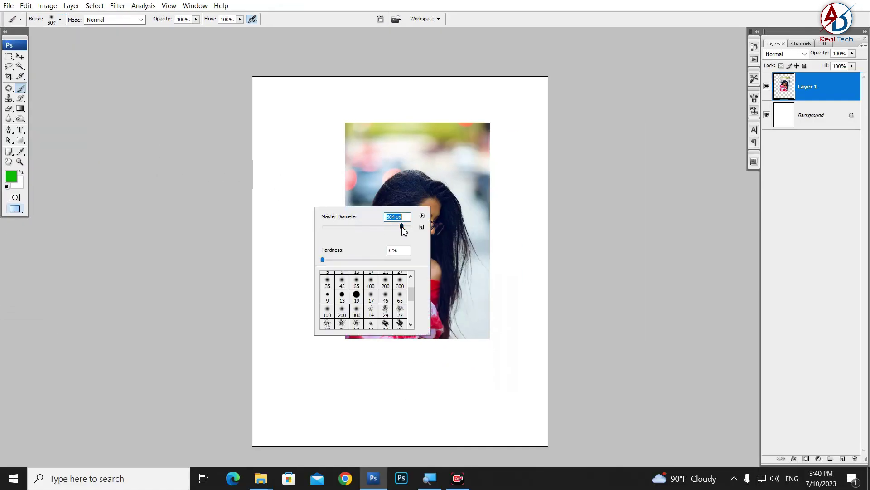
left_click(463, 58)
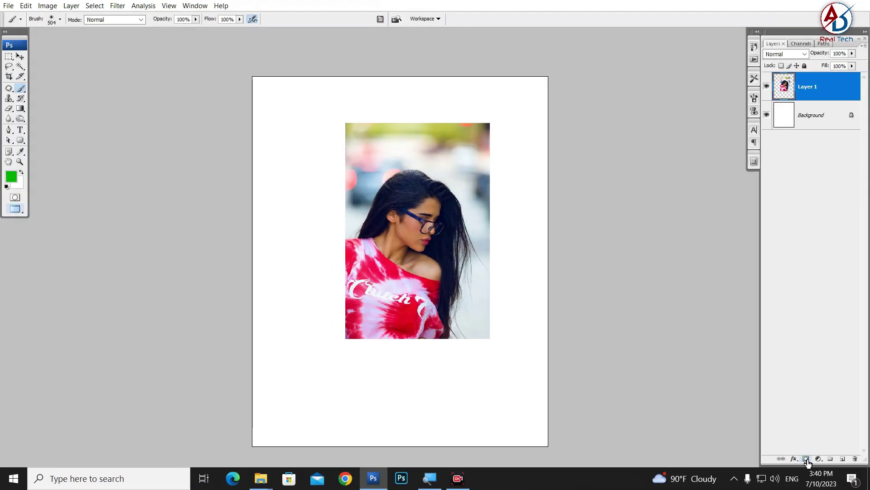
Step: Add a layer mask to Layer 1 and trial-fade the photo's bottom, swapping black and white
left_click(806, 460)
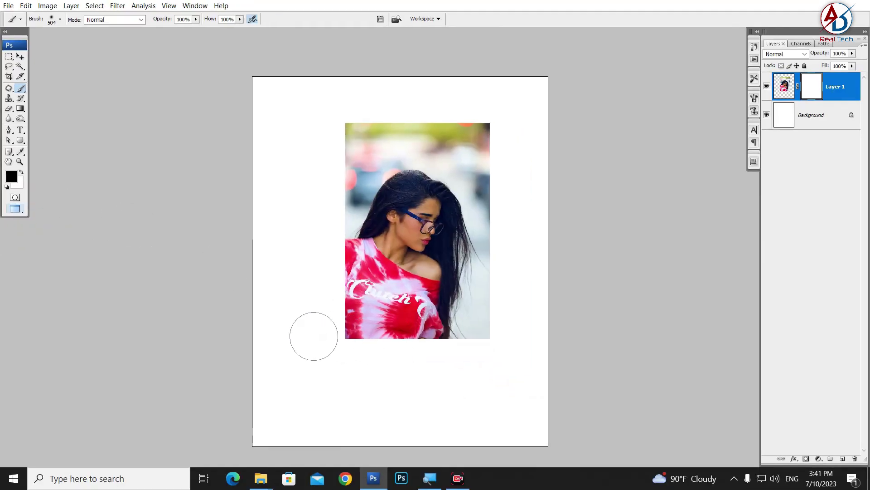
mouse_move(318, 344)
left_mouse_down()
mouse_move(285, 327)
mouse_move(470, 336)
mouse_move(331, 348)
mouse_move(481, 329)
left_mouse_up()
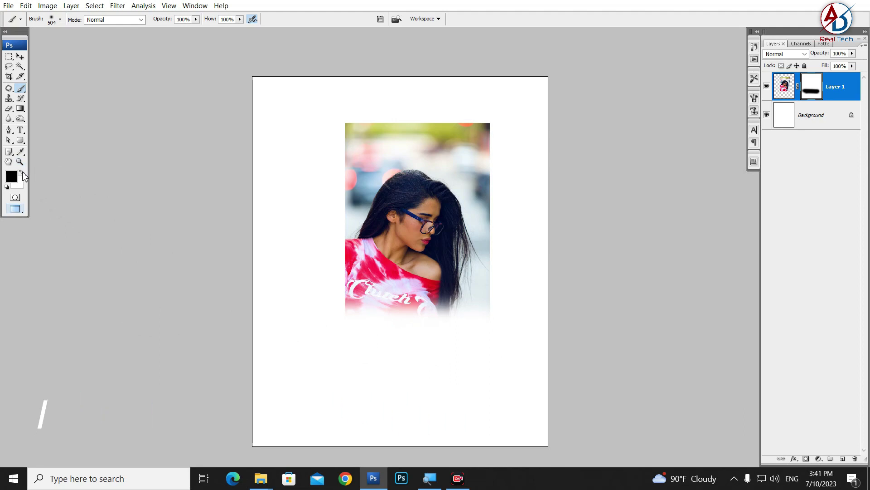
key("x")
left_click_drag(358, 311, 447, 321)
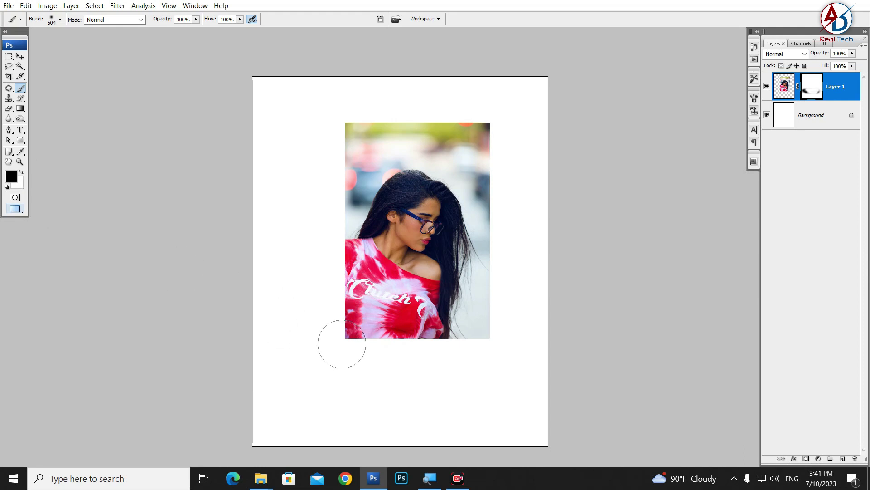
left_click_drag(346, 346, 419, 340)
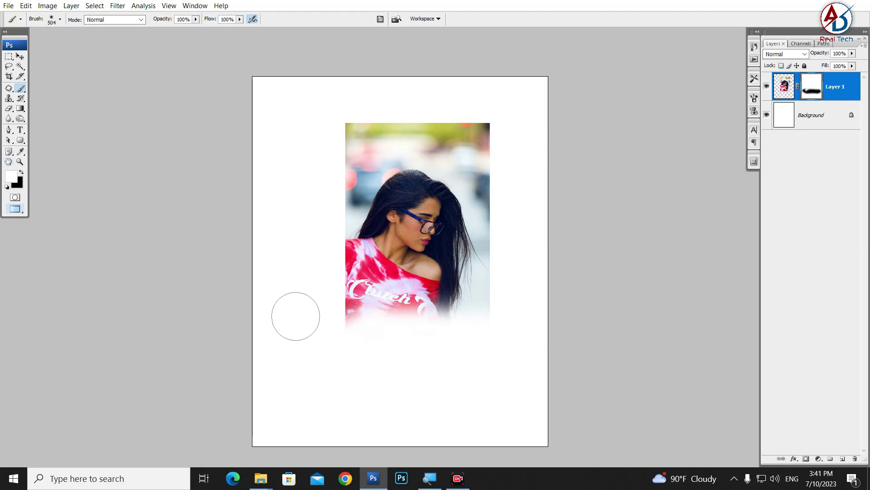
mouse_move(350, 321)
left_mouse_down()
mouse_move(493, 335)
mouse_move(331, 320)
left_mouse_up()
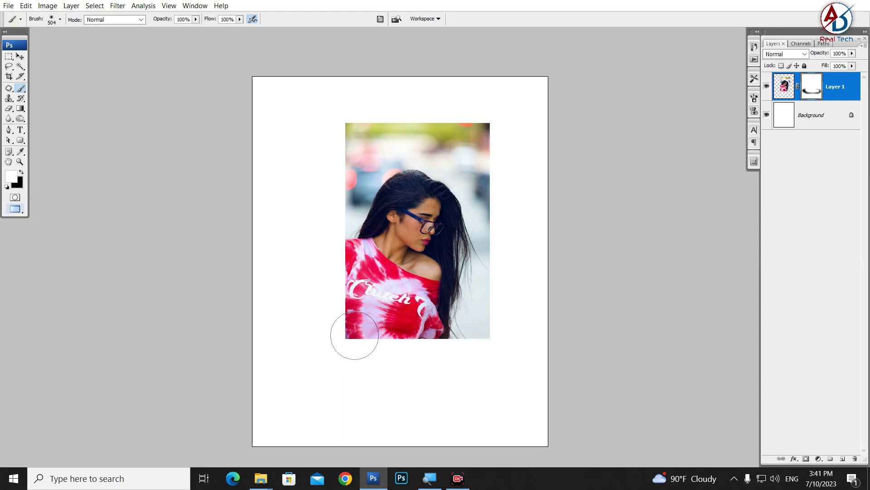
Step: Enlarge the soft brush to about 600 px and paint black to fade the lower photo into white
key("bracketright")
key("bracketright")
key("bracketright")
key("bracketright")
key("bracketright")
key("bracketright")
key("bracketright")
key("bracketright")
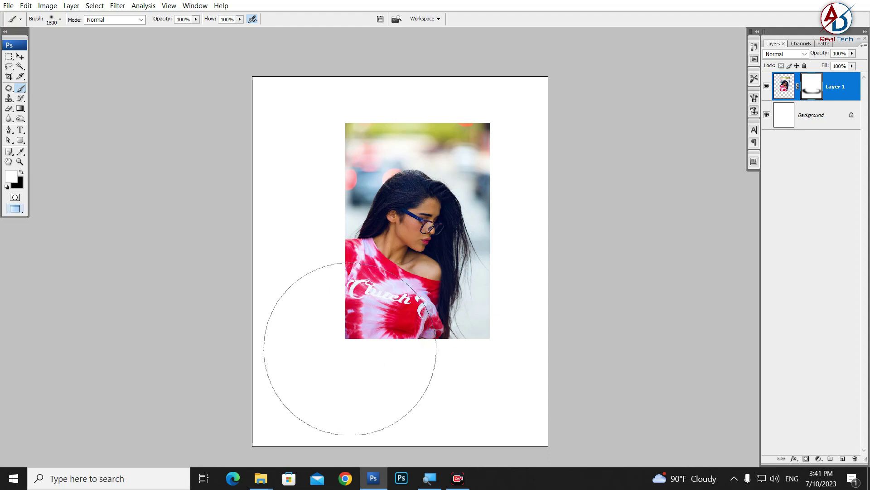
key("bracketright")
key("bracketright")
key("bracketright")
key("bracketright")
key("bracketright")
left_click_drag(389, 349, 418, 385)
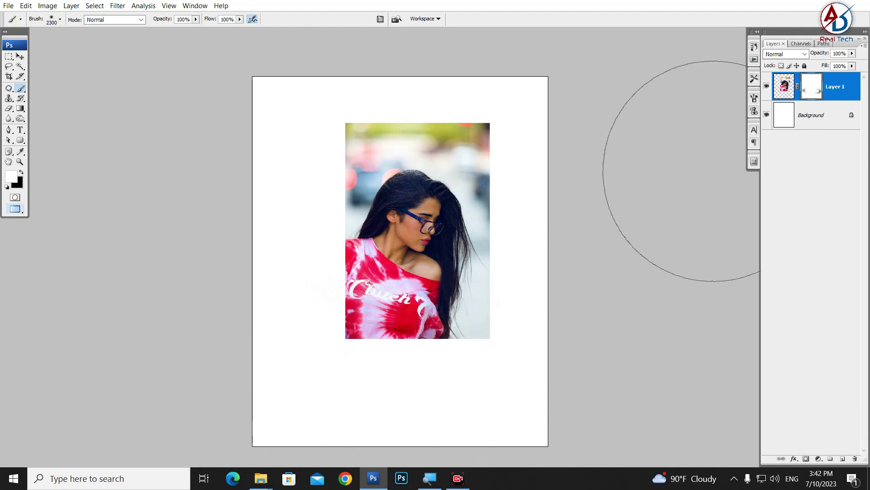
left_click(21, 172)
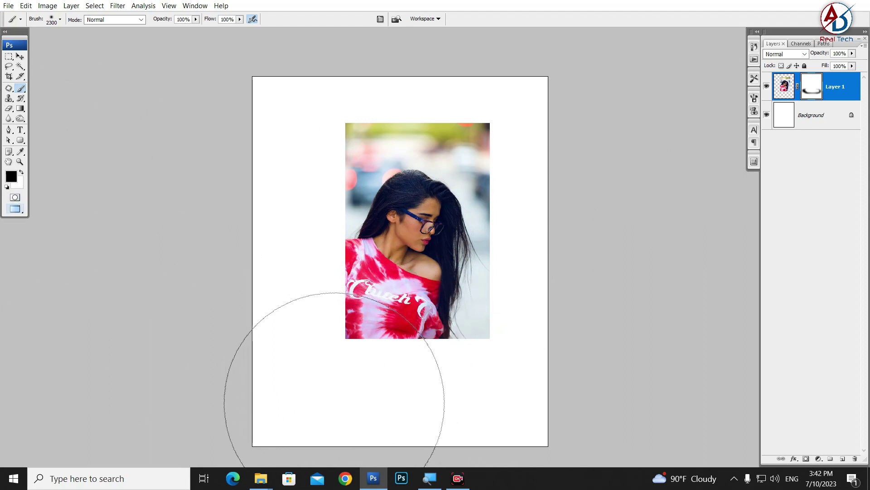
mouse_move(334, 363)
left_mouse_down()
mouse_move(410, 374)
mouse_move(311, 379)
mouse_move(389, 378)
mouse_move(492, 404)
left_mouse_up()
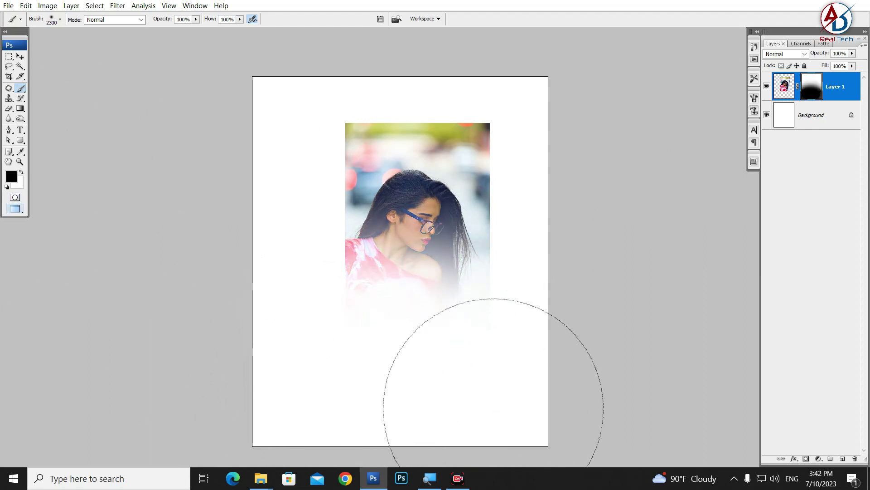
Step: Move the photo toward the top-left and enlarge it with Free Transform
left_click(20, 56)
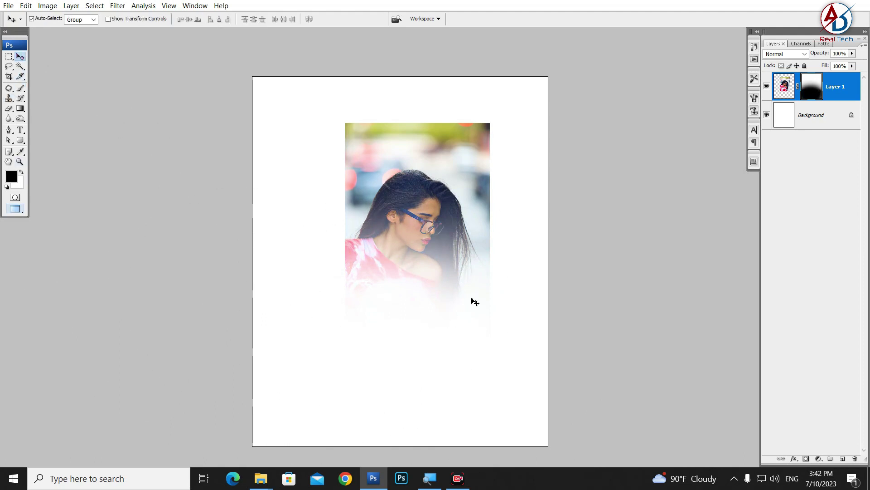
mouse_move(427, 245)
left_mouse_down()
mouse_move(394, 295)
mouse_move(349, 199)
mouse_move(304, 194)
left_mouse_up()
key("ctrl+t")
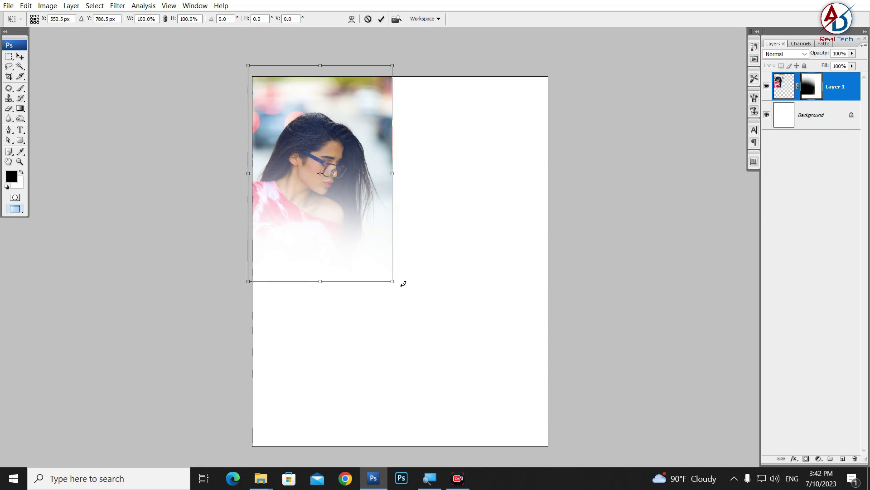
mouse_move(411, 297)
left_mouse_down()
mouse_move(558, 359)
mouse_move(656, 443)
mouse_move(618, 363)
left_mouse_up()
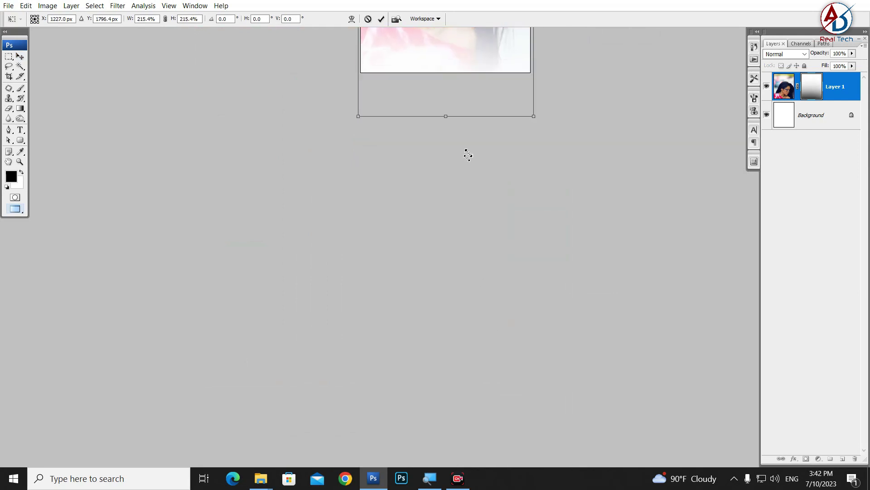
left_click_drag(576, 465, 504, 131)
Step: Adjust the photo to the page width, shift it up, and apply the transform
left_click_drag(548, 159, 612, 359)
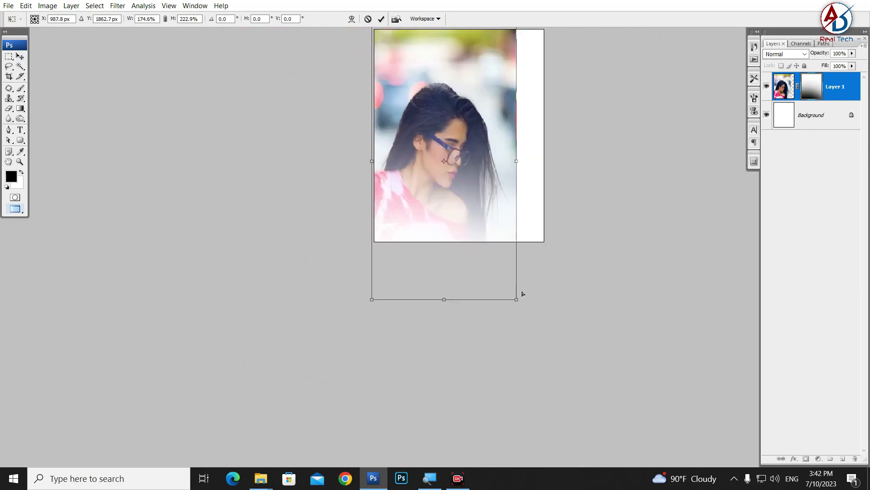
left_click_drag(522, 294, 466, 198)
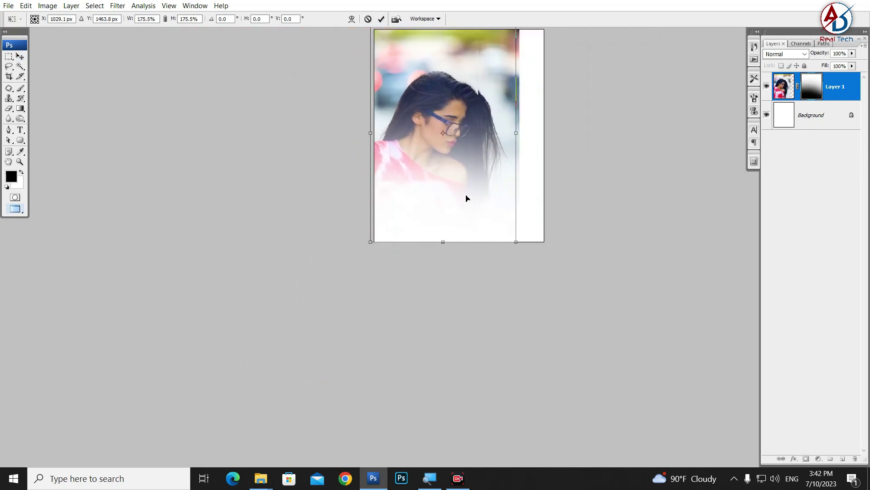
left_click_drag(516, 242, 559, 269)
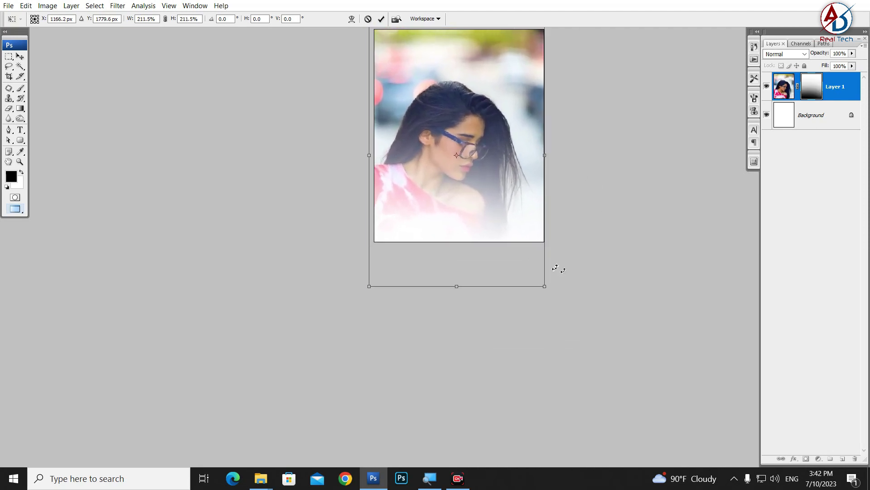
left_click_drag(481, 254, 482, 221)
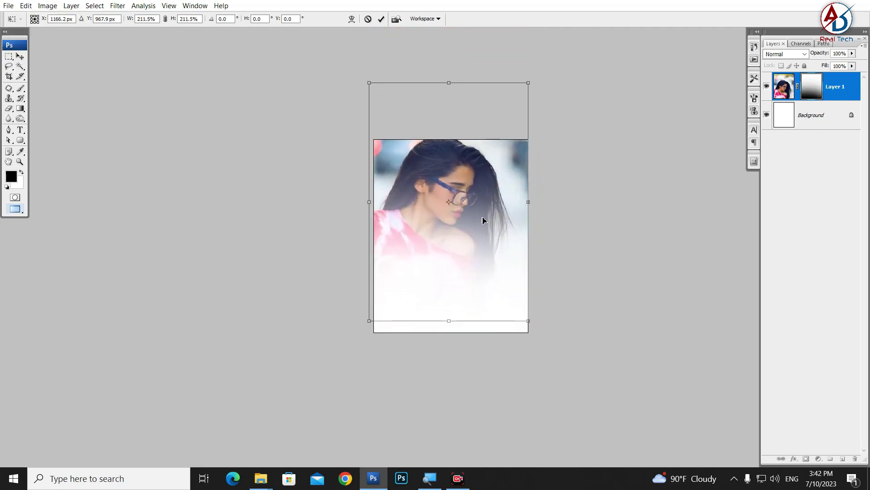
key("Return")
key("ctrl+plus")
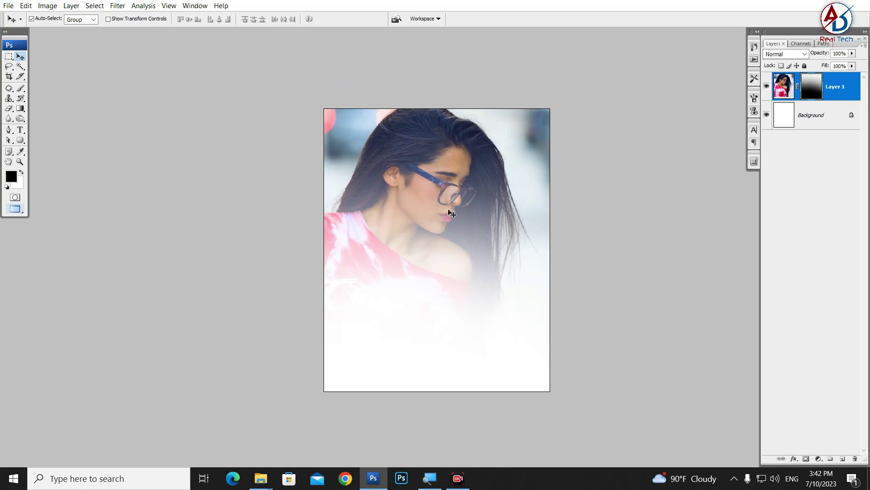
left_click_drag(449, 210, 455, 211)
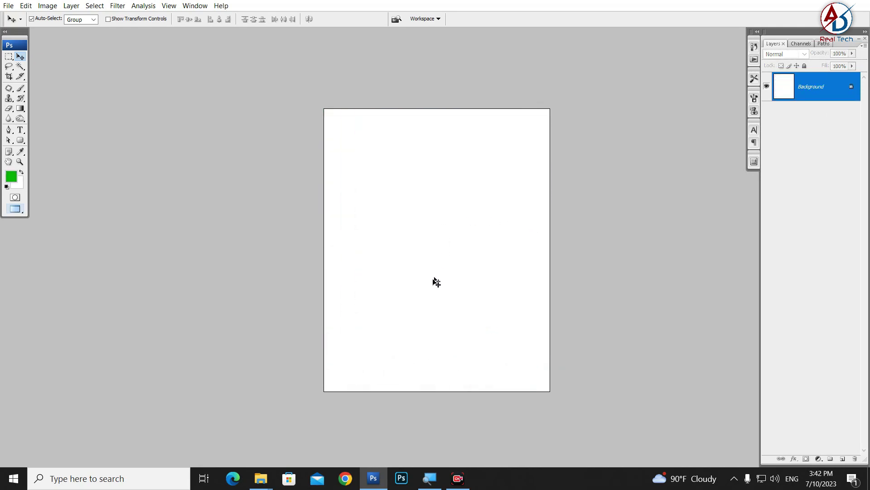
Step: Paste the original portrait as a new layer and scale it to about 60% inside the page
key("alt+Tab")
key("ctrl+v")
key("ctrl+t")
left_click_drag(596, 107, 511, 144)
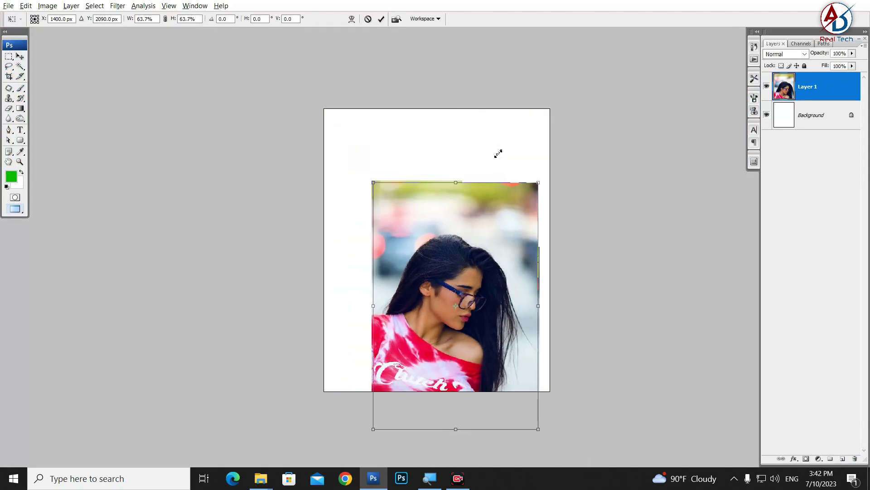
key("Return")
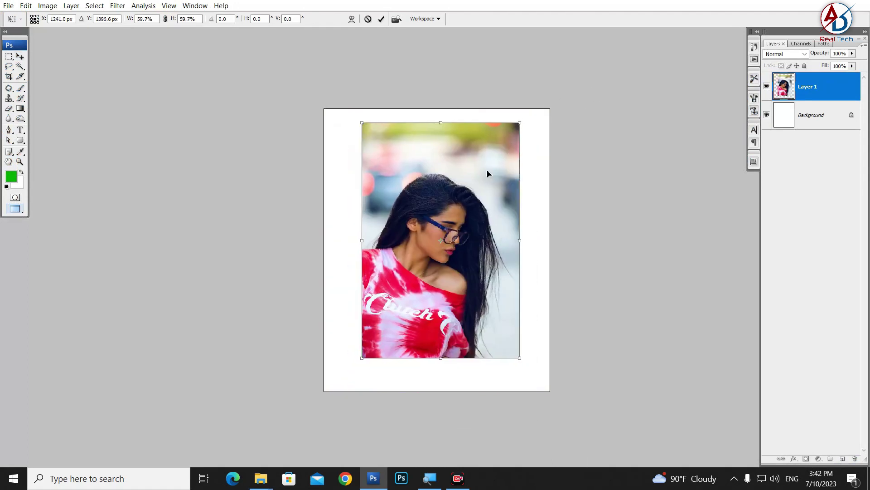
Step: Add a blank mask to Layer 1 and choose the grass-shaped brush 112
left_click(806, 459)
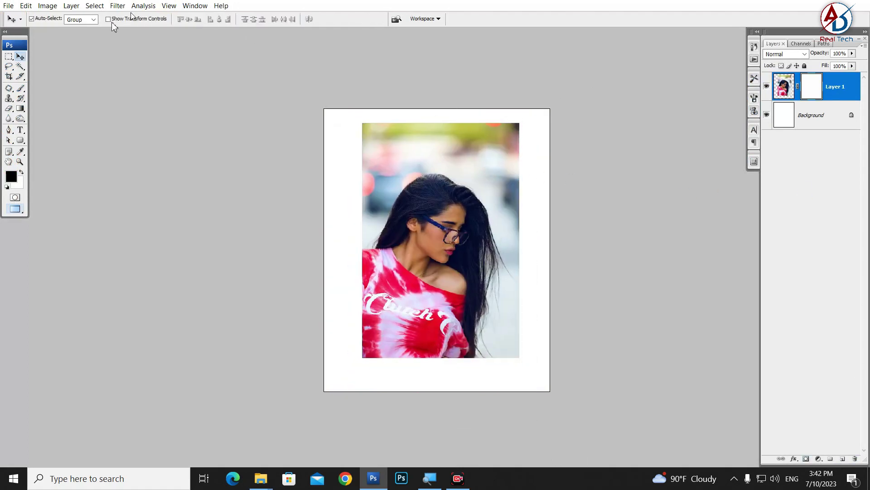
left_click_drag(21, 88, 50, 92)
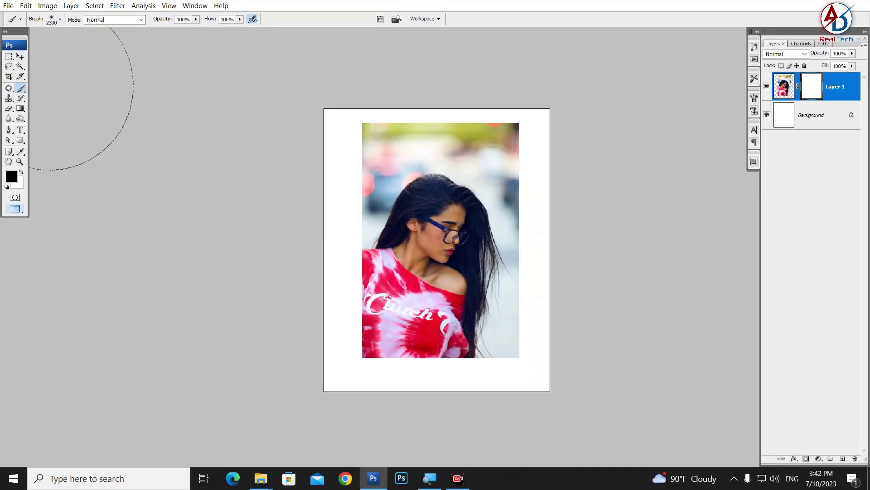
left_click(60, 20)
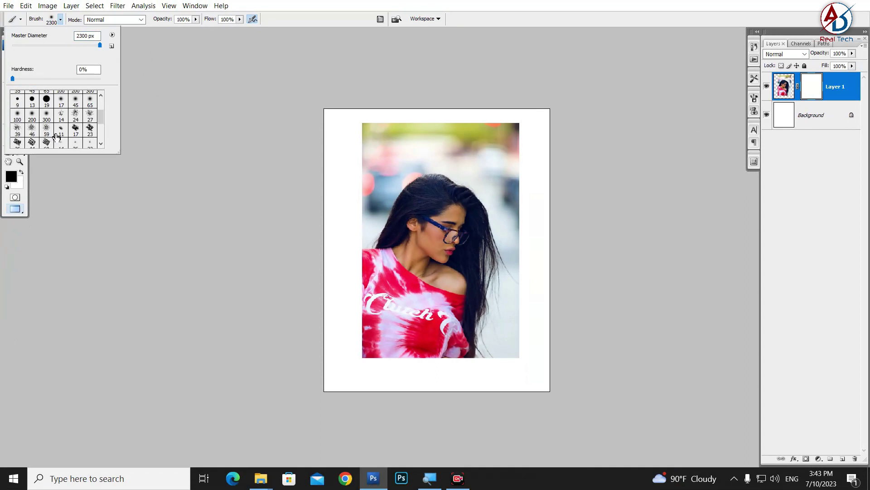
scroll(56, 136, "down", 3)
scroll(34, 130, "down", 2)
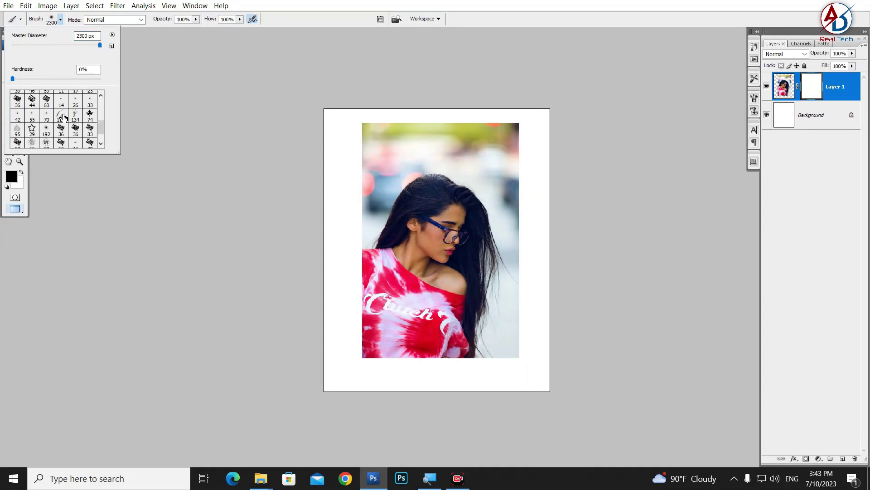
left_click(62, 119)
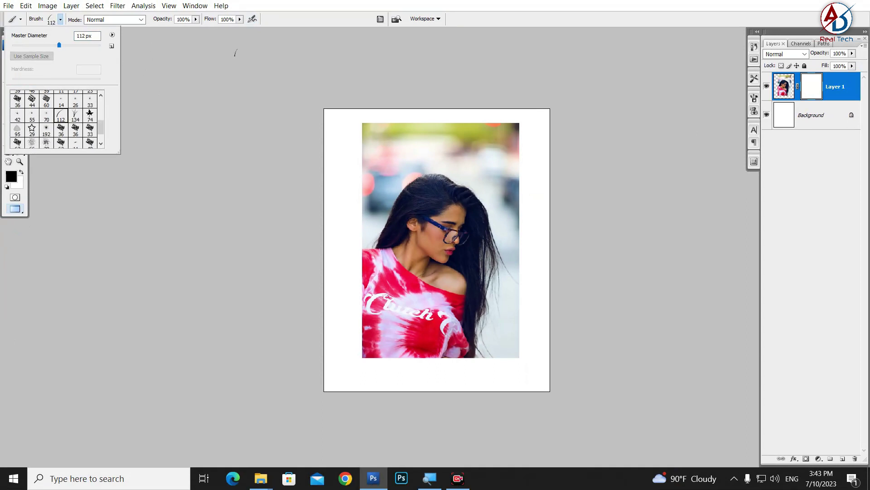
left_click(469, 4)
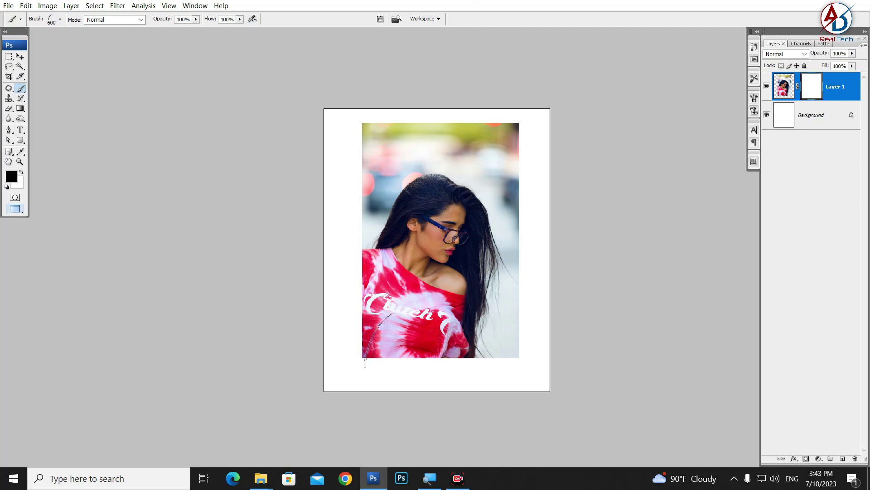
Step: Test a grass stroke along the photo's bottom, then undo it
mouse_move(378, 341)
left_mouse_down()
mouse_move(507, 339)
mouse_move(403, 357)
mouse_move(466, 342)
left_mouse_up()
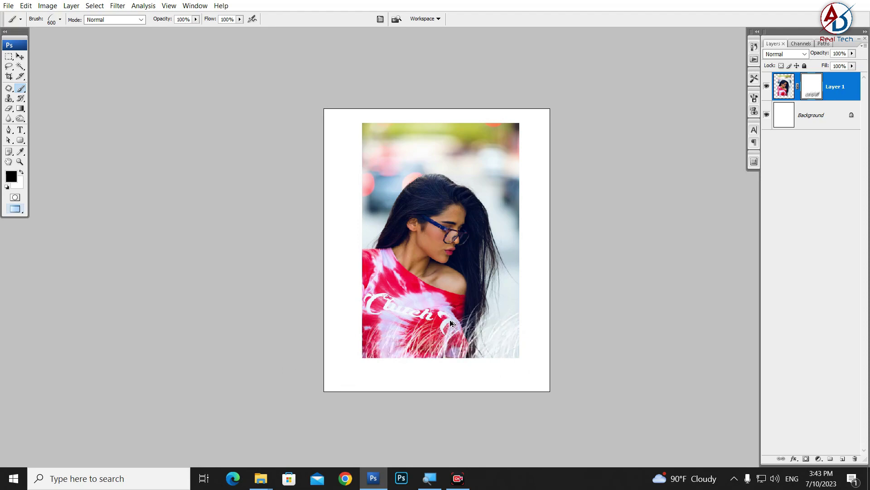
key("ctrl+z")
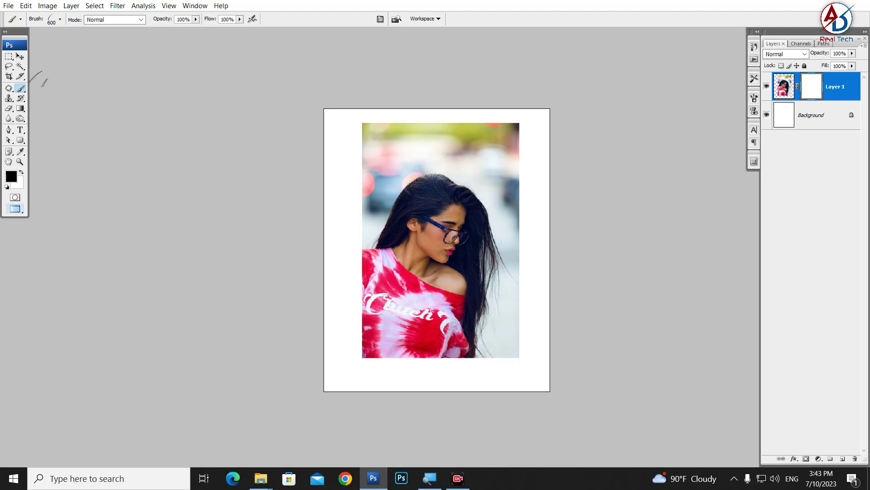
left_click(60, 19)
scroll(84, 125, "down", 2)
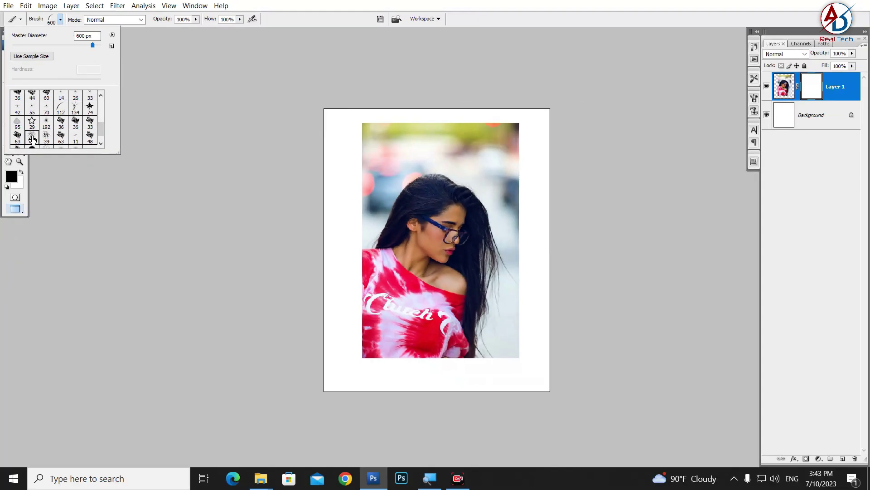
Step: Choose the scattered brush, trial-erase the photo's bottom edge, and undo the strokes
right_click(459, 171)
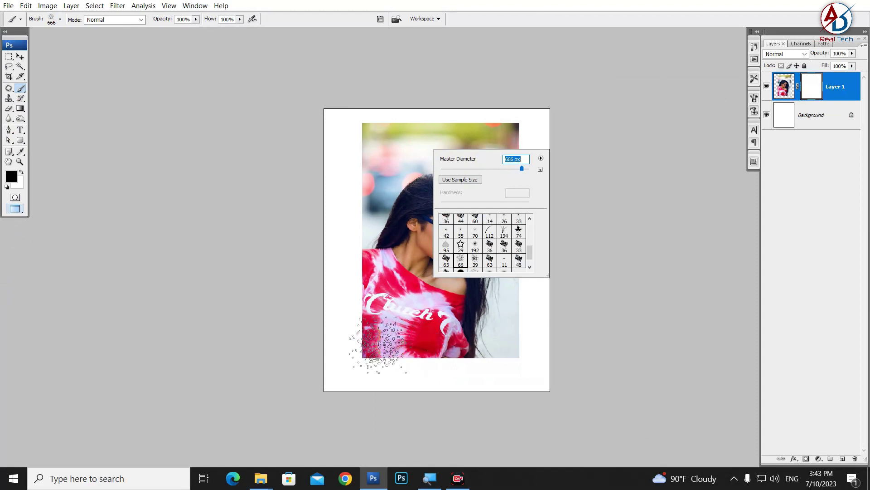
left_click(386, 349)
mouse_move(435, 349)
left_mouse_down()
mouse_move(490, 349)
mouse_move(360, 359)
left_mouse_up()
mouse_move(505, 358)
left_mouse_down()
mouse_move(344, 327)
mouse_move(519, 350)
mouse_move(423, 355)
mouse_move(439, 324)
mouse_move(509, 321)
mouse_move(388, 350)
mouse_move(472, 342)
left_mouse_up()
scroll(488, 299, "up", 1)
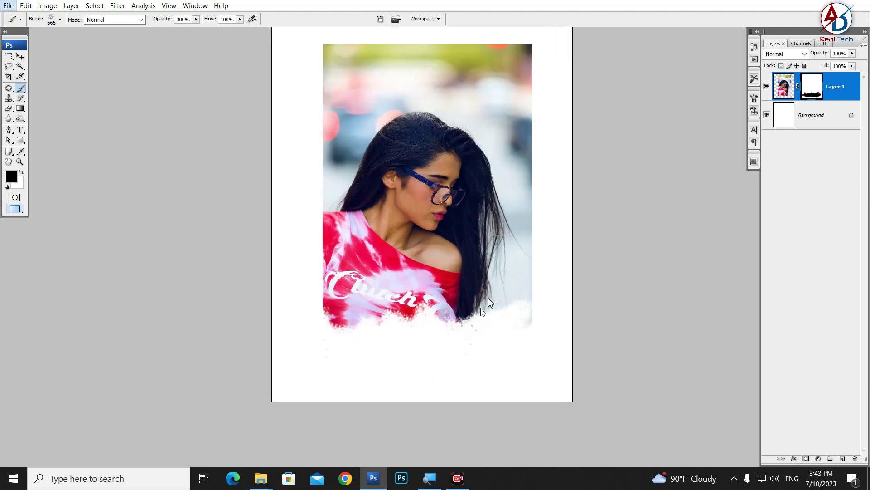
scroll(445, 326, "down", 1)
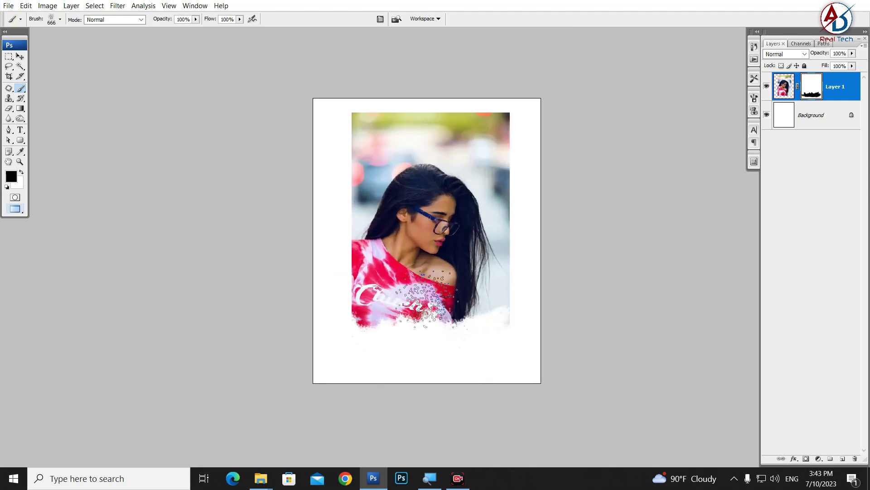
key("ctrl+alt+z")
key("ctrl+alt+z")
key("ctrl+alt+z")
key("ctrl+alt+z")
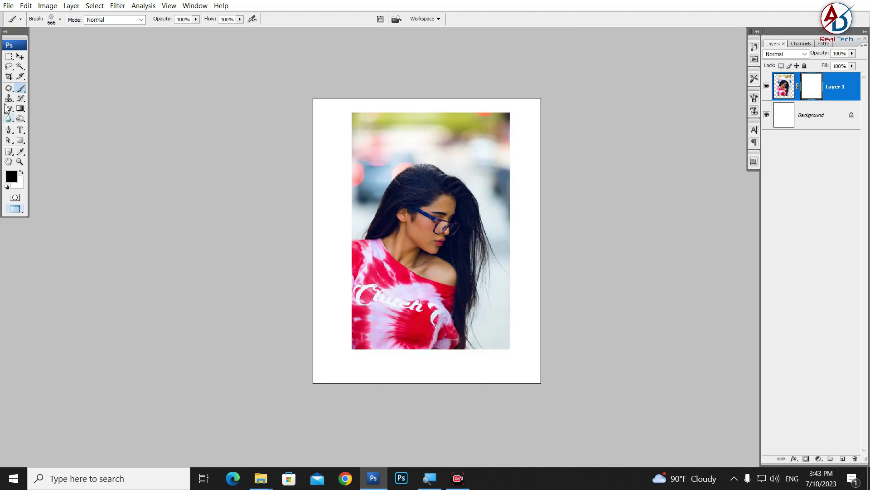
Step: Enlarge the scattered brush to about 463 px, test a speckled bottom fade, and undo it
left_click(60, 20)
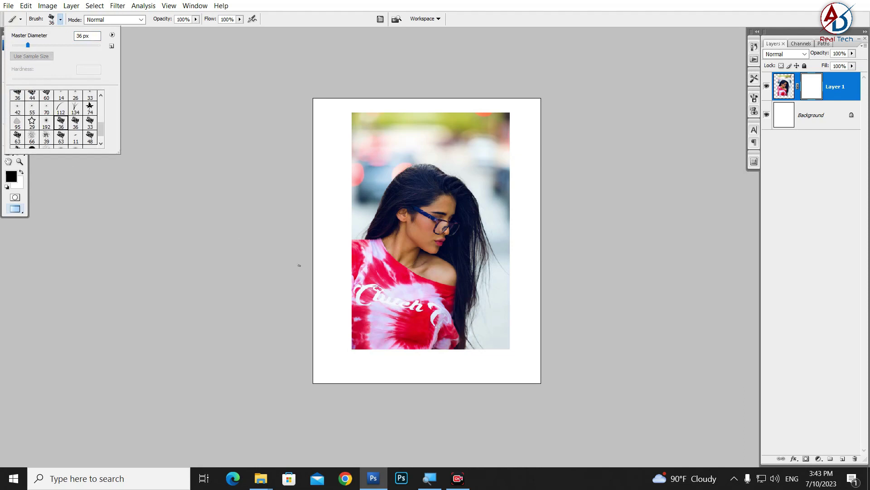
left_click(493, 4)
right_click(406, 256)
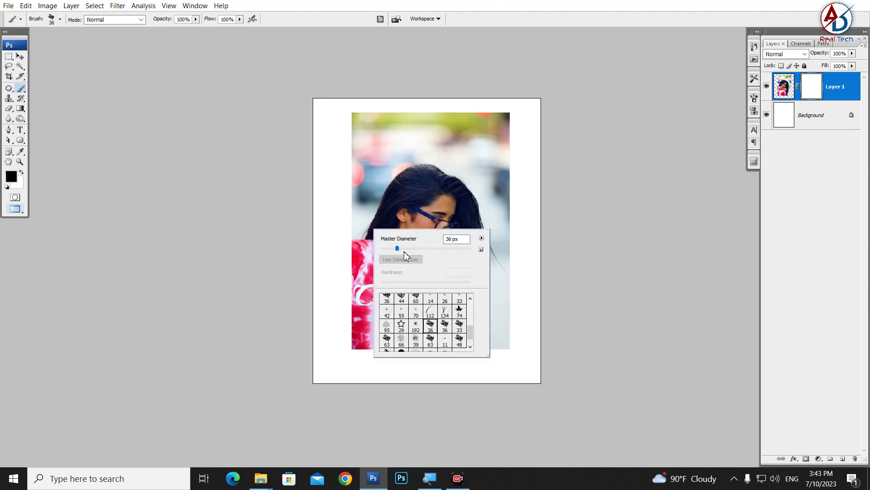
left_click_drag(438, 250, 464, 249)
left_click(490, 5)
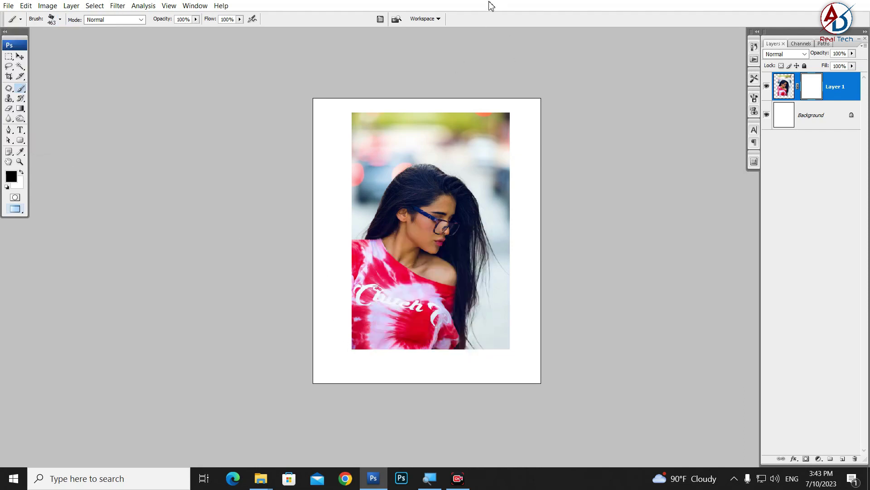
mouse_move(357, 352)
left_mouse_down()
mouse_move(348, 358)
mouse_move(443, 349)
left_mouse_up()
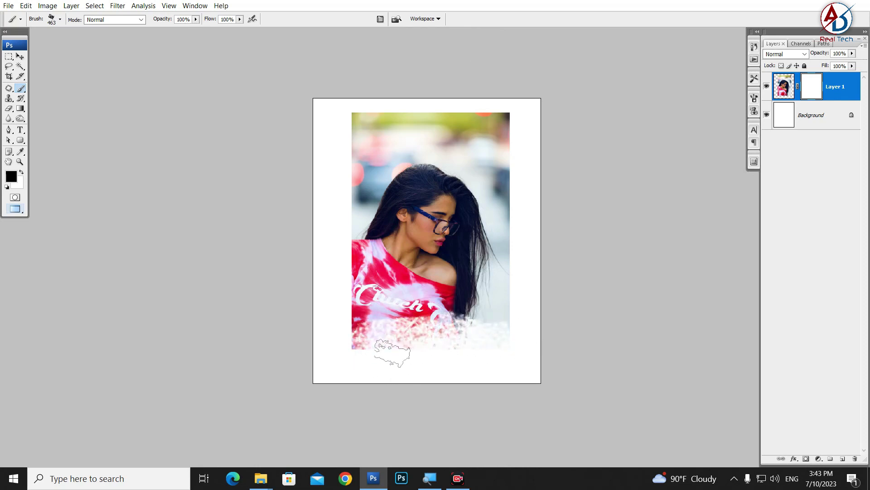
key("ctrl+z")
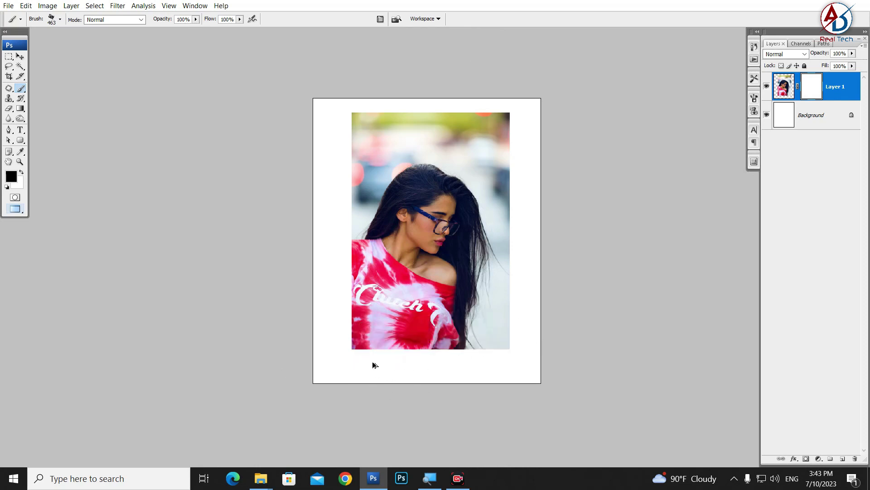
Step: Set the 39 px preset's diameter to 463 px, trial-fade the bottom, and undo it
left_click(61, 20)
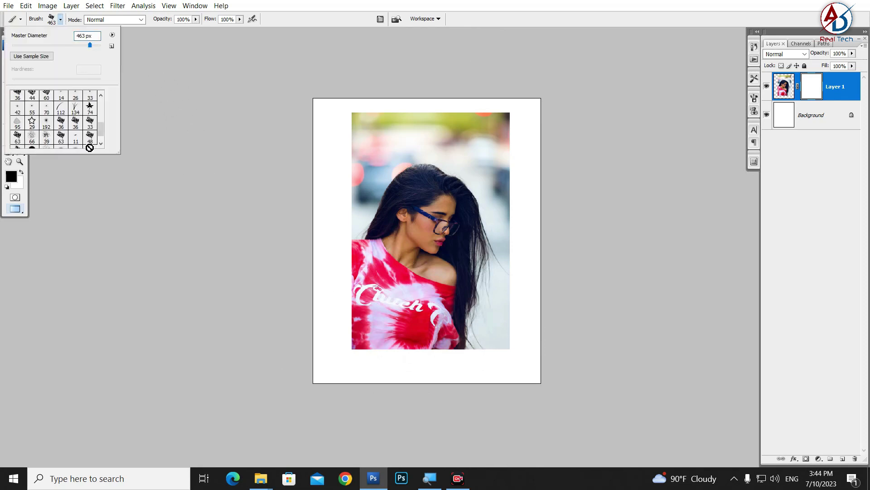
scroll(90, 145, "down", 1)
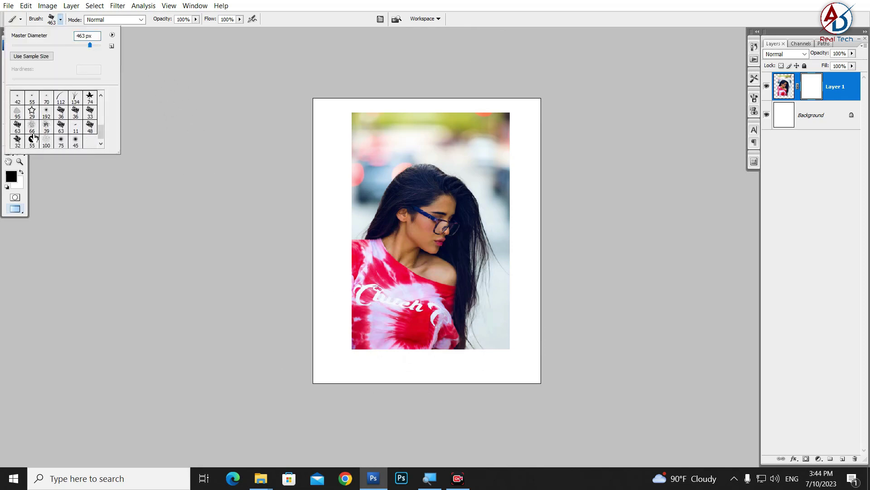
left_click(47, 127)
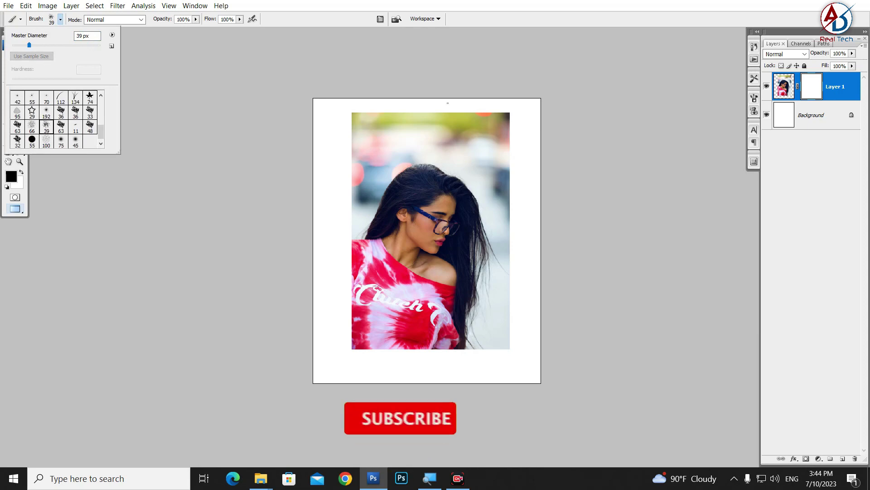
right_click(445, 254)
double_click(503, 244)
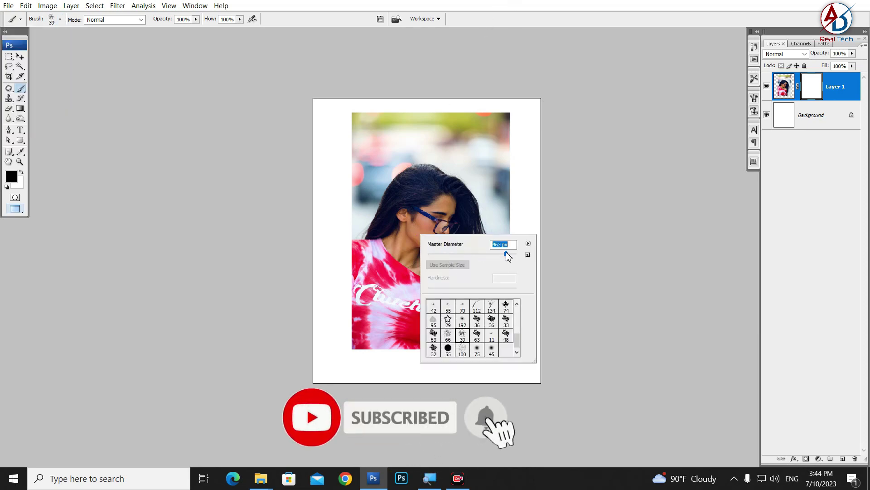
type("463")
key("Return")
mouse_move(376, 345)
left_mouse_down()
mouse_move(494, 347)
mouse_move(363, 349)
mouse_move(466, 349)
mouse_move(431, 343)
mouse_move(489, 320)
mouse_move(363, 327)
mouse_move(440, 326)
left_mouse_up()
key("ctrl+alt+z")
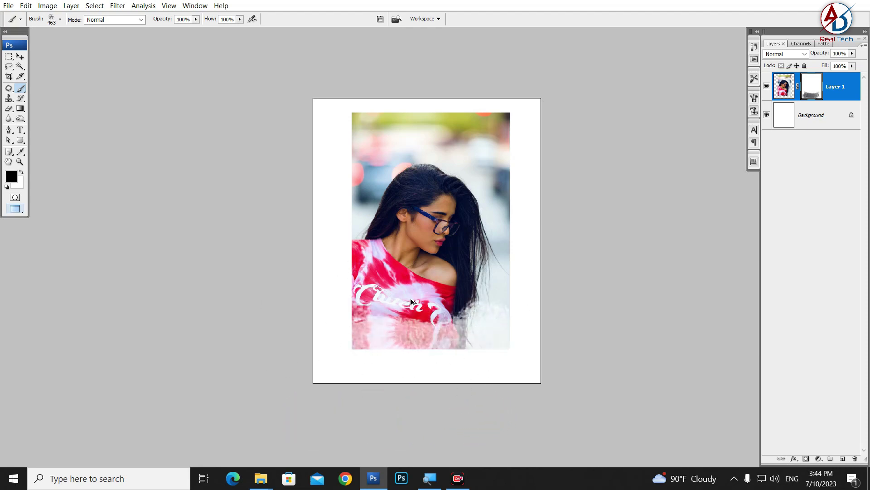
key("ctrl+alt+z")
key("ctrl+alt+z")
key("ctrl+alt+z")
key("ctrl+alt+z")
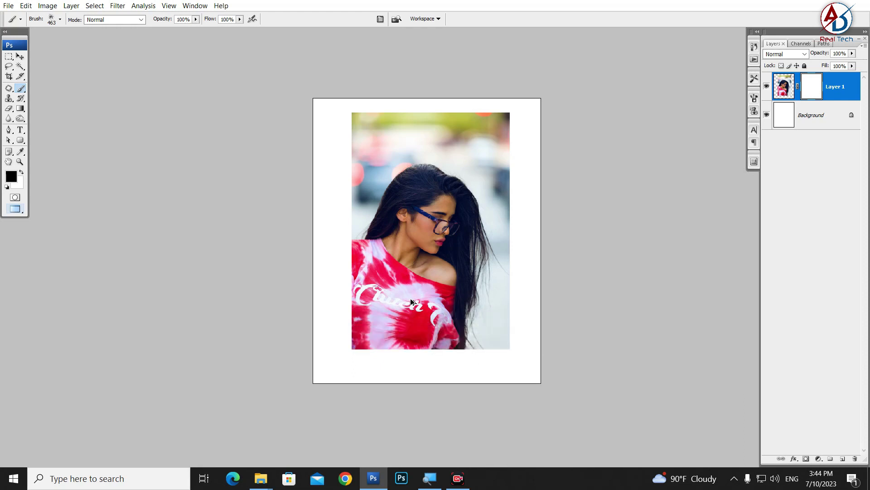
Step: Pick a smaller rough-edged brush preset for a 288 px scattered tip
left_click(60, 19)
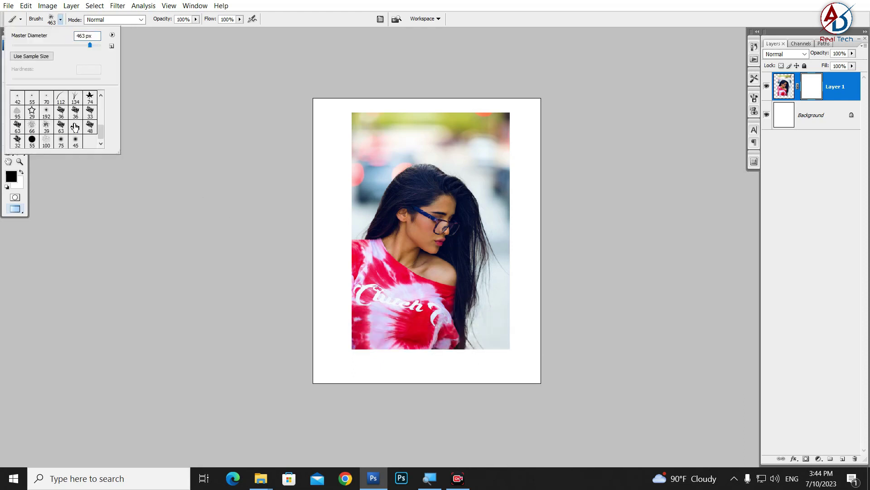
scroll(68, 131, "up", 2)
scroll(60, 136, "up", 2)
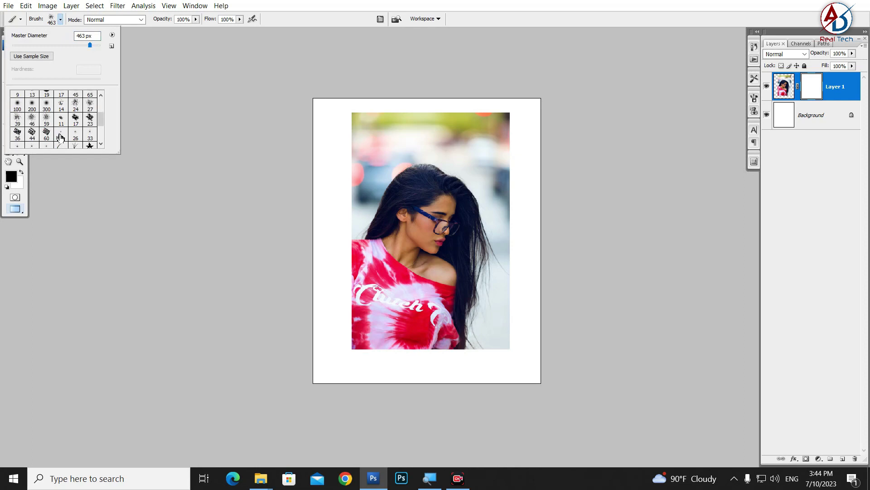
scroll(61, 136, "up", 1)
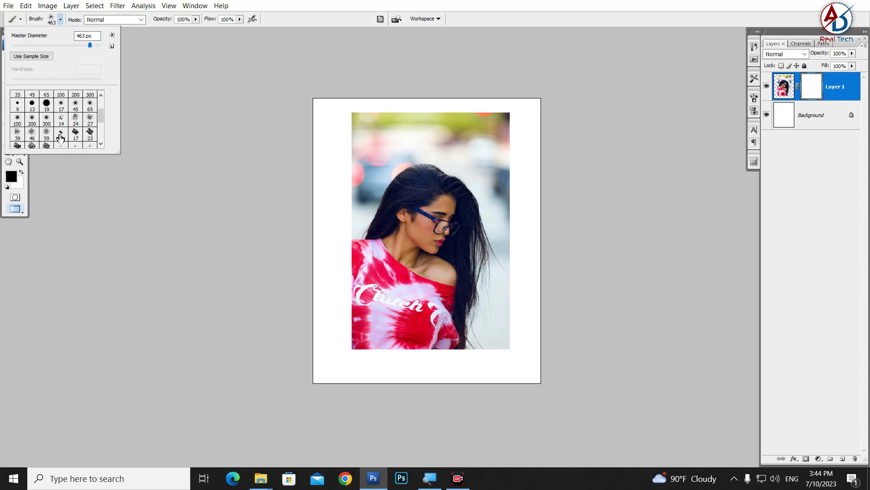
double_click(91, 141)
right_click(424, 299)
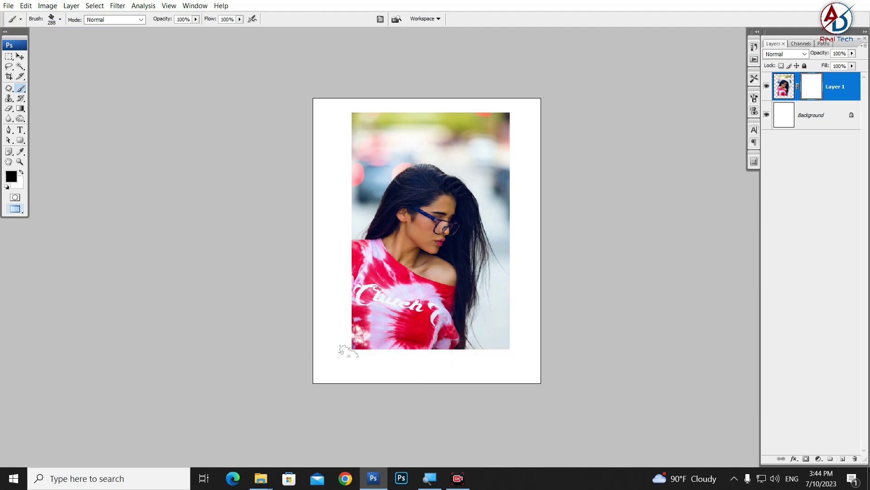
Step: Fade the photo's bottom edge into ragged white on the mask, undoing a stray right-edge stroke
mouse_move(363, 349)
left_mouse_down()
mouse_move(414, 357)
mouse_move(508, 345)
left_mouse_up()
scroll(433, 304, "up", 1)
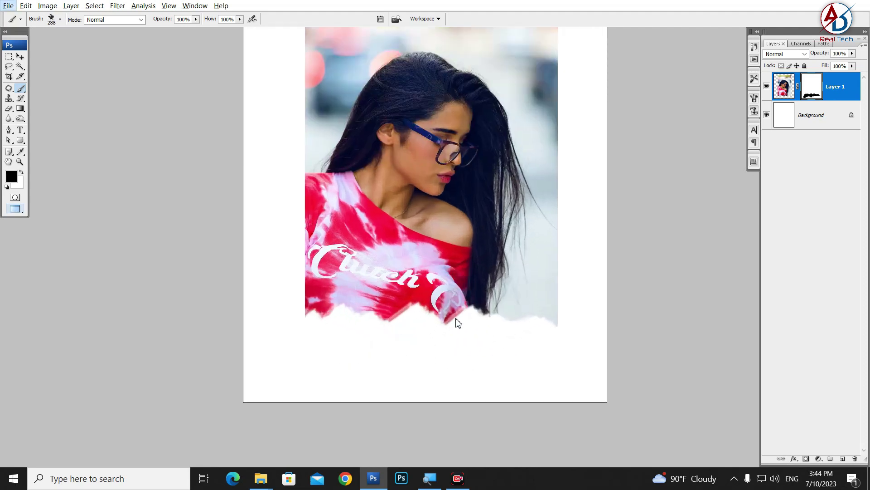
scroll(416, 317, "down", 1)
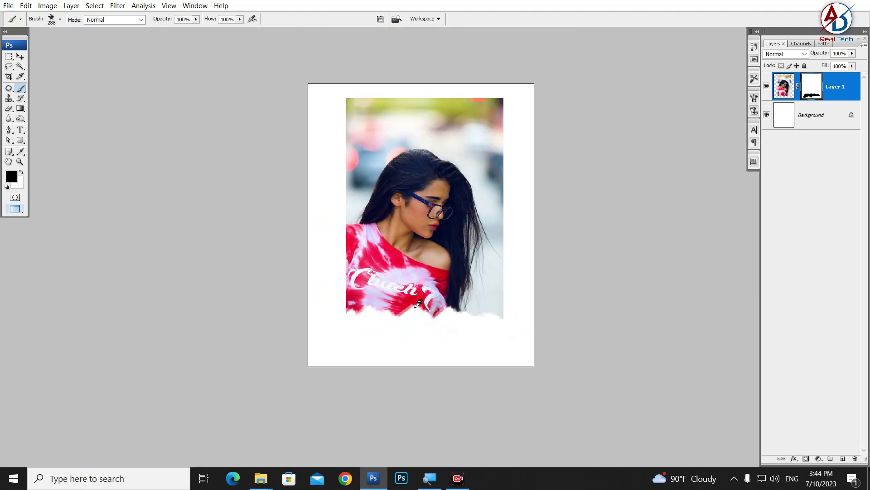
mouse_move(512, 319)
left_mouse_down()
mouse_move(508, 213)
mouse_move(520, 82)
left_mouse_up()
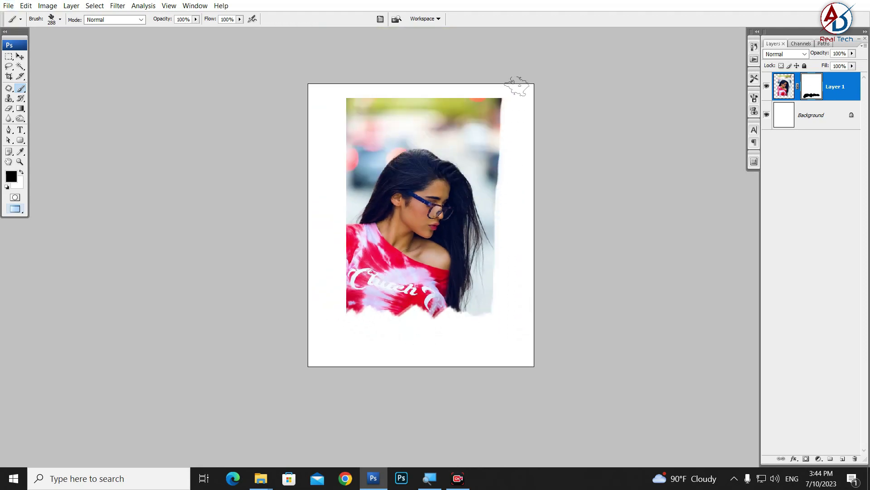
key("ctrl+z")
Step: Whiten the photo's right and left edges with ragged mask strokes
mouse_move(494, 111)
left_mouse_down()
mouse_move(496, 133)
mouse_move(535, 171)
left_mouse_up()
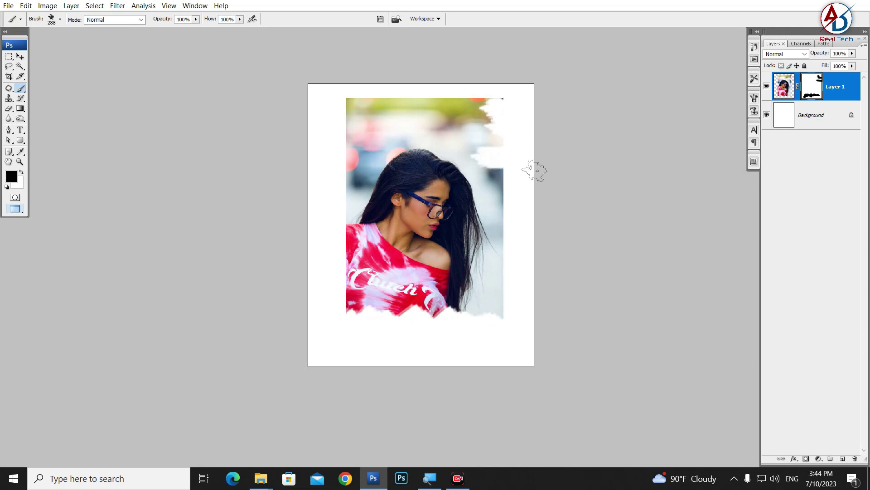
mouse_move(497, 140)
left_mouse_down()
mouse_move(513, 188)
mouse_move(509, 175)
mouse_move(506, 264)
mouse_move(514, 218)
left_mouse_up()
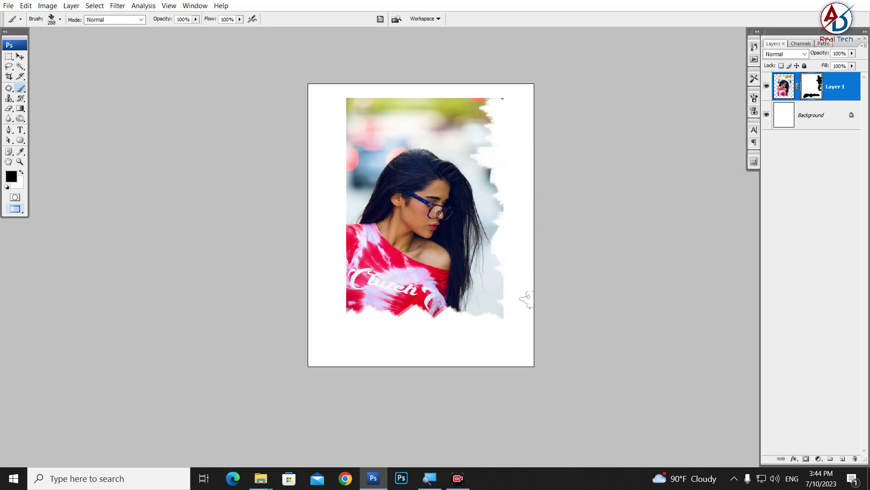
left_click_drag(497, 291, 498, 267)
mouse_move(338, 232)
left_mouse_down()
mouse_move(334, 179)
mouse_move(301, 162)
mouse_move(331, 90)
mouse_move(356, 104)
left_mouse_up()
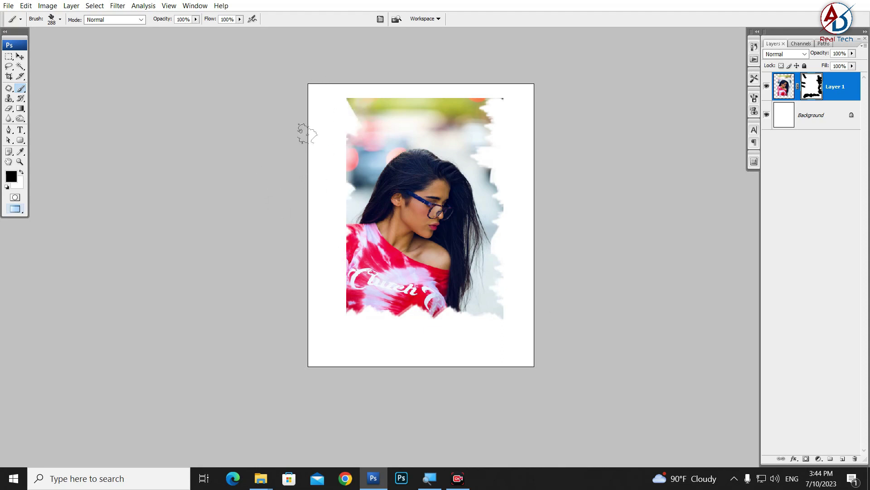
mouse_move(308, 133)
left_mouse_down()
mouse_move(338, 206)
mouse_move(342, 270)
mouse_move(324, 327)
left_mouse_up()
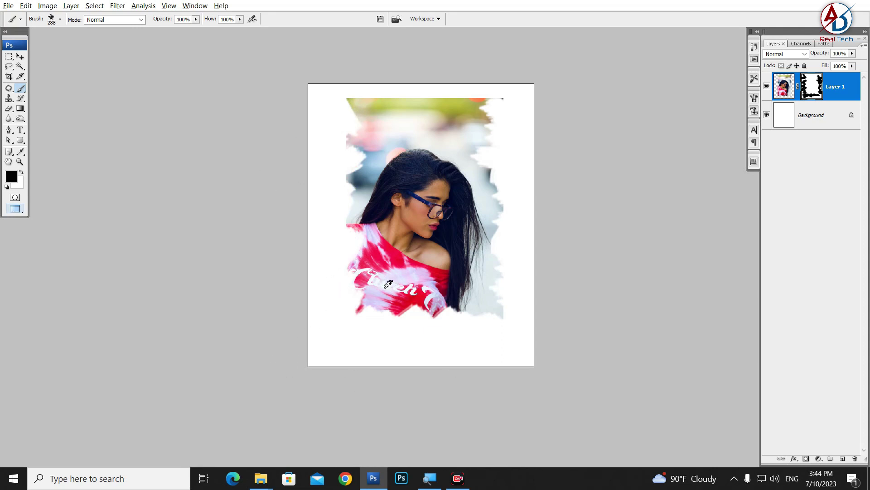
Step: Nudge Layer 1 left and down, then fade the photo's top edge into ragged white
left_click(19, 56)
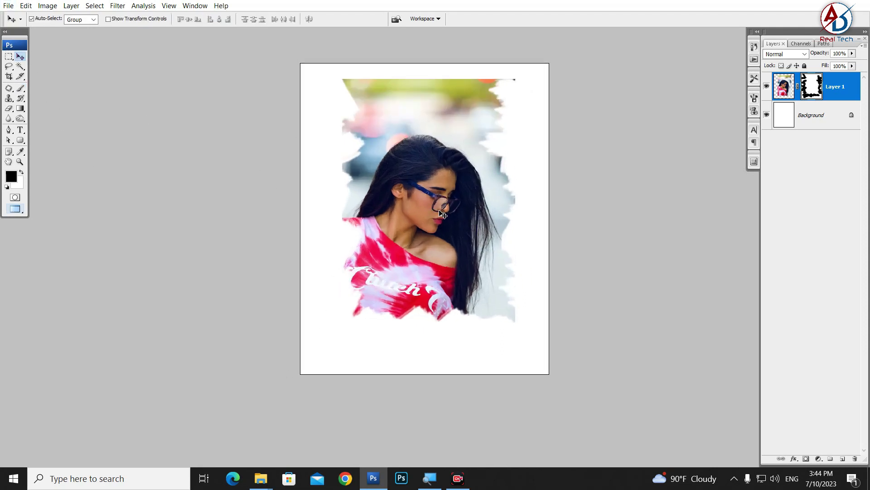
left_click_drag(443, 215, 434, 228)
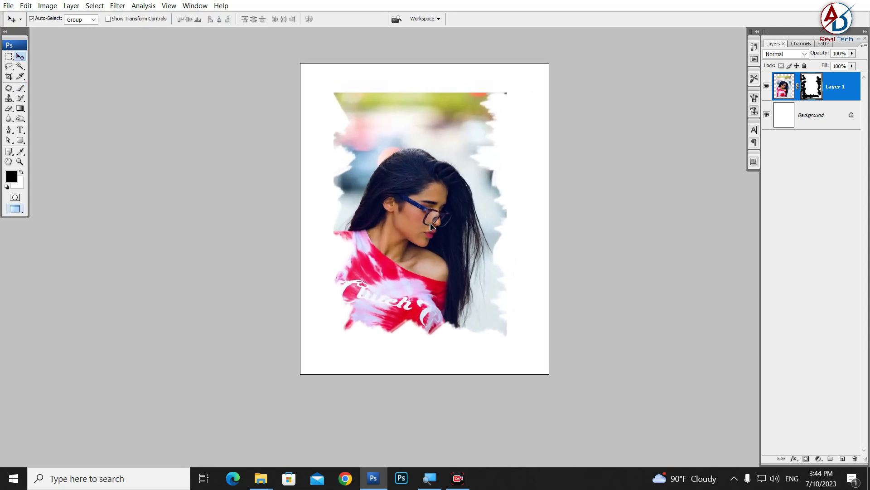
left_click(20, 87)
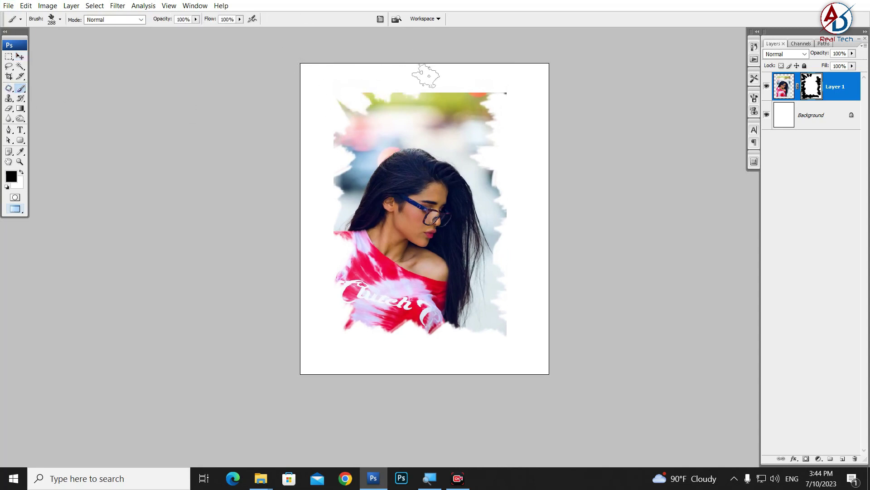
left_click_drag(425, 76, 501, 90)
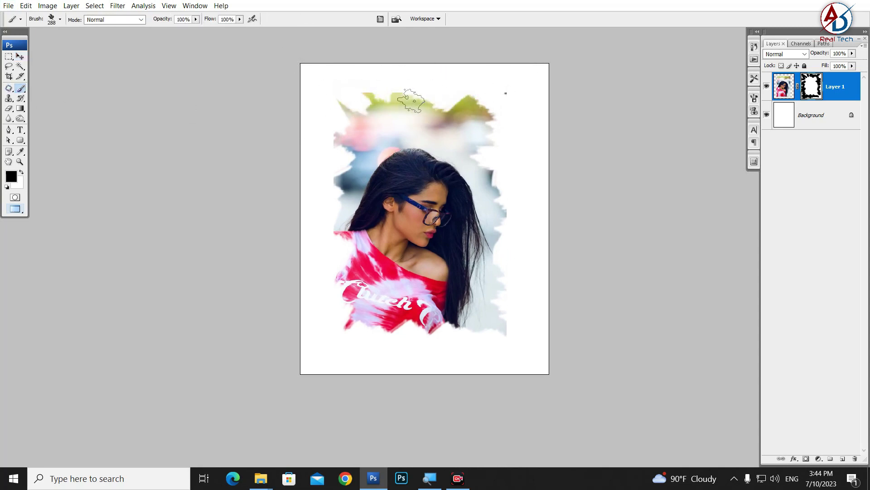
Step: Shift the framed photo slightly right and up on the page
key("ctrl+minus")
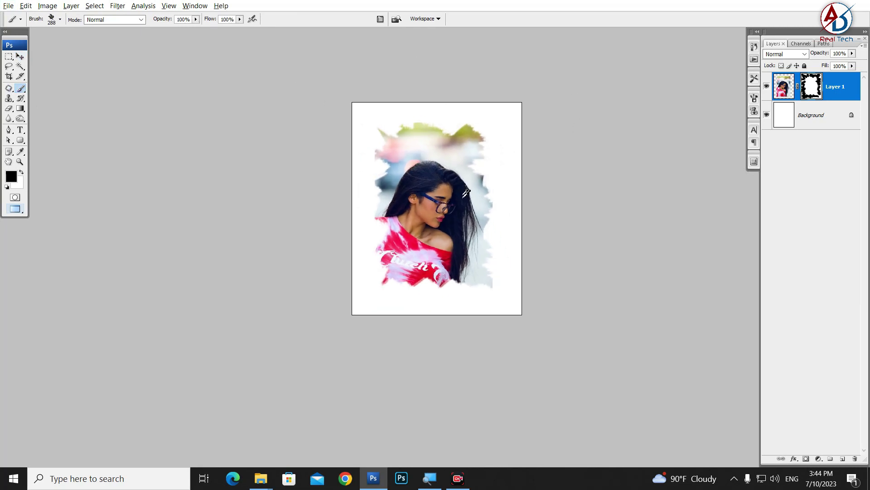
key("ctrl+plus")
key("ctrl+minus")
key("ctrl+plus")
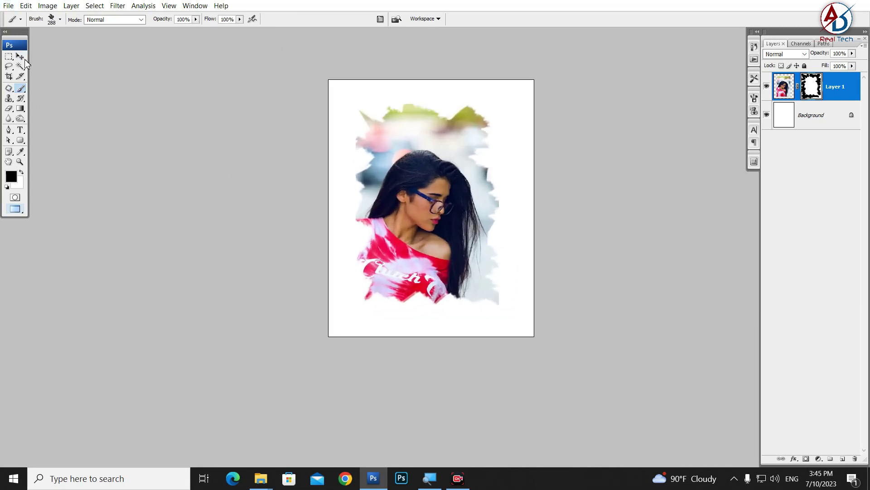
left_click(21, 56)
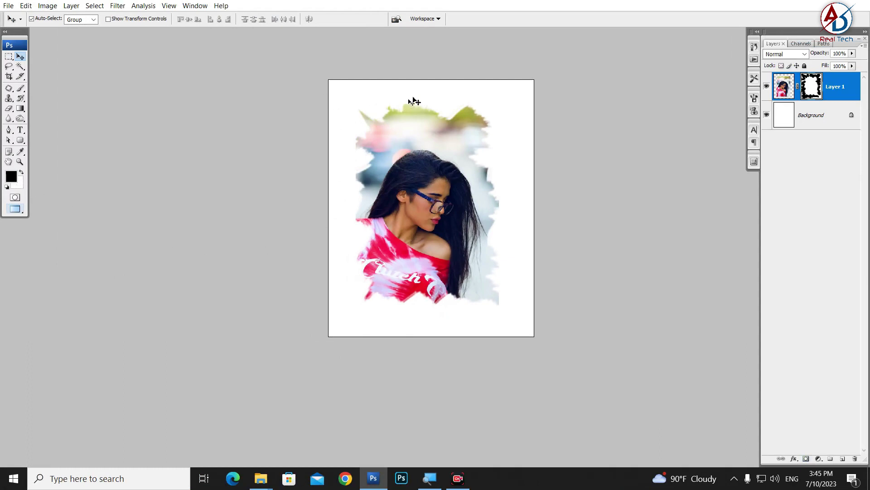
left_click_drag(423, 208, 432, 216)
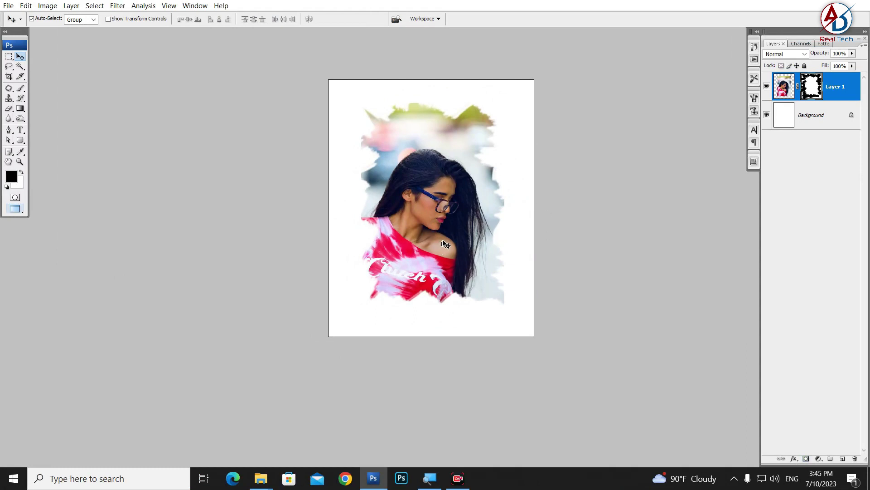
Step: Delete Layer 1 from the Layers panel
right_click(851, 96)
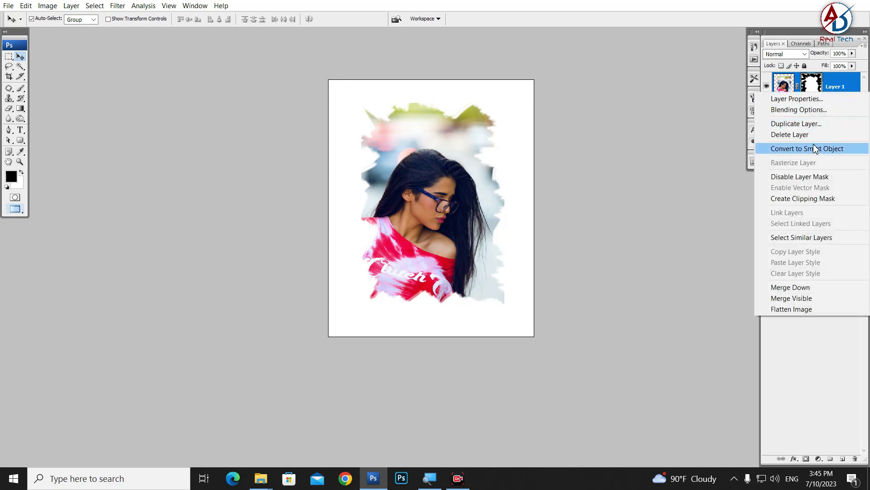
left_click(809, 132)
left_click(400, 182)
Step: Choose the standard Brush tool with the soft 45 px preset, leaving blend mode unchanged
left_click(16, 91)
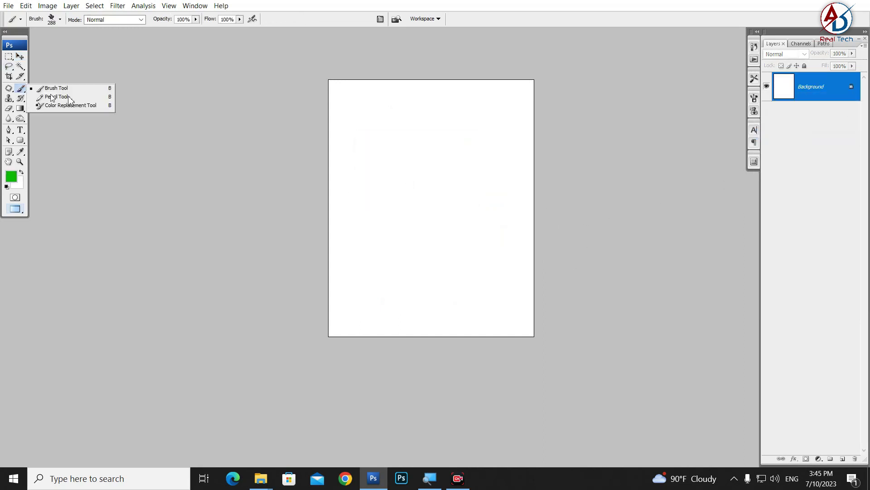
left_click(50, 85)
left_click(61, 20)
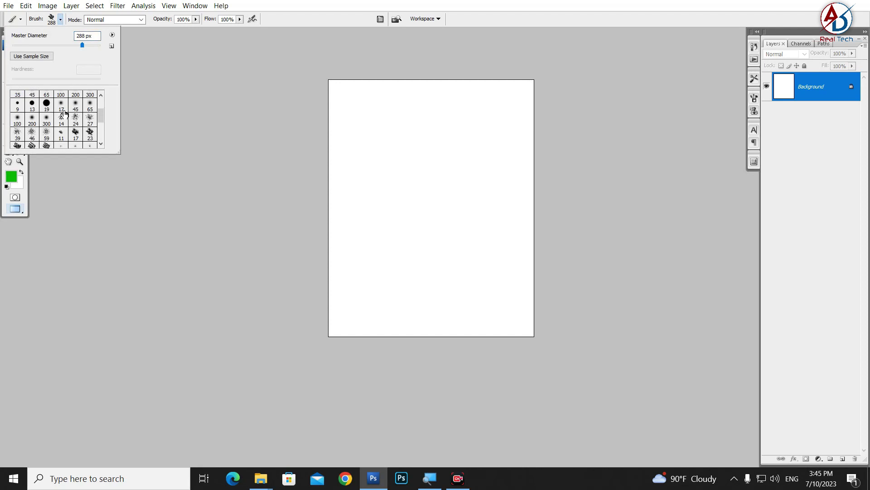
scroll(68, 126, "up", 2)
left_click(77, 127)
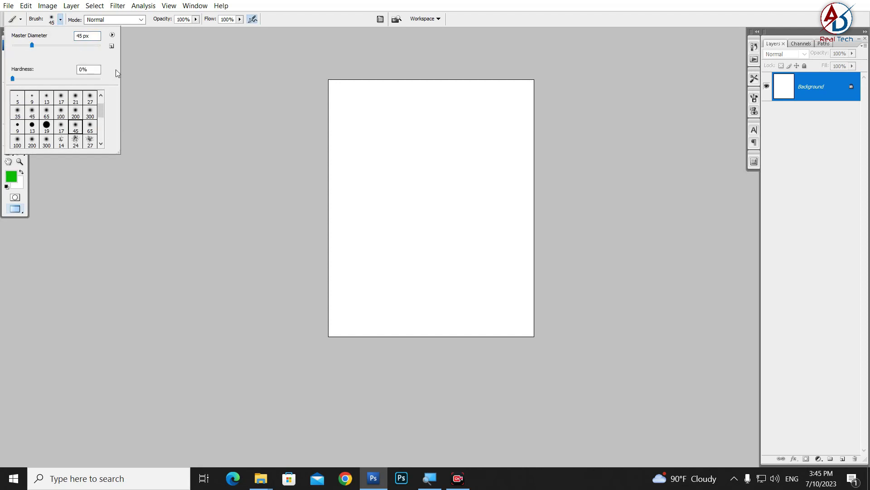
left_click(142, 20)
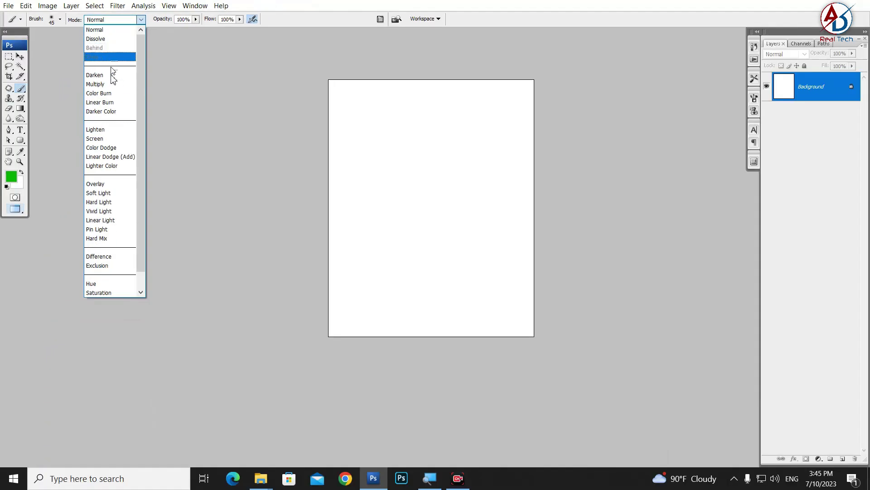
left_click(467, 5)
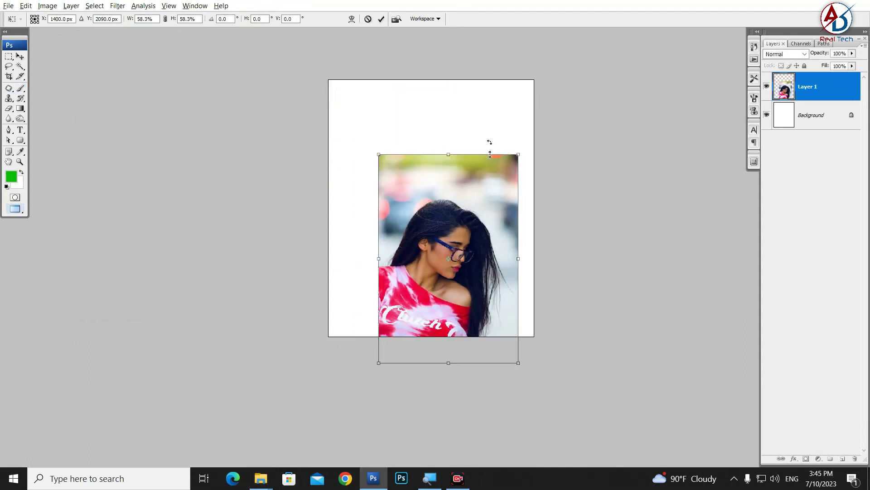
Step: Commit the placed photo, add a layer mask, and pick the 27 px splatter brush in Multiply mode
key("Return")
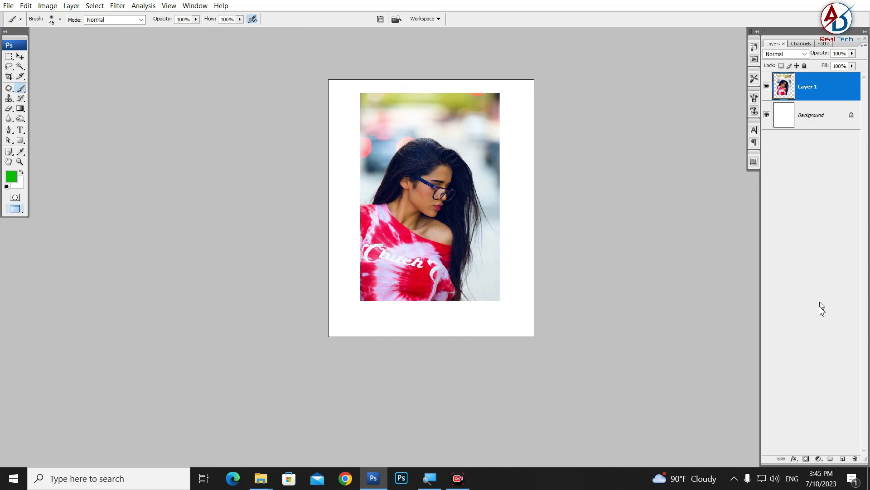
left_click(808, 458)
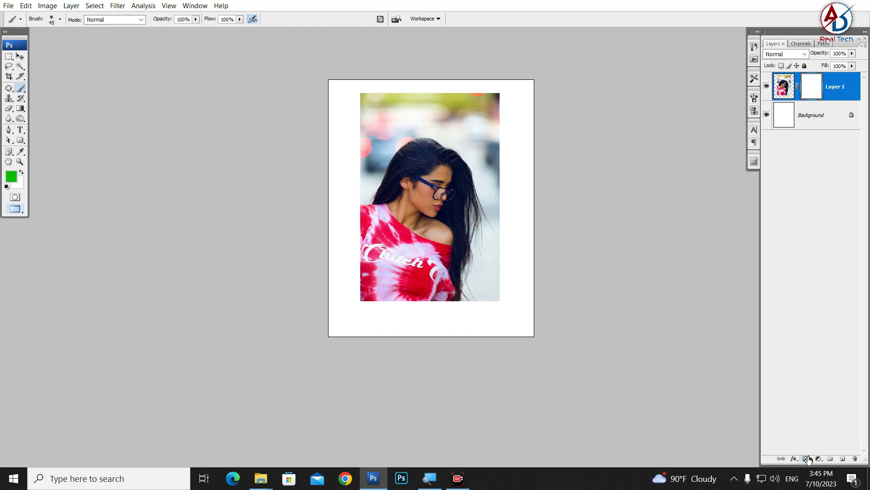
left_click(60, 19)
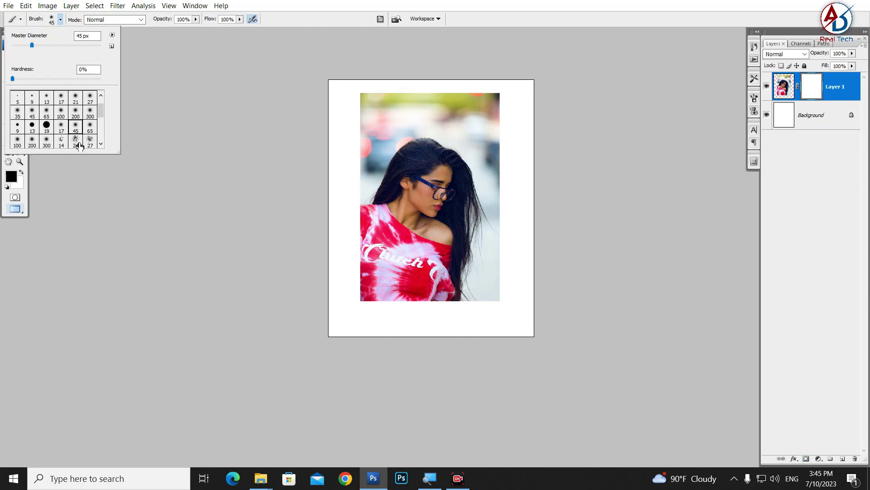
left_click(90, 141)
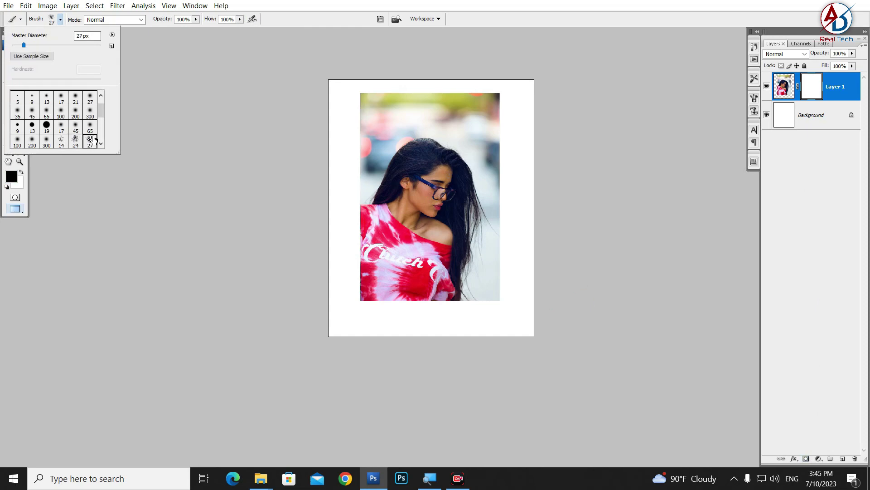
left_click(132, 20)
left_click(96, 84)
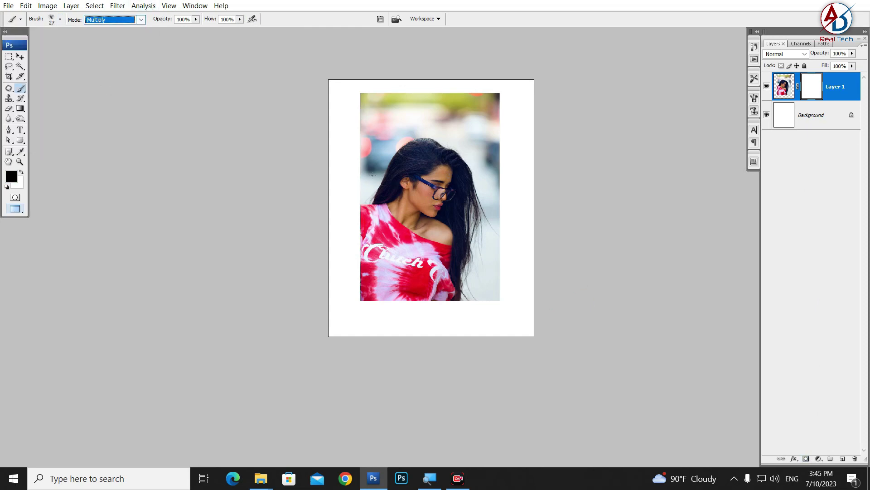
key("Return")
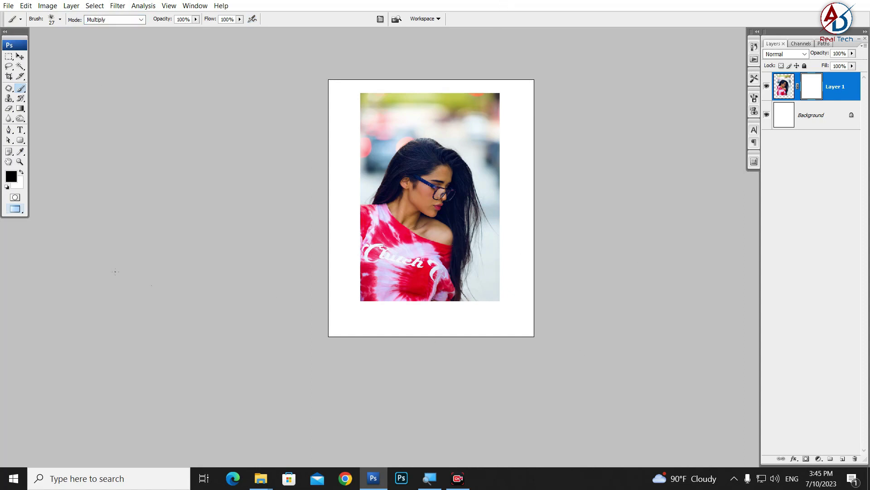
Step: Try a 900 px splatter fade over the photo's lower part, then undo all strokes
key("bracketright")
key("bracketright")
key("bracketright")
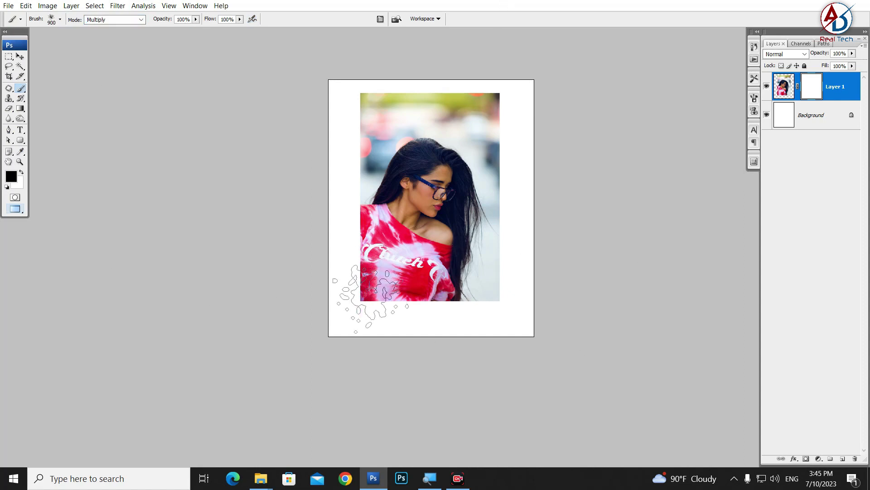
mouse_move(351, 290)
left_mouse_down()
mouse_move(389, 311)
mouse_move(457, 291)
mouse_move(492, 303)
mouse_move(408, 294)
mouse_move(423, 290)
mouse_move(403, 278)
mouse_move(451, 287)
mouse_move(501, 243)
left_mouse_up()
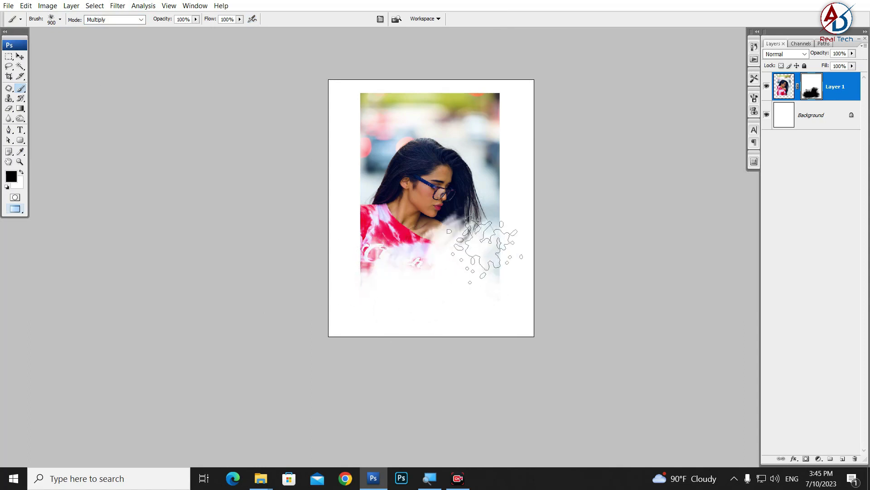
key("ctrl+z")
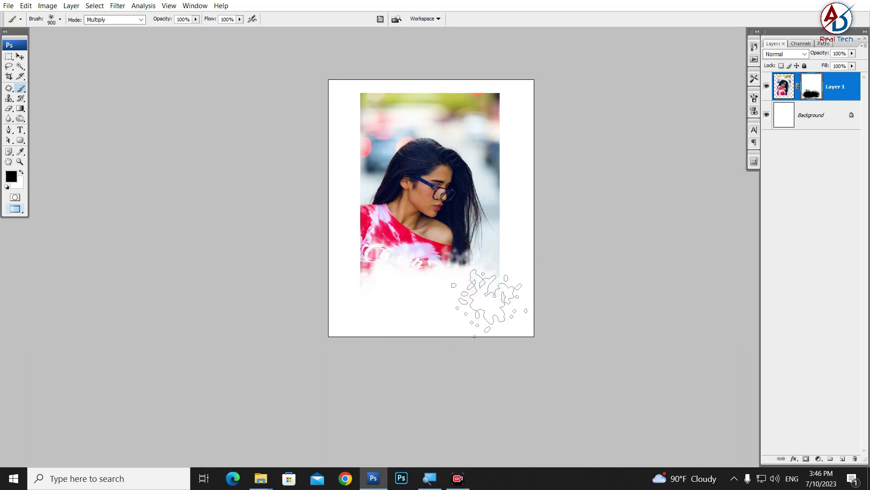
key("ctrl+minus")
key("ctrl+alt+z")
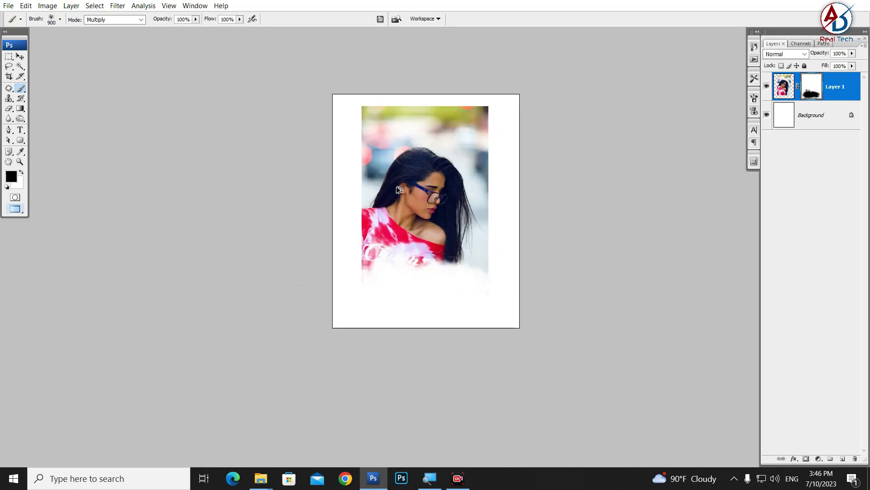
key("ctrl+alt+z")
key("ctrl+alt+z")
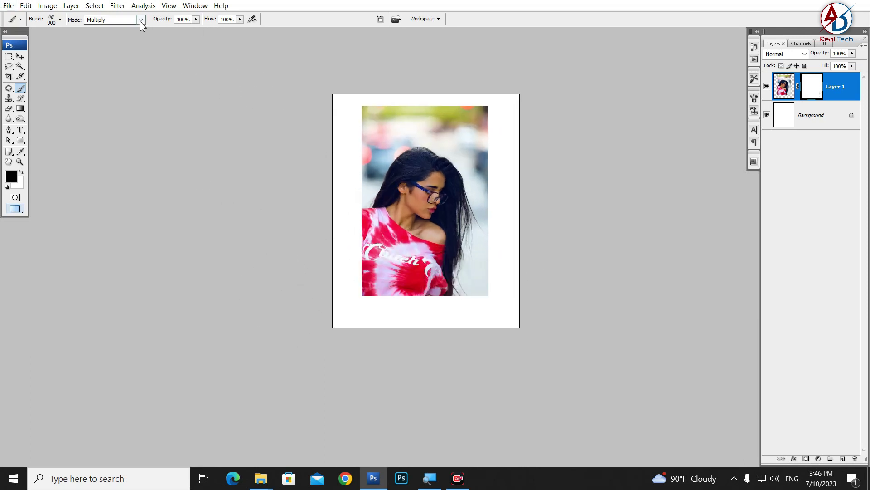
Step: Change the brush blend mode to Vivid Light, trying Color Burn first
left_click(141, 20)
left_click(104, 74)
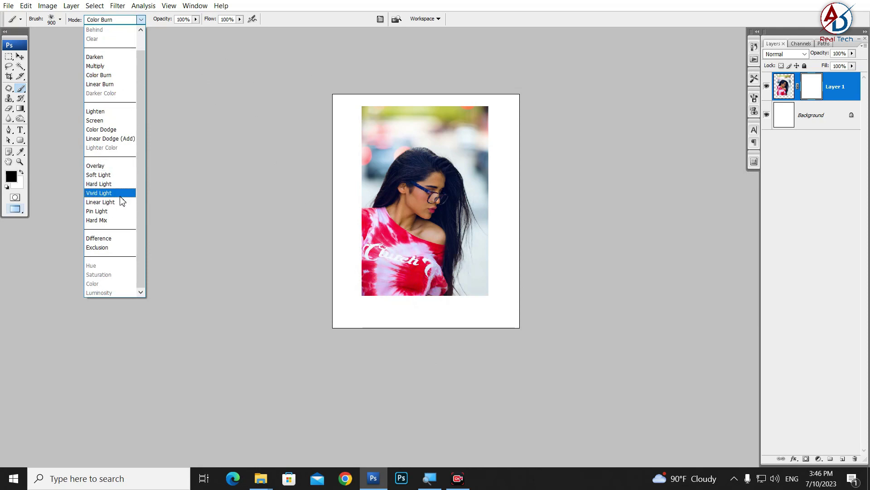
left_click(117, 198)
Step: Splatter the photo's bottom and bottom-right edges, then swap colours and splatter the shirt area
mouse_move(346, 307)
left_mouse_down()
mouse_move(484, 285)
mouse_move(381, 324)
left_mouse_up()
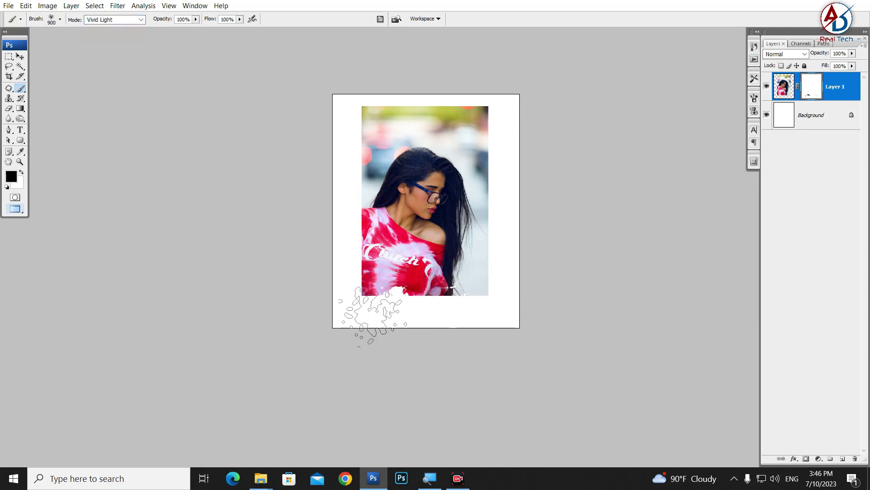
left_click_drag(461, 271, 478, 281)
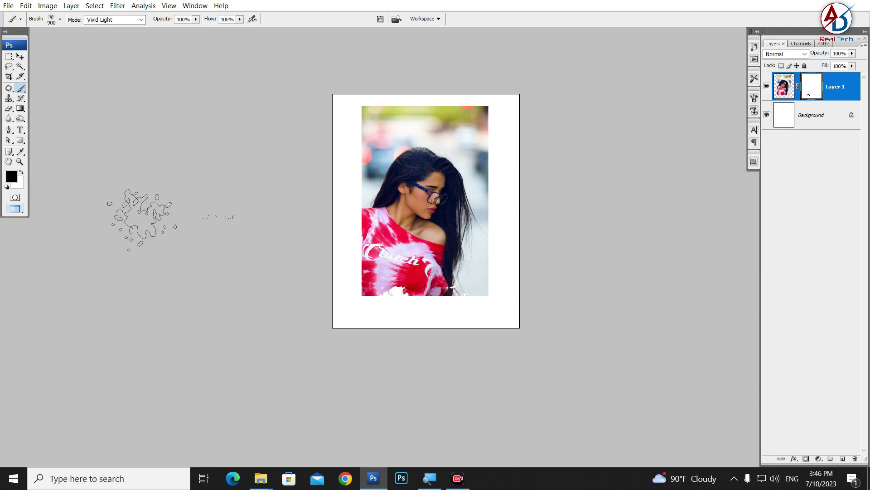
key("x")
left_click_drag(417, 281, 388, 291)
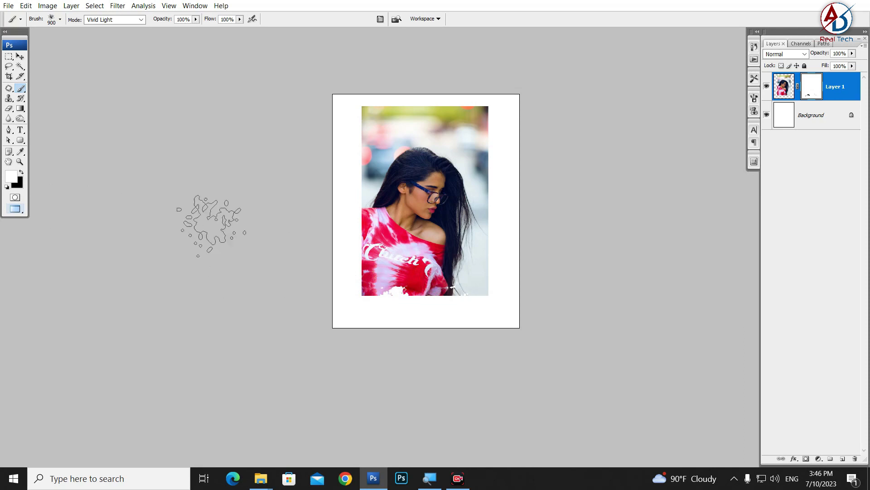
Step: Free-transform the photo layer down to about 61% inside the canvas
right_click(844, 94)
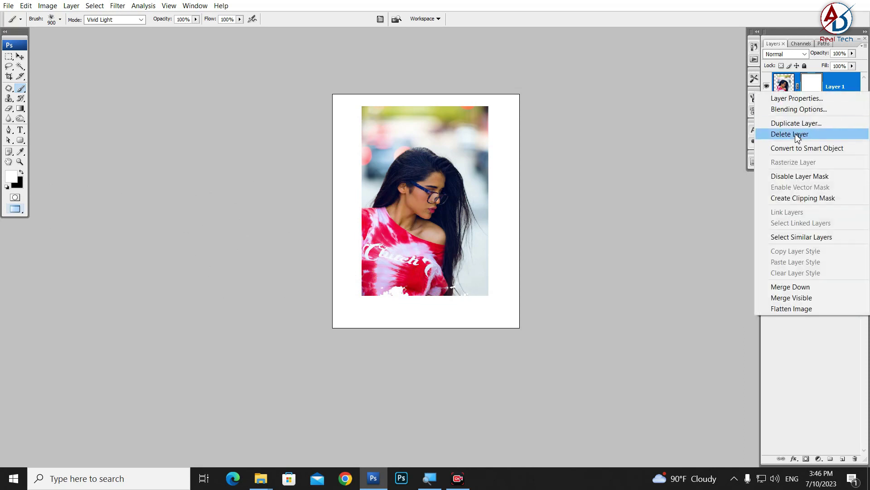
key("ctrl+t")
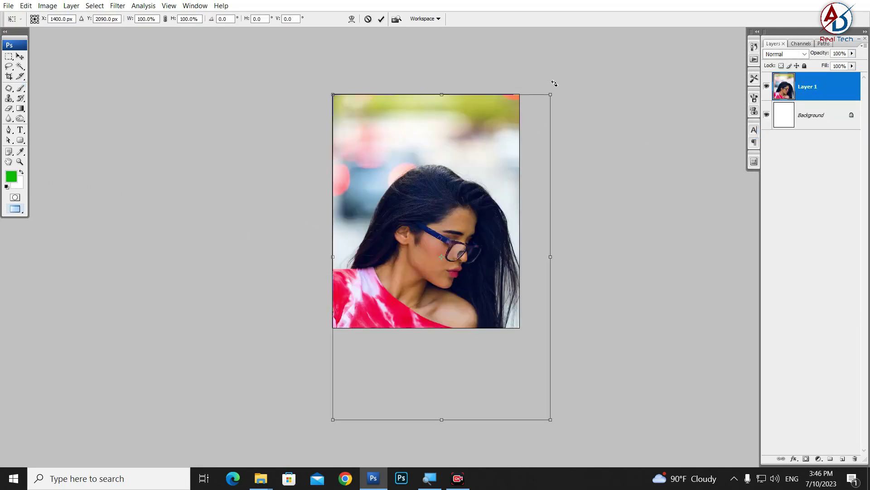
mouse_move(551, 95)
left_mouse_down()
mouse_move(488, 148)
mouse_move(457, 144)
left_mouse_up()
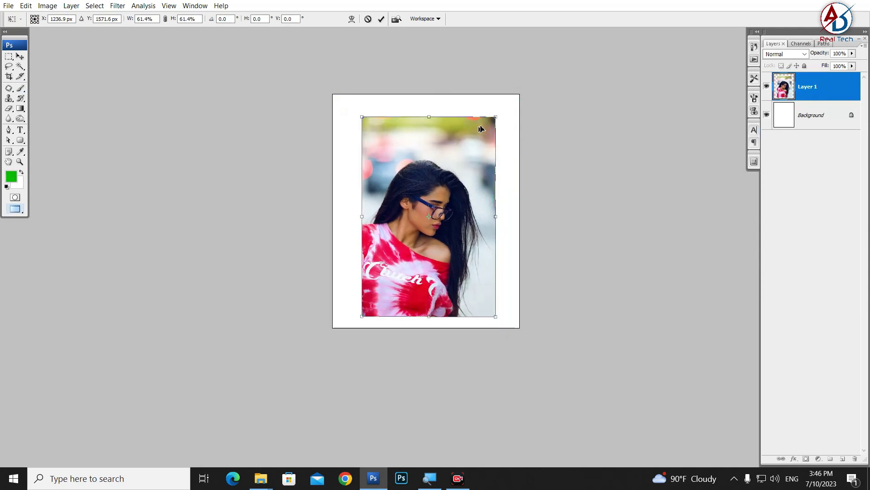
left_click_drag(495, 117, 492, 118)
key("Return")
Step: Set the brush mode to Lighter Color and test a green splatter stroke, then undo it
key("b")
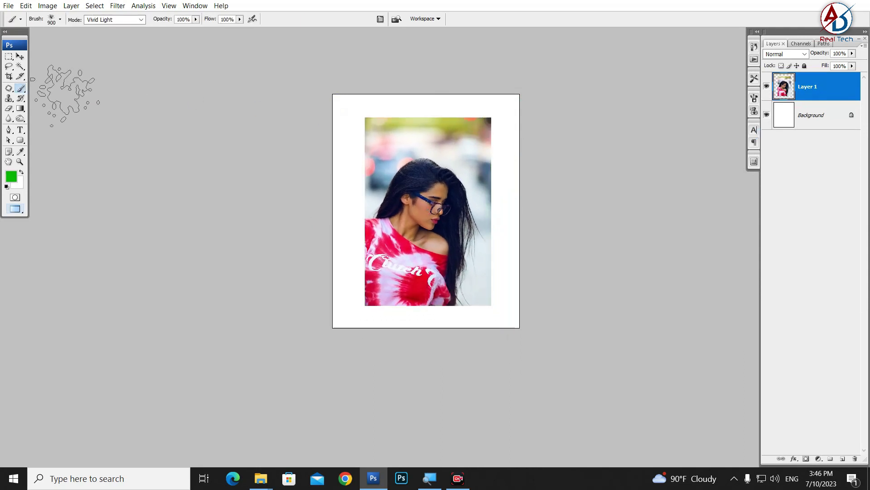
left_click(127, 20)
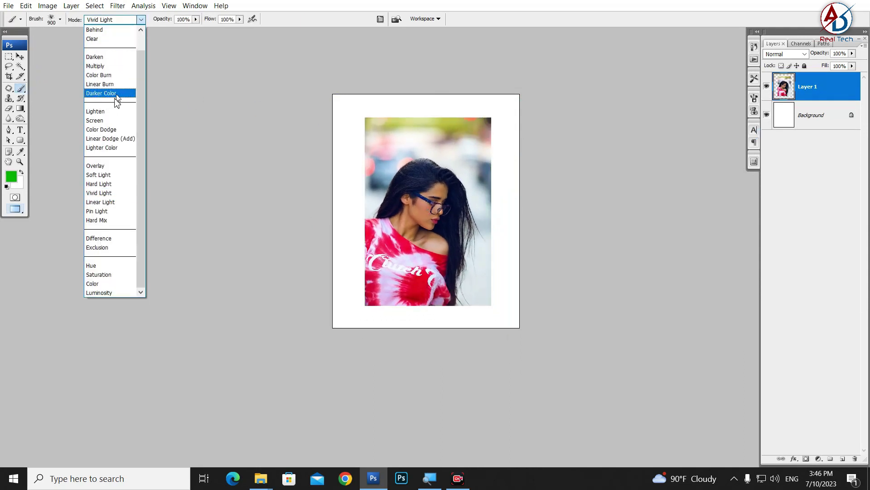
left_click(111, 147)
left_click(383, 290)
left_click_drag(378, 294, 481, 290)
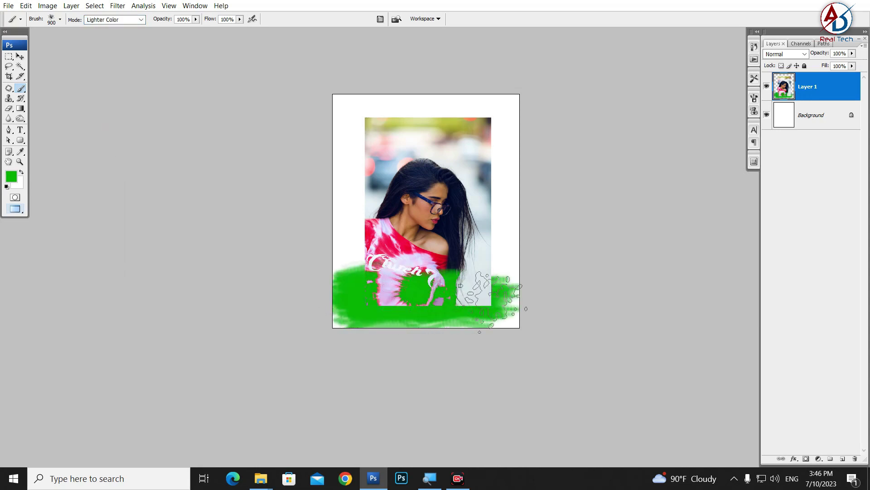
key("ctrl+z")
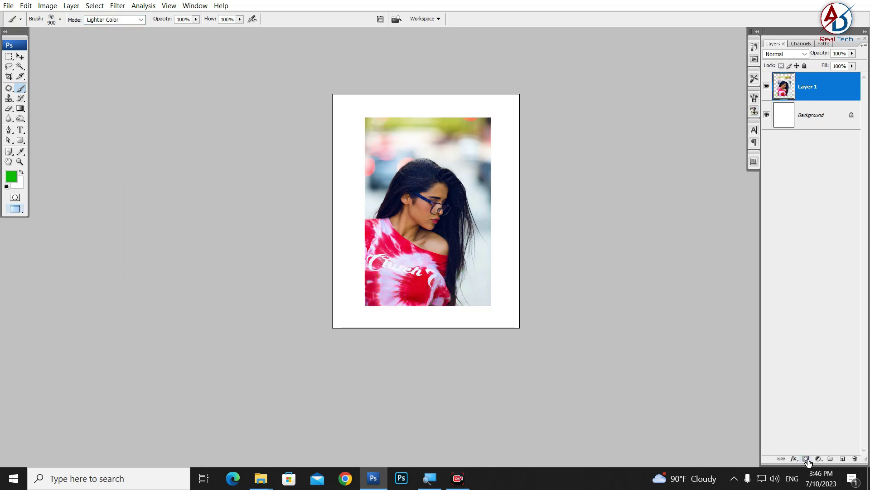
Step: Add a mask to Layer 1, set brush mode to Pin Light via Hard Light, select Background
left_click(806, 458)
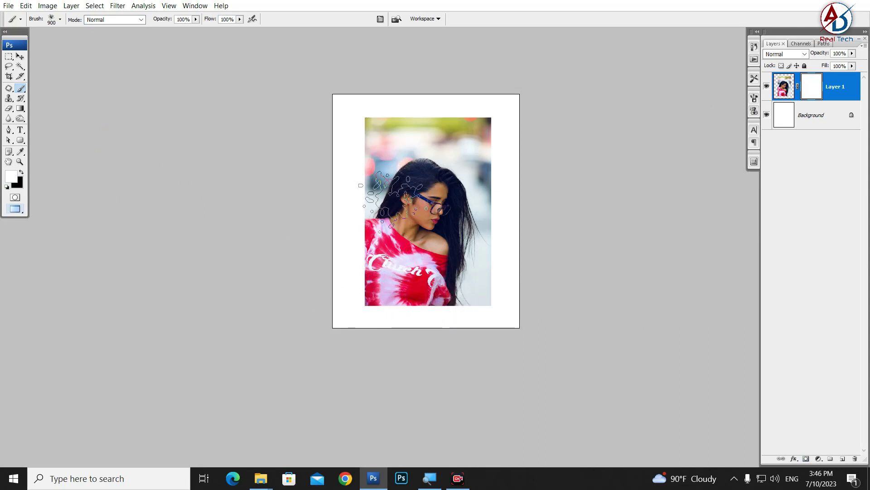
left_click(130, 23)
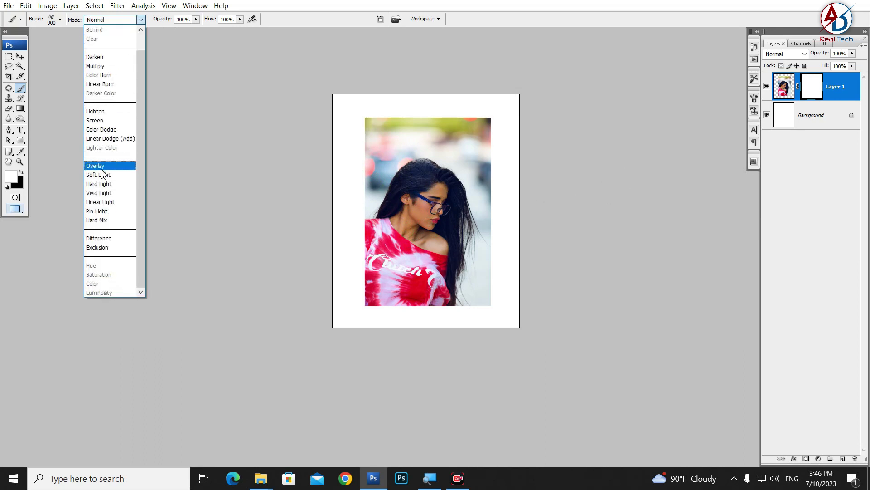
left_click(98, 184)
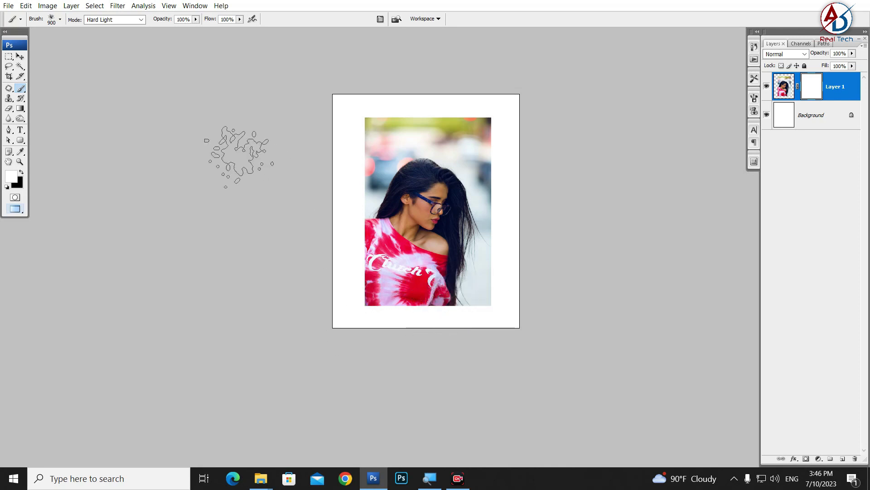
left_click(131, 22)
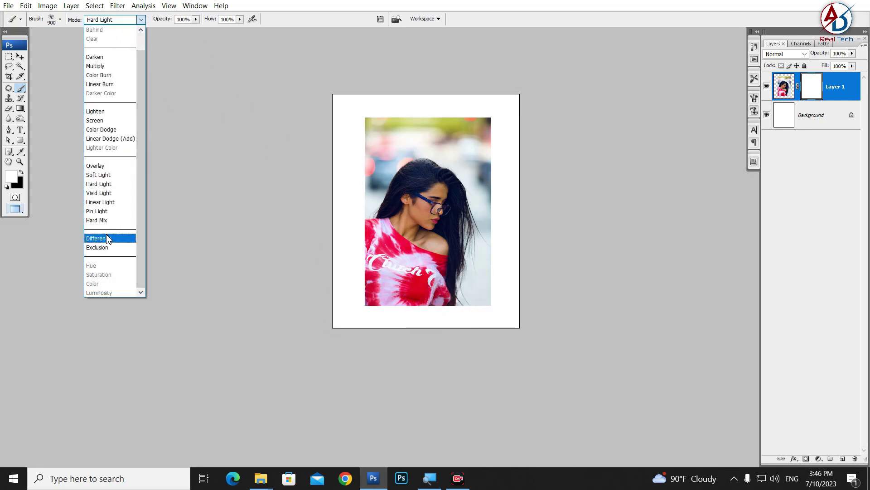
left_click(102, 211)
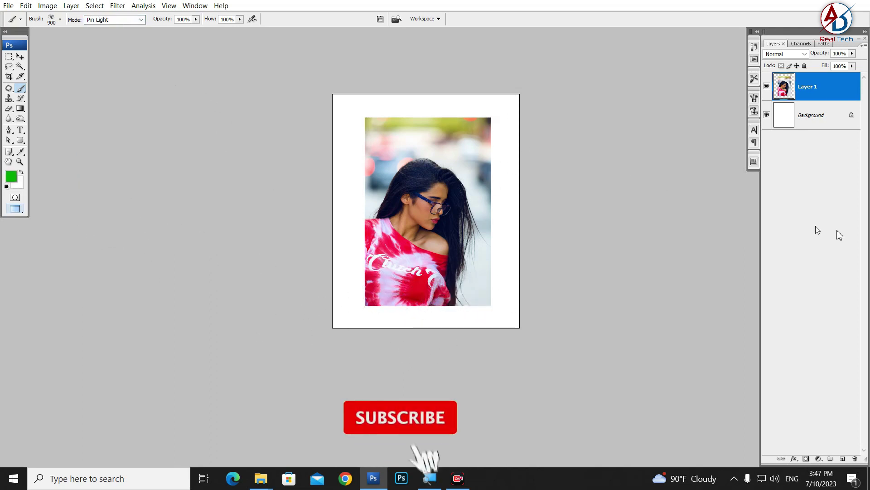
left_click(811, 111)
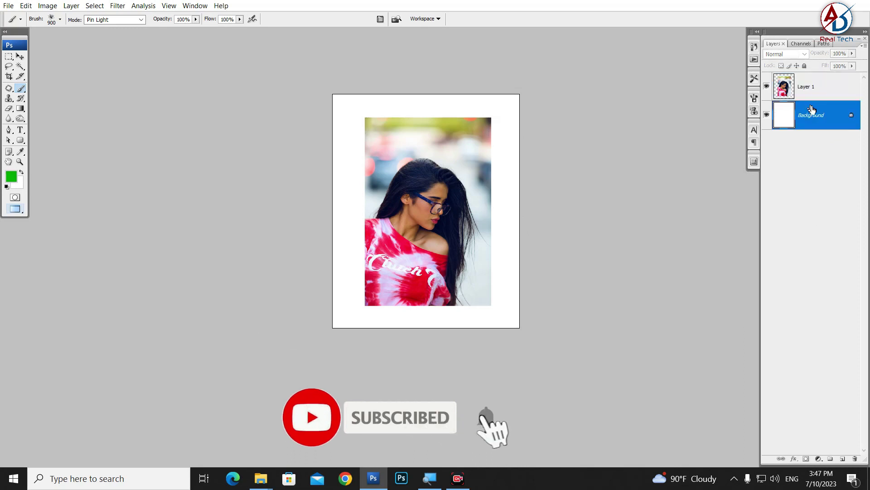
Step: Add a Gradient Fill layer with its default settings
left_click(818, 459)
left_click(789, 276)
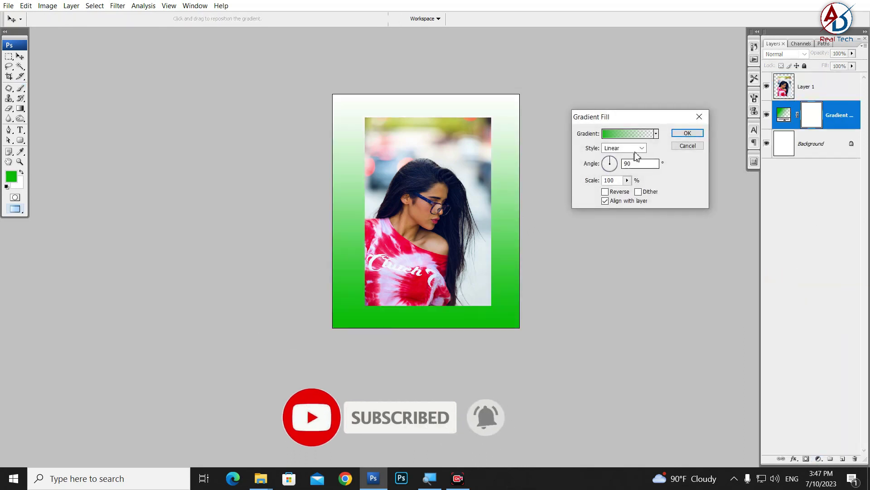
left_click(685, 134)
Step: Reset to the brush with default colours and add a blank mask to Layer 1
key("b")
key("d")
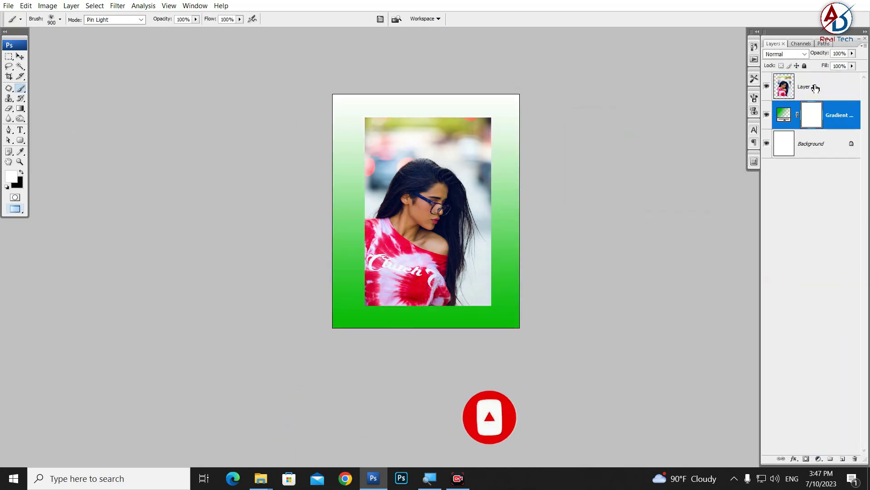
left_click(807, 86)
left_click(807, 459)
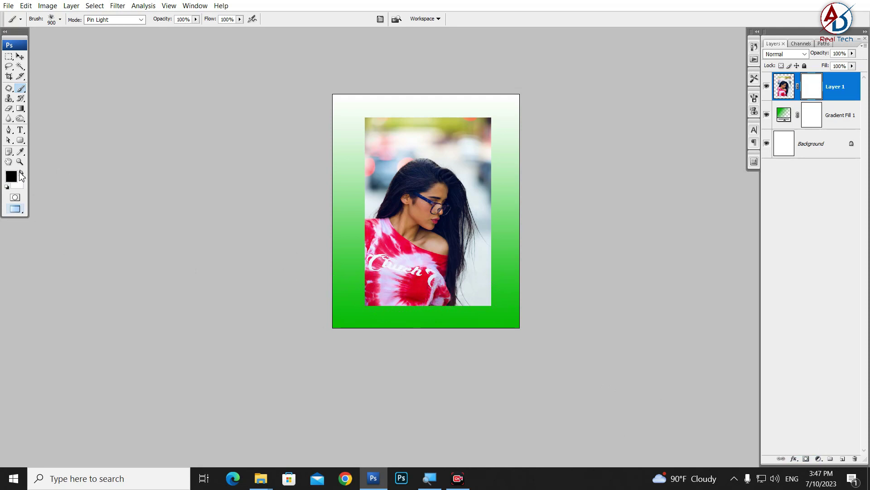
Step: Try mask strokes along the photo's bottom, then undo them all
left_click_drag(383, 318, 476, 329)
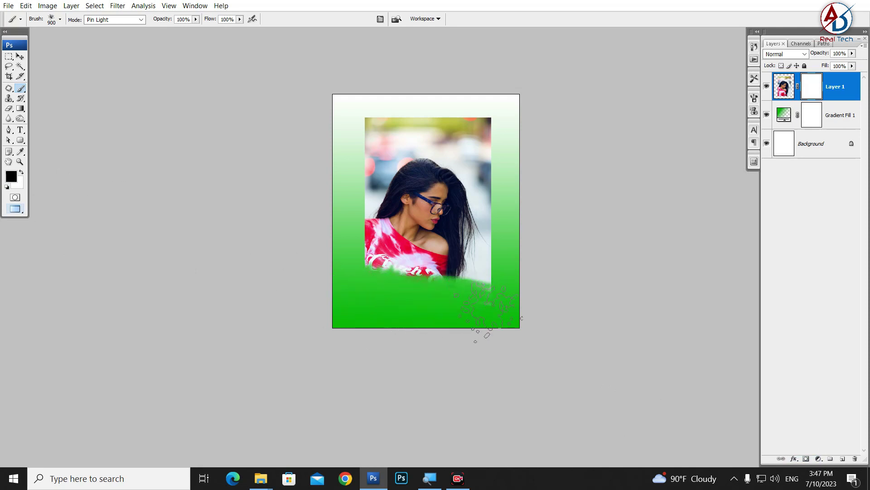
key("ctrl+z")
mouse_move(431, 322)
left_mouse_down()
mouse_move(406, 318)
mouse_move(476, 346)
left_mouse_up()
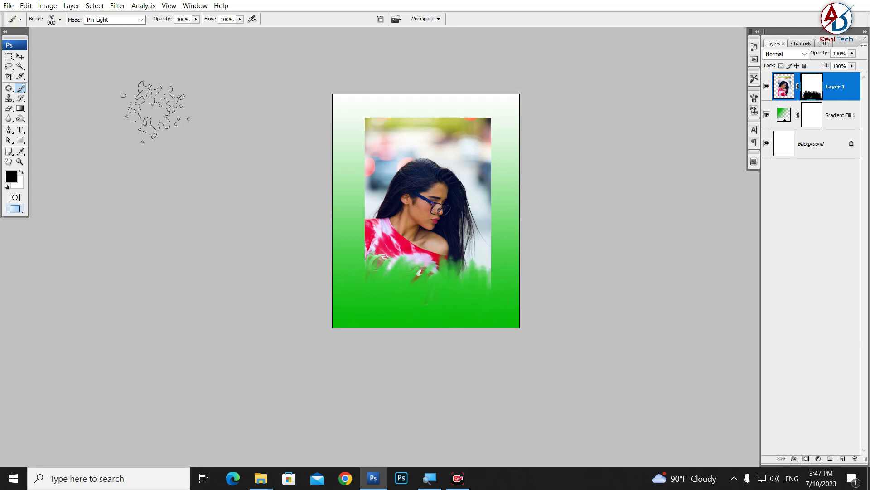
key("ctrl+alt+z")
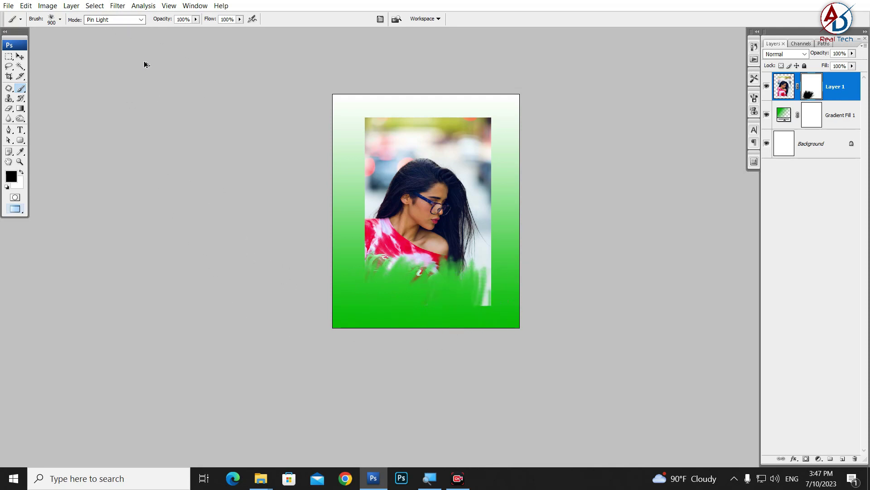
key("ctrl+alt+z")
key("ctrl+alt+z")
Step: Set the brush mode to Multiply, trying Overlay first, and brush away the photo's lower edge
left_click(120, 19)
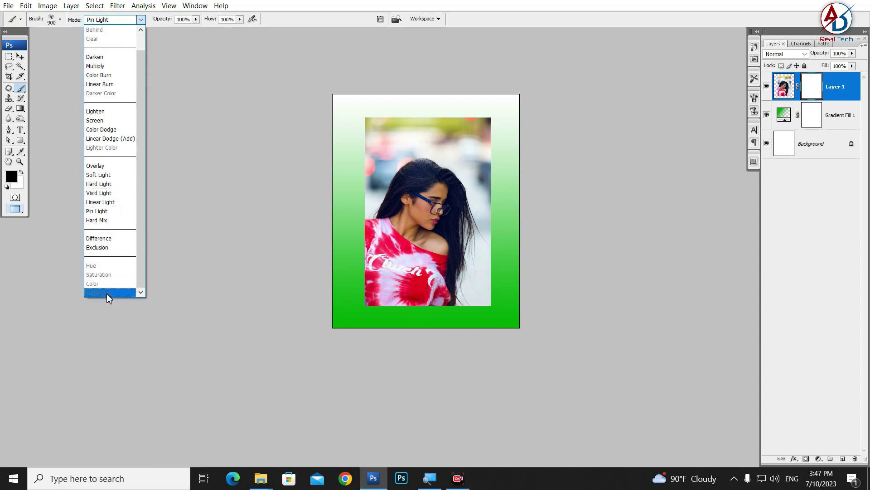
left_click(109, 165)
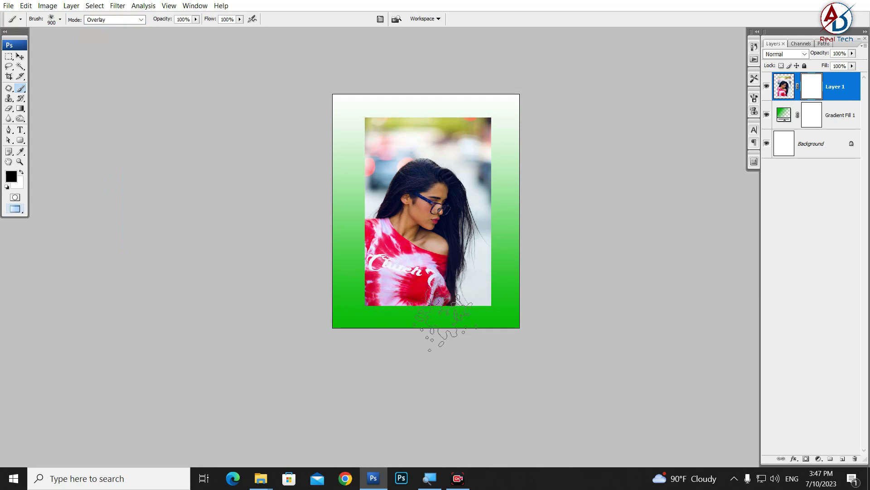
left_click(116, 19)
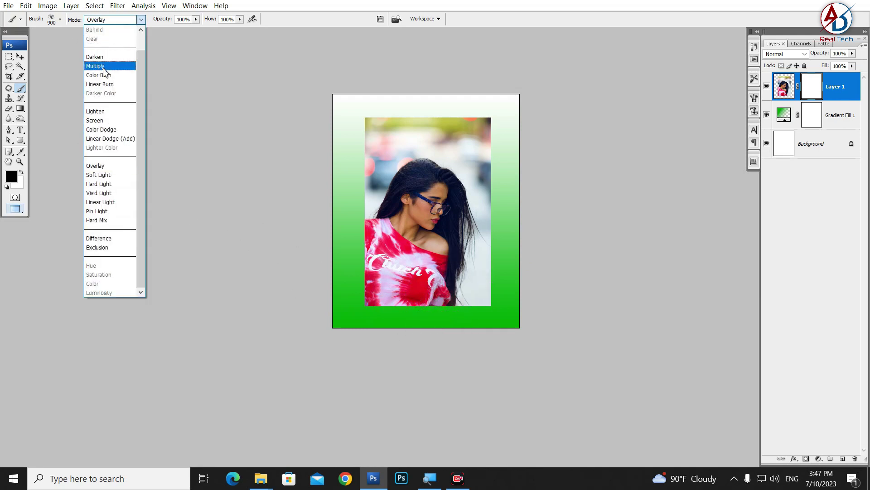
left_click(95, 66)
mouse_move(390, 313)
left_mouse_down()
mouse_move(449, 299)
mouse_move(462, 329)
left_mouse_up()
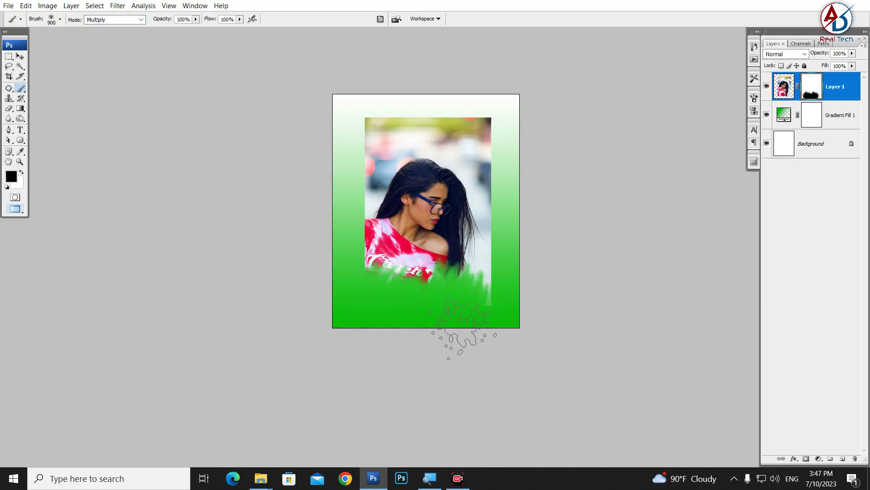
key("ctrl+plus")
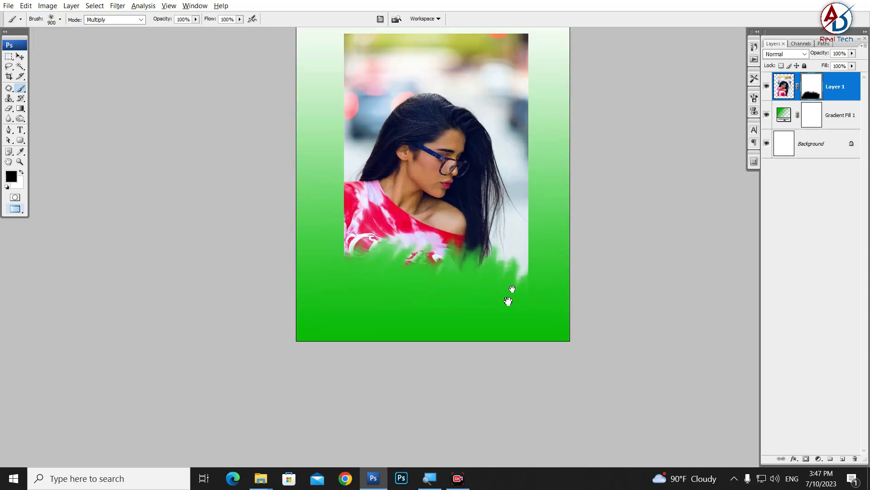
key("ctrl+minus")
left_click(20, 57)
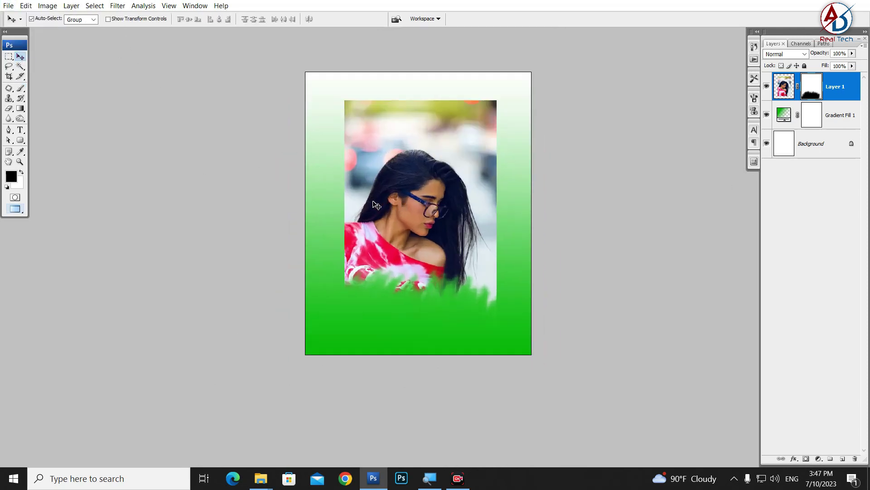
Step: Close the composite and create a new 8.27 × 11.69 in, 300 ppi document
key("ctrl+w")
left_click(439, 181)
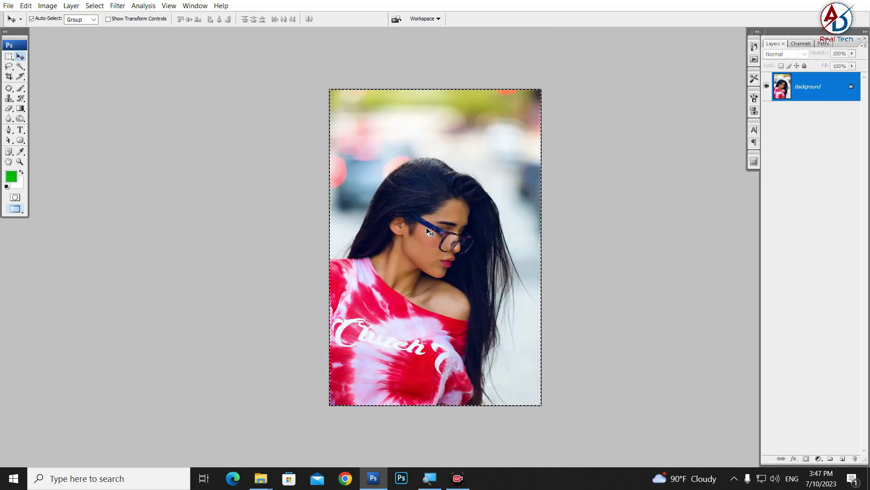
key("ctrl+n")
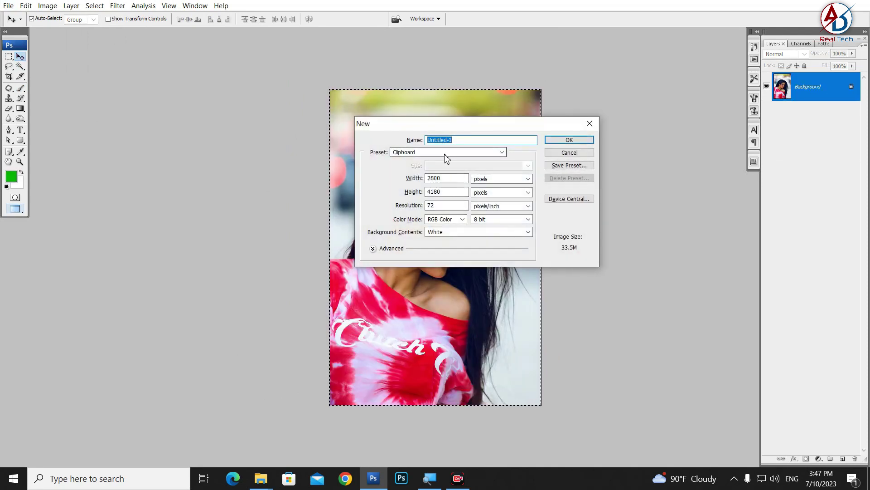
left_click(438, 154)
left_click(431, 193)
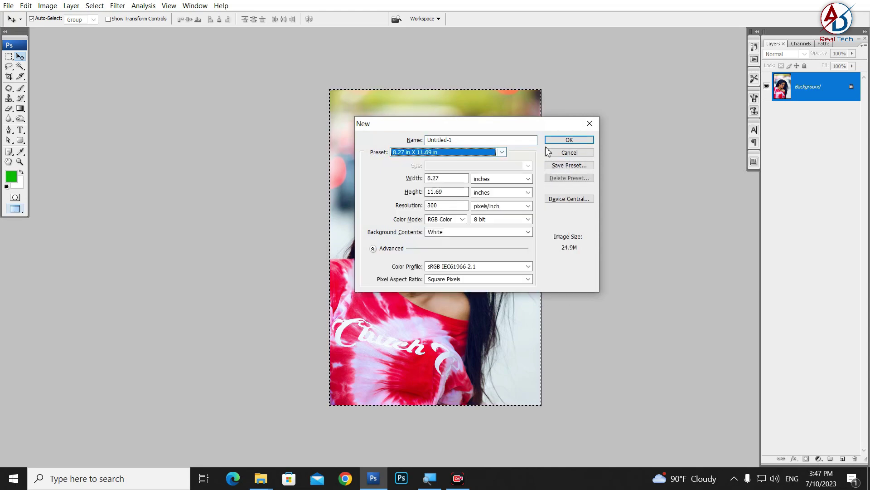
left_click(553, 141)
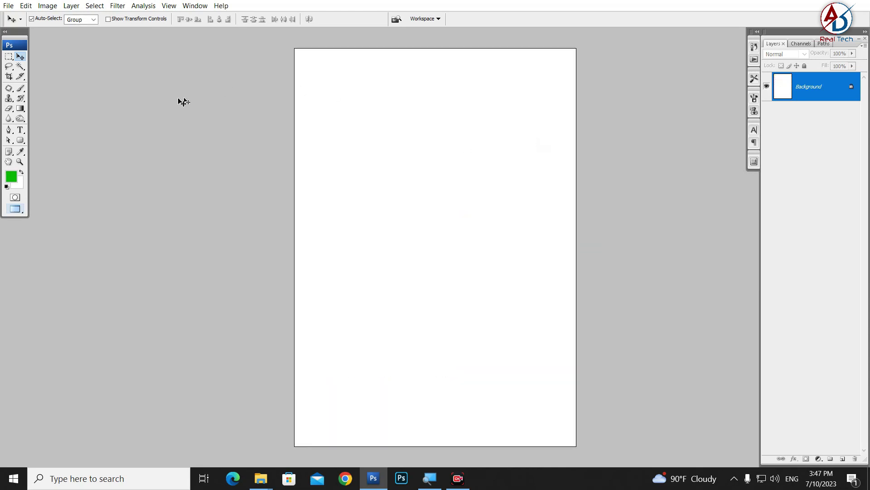
Step: Keep the brush in Multiply mode and try two green test strokes, undoing each
left_click(20, 90)
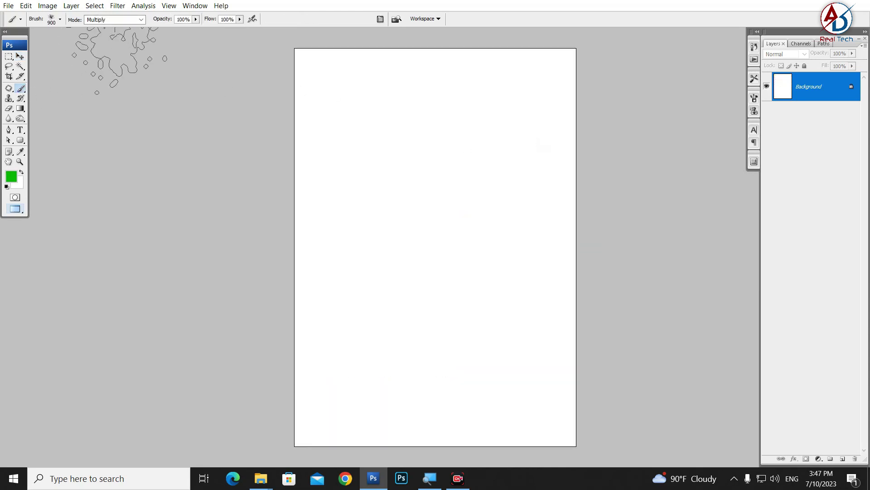
left_click(119, 20)
left_click(98, 63)
left_click(60, 19)
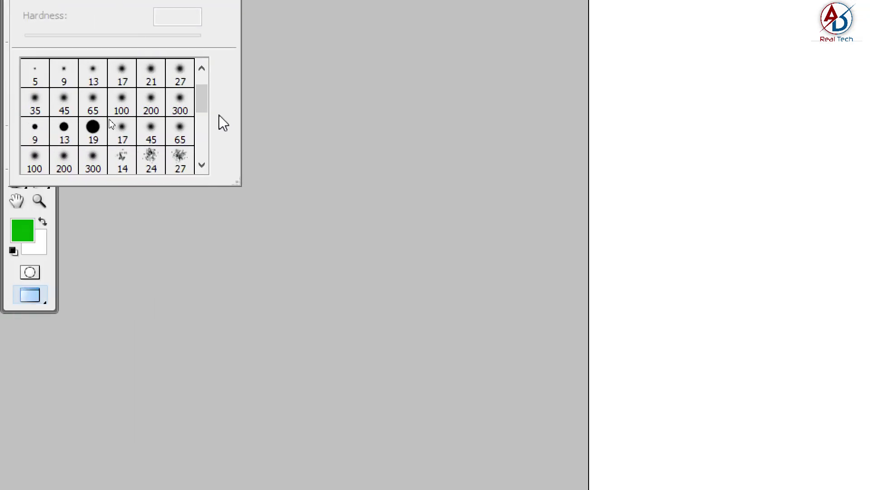
scroll(219, 115, "down", 5)
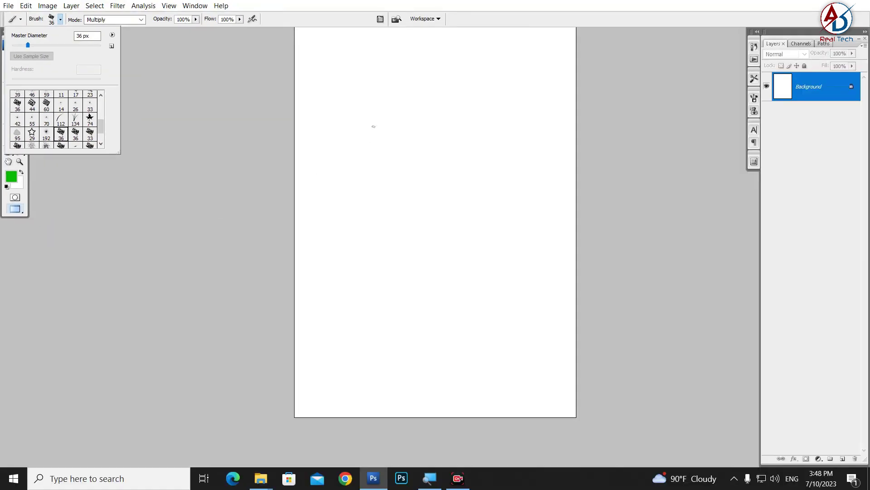
left_click_drag(396, 100, 422, 177)
key("ctrl+z")
right_click(413, 181)
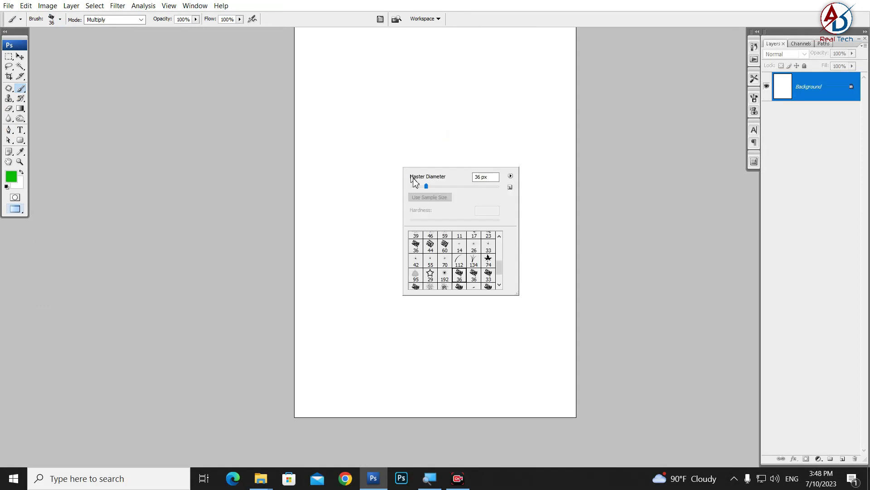
mouse_move(394, 111)
left_mouse_down()
mouse_move(428, 133)
mouse_move(502, 229)
mouse_move(526, 233)
left_mouse_up()
key("ctrl+z")
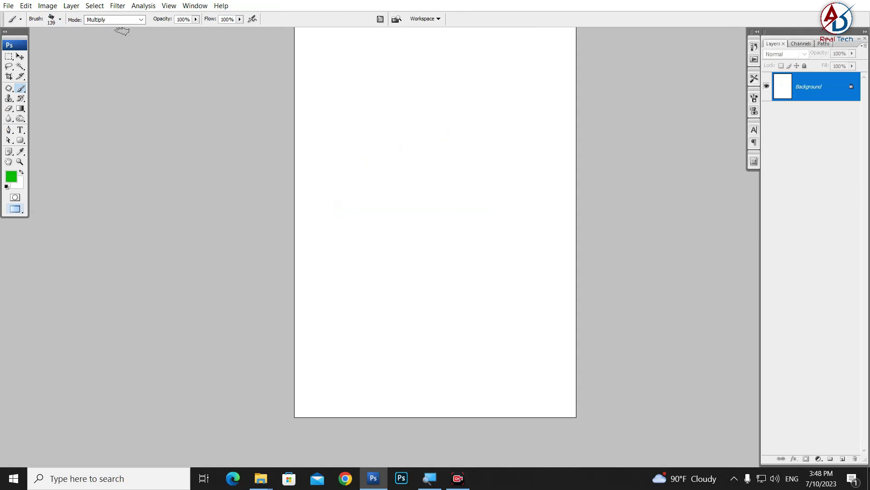
Step: Test a Linear Burn stroke, switch the brush to Soft Light, and undo the stroke
left_click(115, 20)
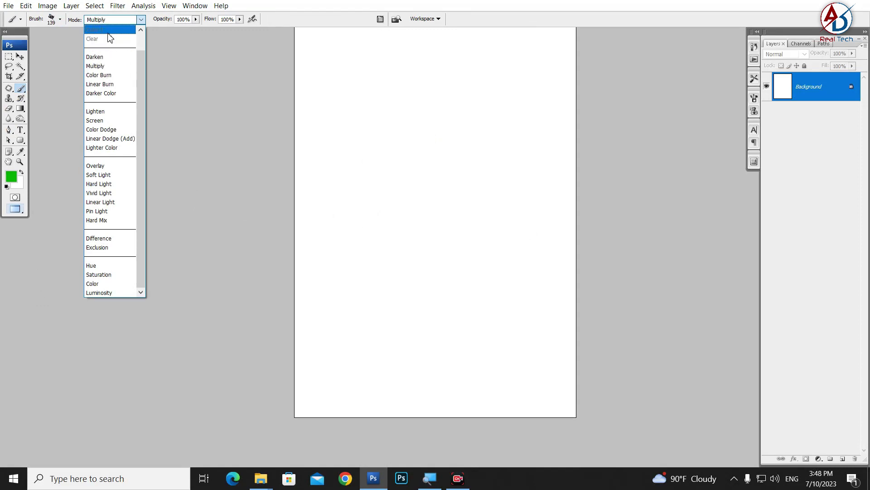
left_click(100, 84)
left_click_drag(425, 151, 501, 256)
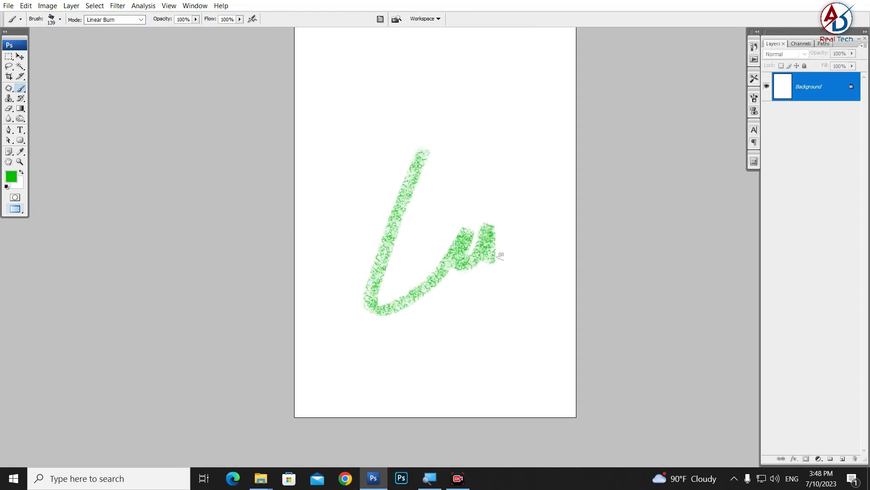
left_click(130, 21)
left_click(108, 173)
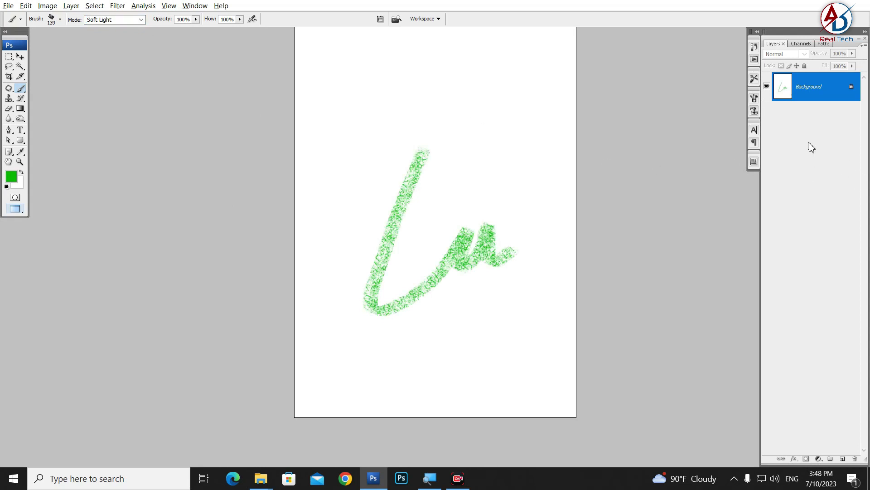
key("ctrl+z")
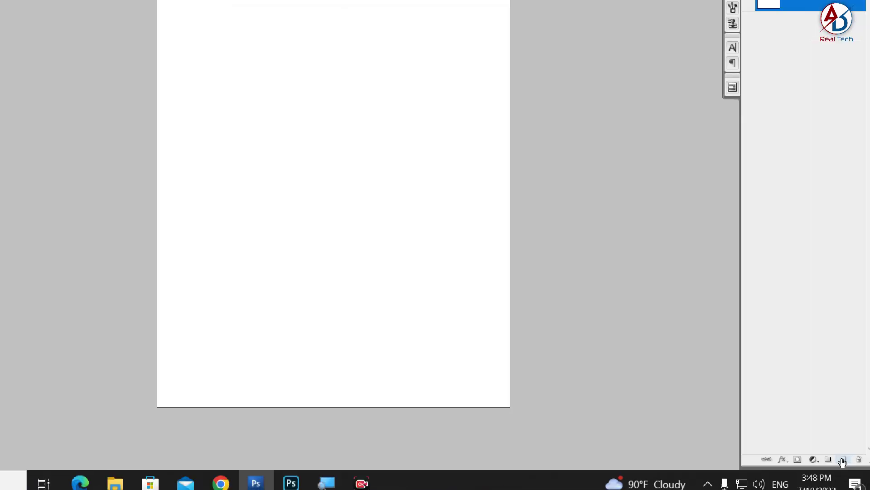
left_click(842, 460)
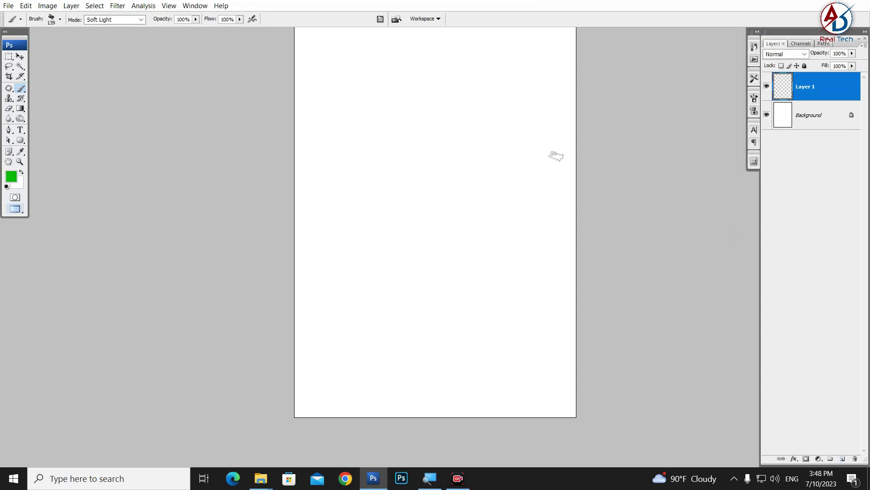
left_click_drag(414, 112, 511, 272)
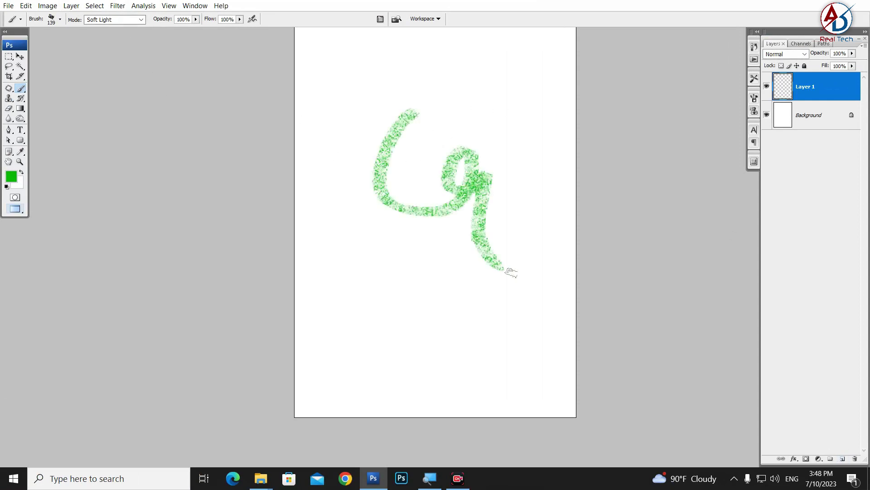
left_click(20, 57)
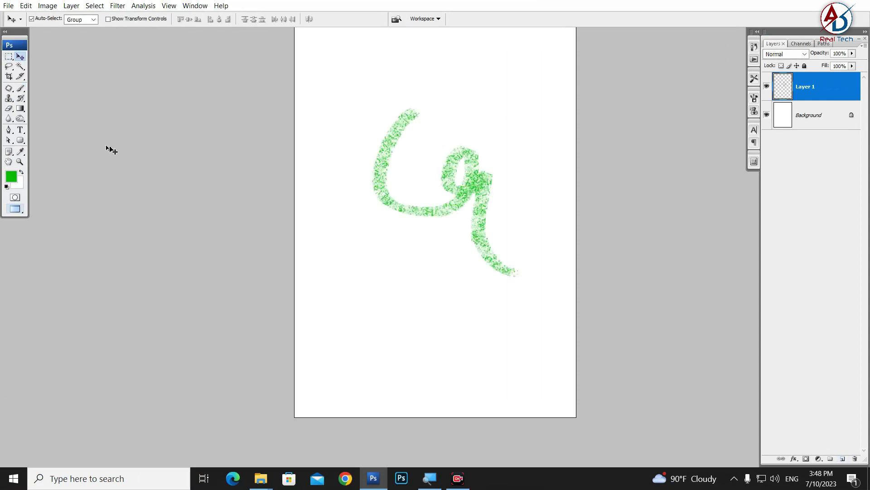
key("ctrl+t")
left_click_drag(417, 238, 305, 77)
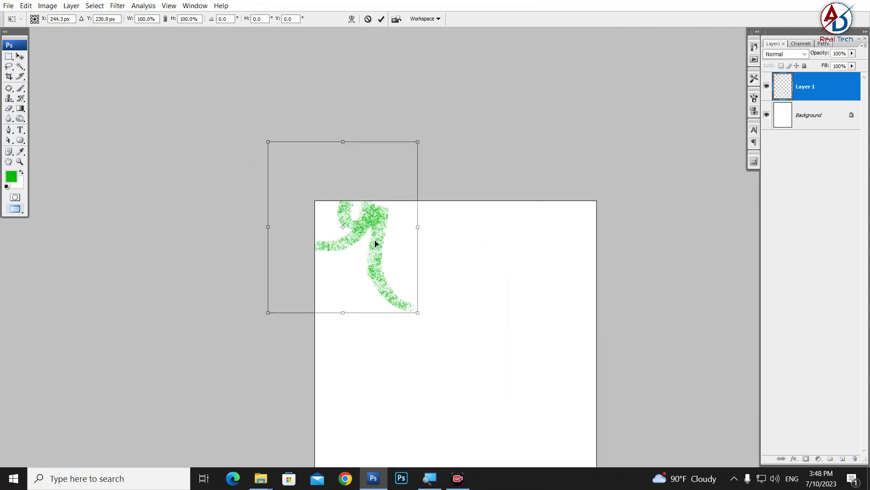
left_click_drag(375, 244, 590, 225)
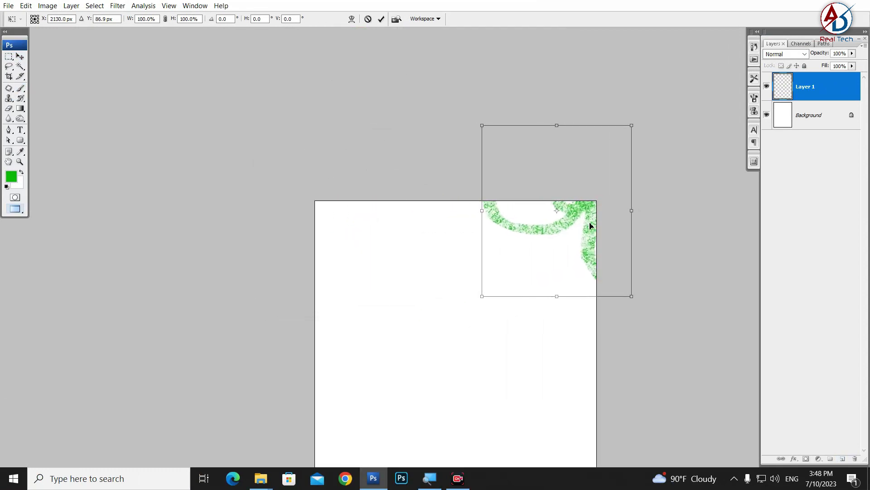
key("Return")
scroll(505, 260, "down", 1)
scroll(530, 265, "up", 1)
scroll(530, 265, "down", 2)
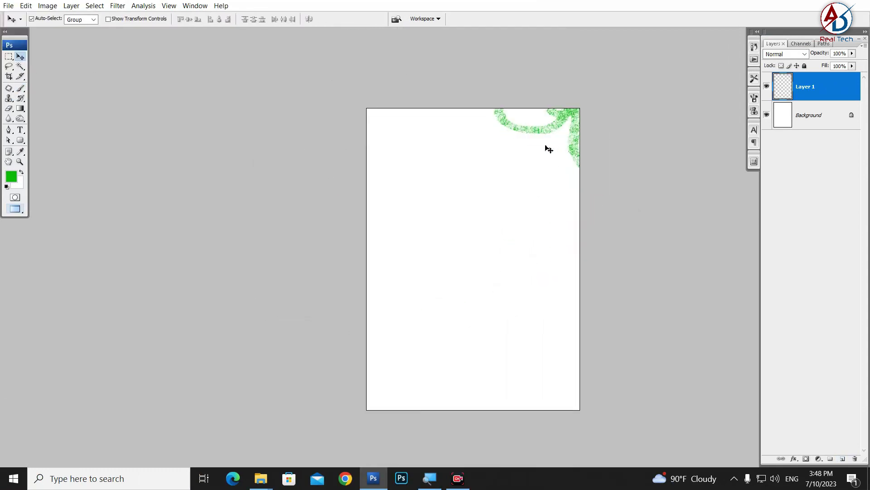
key("Delete")
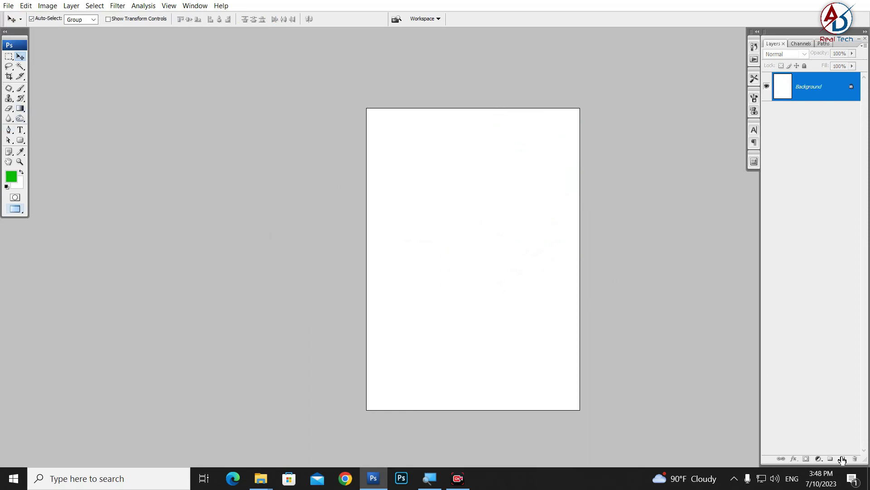
Step: Add a new layer and paint a scattered band of green maple leaves across the canvas
left_click(842, 459)
left_click(21, 88)
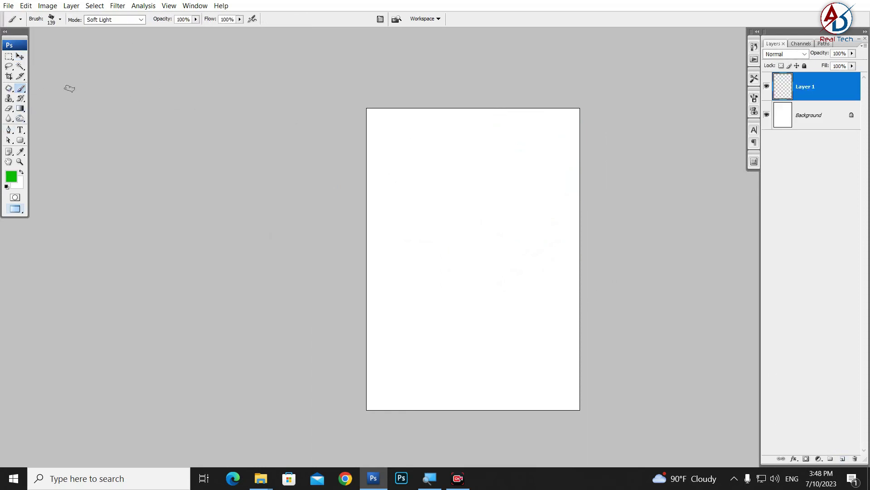
left_click(60, 19)
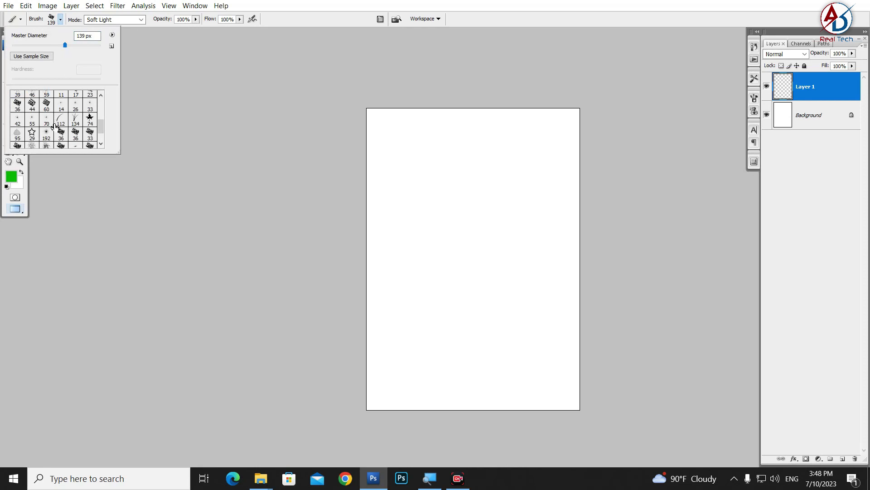
right_click(474, 142)
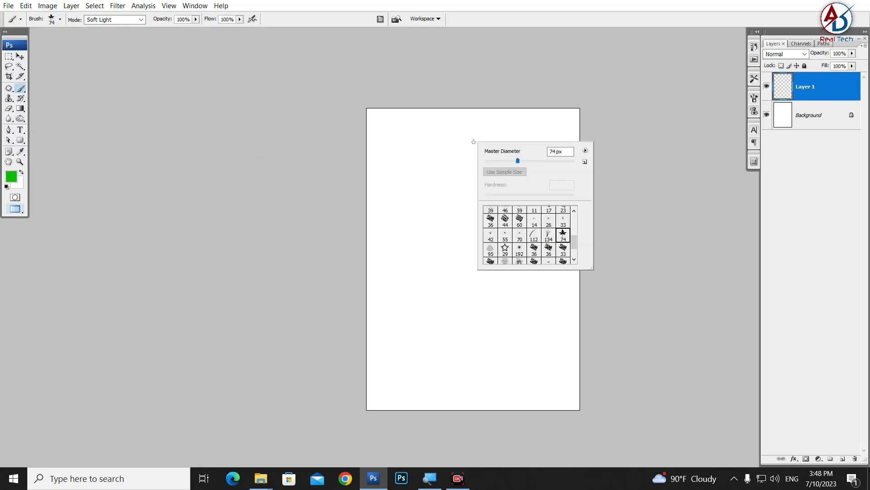
left_click(511, 77)
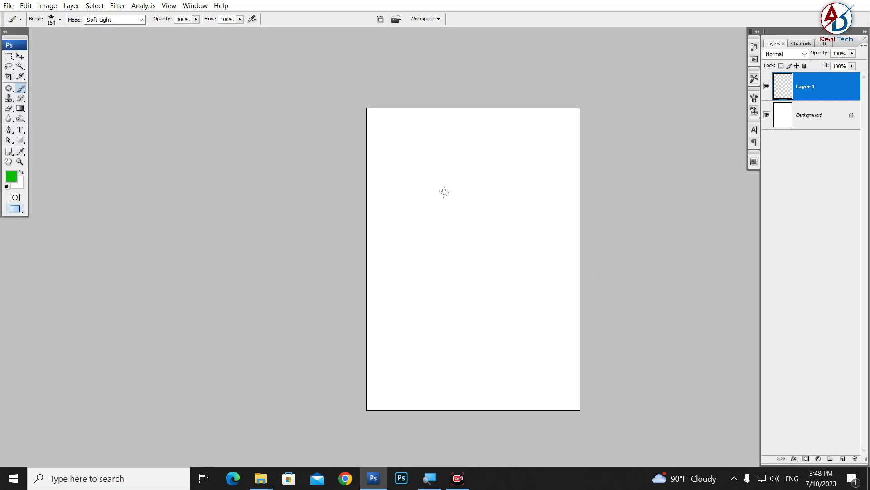
left_click_drag(445, 192, 535, 193)
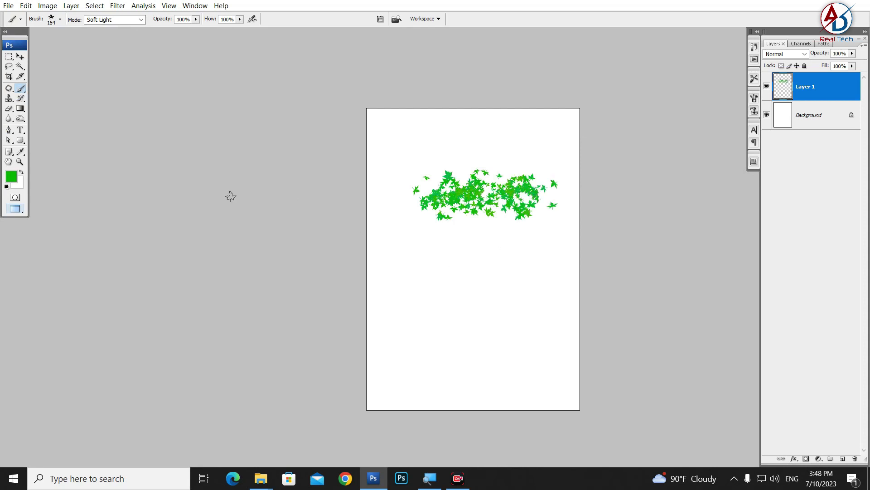
Step: Free-transform the leaf band to enlarge it and stretch it across the canvas top
key("ctrl+t")
left_click_drag(463, 215, 418, 140)
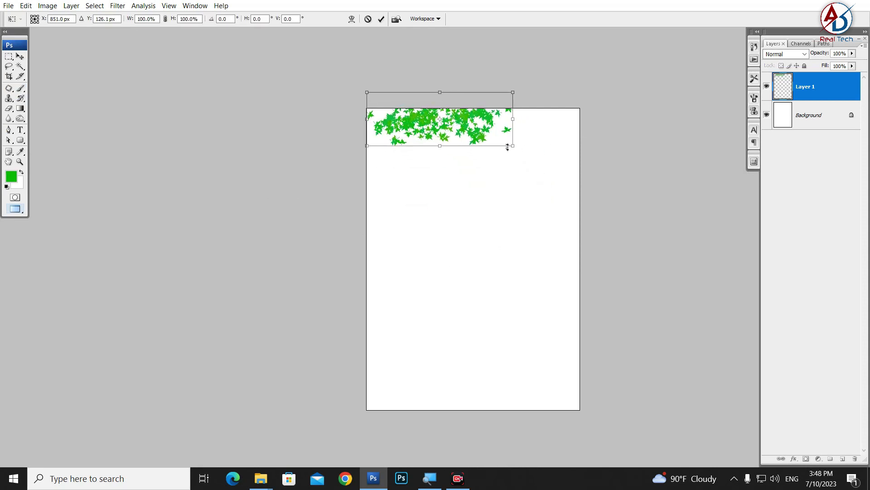
mouse_move(511, 150)
left_mouse_down()
mouse_move(631, 178)
mouse_move(637, 190)
left_mouse_up()
left_click_drag(562, 140, 537, 149)
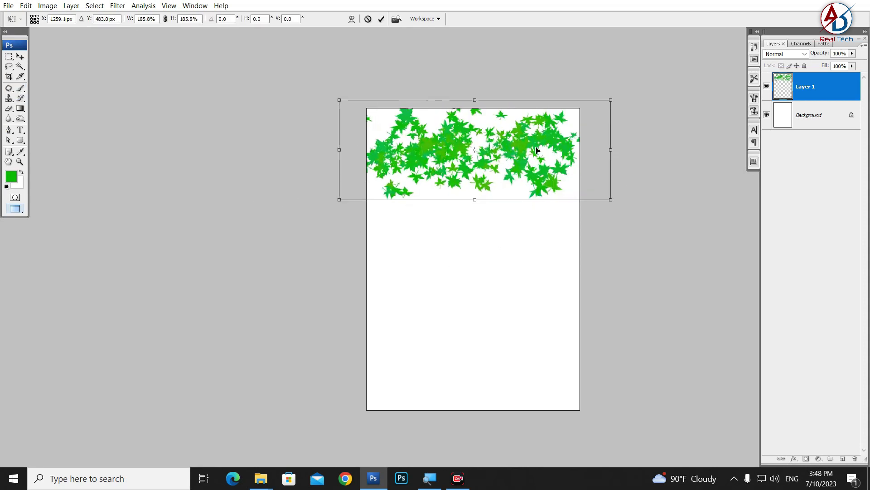
key("Return")
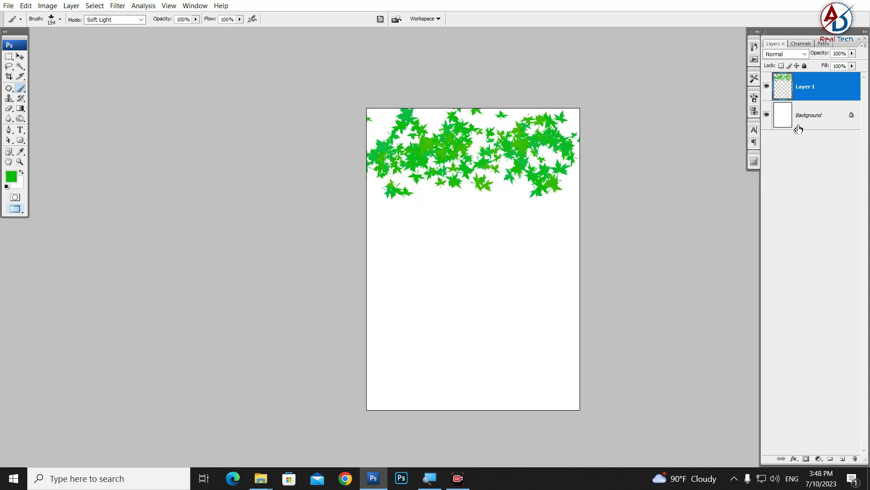
Step: Give Layer 1 a bright light-blue Color Overlay layer style
double_click(811, 92)
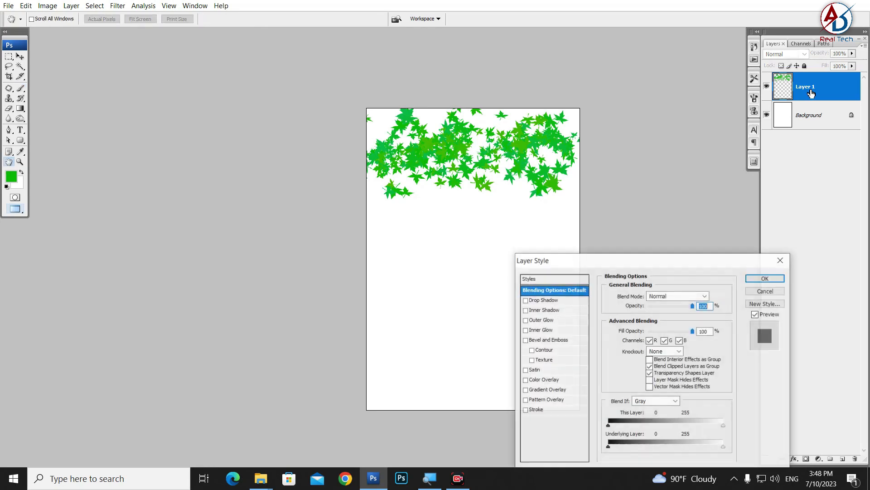
left_click_drag(641, 260, 613, 153)
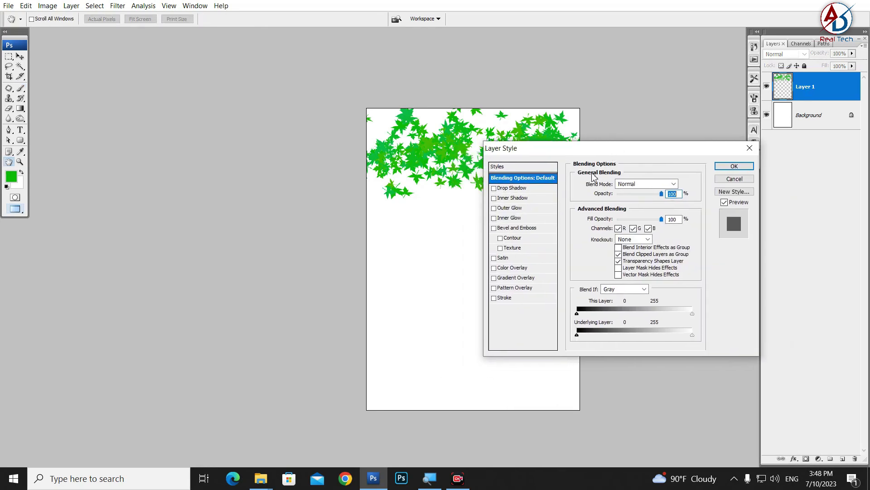
left_click(518, 269)
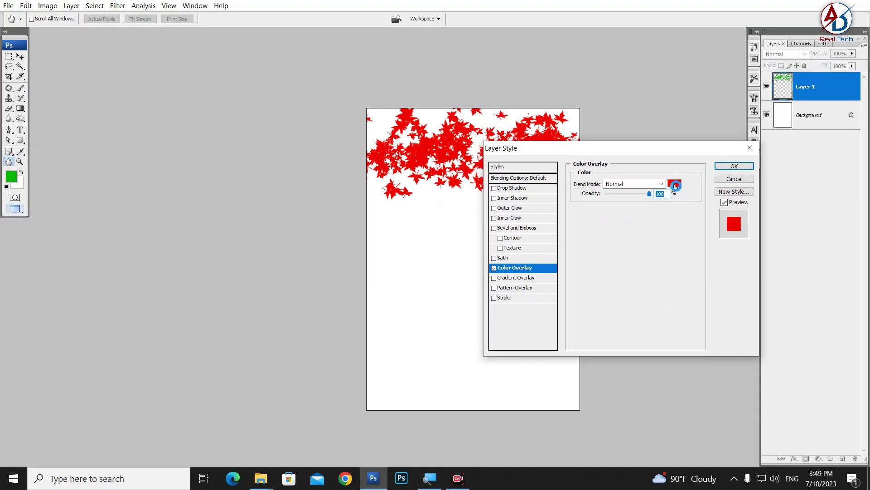
left_click(676, 186)
left_click_drag(614, 206, 597, 189)
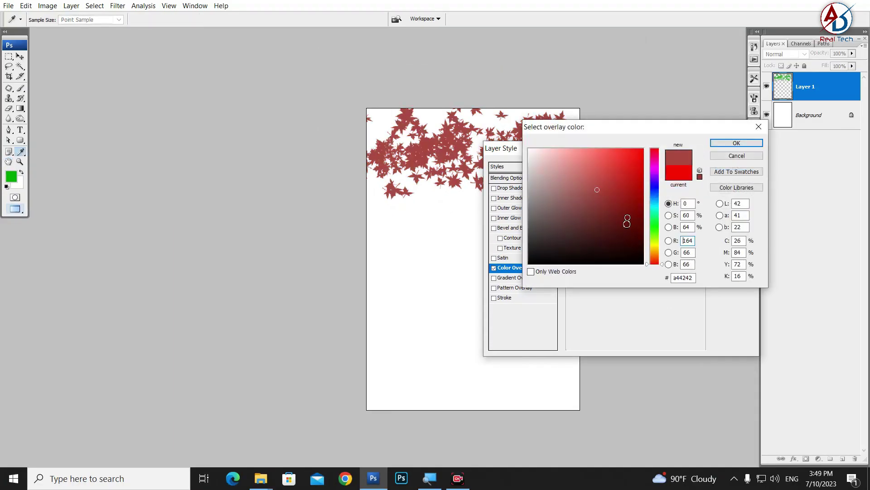
left_click(627, 221)
left_click(654, 232)
left_click(639, 194)
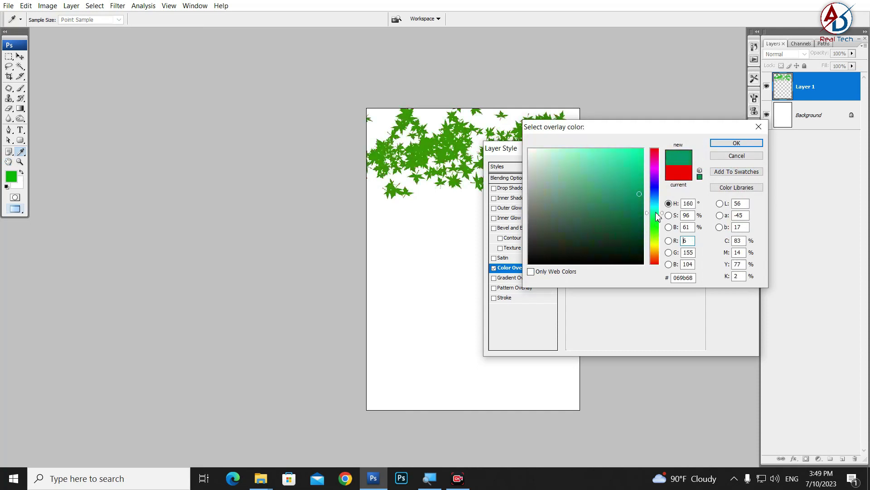
left_click(656, 203)
left_click(631, 161)
left_click(729, 142)
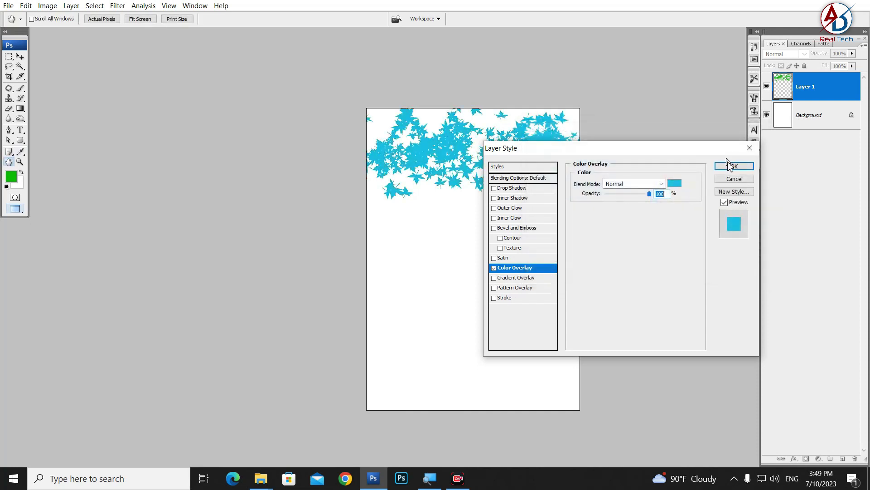
left_click(730, 165)
Step: Shift the blue leaves with the Move tool, then delete the leaf layer and close the blank document
left_click(20, 57)
left_click_drag(395, 167, 495, 189)
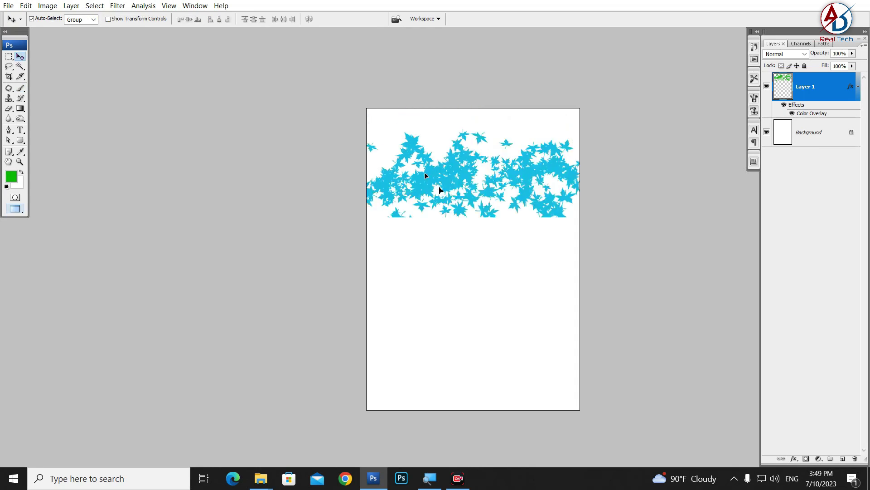
left_click_drag(478, 157, 440, 192)
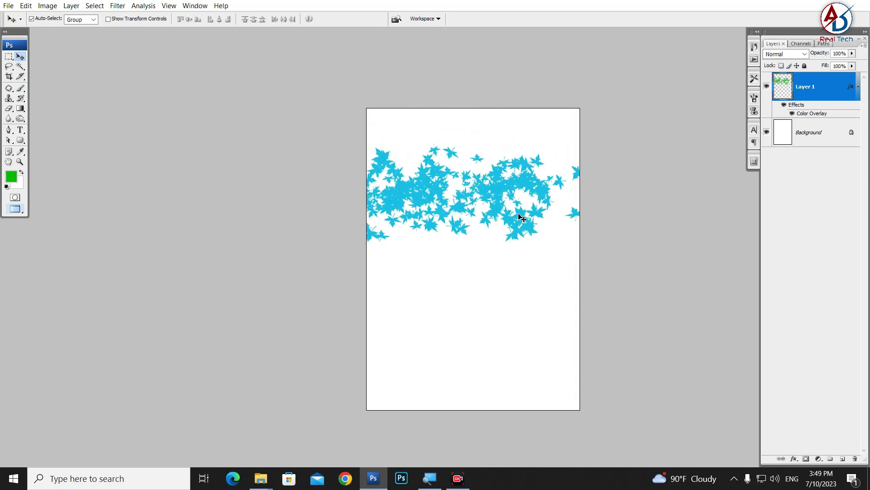
key("Delete")
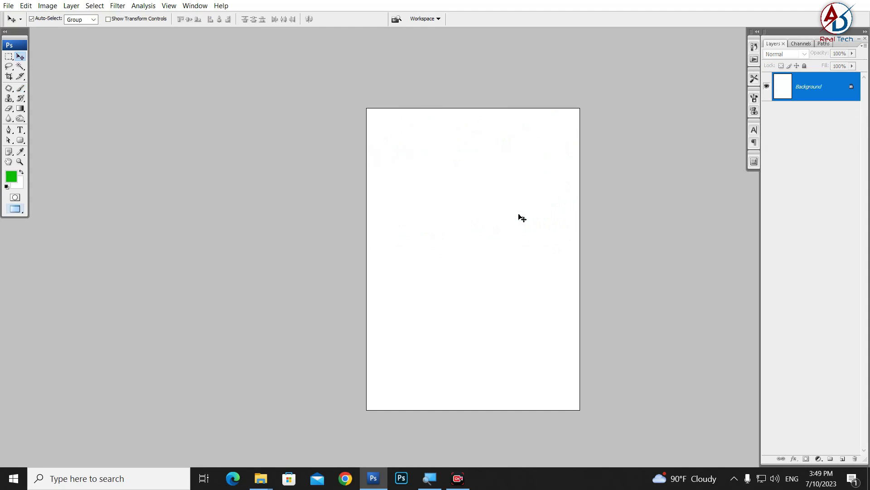
key("ctrl+w")
Step: Discard Untitled-1 without saving and drag DSC06176 from the sari folder into Photoshop
left_click(438, 181)
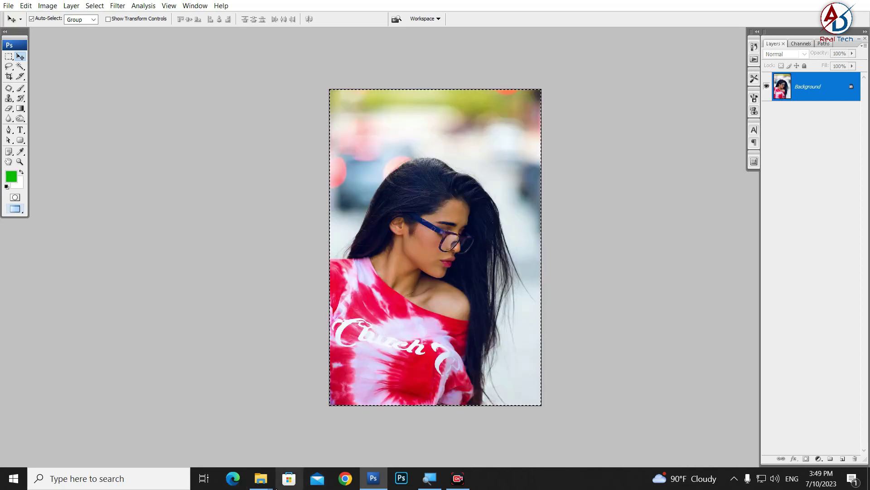
mouse_move(260, 478)
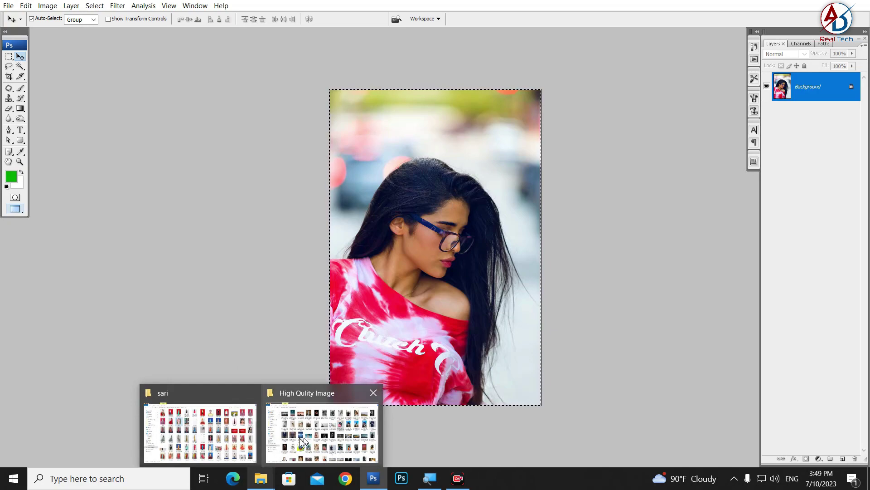
left_click(247, 428)
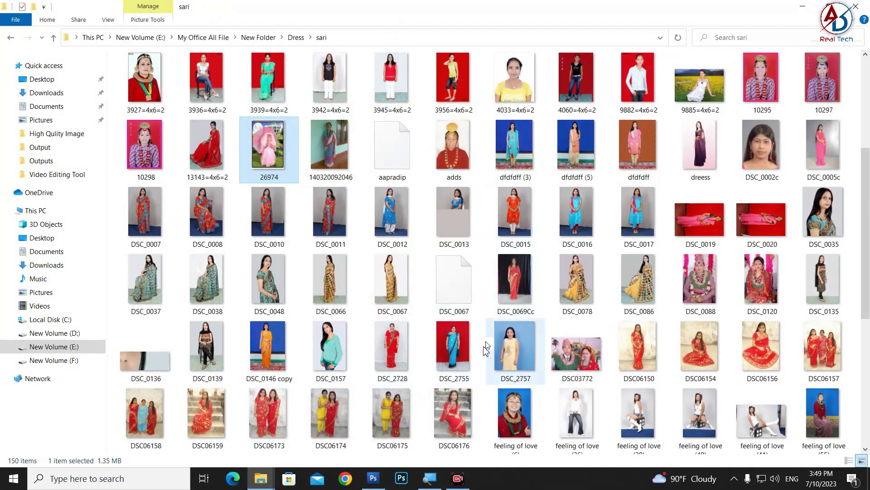
scroll(480, 336, "down", 3)
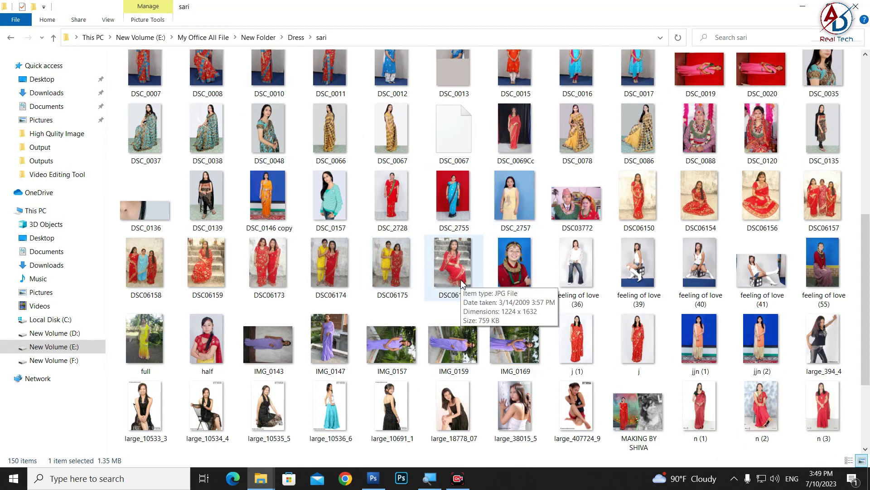
mouse_move(457, 268)
left_mouse_down()
mouse_move(412, 215)
mouse_move(424, 235)
left_mouse_up()
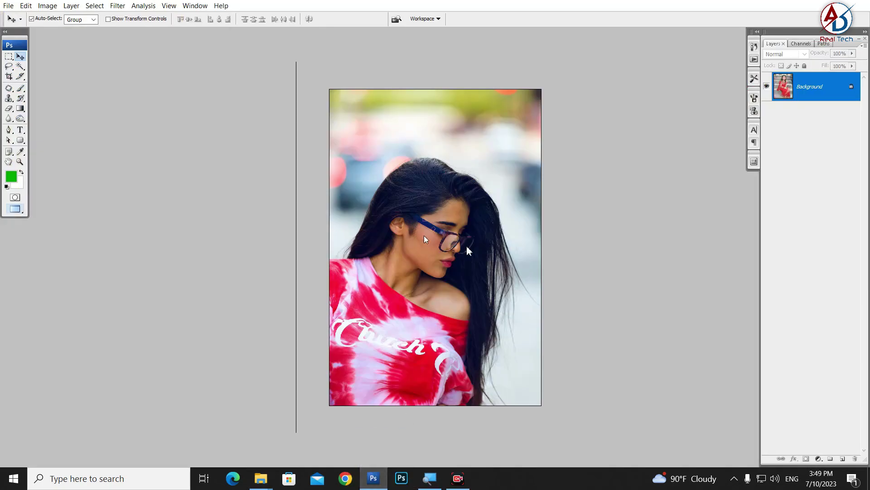
Step: Zoom in on the woman's face in DSC06176 and show the healing tools flyout
scroll(462, 316, "up", 2)
scroll(462, 316, "up", 2)
scroll(462, 316, "down", 2)
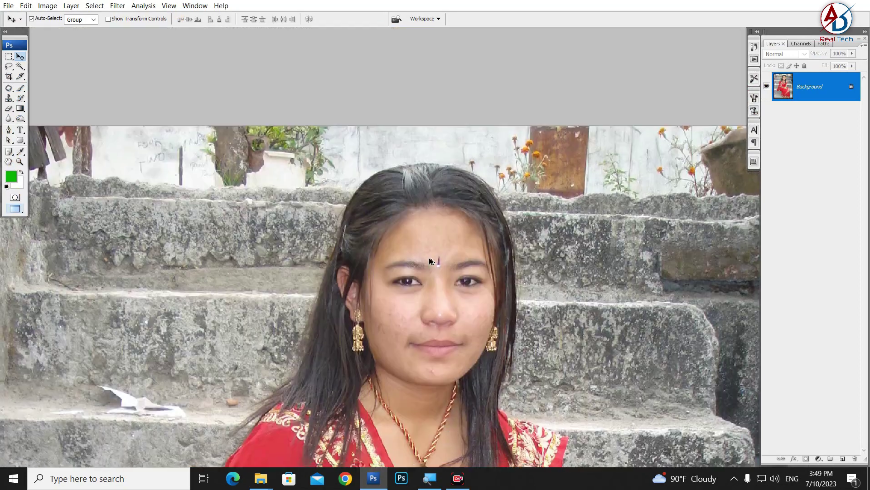
scroll(481, 308, "up", 2)
scroll(484, 305, "up", 1)
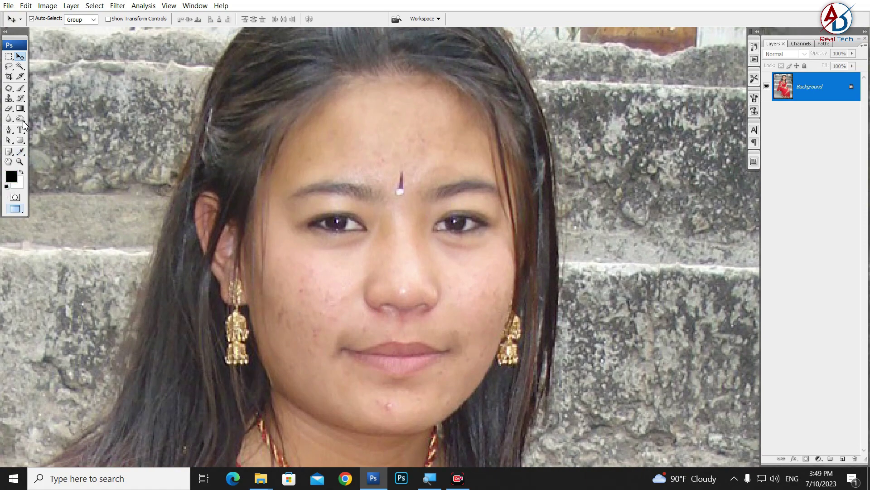
left_click(8, 88)
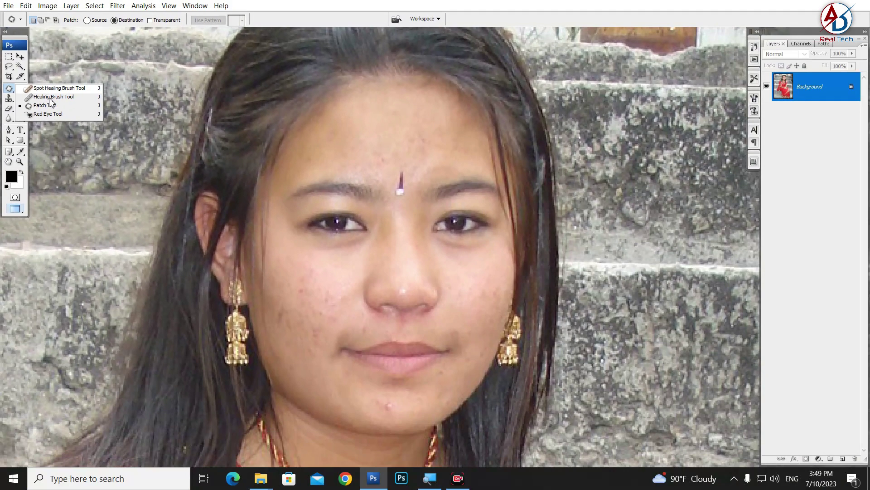
Step: Try a 25 px Healing Brush on the left cheek blemishes, then undo those strokes
left_click(50, 97)
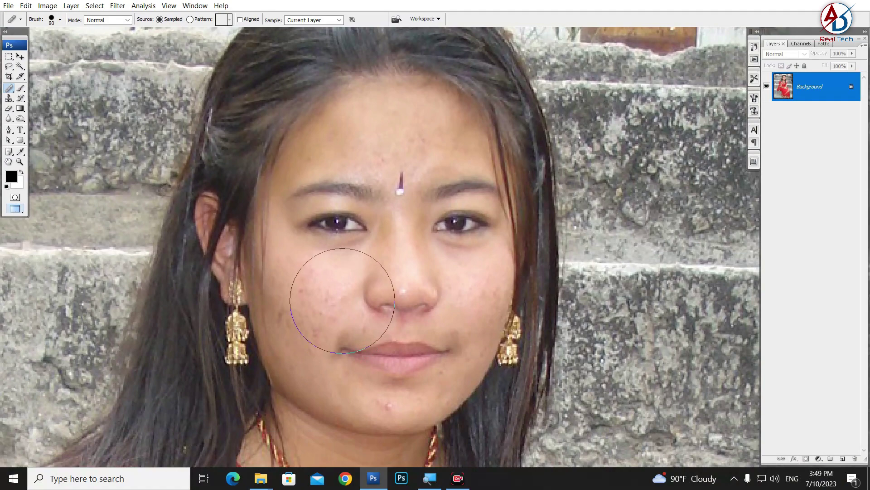
key("bracketleft")
key("bracketleft")
key("bracketleft")
key("bracketleft")
key("bracketleft")
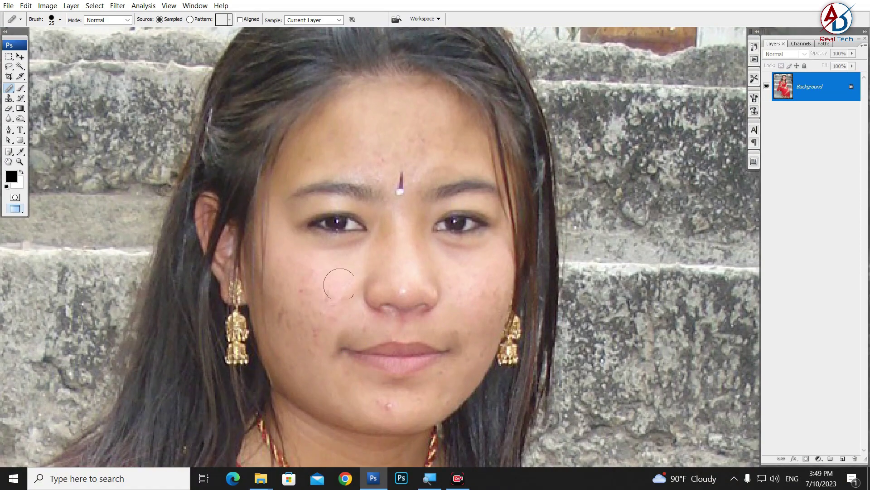
left_click(343, 278, "alt")
left_click_drag(327, 291, 307, 273)
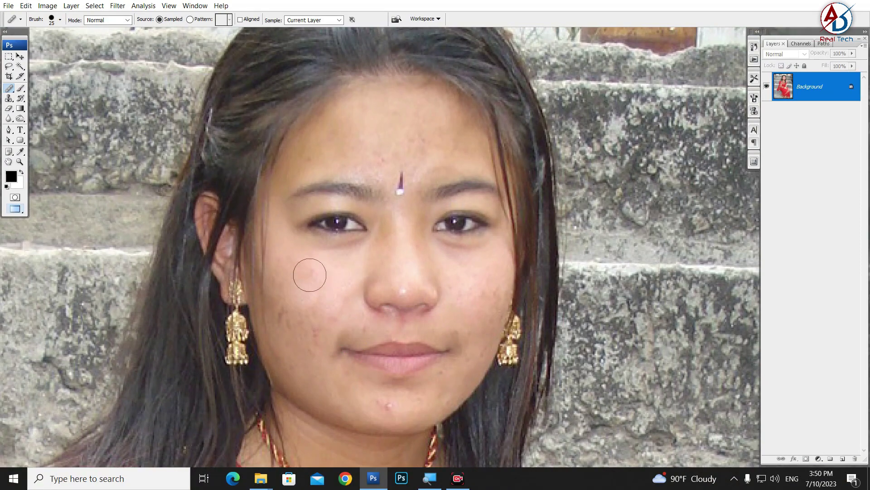
mouse_move(314, 322)
left_mouse_down()
mouse_move(301, 326)
mouse_move(287, 307)
left_mouse_up()
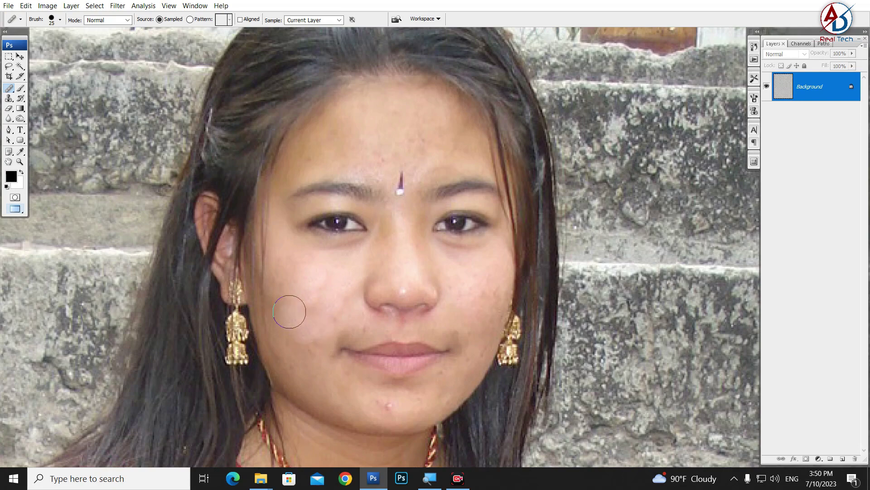
key("ctrl+alt+z")
key("ctrl+alt+z")
key("ctrl+alt+z")
key("ctrl+alt+z")
key("ctrl+alt+z")
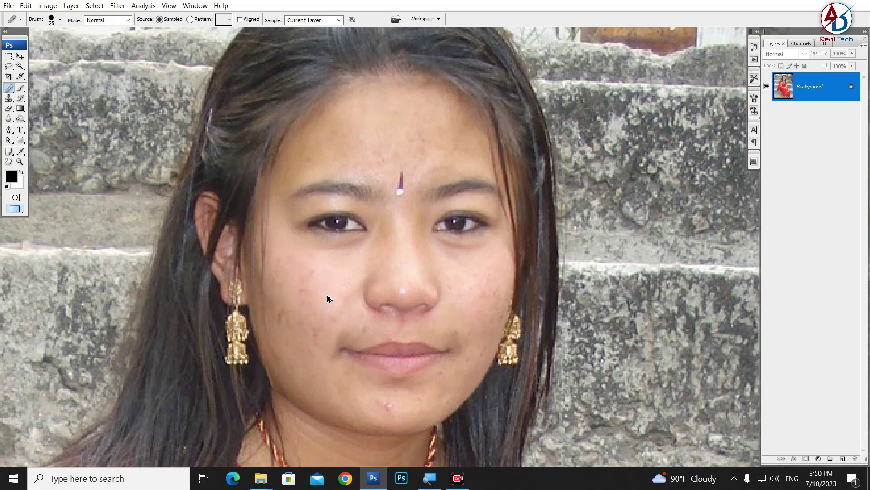
key("ctrl+alt+z")
Step: Reset all tools to their defaults from the Tool Preset menu
left_click(21, 20)
left_click(115, 36)
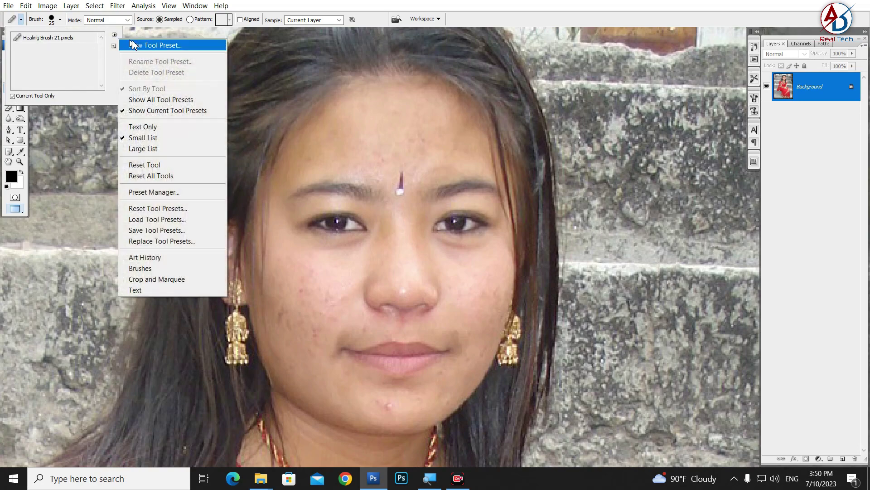
left_click(167, 181)
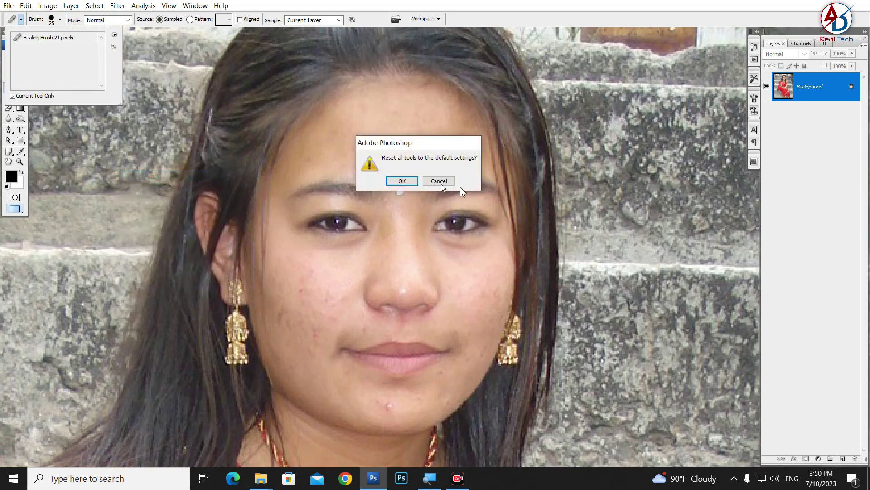
left_click(399, 181)
left_click(129, 25)
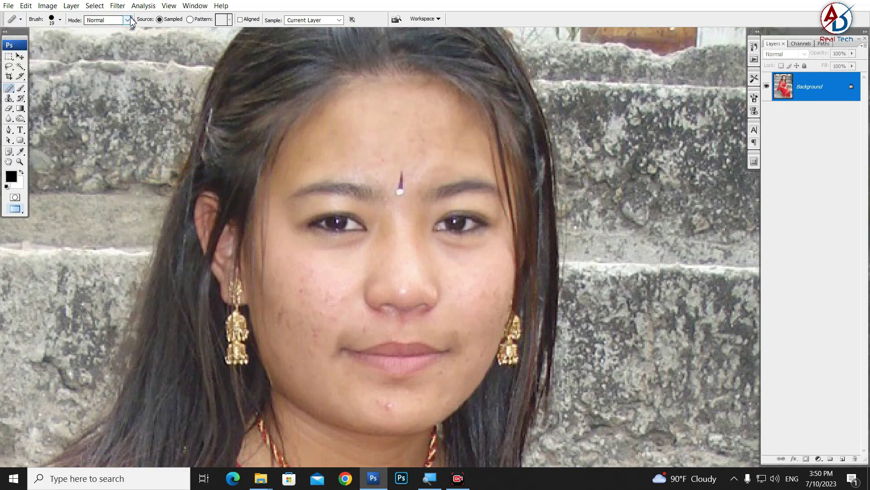
Step: Adjust the healing brush and heal the spots on the left cheek, sampling clean cheek skin
left_click(61, 20)
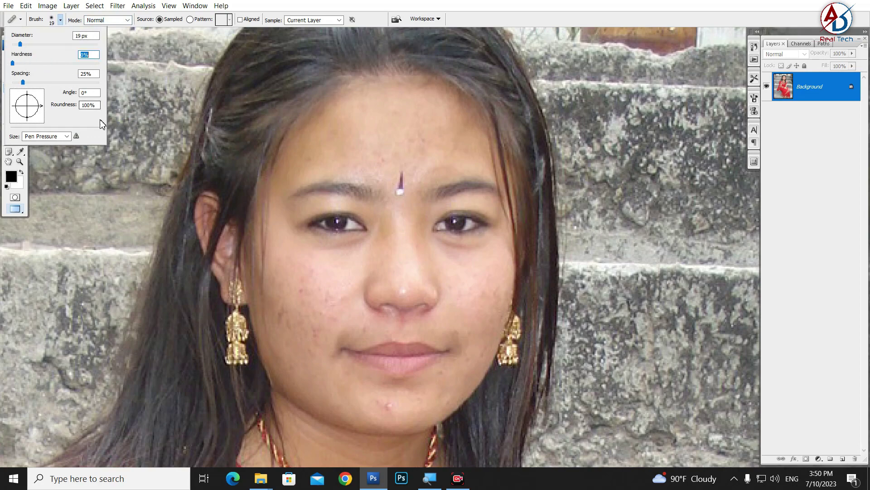
left_click(329, 276)
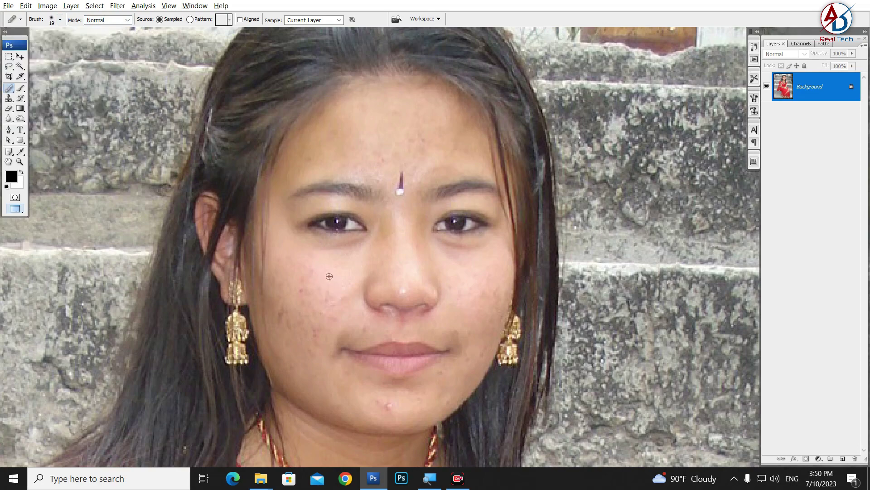
left_click(307, 258)
left_click(299, 289)
scroll(343, 314, "up", 2)
left_click(386, 282, "alt")
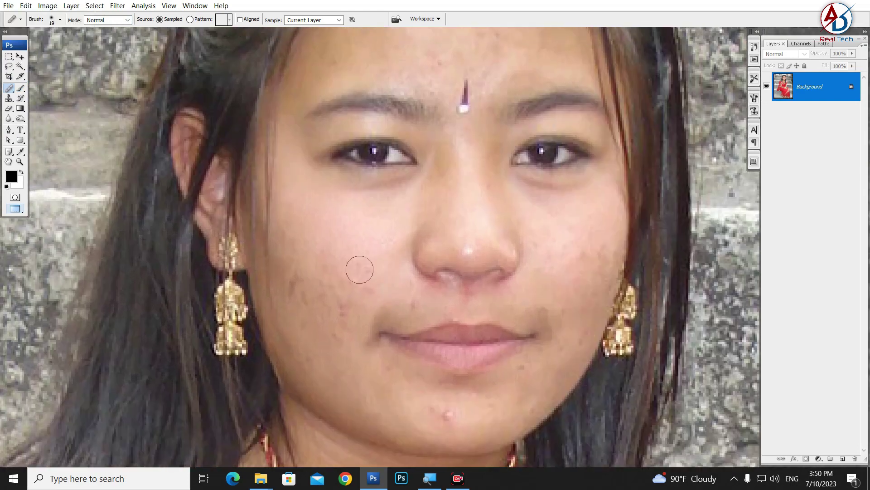
left_click(349, 285)
left_click(345, 310)
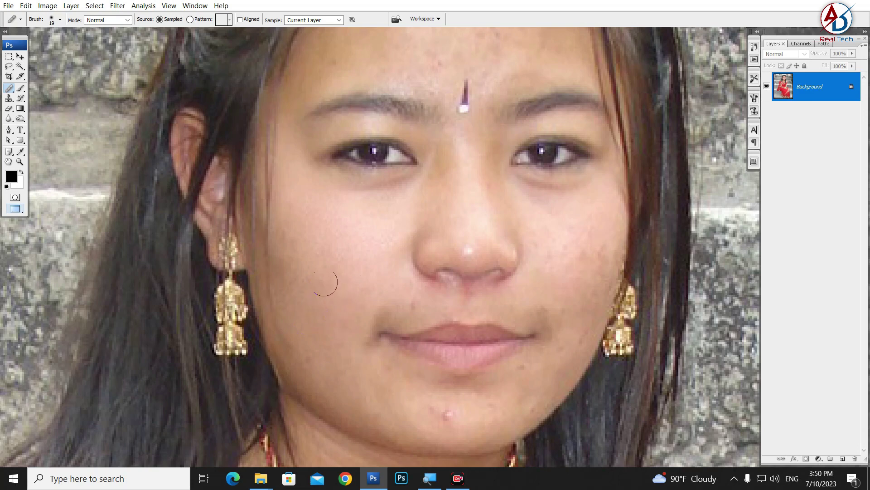
Step: Heal the small pink blemish on the chin, then pan across the right cheek up to the forehead
left_click_drag(391, 288, 337, 273)
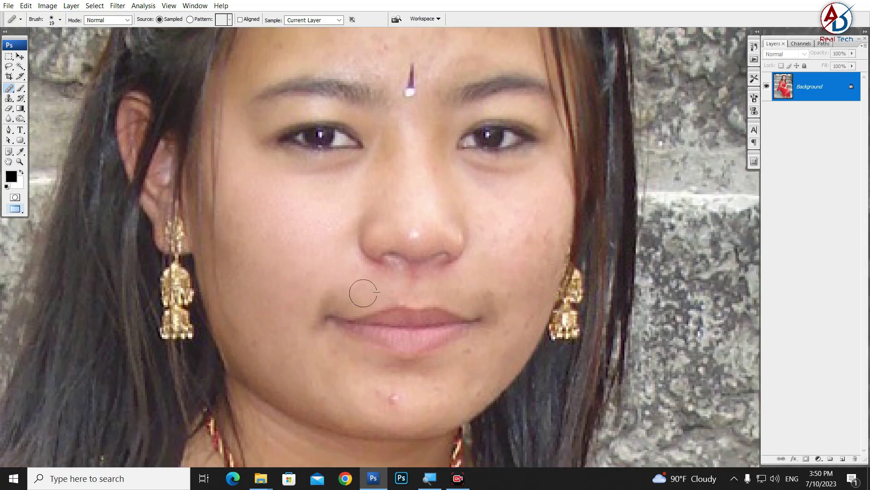
scroll(360, 304, "down", 2)
left_click(403, 351)
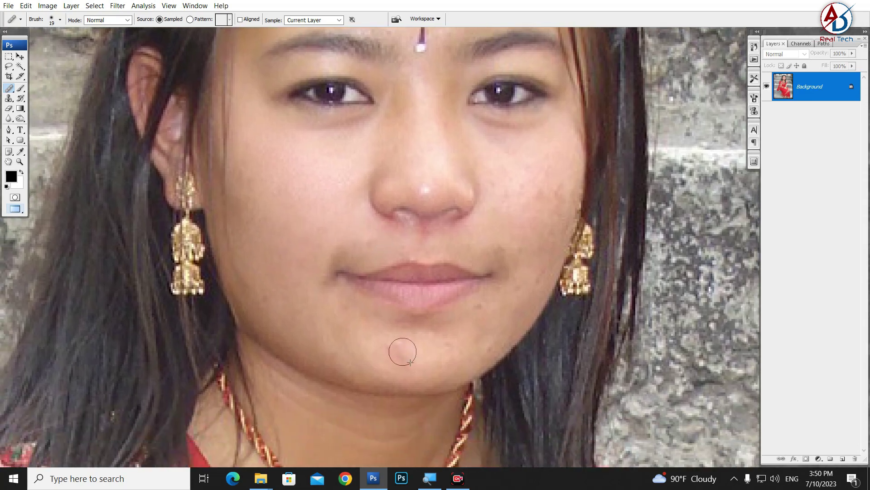
left_click_drag(447, 366, 358, 364)
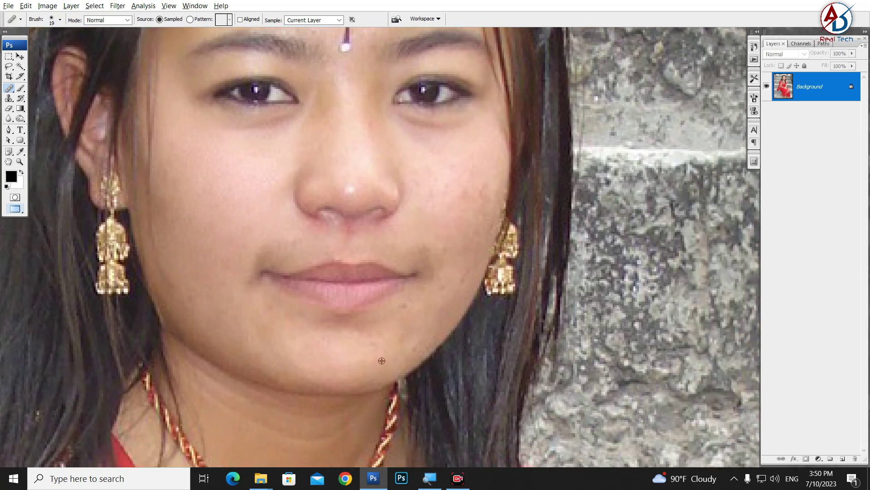
scroll(395, 336, "up", 1)
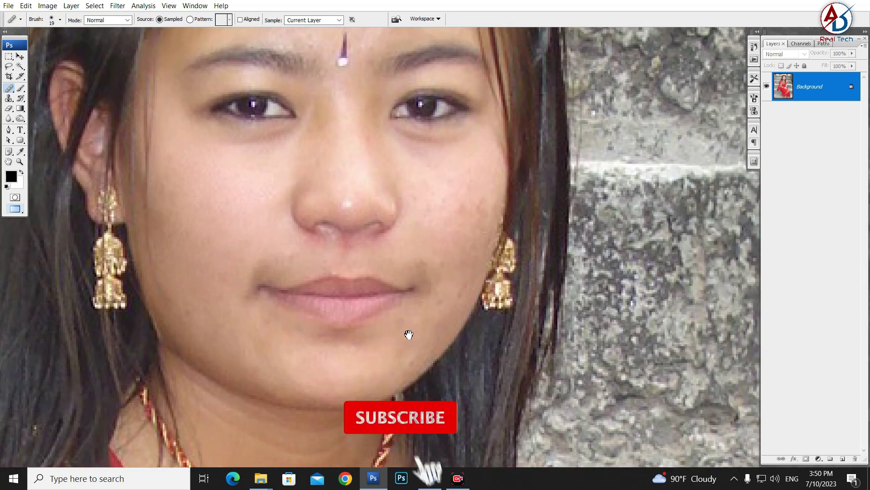
left_click_drag(408, 334, 382, 344)
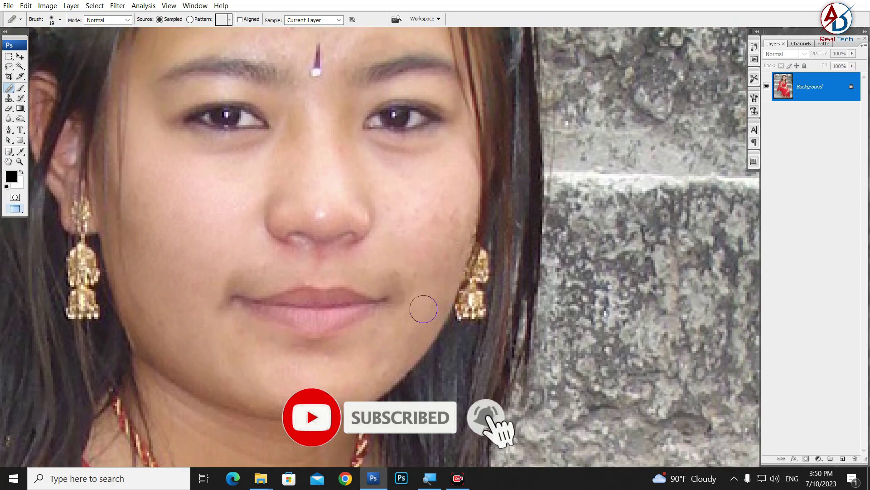
mouse_move(422, 305)
left_mouse_down()
mouse_move(411, 336)
mouse_move(427, 343)
left_mouse_up()
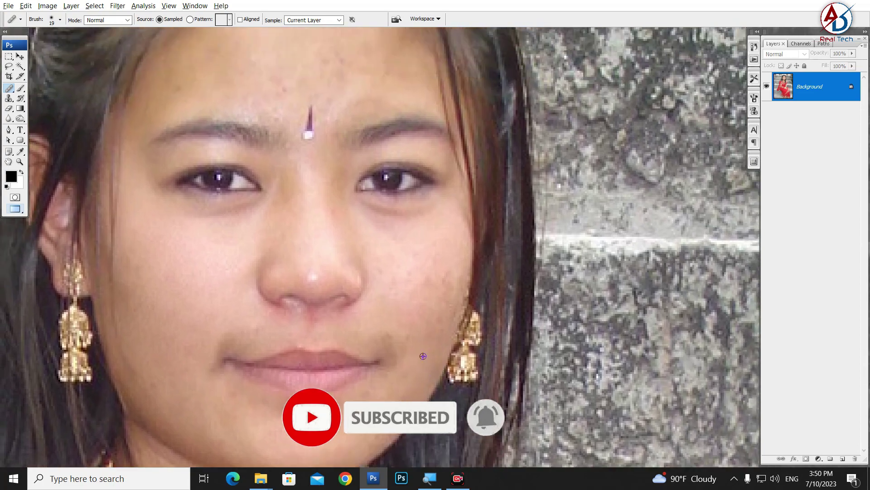
scroll(431, 340, "up", 2)
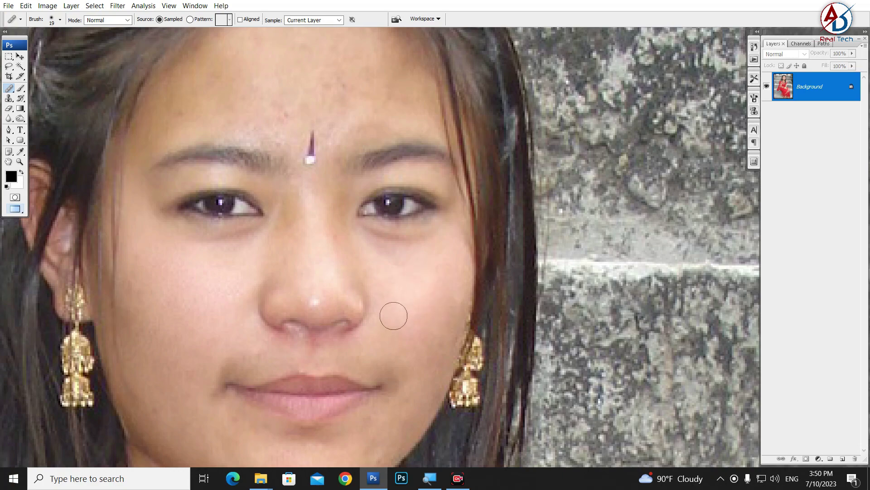
mouse_move(407, 302)
left_mouse_down()
mouse_move(458, 275)
mouse_move(470, 349)
left_mouse_up()
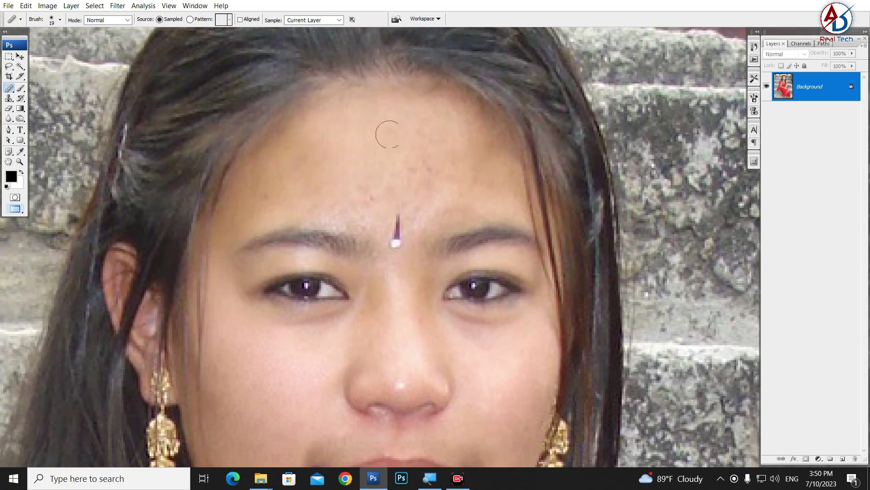
Step: Heal the four small dark spots on the forehead and recentre the view on the face
left_click(423, 163)
left_click(471, 173)
left_click(408, 165)
left_click(414, 211)
scroll(395, 234, "down", 1)
scroll(395, 235, "down", 2)
scroll(482, 239, "up", 2)
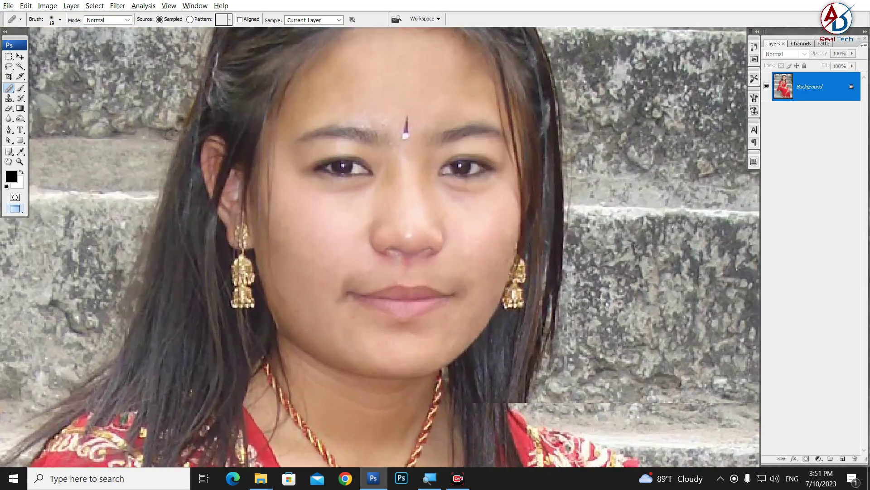
scroll(390, 279, "up", 2)
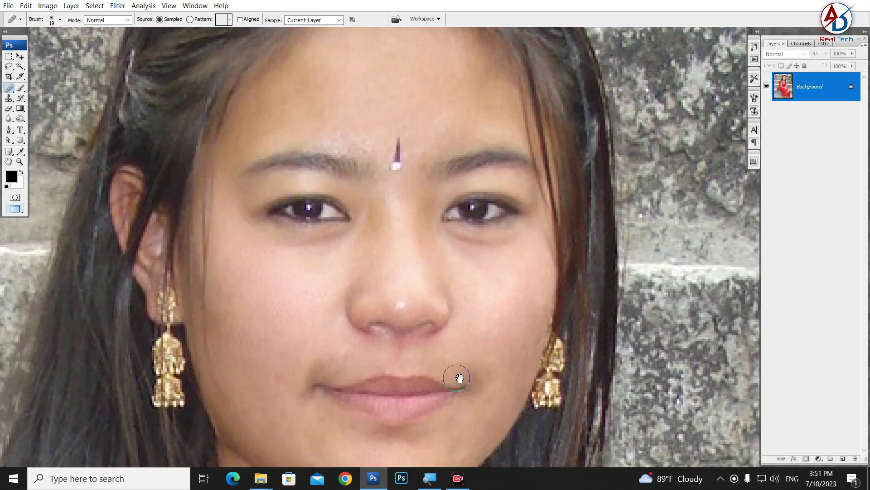
left_click_drag(357, 368, 344, 272)
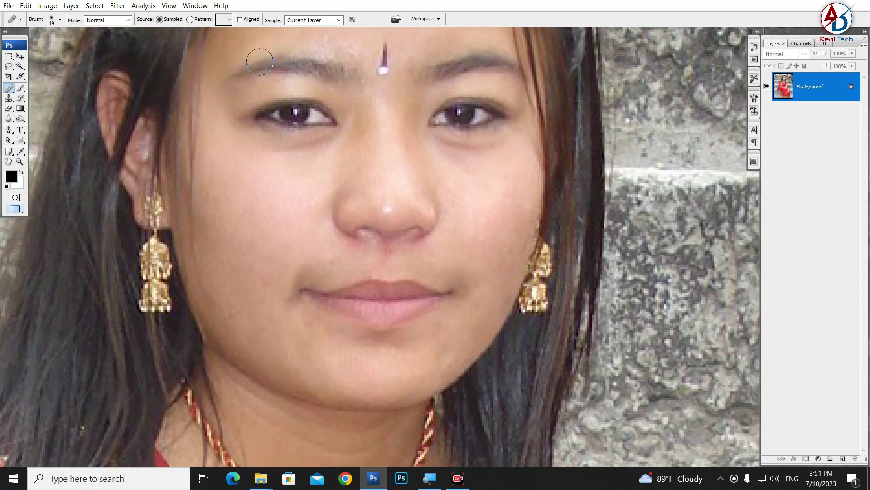
Step: Switch to the plain Brush tool and pick the 300 px soft brush tip
right_click(20, 88)
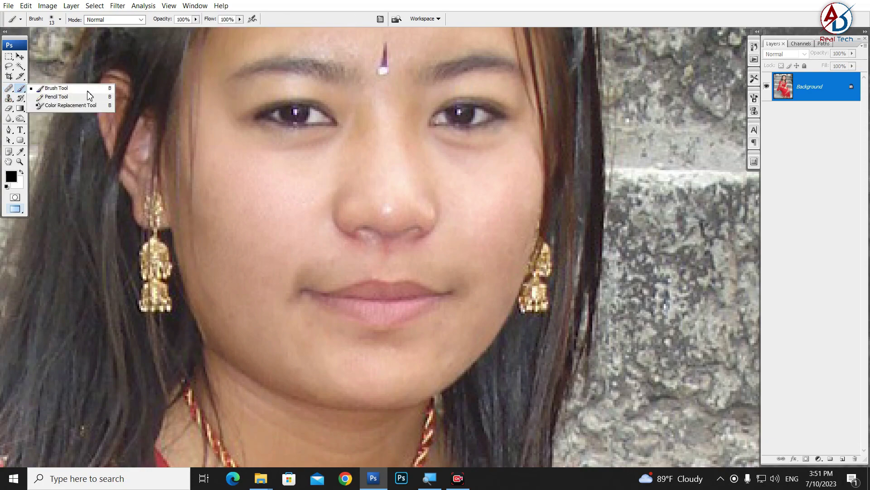
left_click(59, 87)
scroll(363, 182, "up", 3)
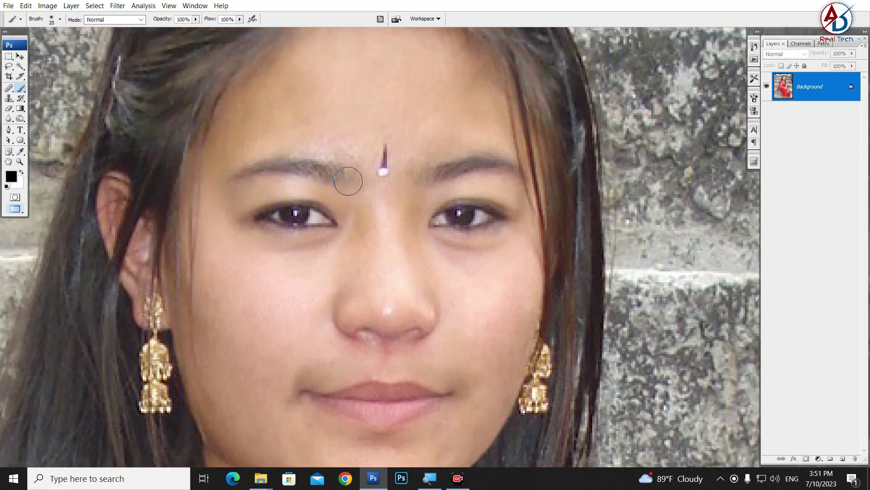
left_click(60, 19)
scroll(95, 123, "down", 2)
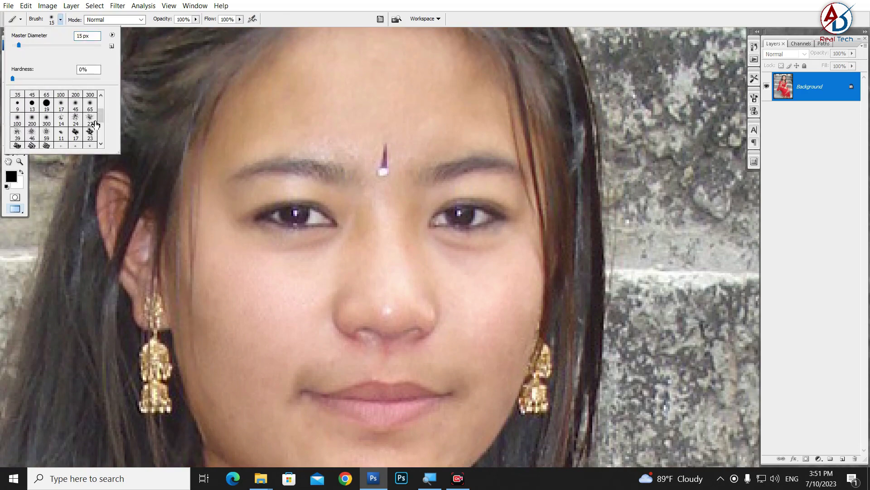
scroll(96, 123, "up", 1)
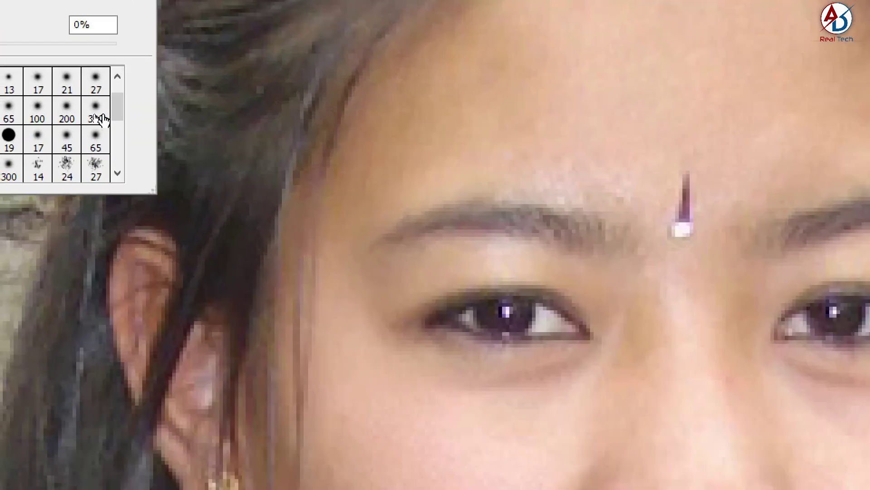
left_click(92, 117)
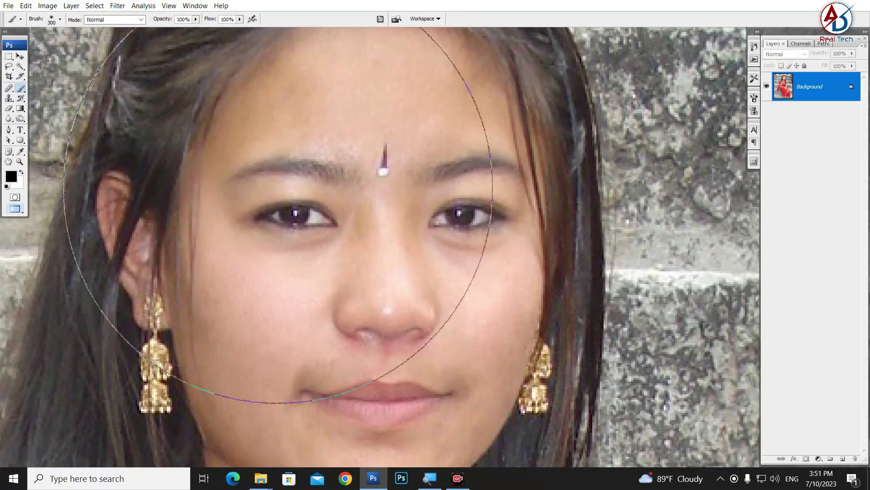
Step: Shrink the brush, add a new layer, and paint a thick black stroke over the left eyebrow
right_click(321, 198)
left_click_drag(359, 208, 317, 208)
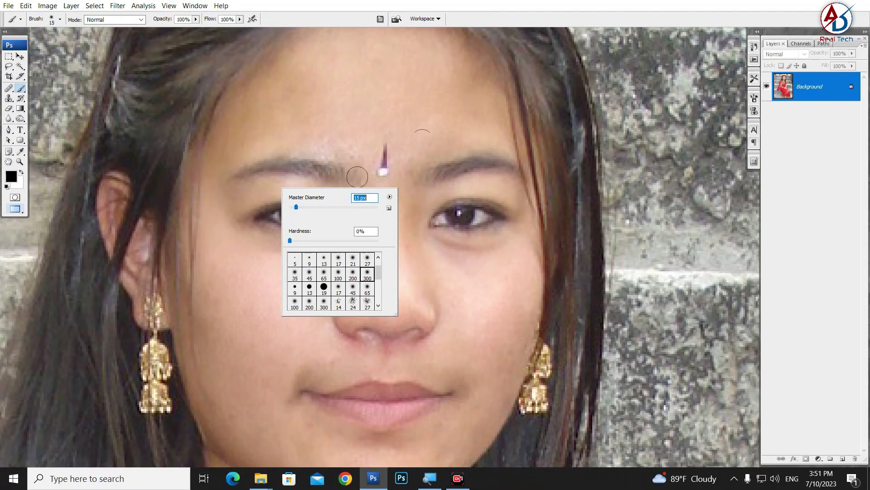
left_click(488, 22)
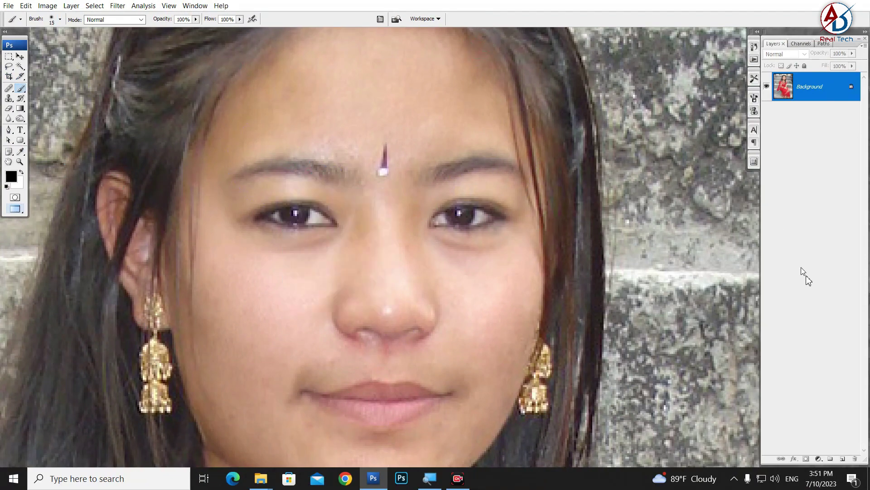
left_click(842, 460)
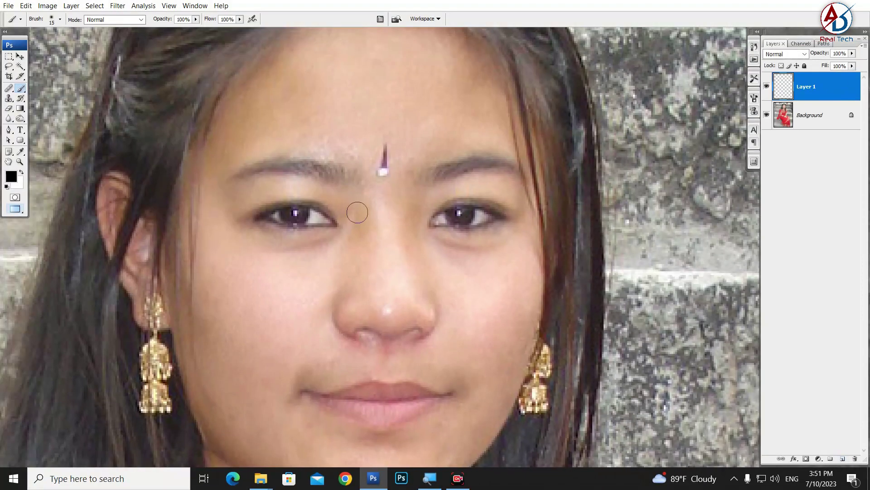
left_click_drag(352, 183, 229, 176)
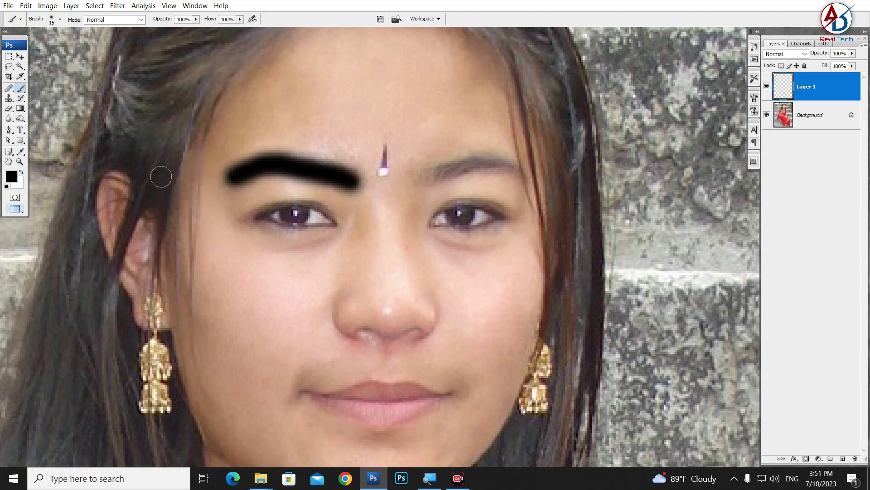
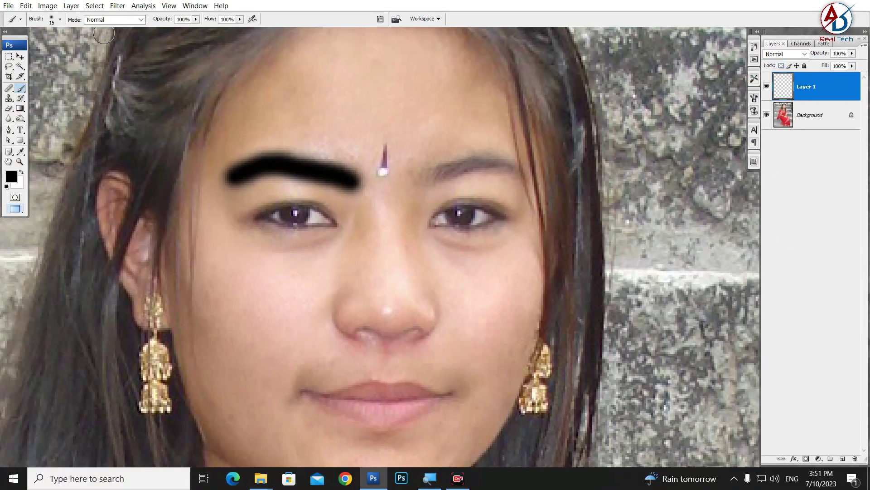
Step: Set Layer 1's eyebrow stroke to Multiply, nudge it onto the left brow, and fade it to 26% opacity
left_click(805, 54)
left_click(779, 100)
left_click(20, 55)
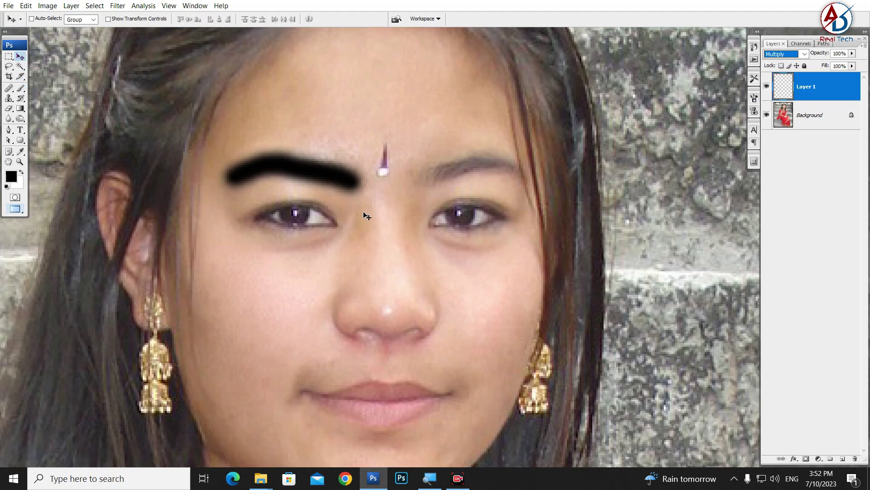
left_click_drag(327, 176, 355, 180)
left_click_drag(803, 58, 785, 62)
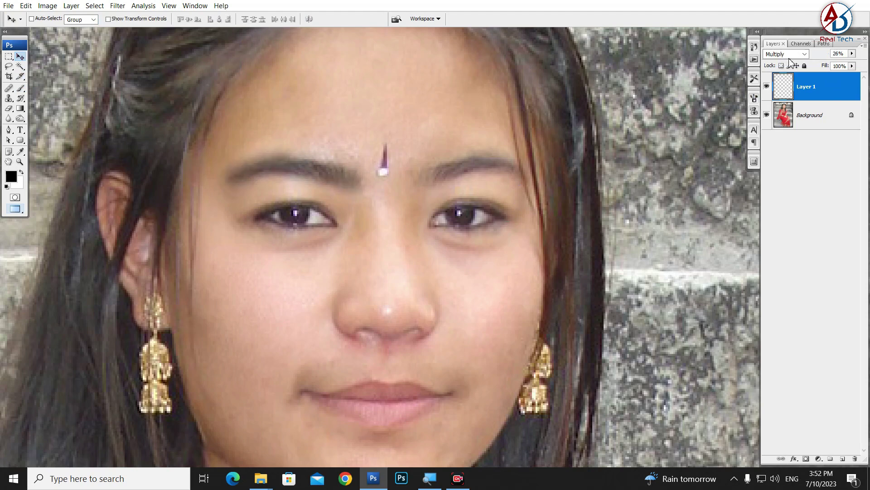
scroll(344, 168, "up", 1)
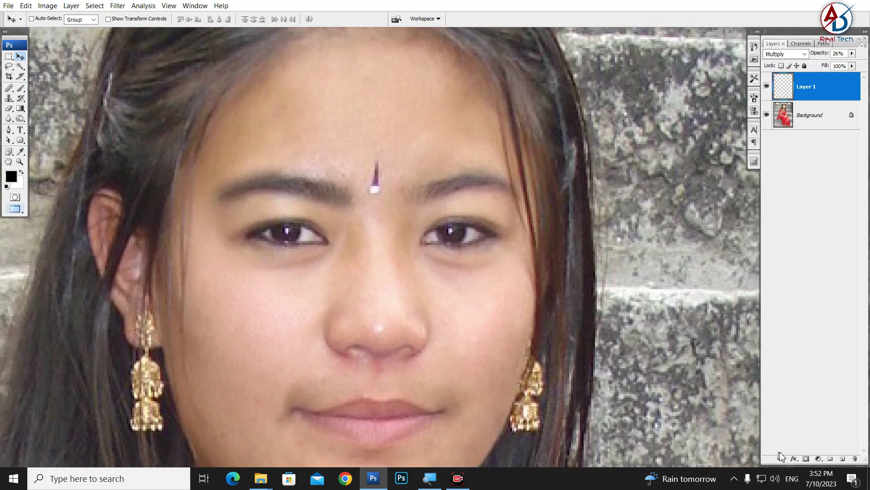
Step: Add a layer mask to the left-eyebrow layer and toggle its visibility to compare
left_click(807, 459)
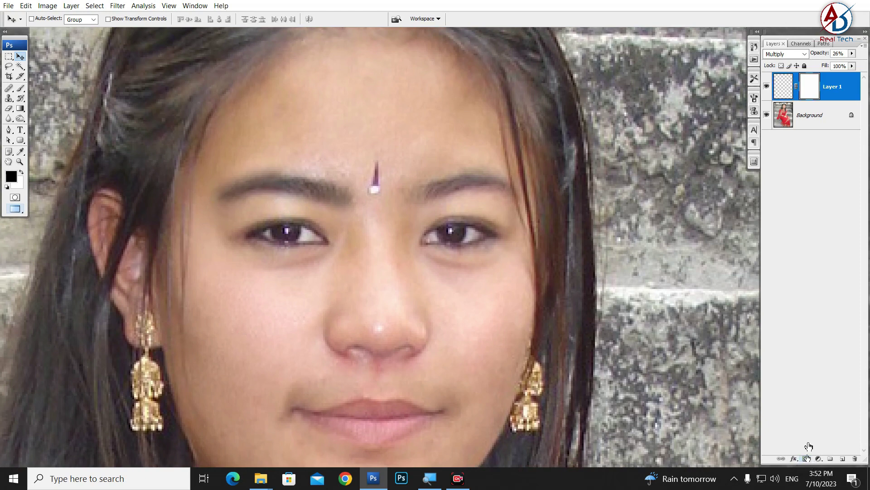
left_click(20, 88)
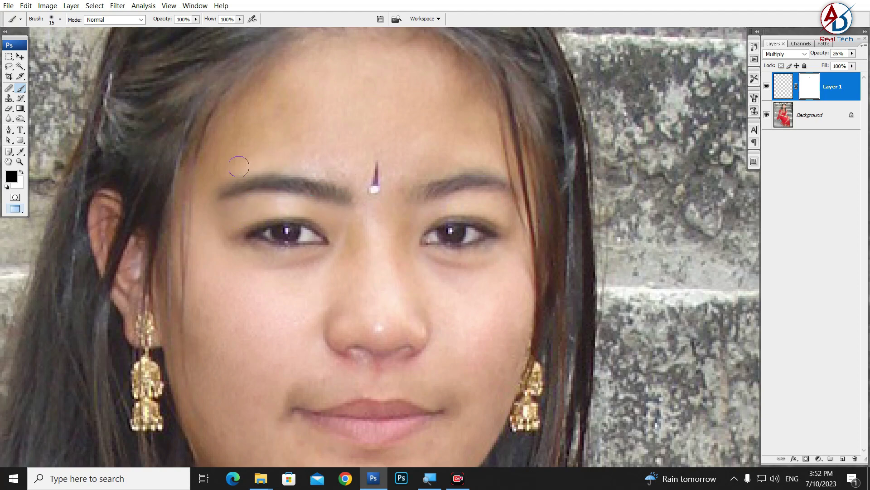
left_click_drag(301, 191, 275, 216)
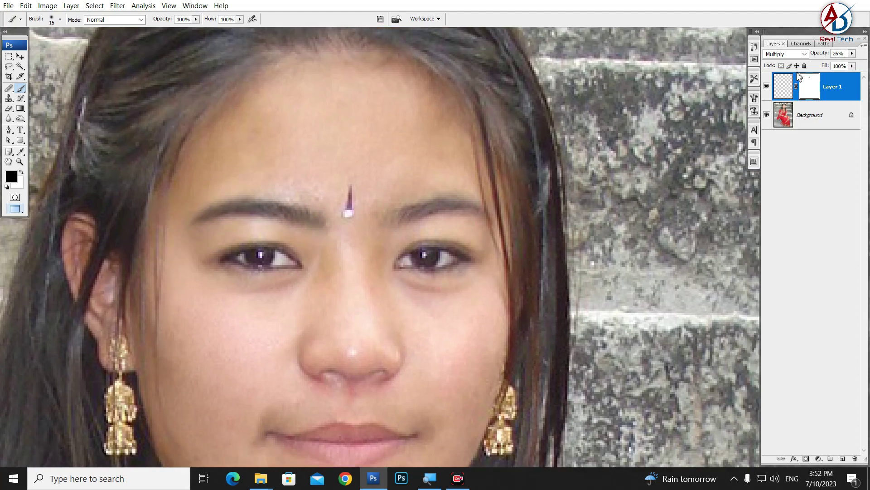
left_click(767, 87)
left_click(767, 87)
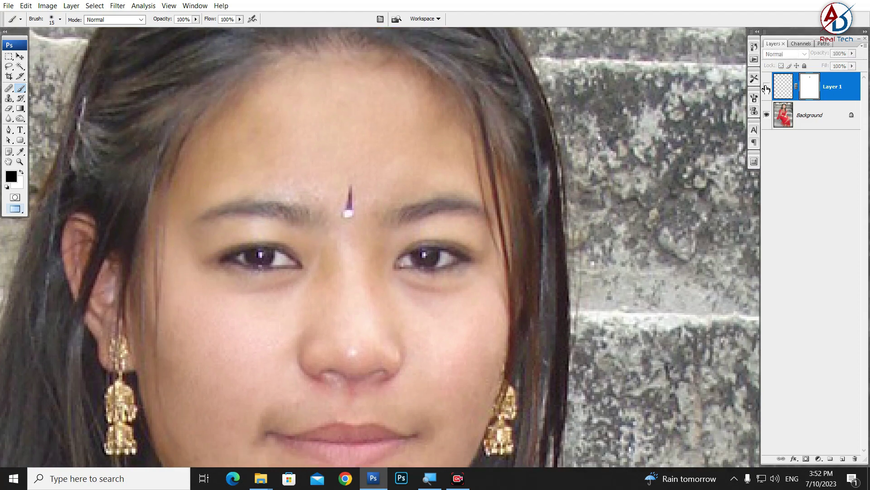
Step: Zoom in, compare the brow with the layer off and on, and leave it visible
key("ctrl+plus")
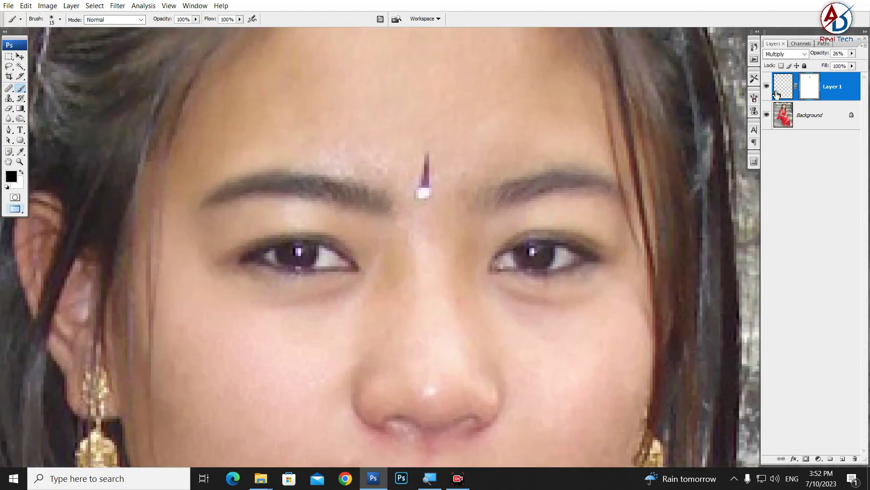
left_click(767, 87)
left_click(766, 87)
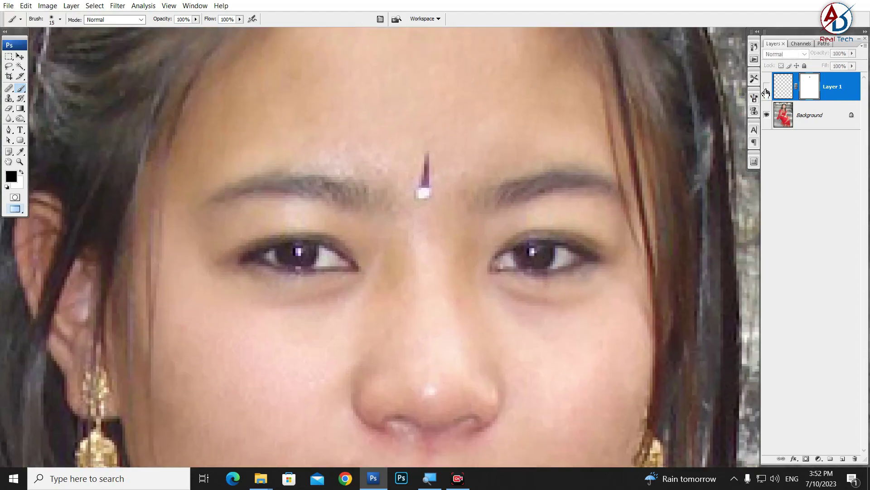
left_click_drag(623, 257, 554, 264)
left_click(766, 87)
left_click_drag(622, 230, 584, 230)
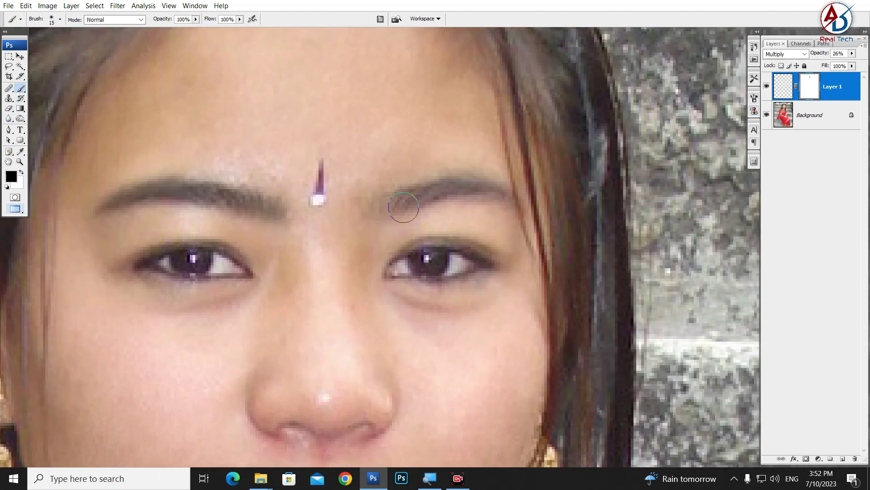
Step: Paint a black right-eyebrow stroke on new Layer 2, set to Multiply at 34% opacity
left_click(843, 459)
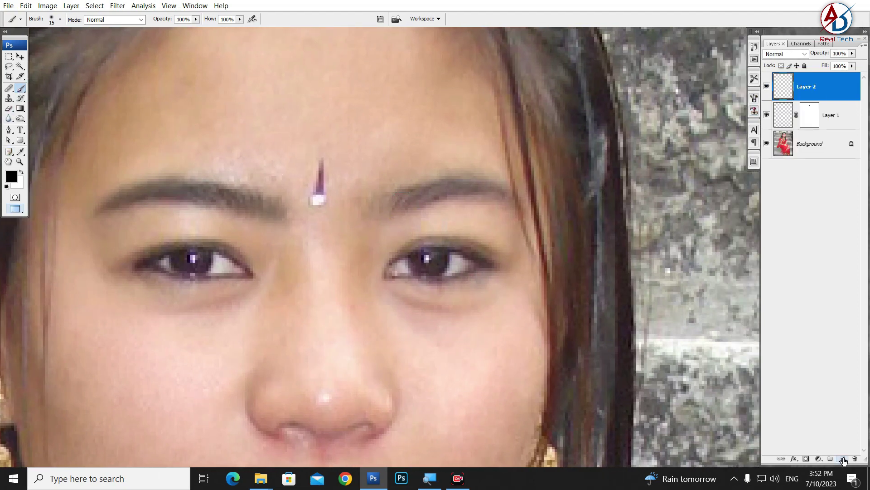
left_click_drag(385, 206, 510, 195)
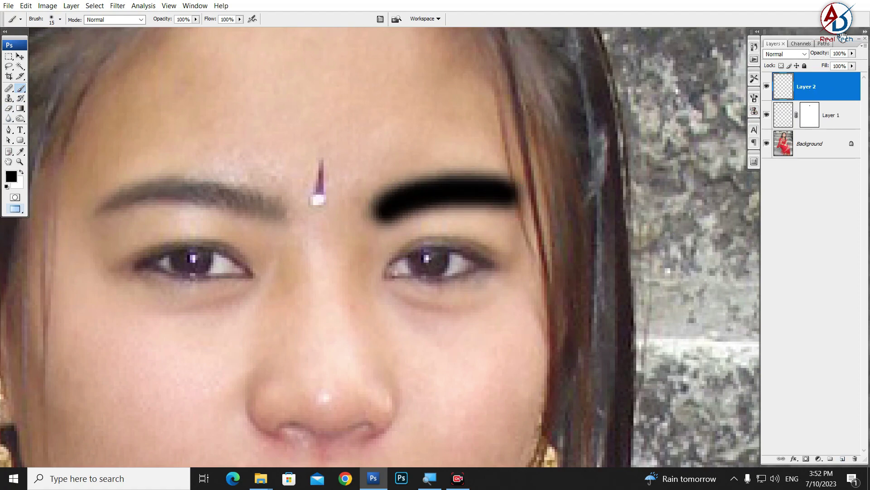
left_click(804, 53)
left_click(783, 100)
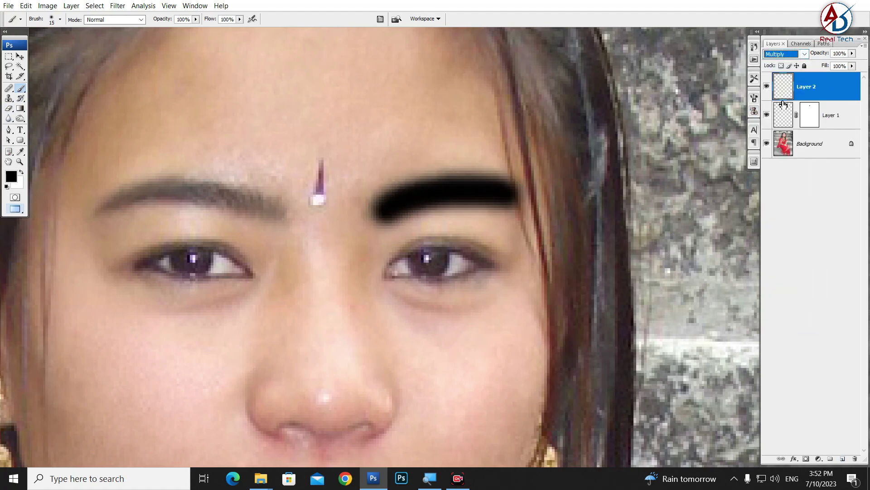
left_click_drag(824, 54, 810, 55)
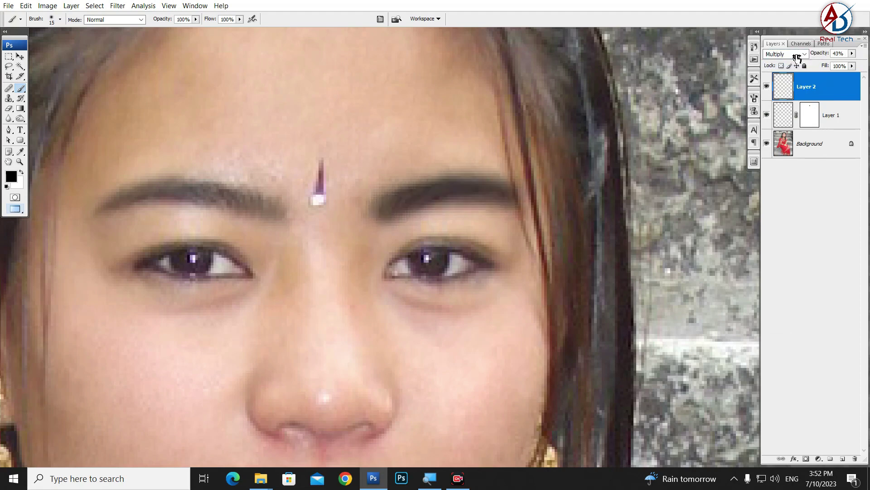
left_click_drag(796, 57, 795, 58)
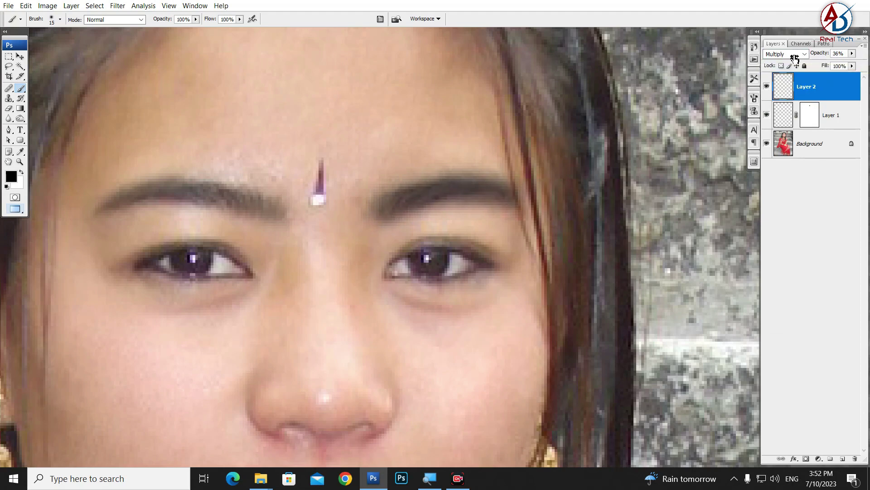
scroll(476, 186, "right", 2)
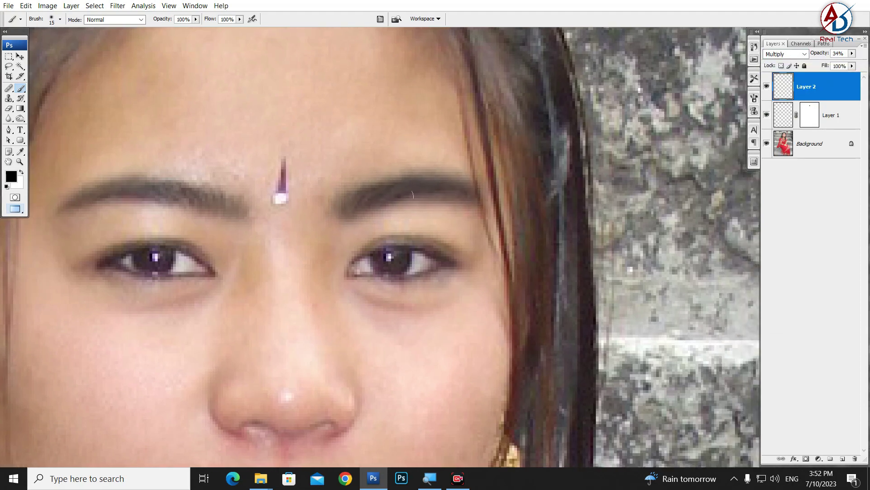
Step: Add a layer mask to the right-eyebrow layer and toggle it to compare
left_click(807, 459)
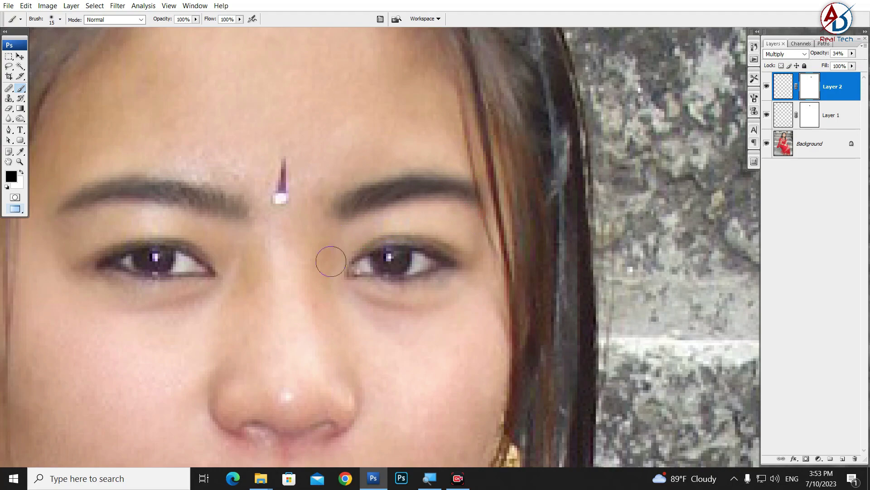
scroll(474, 232, "down", 2)
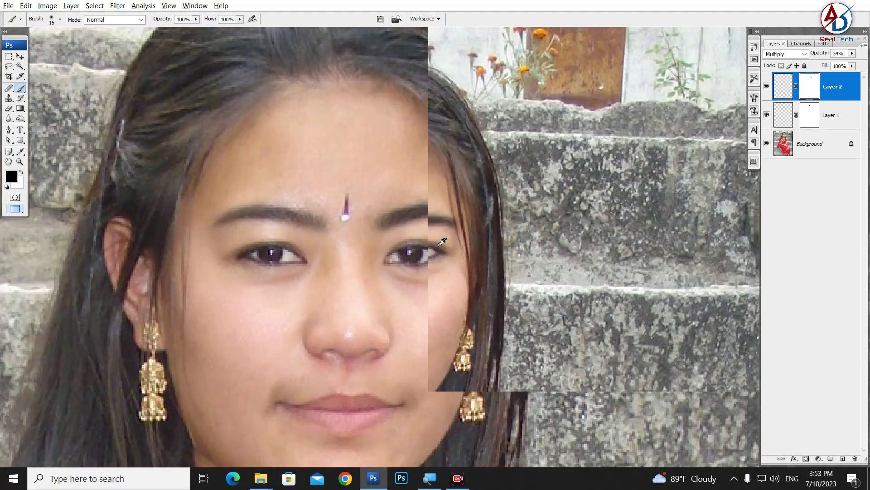
scroll(450, 268, "up", 1)
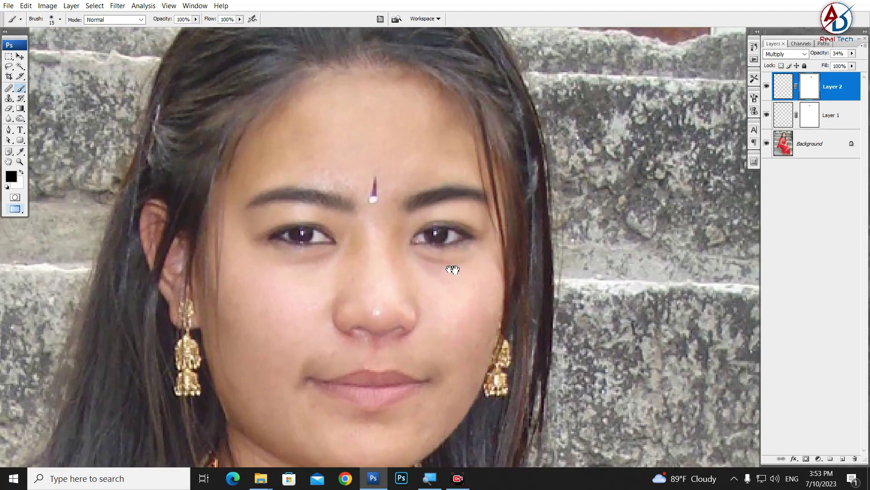
left_click(767, 86)
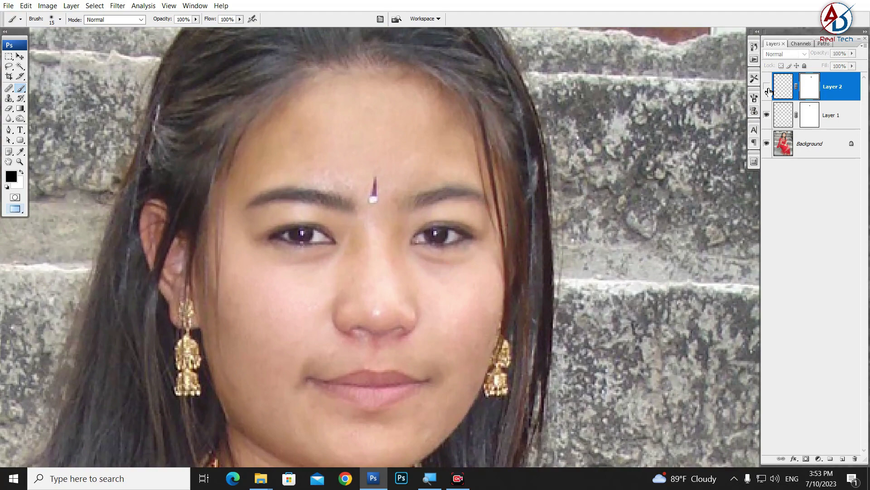
left_click(766, 115)
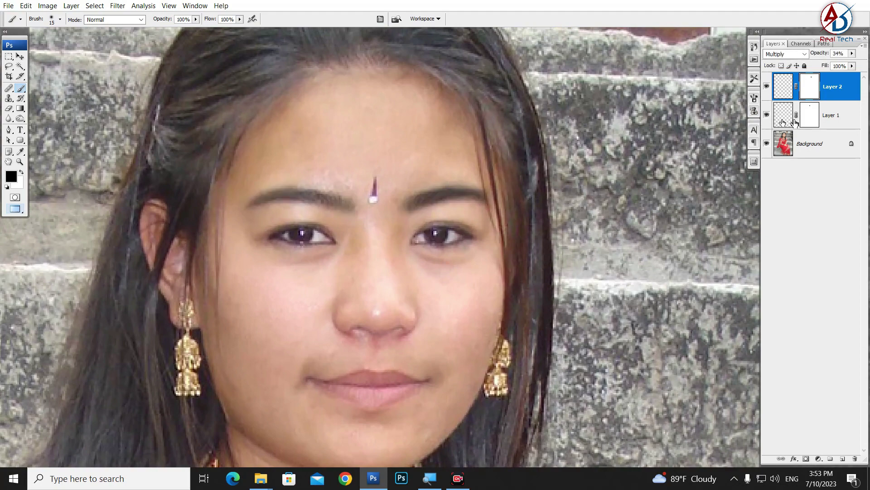
Step: Raise the left-eyebrow Layer 1 opacity to 30%
left_click(838, 121)
left_click_drag(826, 58, 823, 56)
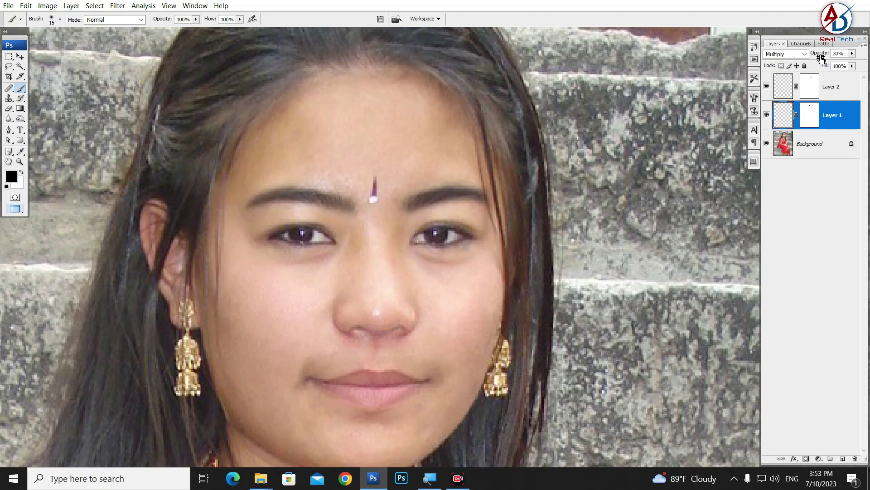
left_click(20, 55)
left_click_drag(378, 234, 382, 234)
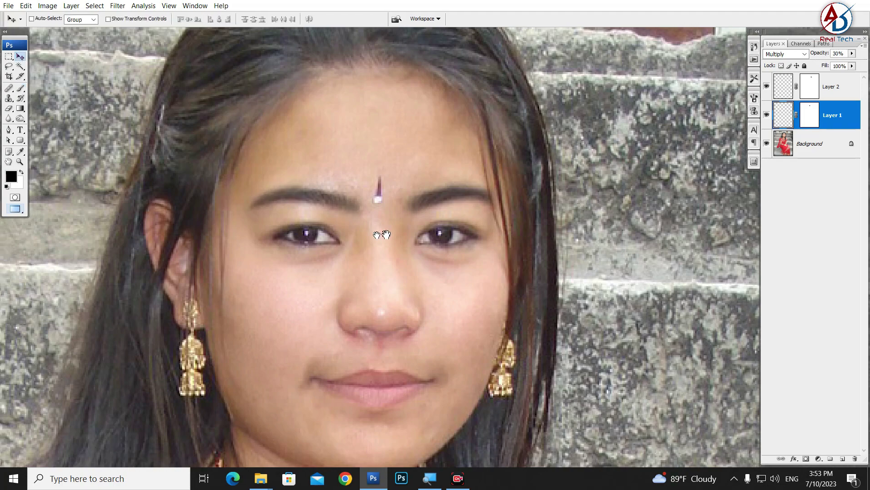
scroll(383, 234, "up", 1)
scroll(412, 233, "up", 1)
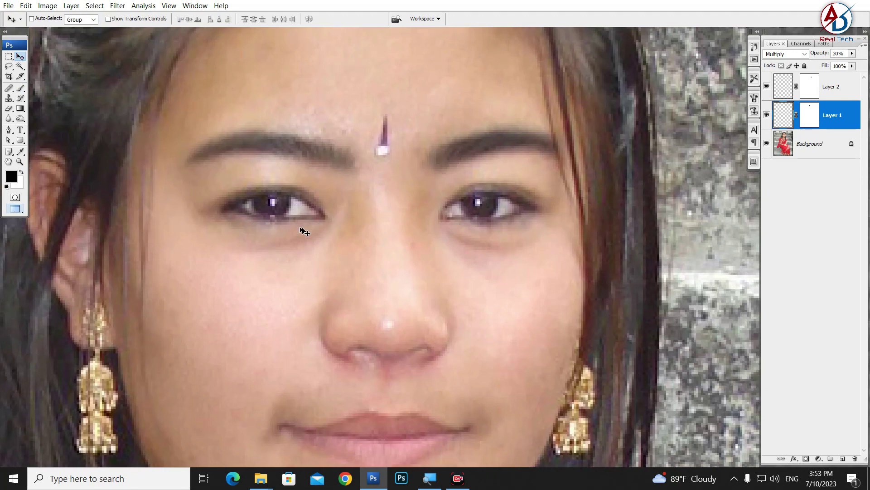
scroll(439, 259, "down", 1)
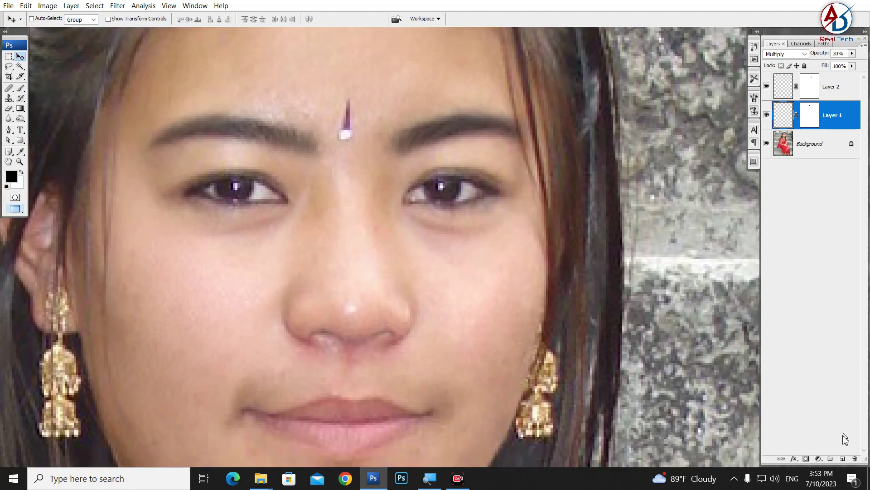
Step: Add Layer 3, zoom in on the left eye, and shrink the brush with [ for fine lining
left_click(842, 459)
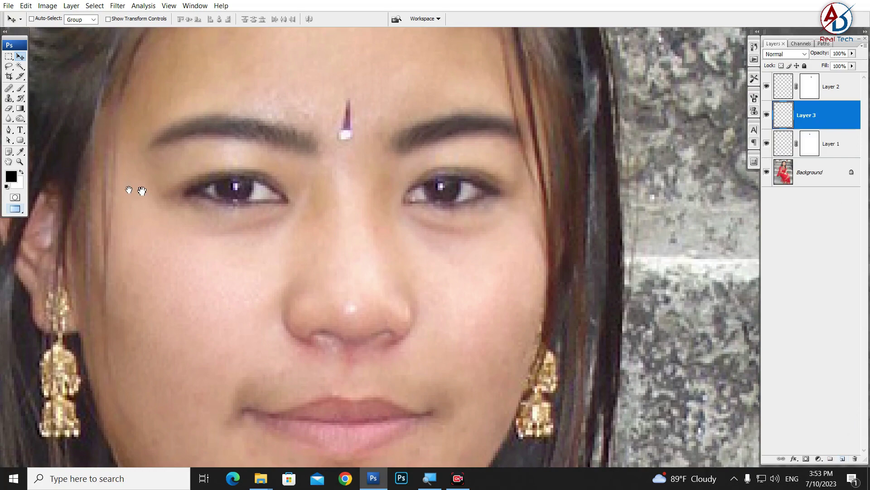
left_click_drag(142, 191, 242, 191)
left_click(8, 130)
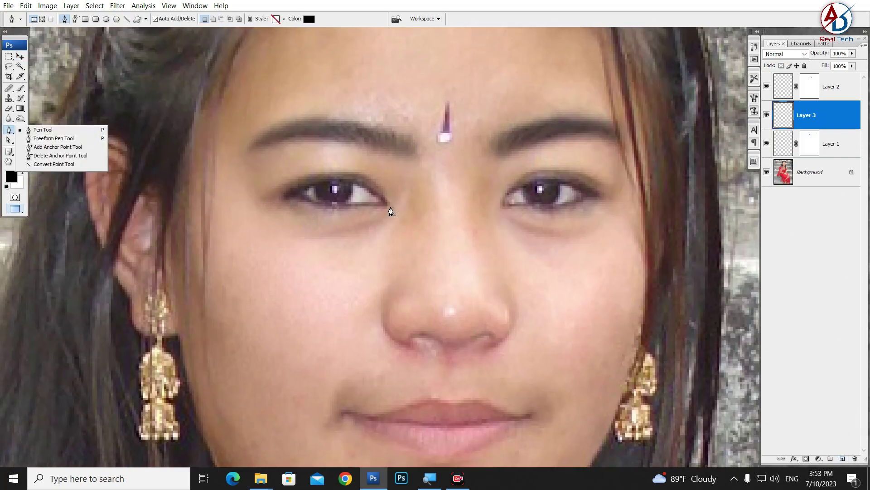
left_click(9, 131)
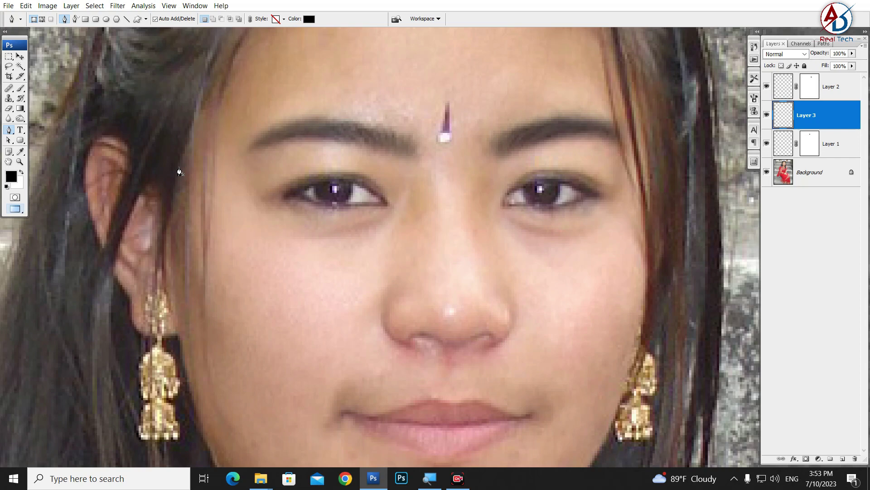
left_click_drag(20, 88, 79, 96)
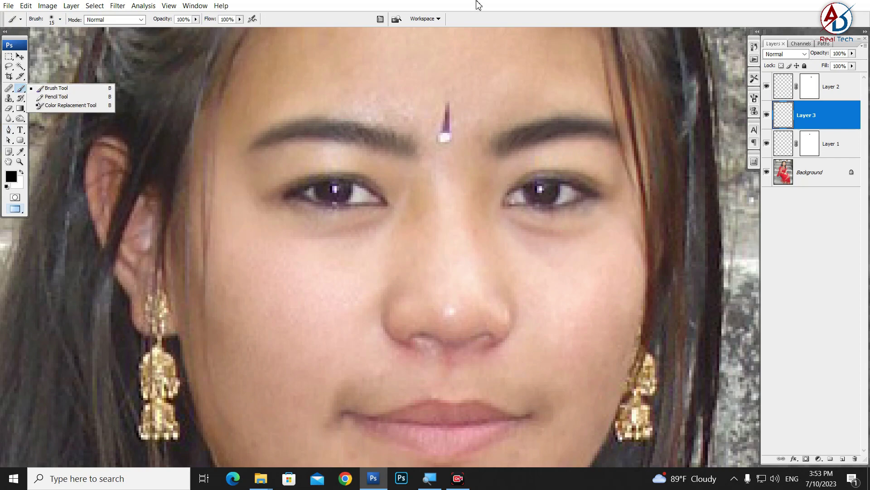
left_click(57, 88)
scroll(499, 252, "up", 1, "alt")
scroll(499, 252, "up", 1)
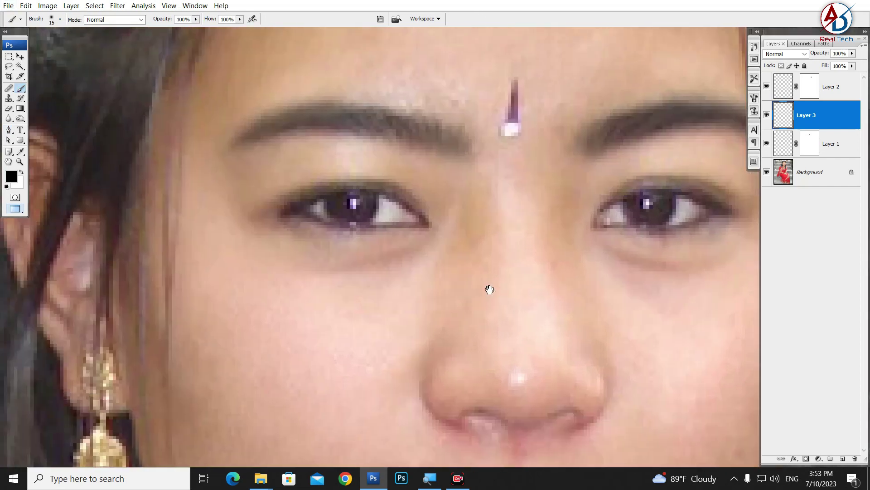
key("bracketleft")
key("bracketleft")
key("bracketleft")
Step: Paint winged black eyeliner along the left eye's lower and upper lids on Layer 3
left_click_drag(427, 226, 287, 211)
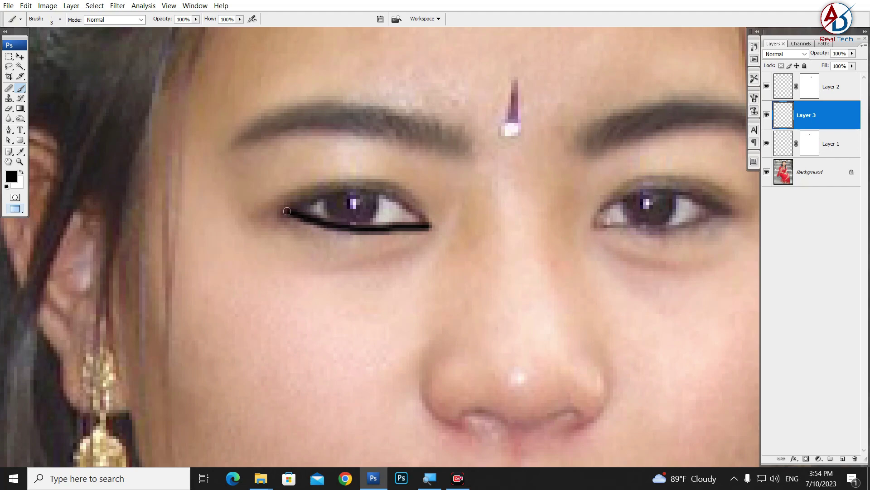
left_click_drag(289, 211, 425, 219)
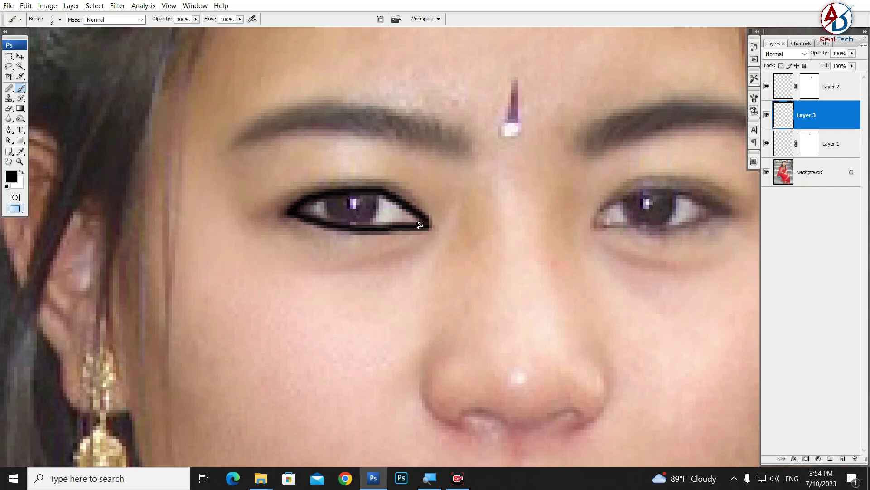
key("ctrl+z")
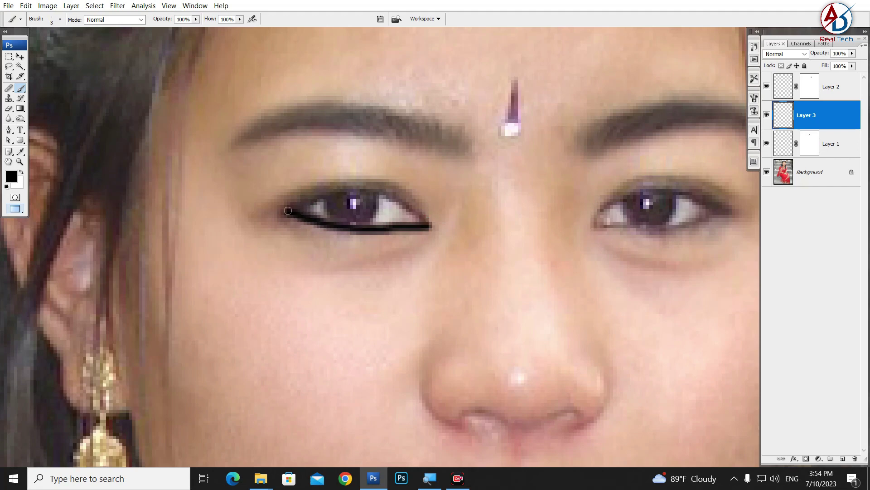
mouse_move(287, 211)
left_mouse_down()
mouse_move(413, 205)
mouse_move(430, 222)
left_mouse_up()
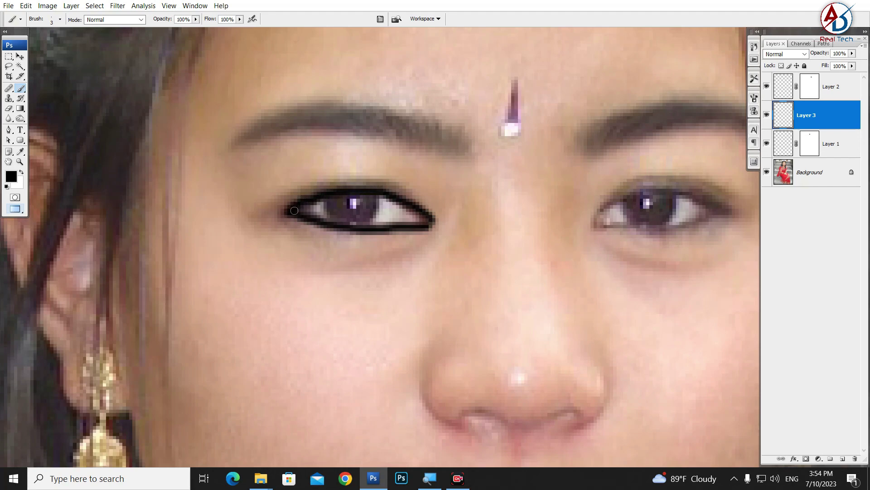
left_click_drag(294, 210, 288, 209)
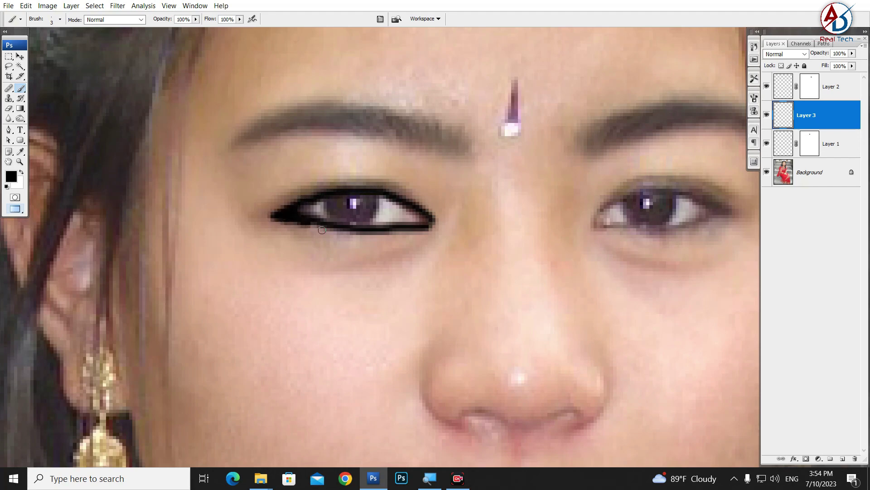
Step: Fade Layer 3's eyeliner to 27% opacity
scroll(363, 247, "down", 2)
scroll(340, 231, "down", 2)
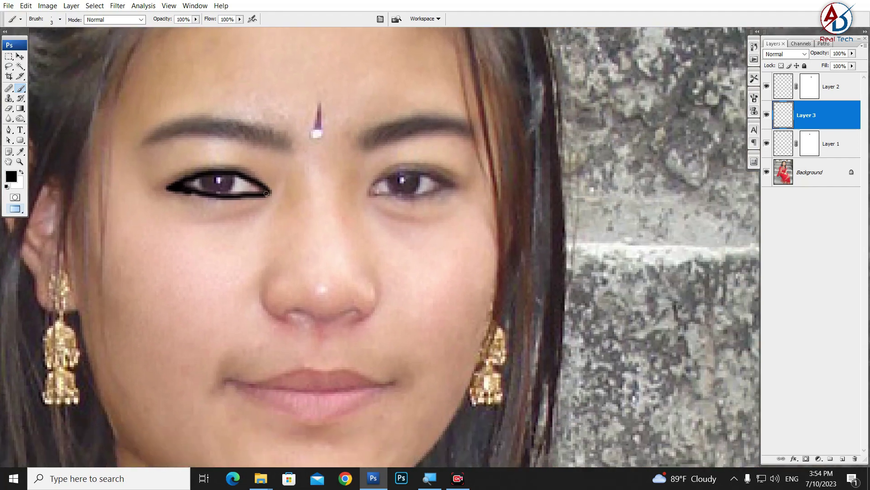
left_click_drag(277, 226, 330, 256)
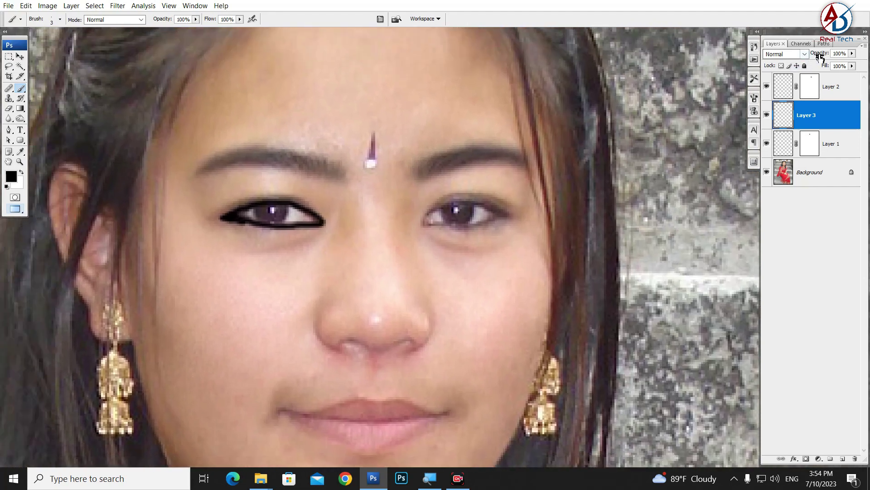
left_click_drag(820, 58, 796, 59)
scroll(352, 254, "down", 3)
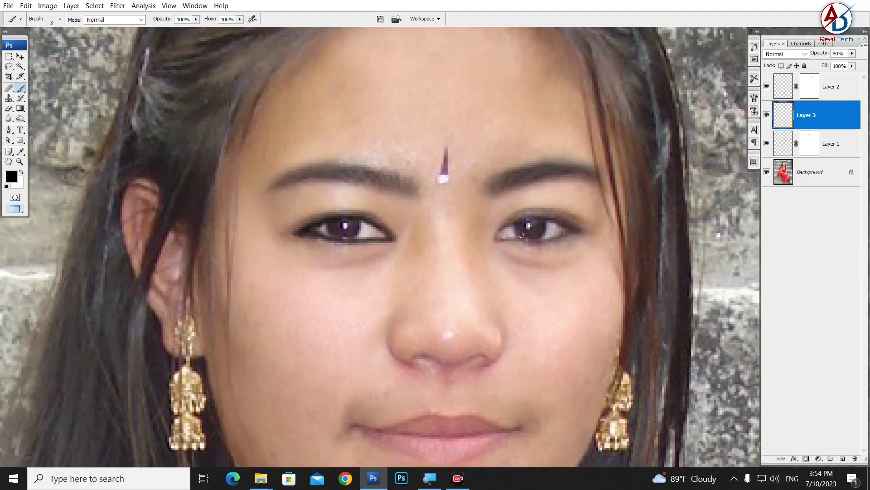
scroll(352, 254, "up", 2)
key("alt+space")
key("Escape")
left_click_drag(463, 281, 440, 316)
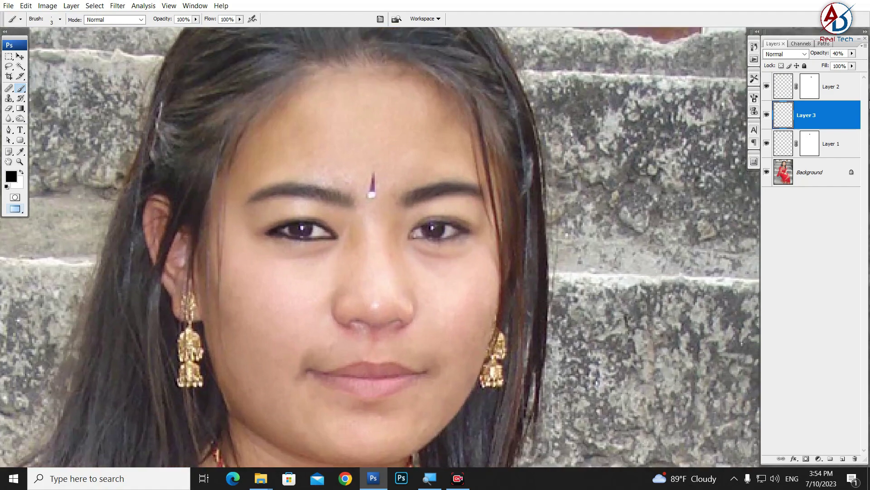
left_click_drag(824, 61, 815, 56)
scroll(376, 270, "down", 1)
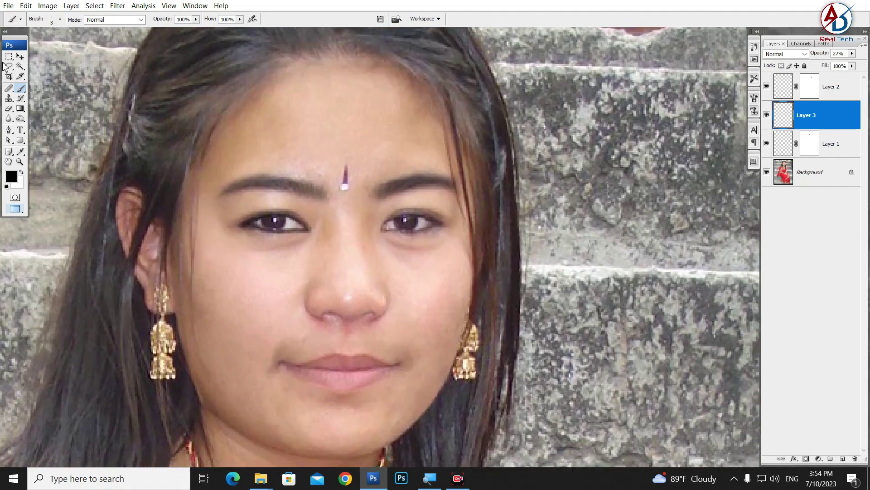
left_click(20, 56)
scroll(273, 285, "up", 2)
scroll(274, 284, "up", 2)
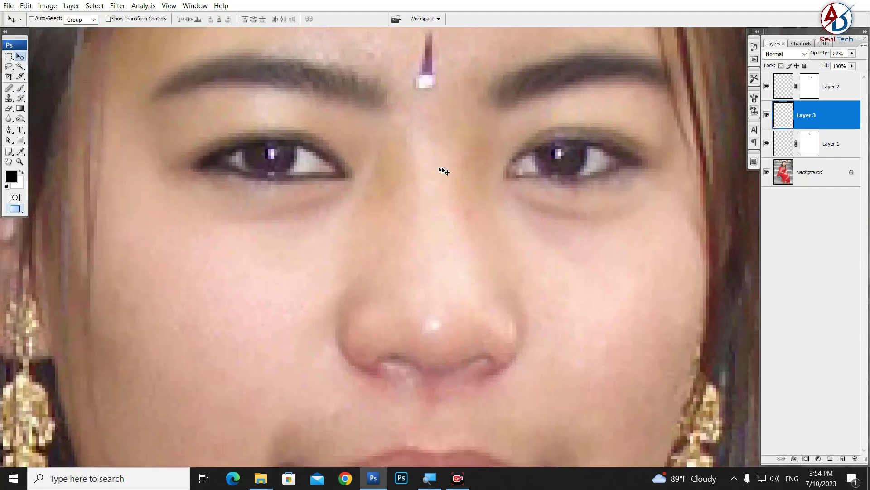
scroll(544, 204, "right", 2)
scroll(544, 204, "up", 1)
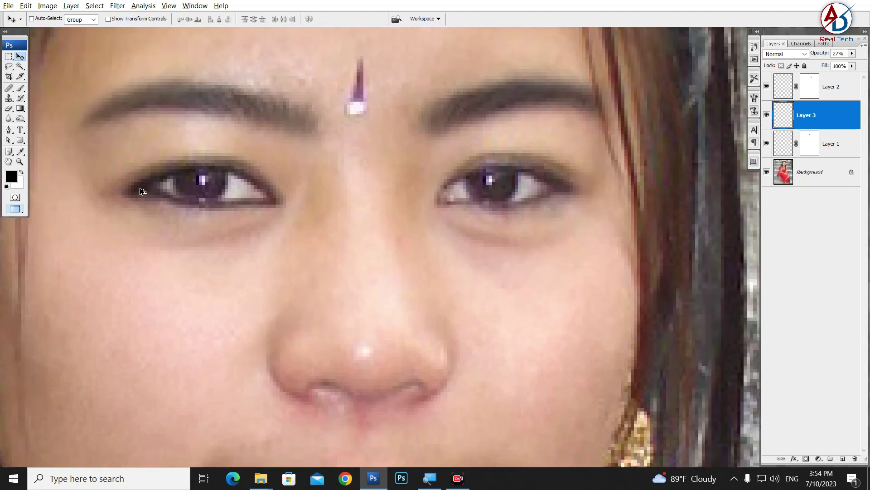
Step: Duplicate the eyeliner onto the right eye, flipped horizontally and narrowed to fit
left_click_drag(141, 191, 431, 180, "alt")
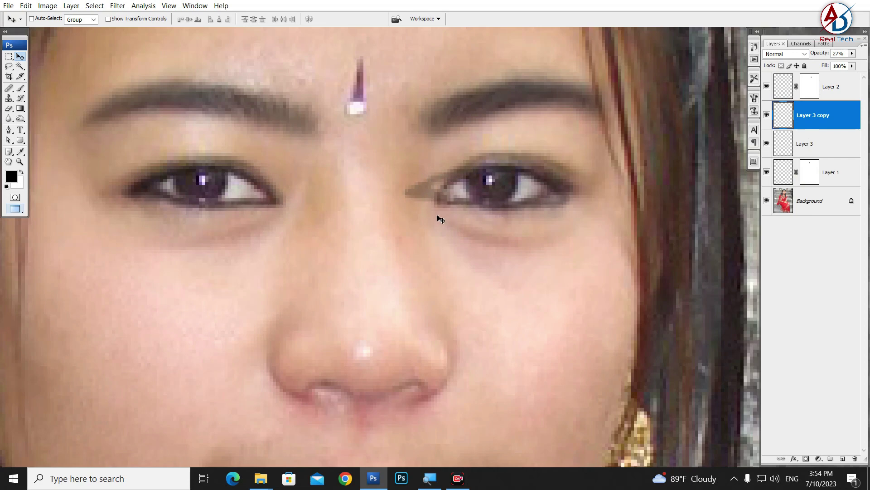
key("ctrl+t")
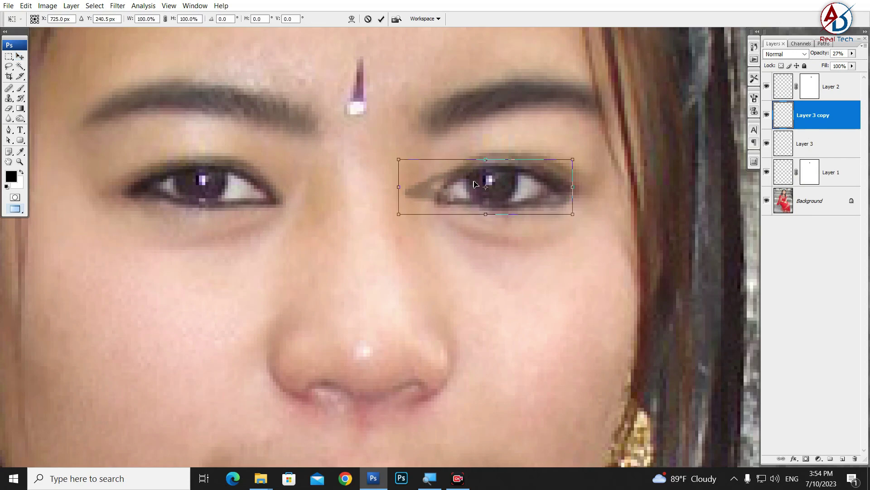
right_click(447, 199)
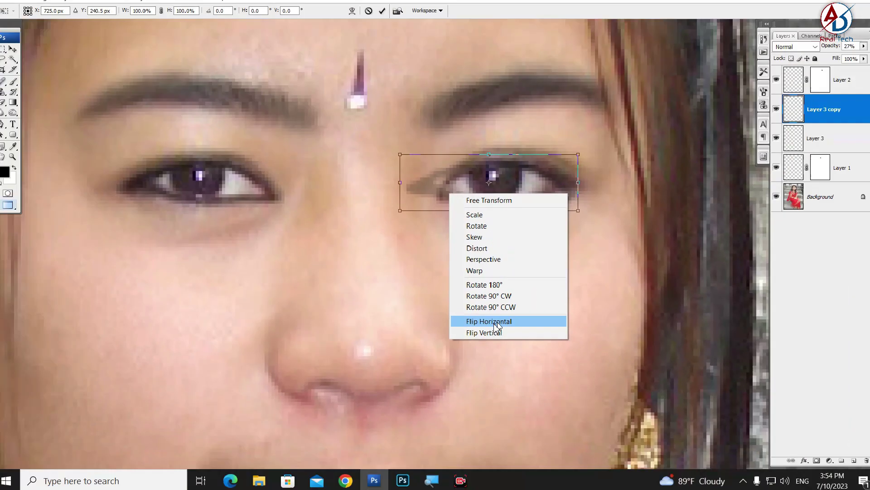
left_click(495, 322)
left_click_drag(467, 211, 487, 209)
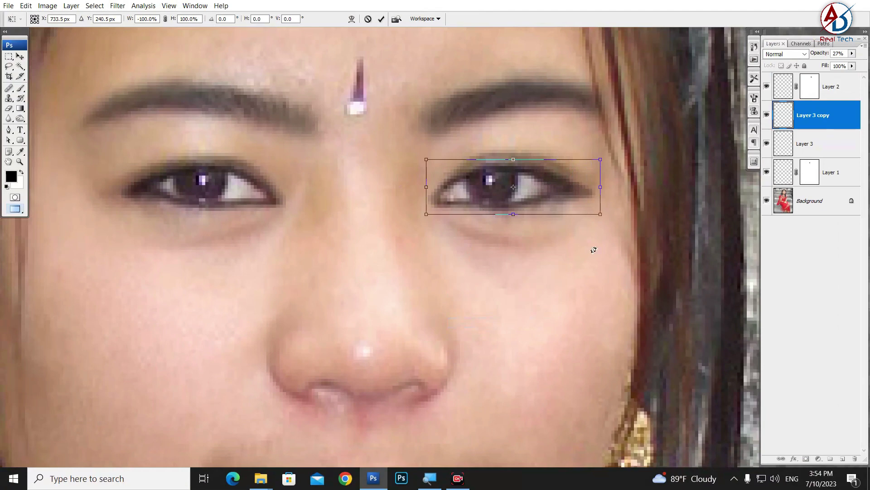
left_click_drag(605, 198, 595, 198)
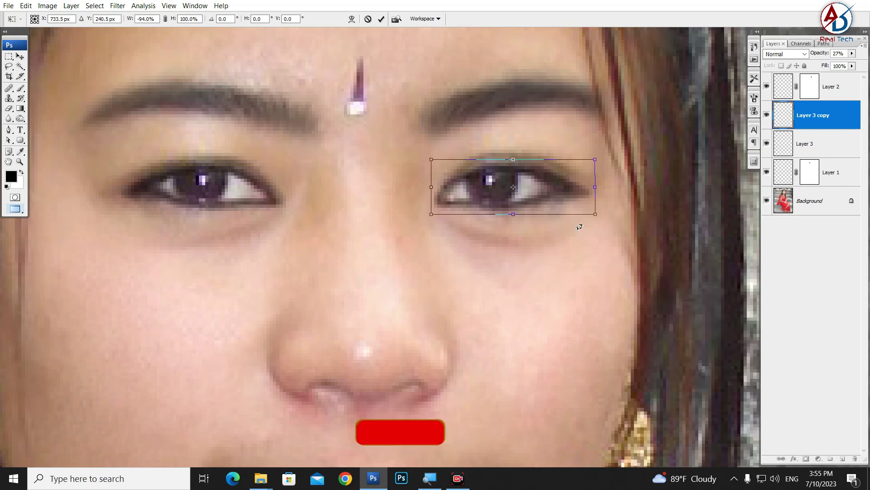
key("Return")
Step: Apply a height adjustment to the copied eyeliner, then zoom in on the lower face
key("ctrl+t")
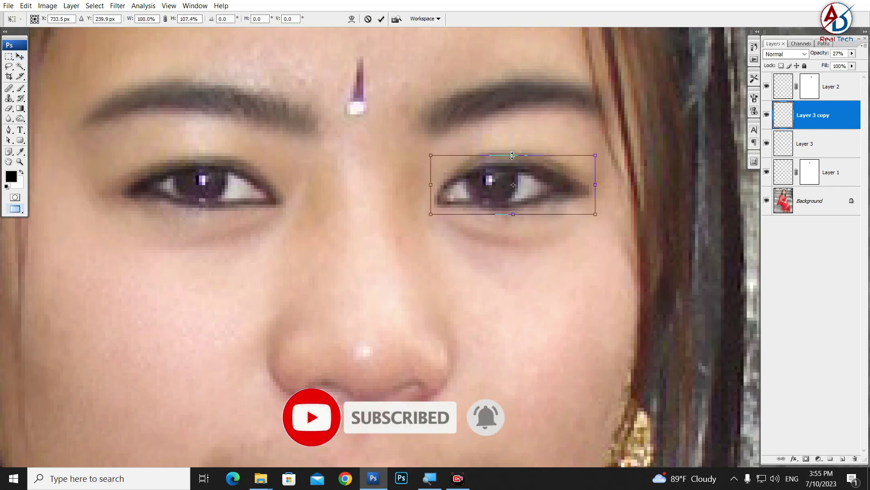
key("Return")
key("ctrl+minus")
key("ctrl+minus")
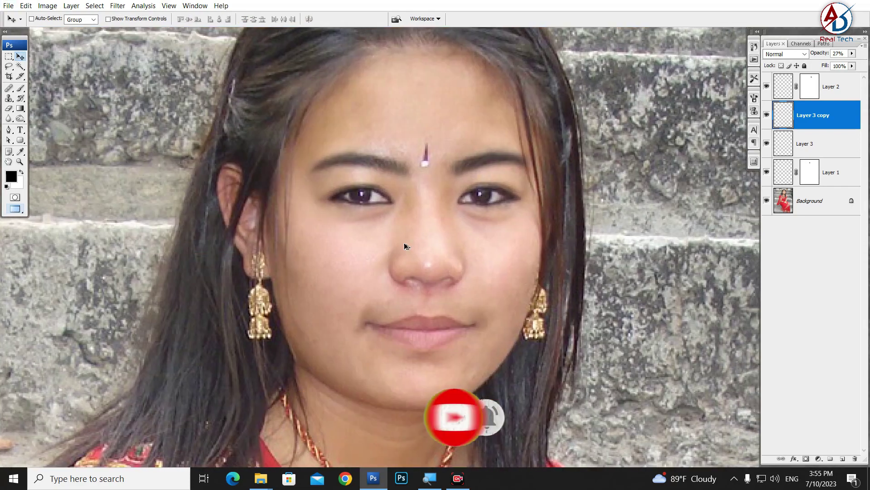
key("ctrl+minus")
key("ctrl+plus")
scroll(429, 146, "up", 1)
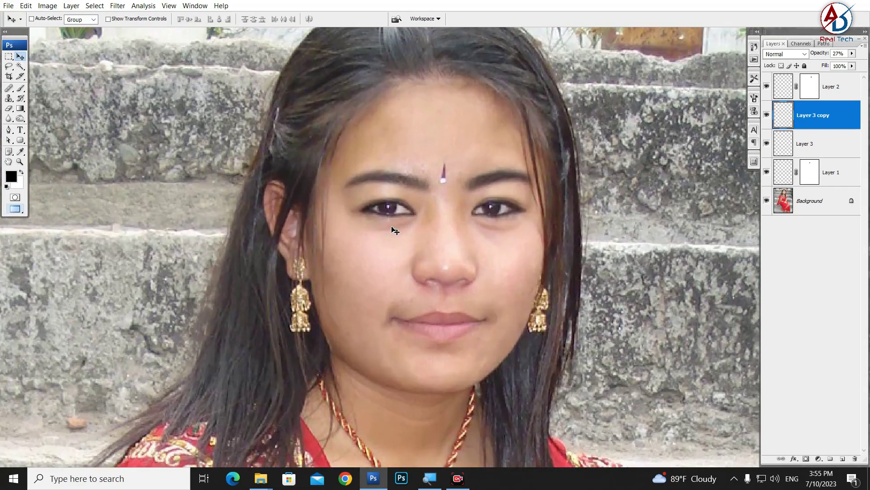
scroll(500, 263, "down", 3)
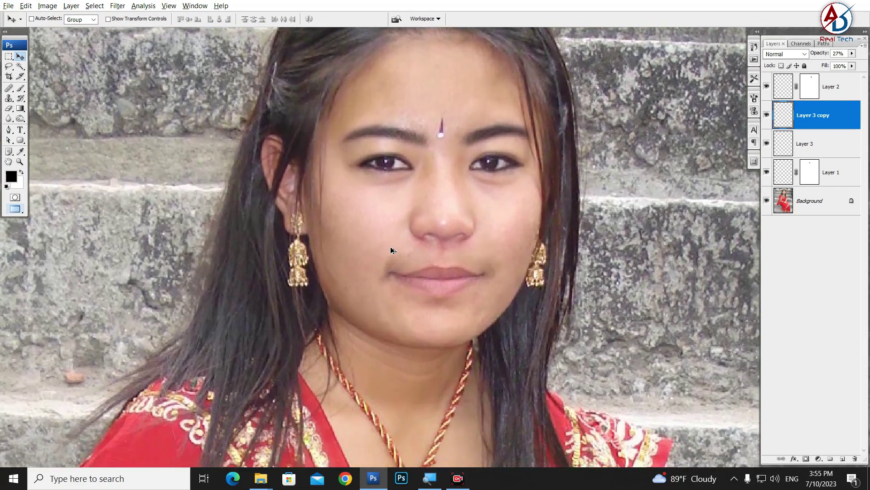
key("ctrl+plus")
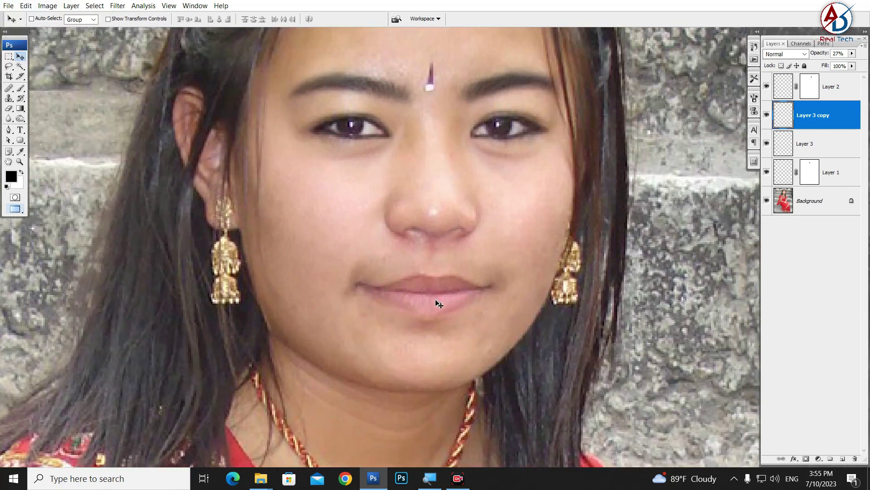
key("ctrl+plus")
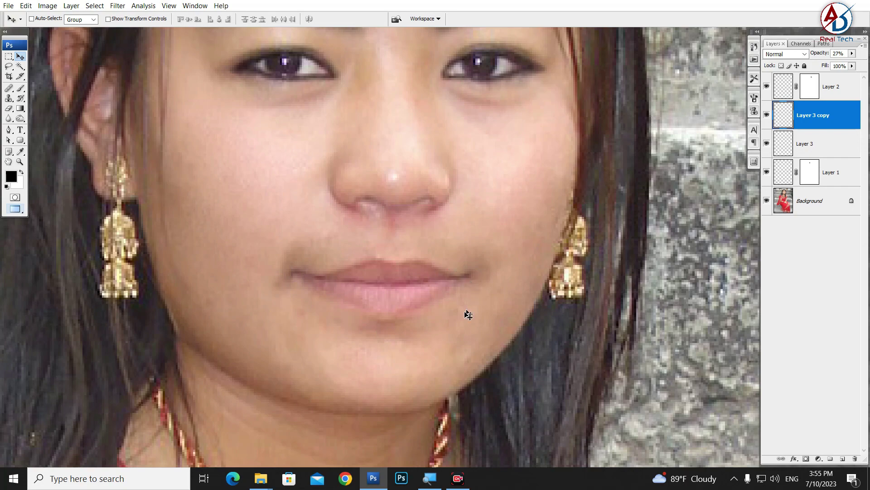
Step: Trace a closed Pen Tool path around the lips
left_click(8, 130)
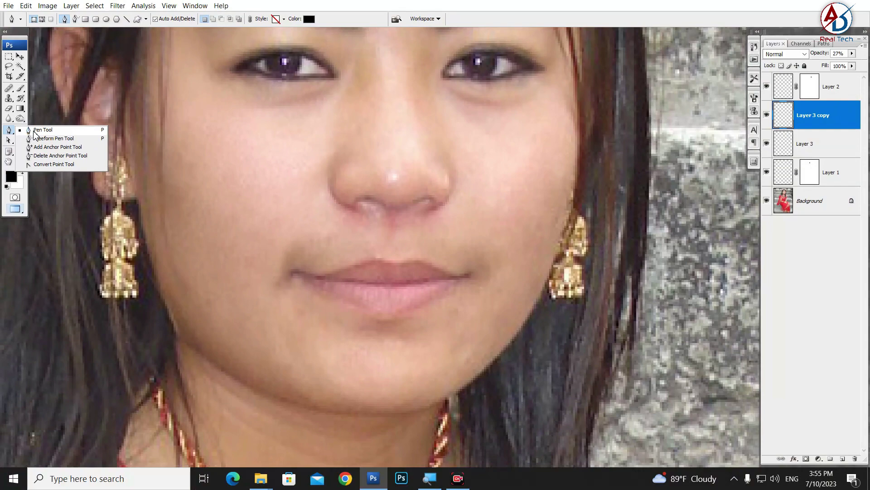
left_click(34, 132)
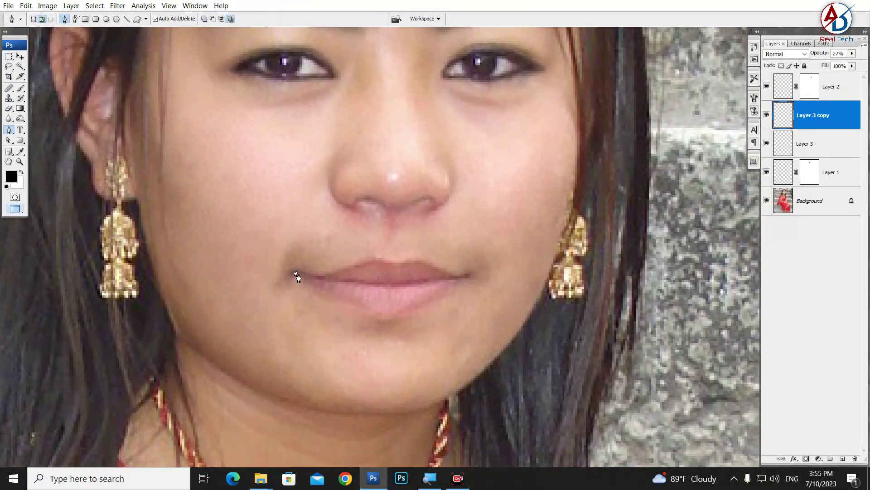
scroll(295, 276, "up", 2)
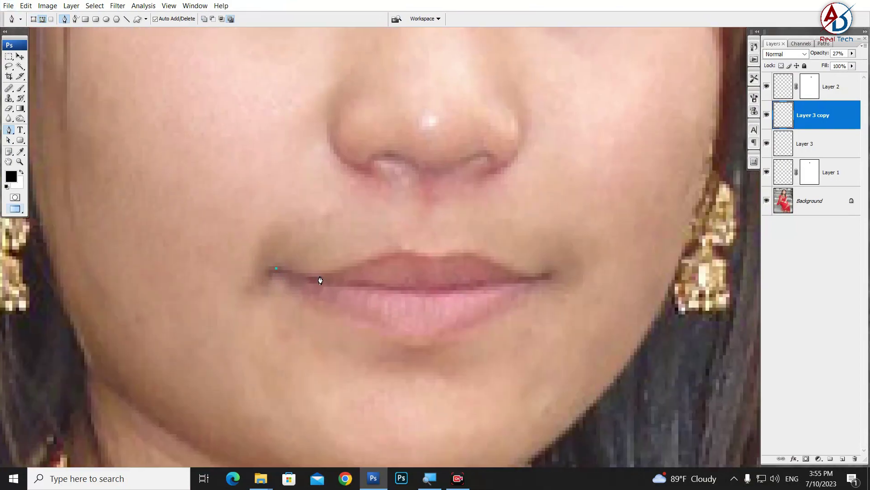
mouse_move(320, 276)
left_mouse_down()
mouse_move(384, 252)
mouse_move(473, 252)
left_mouse_up()
left_click_drag(514, 272, 521, 275)
left_click_drag(484, 323, 482, 328)
left_click_drag(430, 343, 417, 345)
left_click_drag(375, 327, 360, 323)
left_click(321, 302)
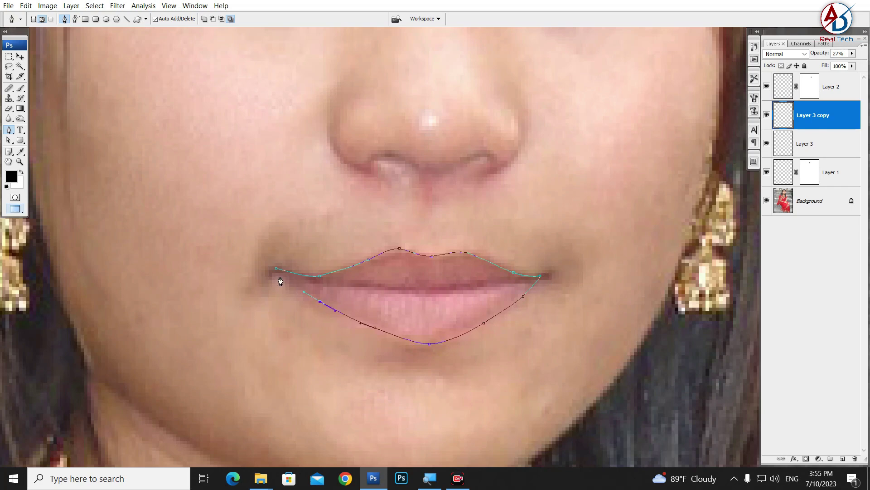
left_click(275, 270)
Step: Convert the lip path into a selection with a 3-pixel feather radius
right_click(376, 282)
left_click(442, 324)
type("3")
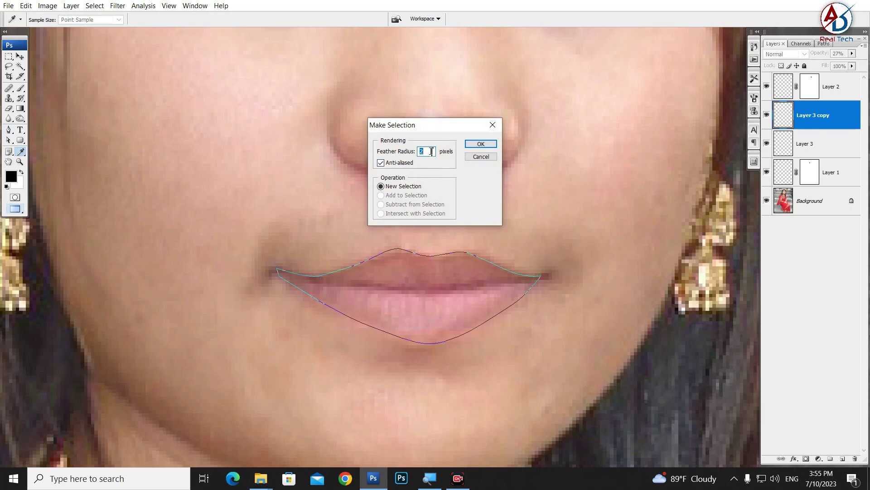
left_click(481, 143)
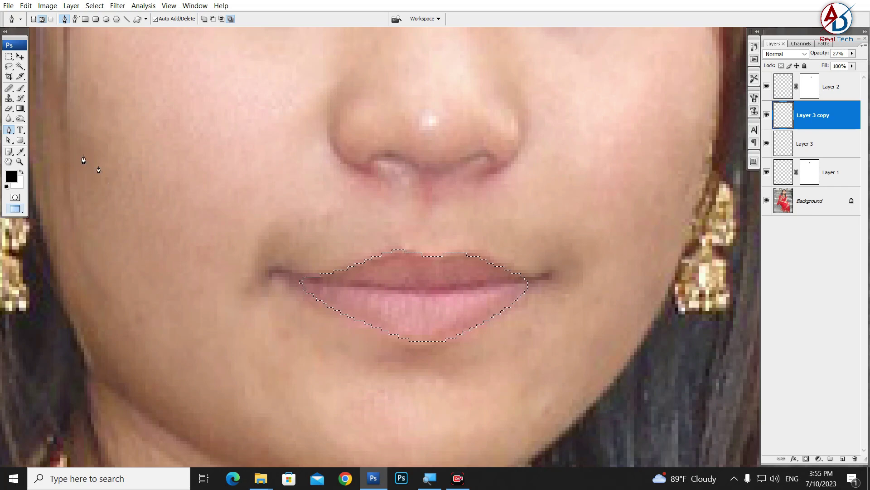
Step: Paint the selected lips red (ff0000) with a 30 px brush on new Layer 4
left_click(21, 88)
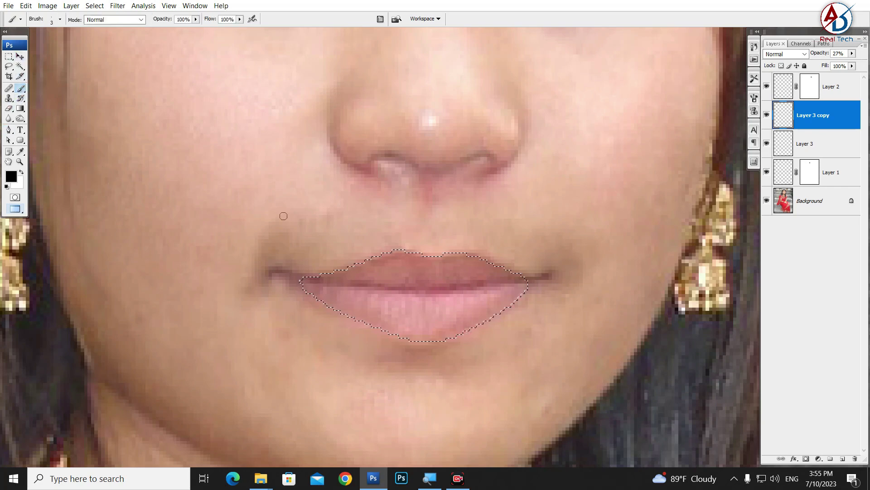
left_click(11, 178)
type("255")
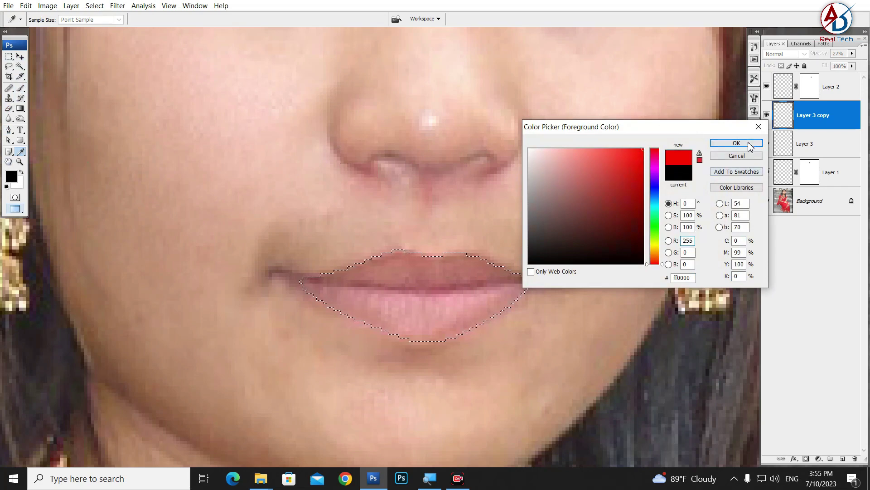
left_click(732, 143)
left_click(842, 459)
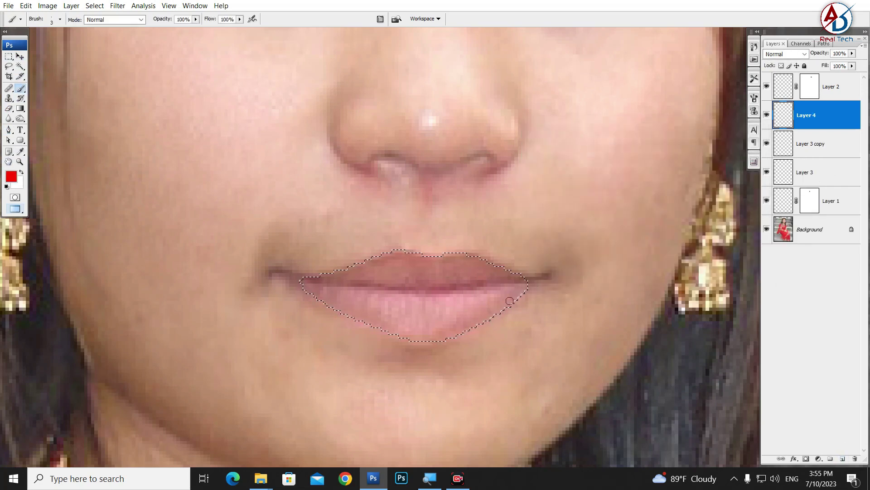
key("bracketright")
key("bracketright")
key("bracketright")
mouse_move(503, 293)
left_mouse_down()
mouse_move(447, 320)
mouse_move(311, 268)
mouse_move(528, 291)
left_mouse_up()
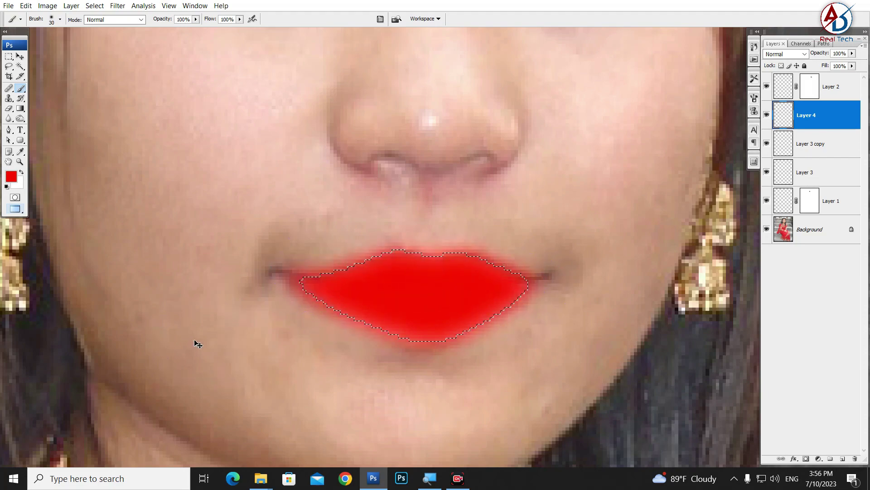
Step: Deselect, test Multiply and lower opacity on Layer 4, restore 100%, then undo
key("ctrl+d")
key("ctrl+minus")
key("ctrl+plus")
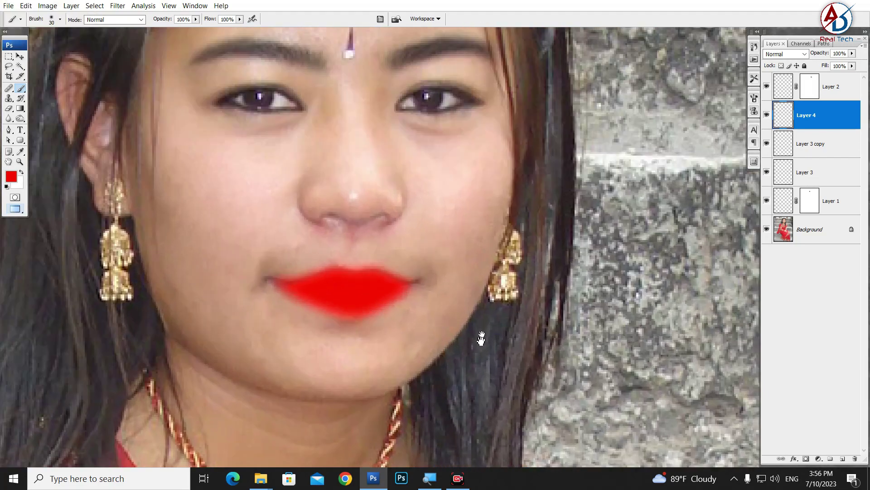
left_click(804, 54)
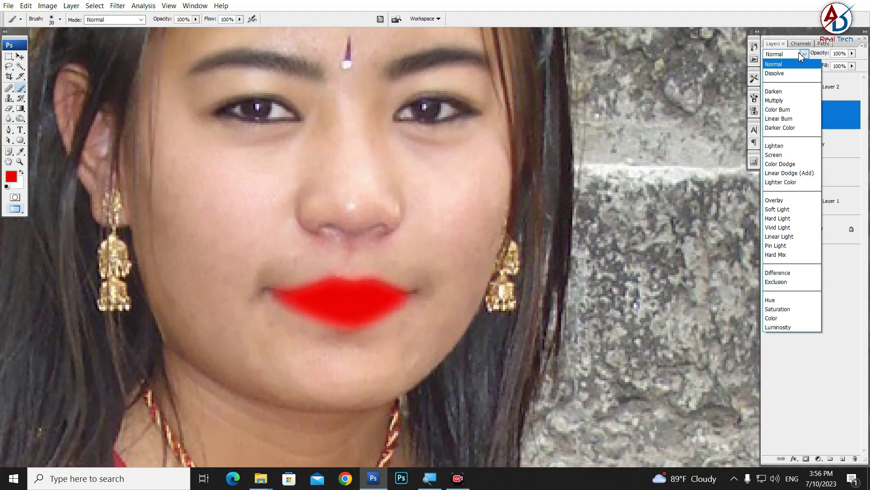
left_click(774, 101)
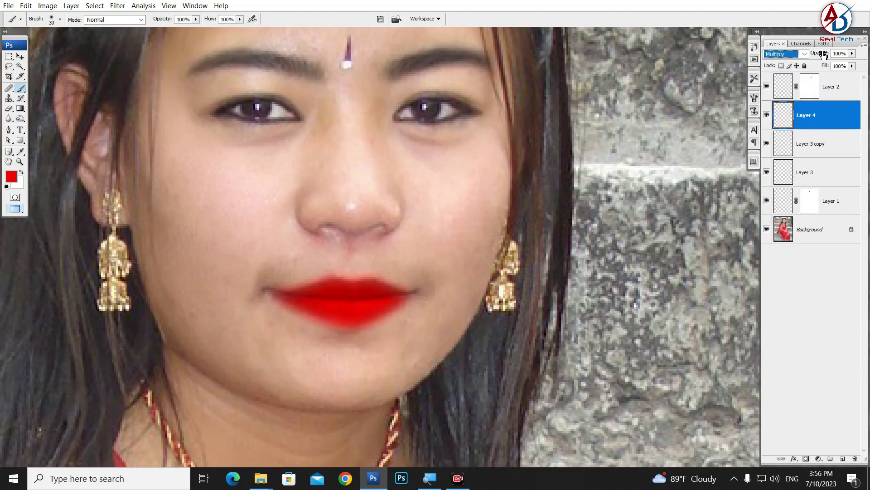
left_click_drag(823, 54, 806, 57)
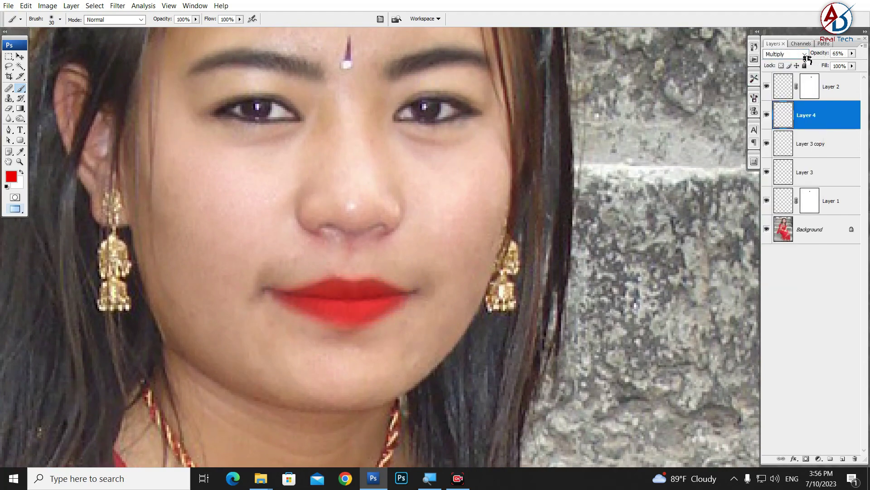
double_click(840, 53)
type("100")
key("Return")
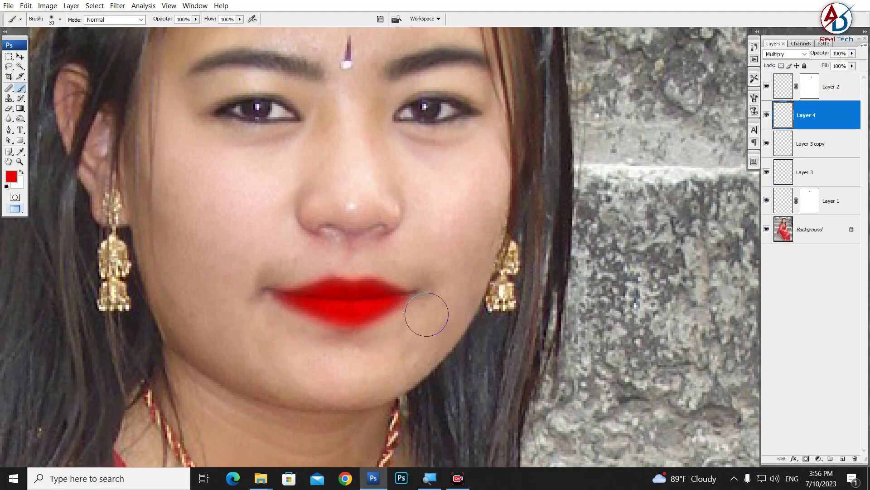
left_click_drag(426, 306, 579, 285)
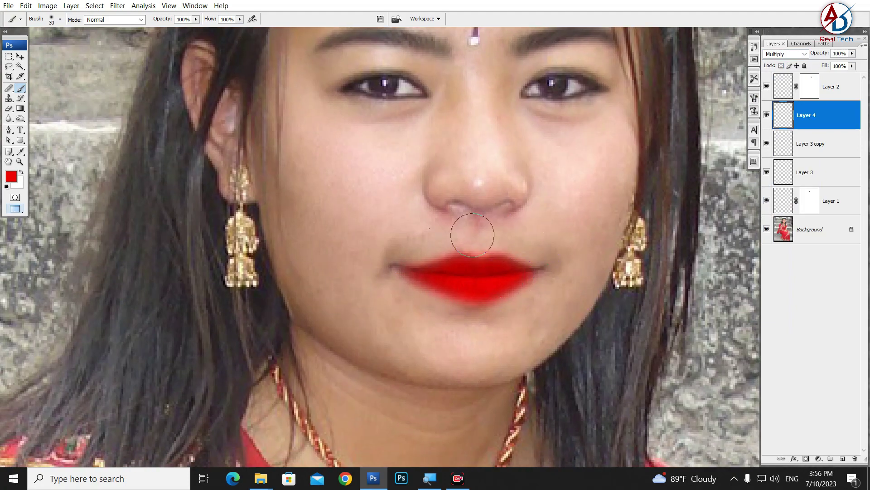
key("shift+alt+n")
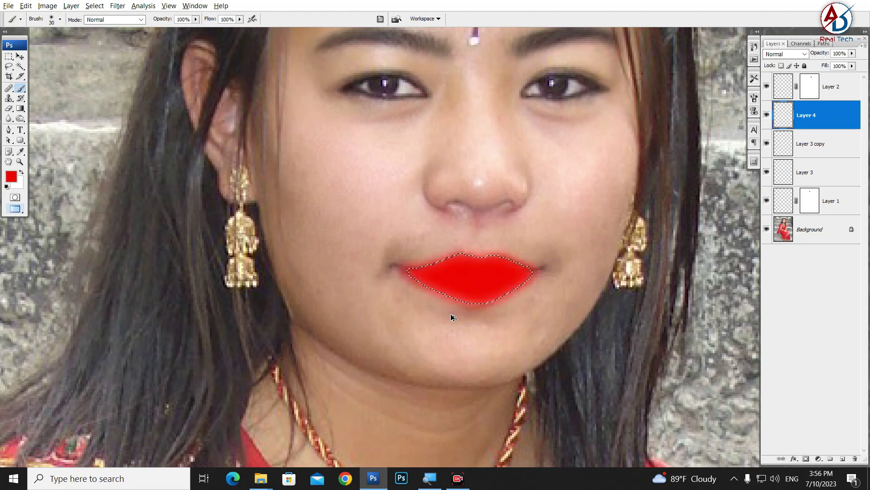
Step: Undo the red paint and recreate the selection from the lip path
key("ctrl+alt+z")
key("ctrl+alt+z")
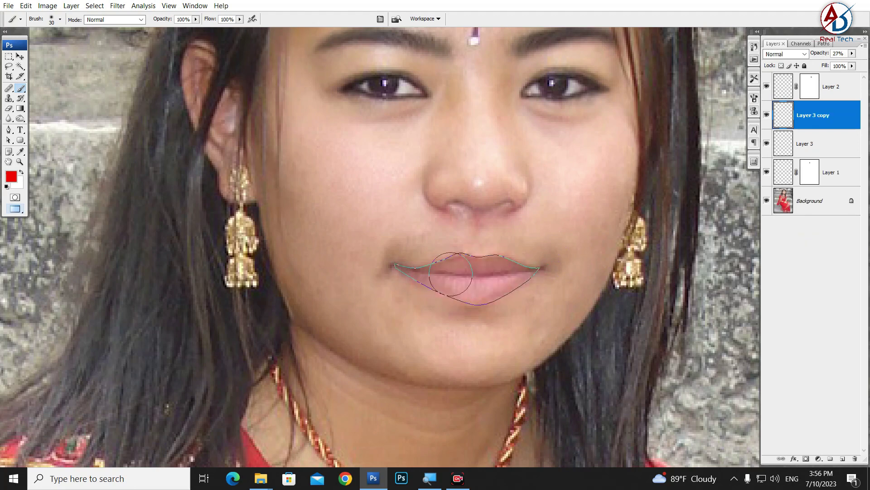
left_click(9, 130)
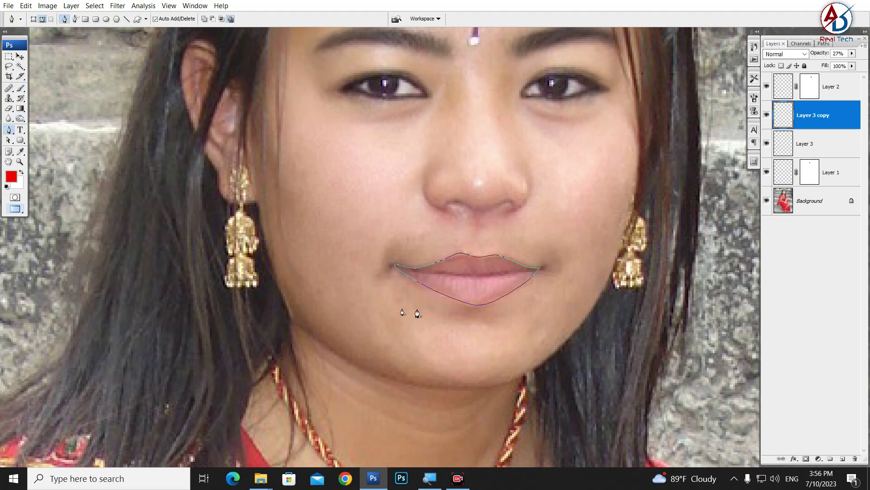
right_click(463, 267)
left_click(499, 312)
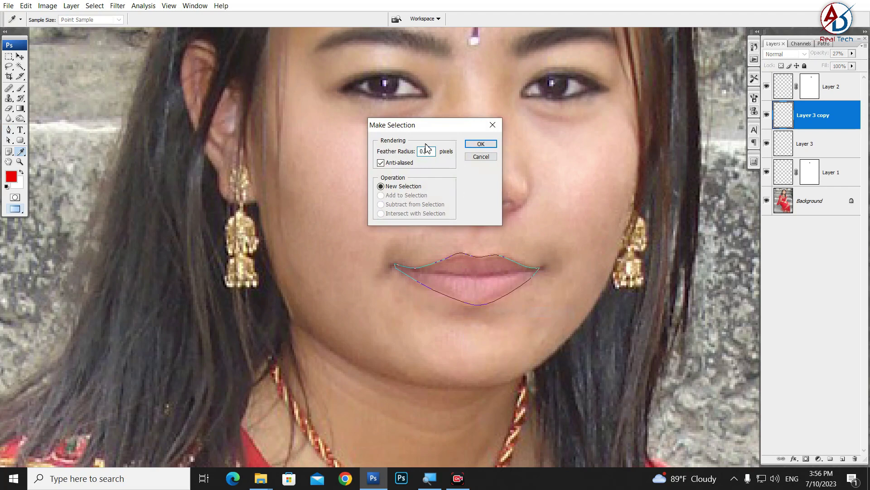
key("Return")
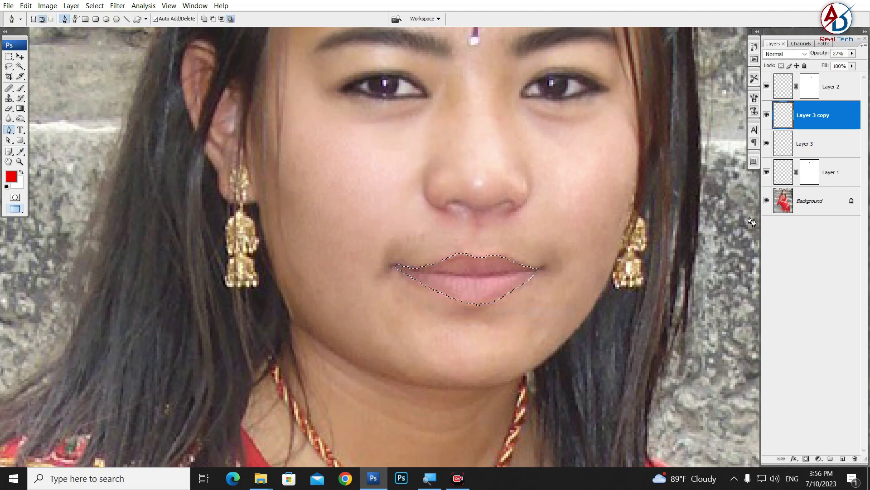
Step: Paint the lips solid red on a fresh Layer 4, then deselect and zoom out
left_click(843, 458)
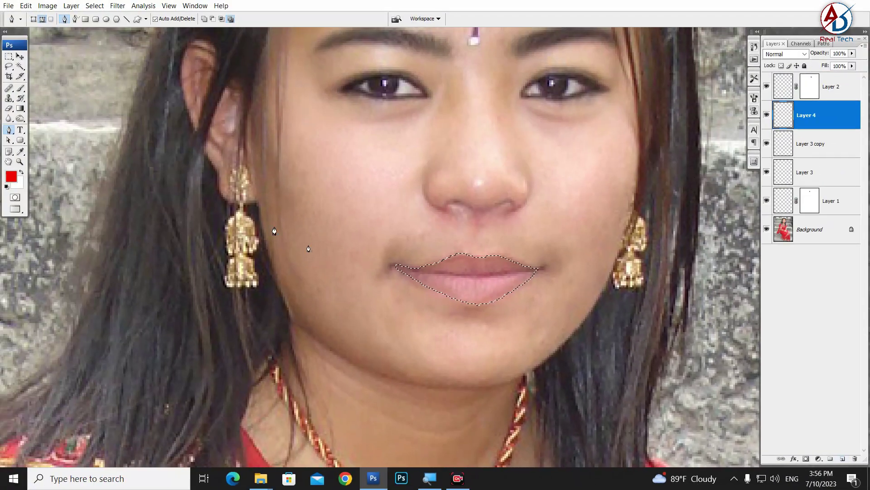
left_click(13, 178)
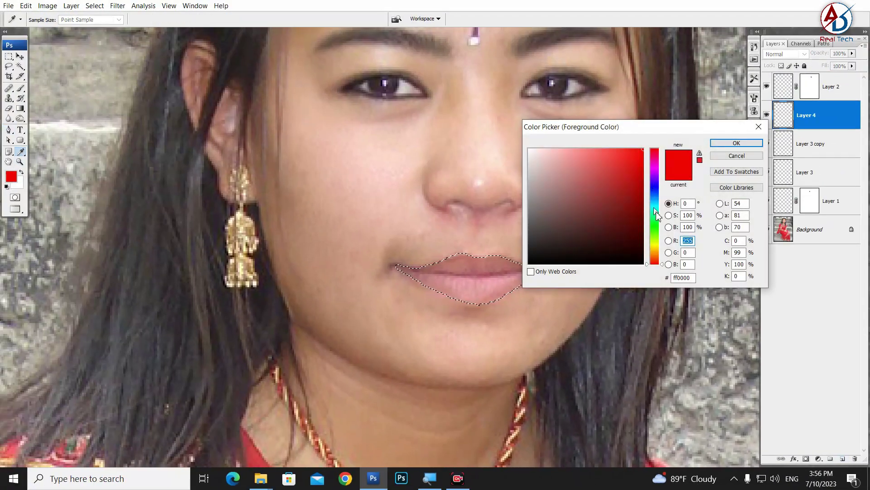
left_click(735, 143)
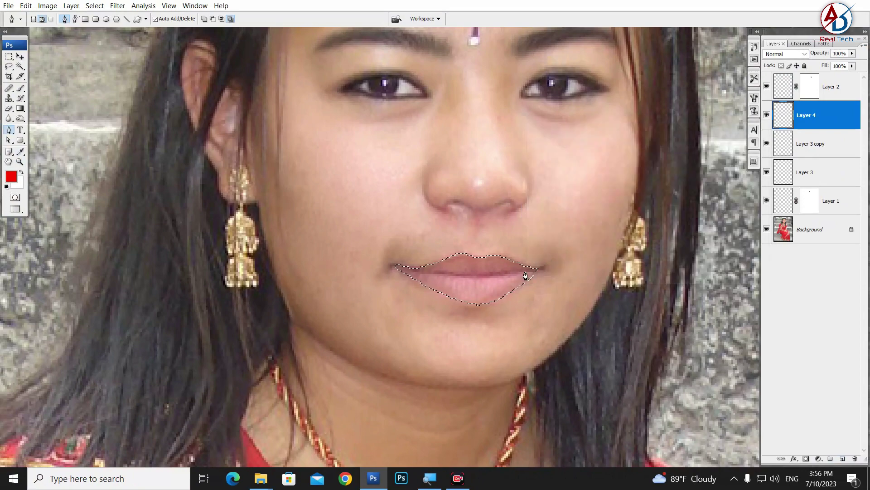
left_click(20, 88)
mouse_move(525, 282)
left_mouse_down()
mouse_move(526, 271)
mouse_move(382, 257)
mouse_move(538, 280)
left_mouse_up()
key("ctrl+d")
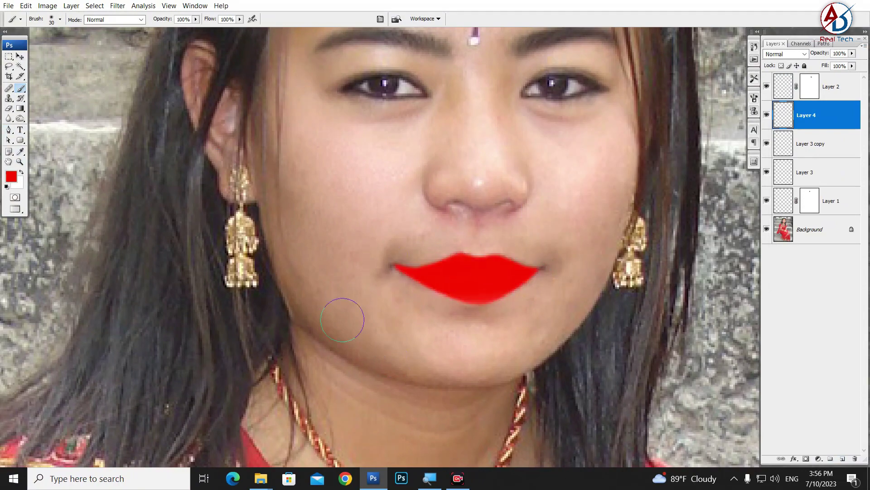
key("ctrl+plus")
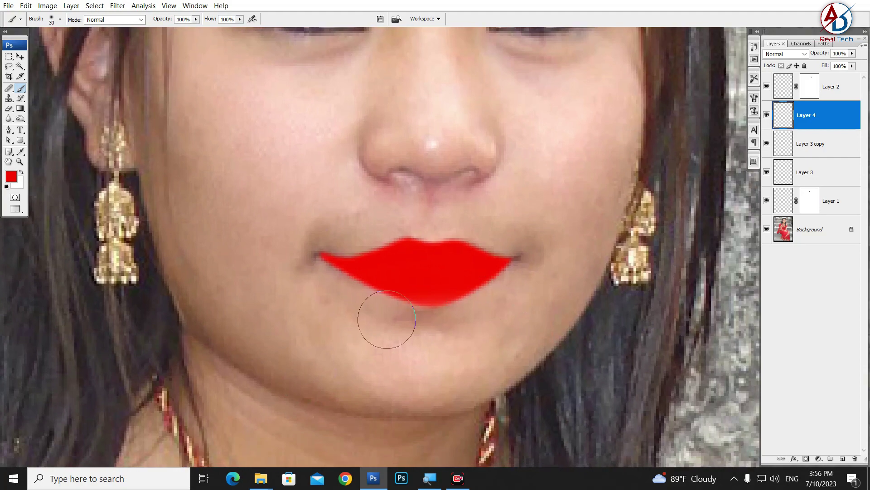
key("ctrl+minus")
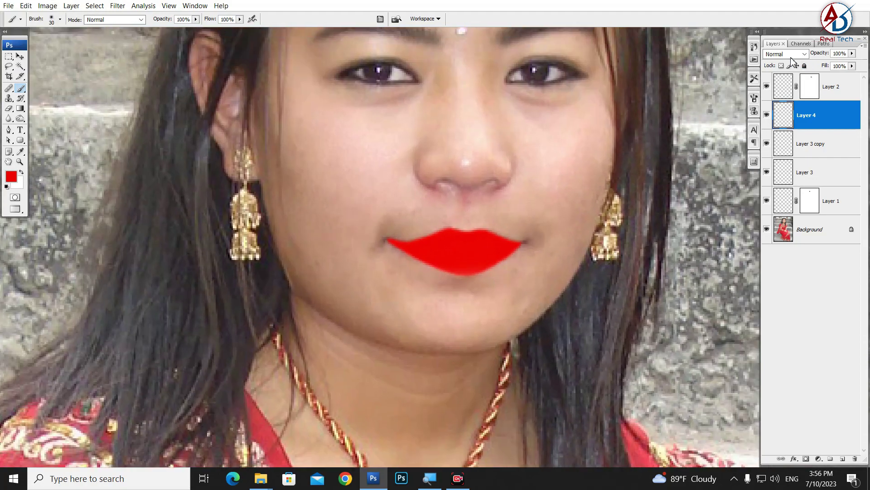
Step: Set Layer 4 to Multiply and fade its red out of lighter underlying tones in Blending Options
left_click(796, 54)
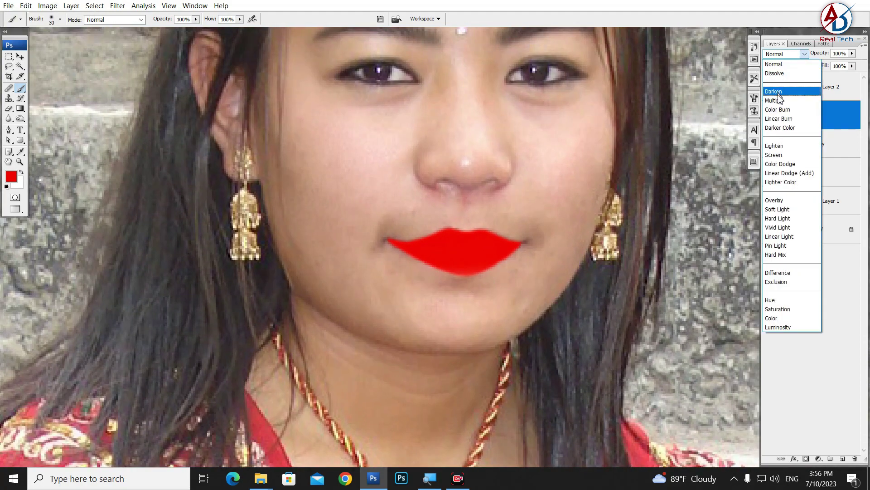
left_click(784, 101)
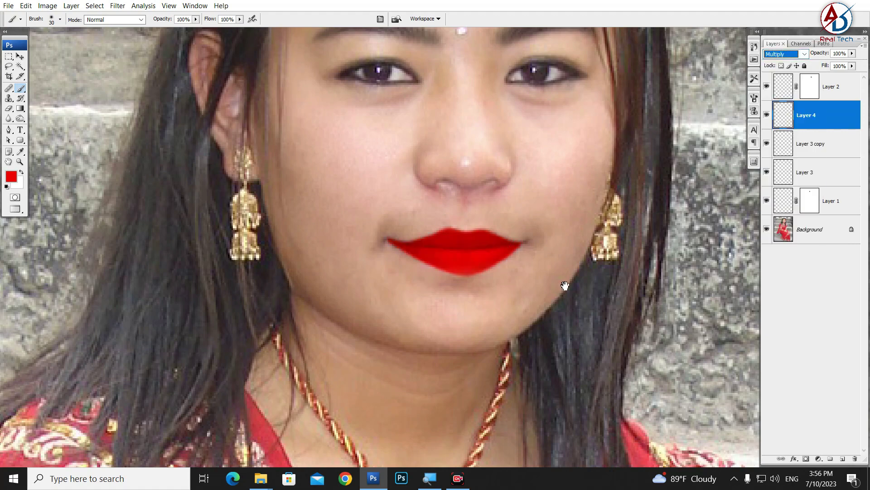
left_click_drag(565, 285, 510, 276)
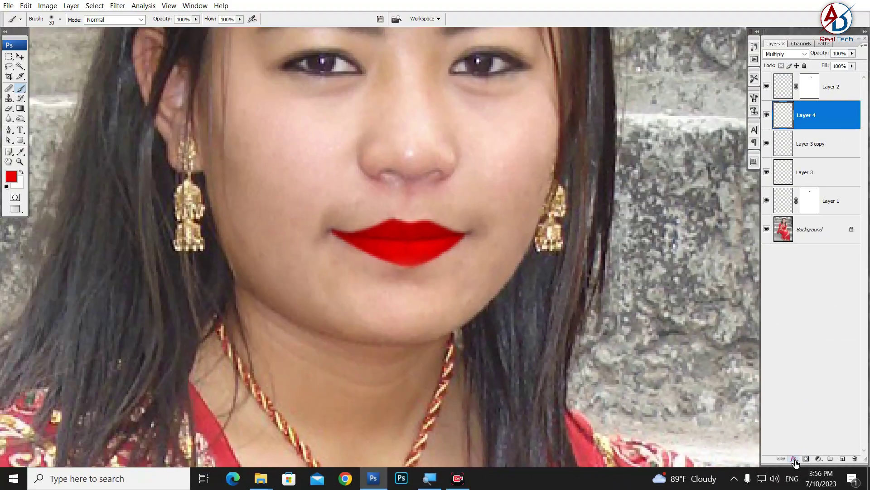
left_click(793, 459)
left_click(805, 340)
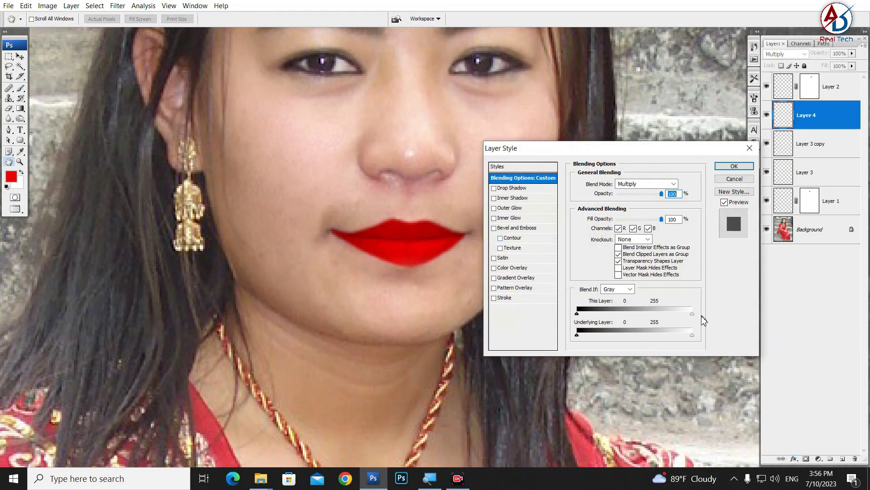
left_click_drag(685, 319, 619, 316)
left_click_drag(675, 313, 653, 314)
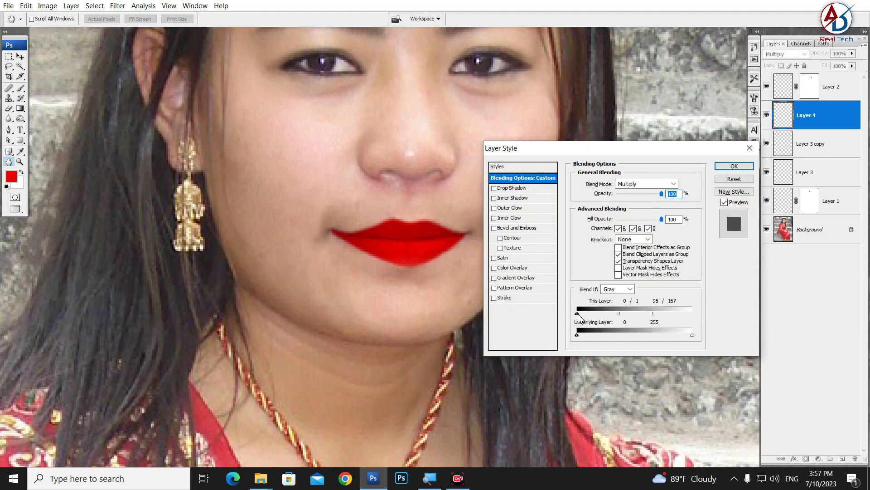
left_click_drag(578, 314, 630, 314)
left_click(735, 166)
Step: Refine the Underlying Layer sliders so highlights show through and the darkest tones (black split 10) are skipped
left_click(794, 458)
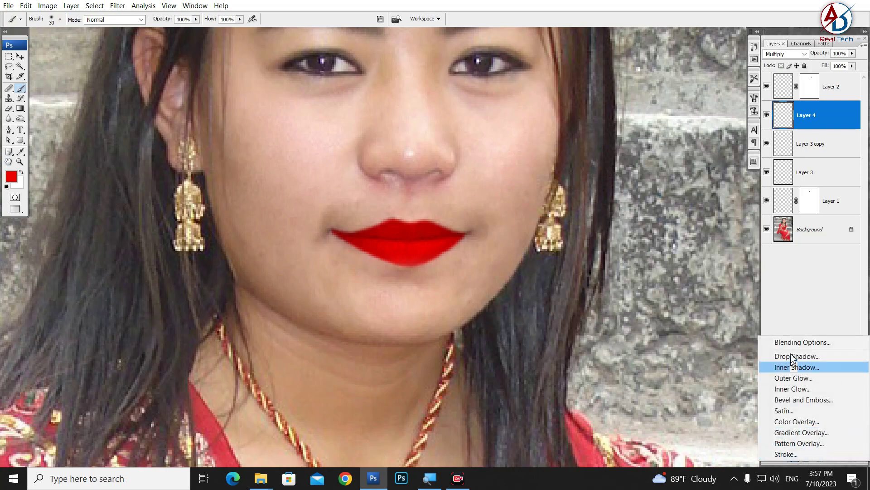
left_click(802, 343)
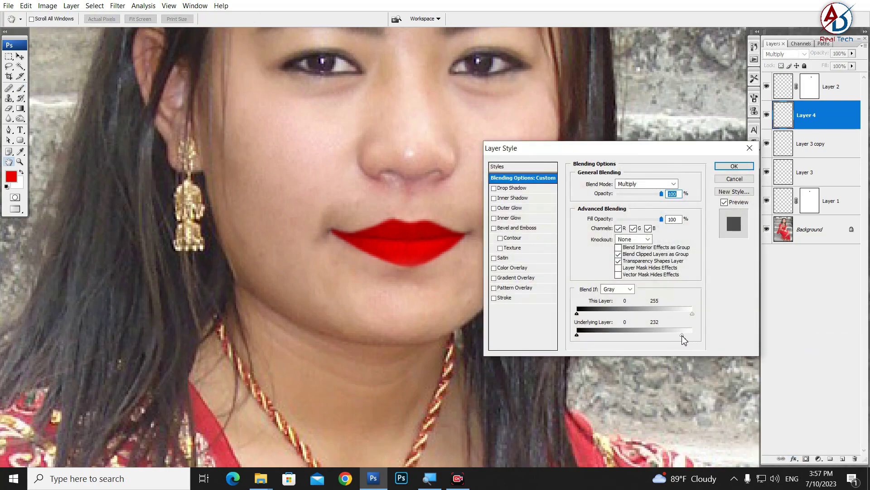
left_click_drag(679, 336, 626, 340)
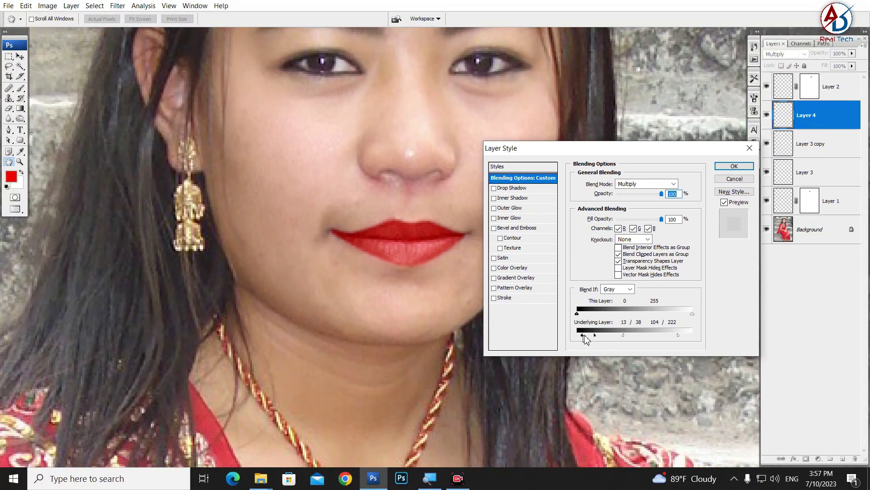
left_click_drag(584, 335, 581, 337)
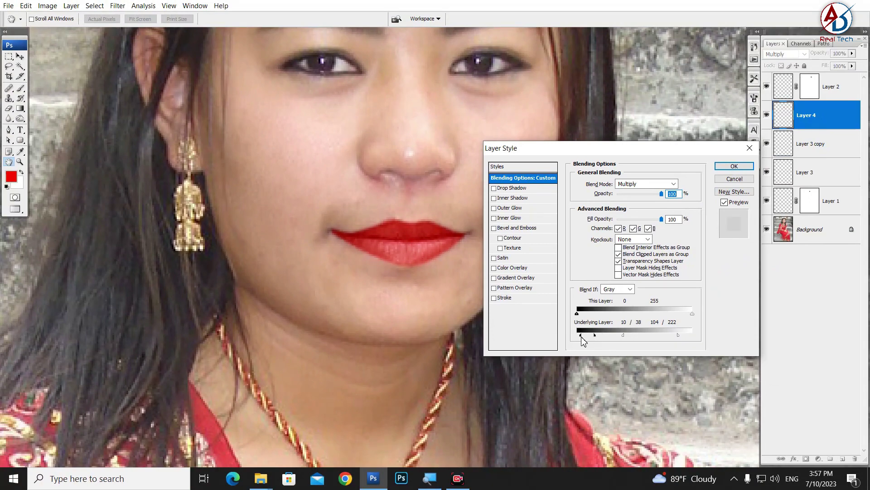
left_click(734, 165)
key("b")
key("ctrl+0")
Step: Zoom back in on the face and reopen Layer 4's Blending Options with the Move tool active
key("ctrl+plus")
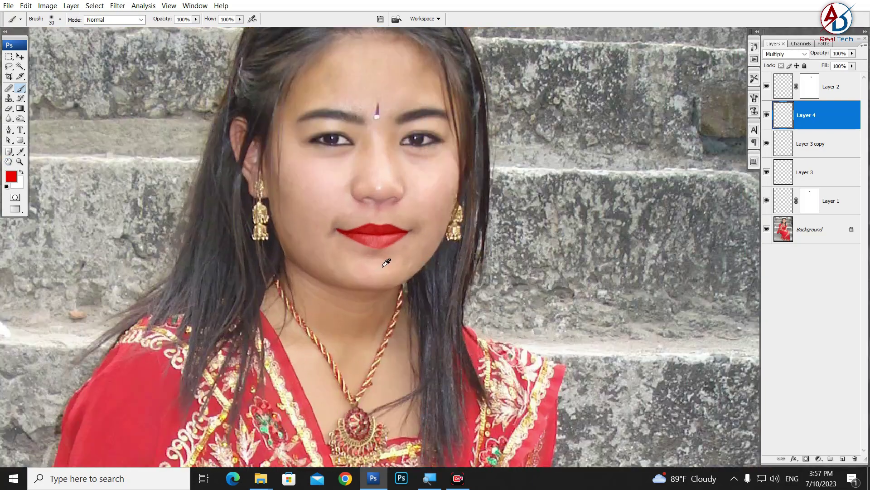
key("ctrl+plus")
left_click(20, 55)
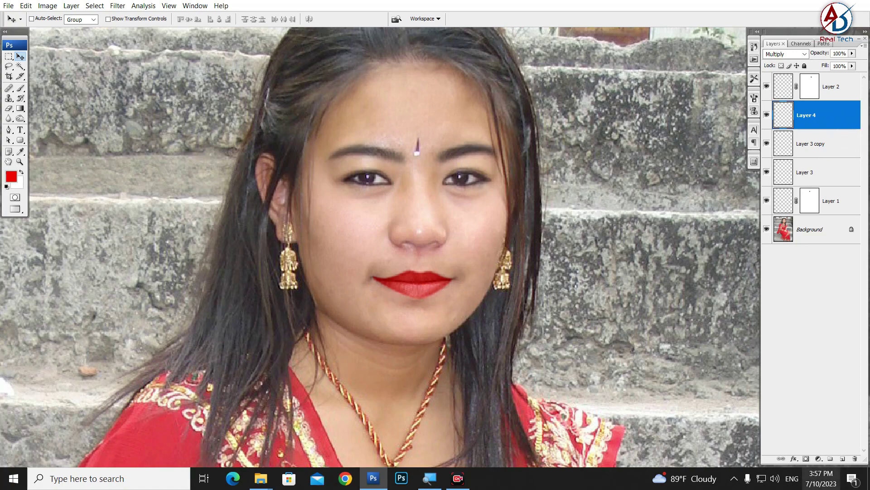
left_click(794, 459)
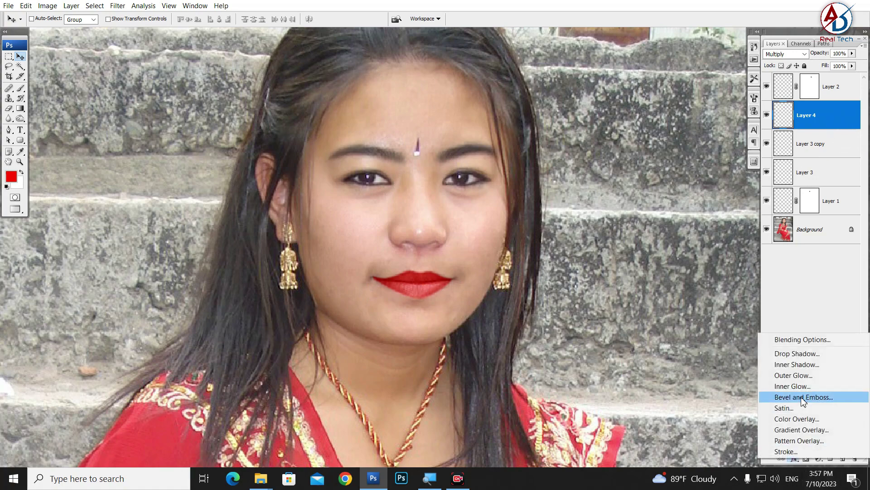
left_click(815, 340)
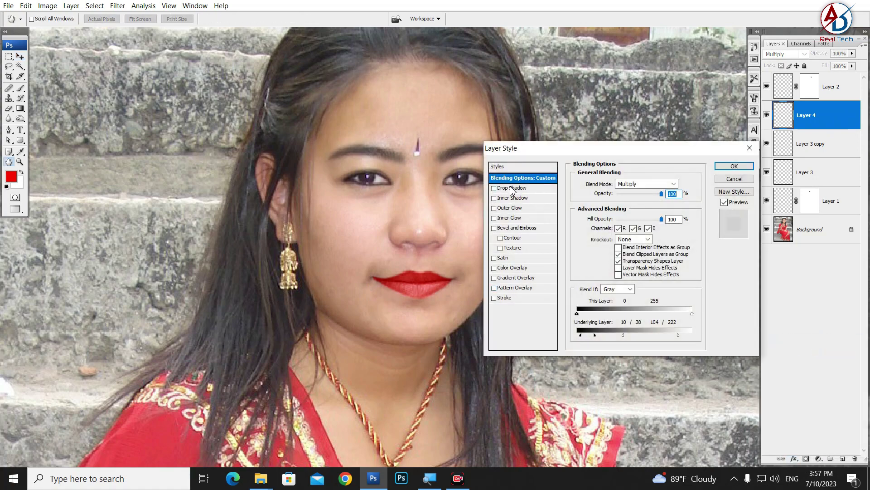
Step: Add a Color Overlay to Layer 4, trying maroon, red and blue before settling on deep purple
left_click(519, 269)
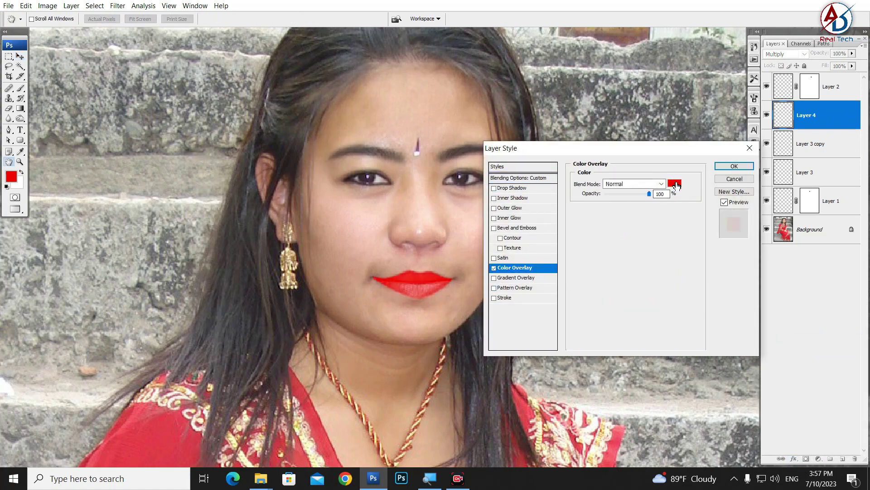
left_click(675, 181)
left_click_drag(601, 198, 634, 222)
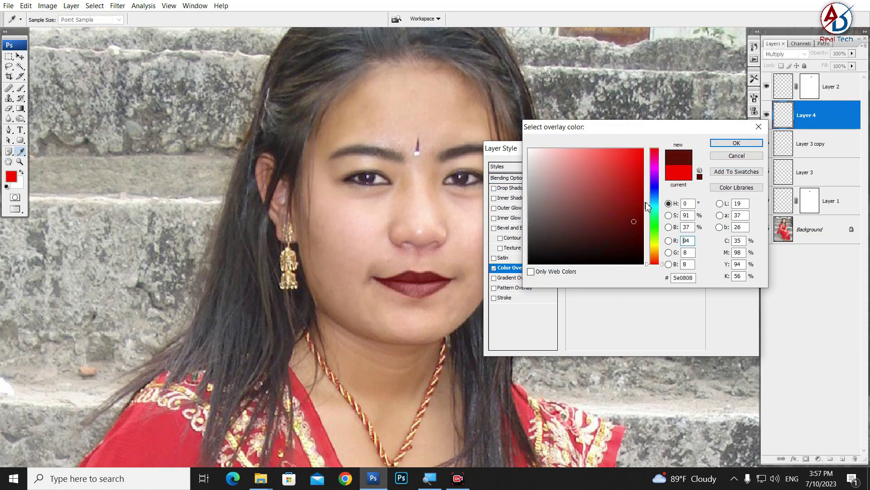
left_click(638, 186)
left_click(654, 180)
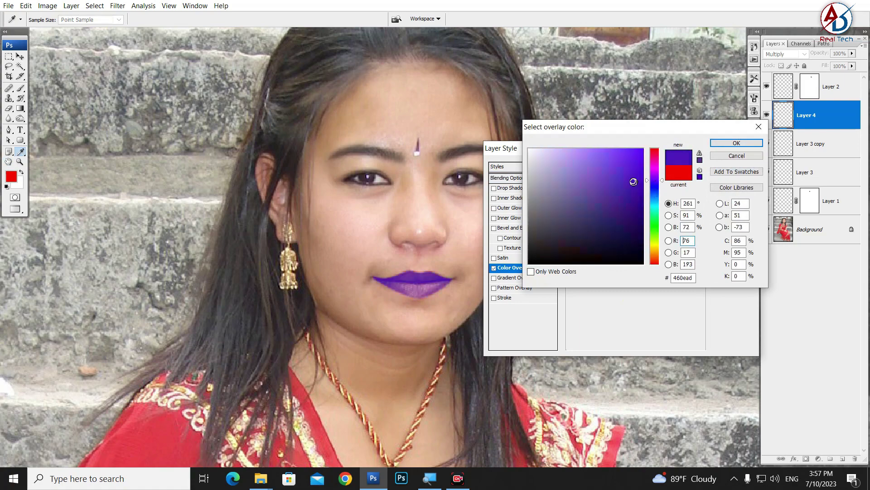
left_click(636, 207)
left_click(655, 200)
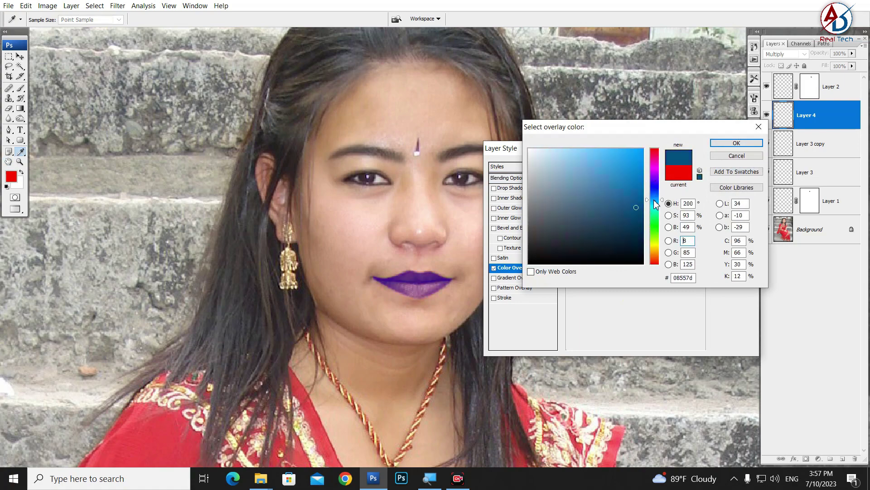
left_click(641, 171)
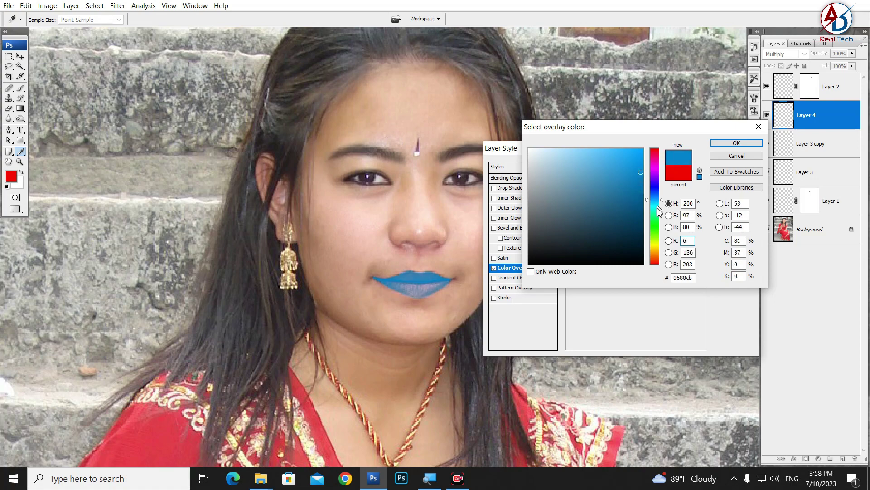
mouse_move(659, 210)
left_mouse_down()
mouse_move(653, 177)
mouse_move(636, 189)
mouse_move(641, 213)
left_mouse_up()
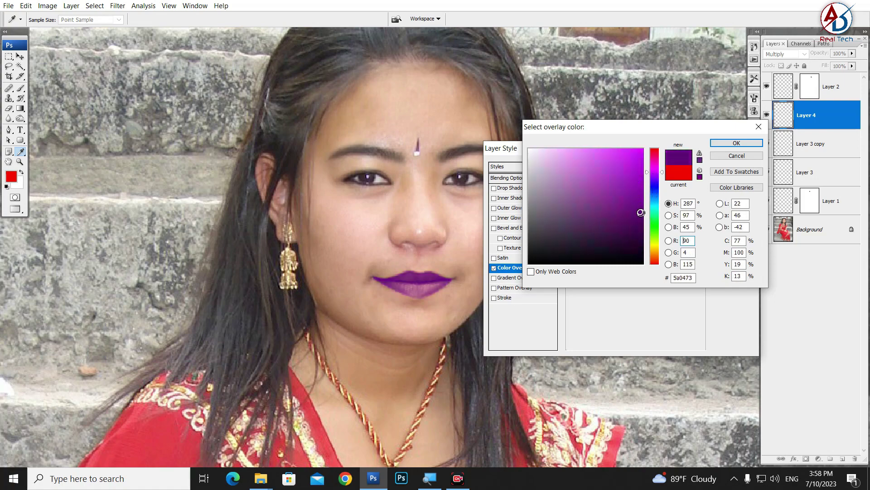
left_click(736, 143)
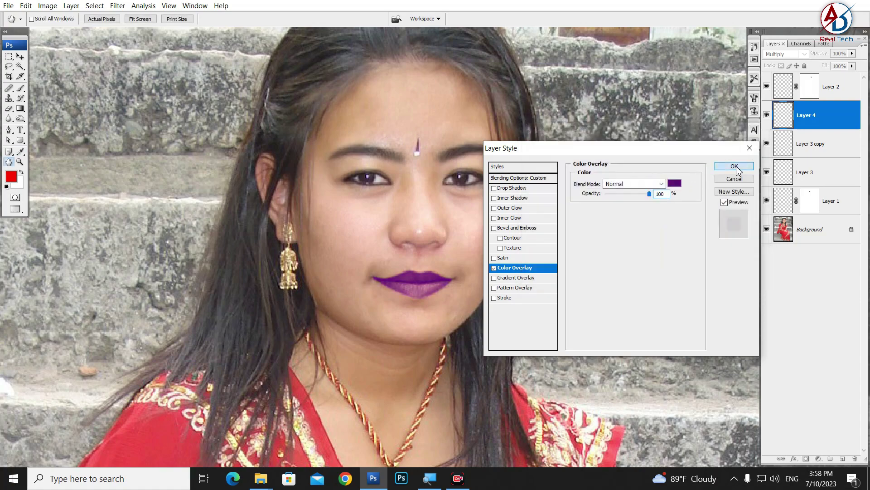
left_click(733, 165)
key("ctrl+plus")
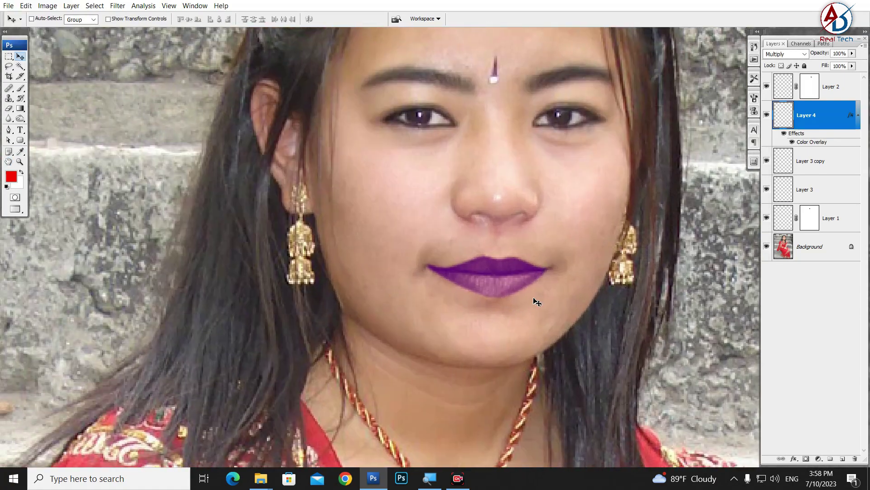
Step: Undo the purple Color Overlay so the lips turn red again, and re-centre the face
key("ctrl+minus")
key("ctrl+z")
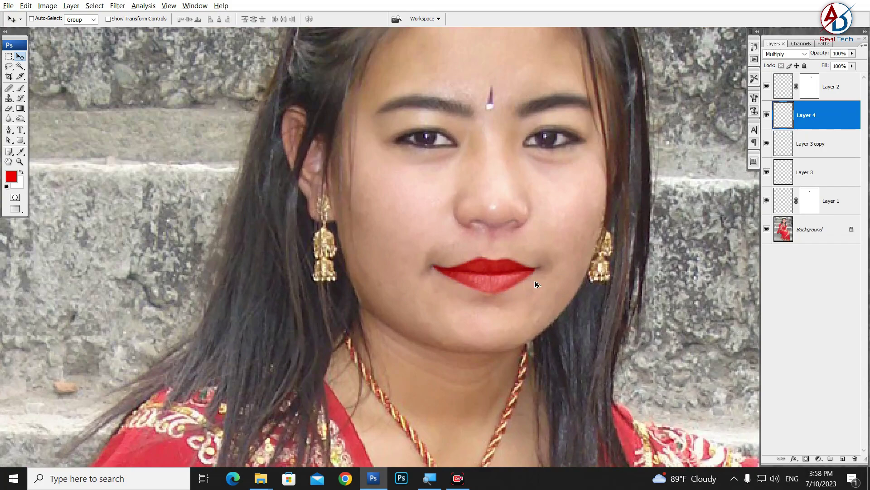
scroll(537, 284, "down", 3)
scroll(503, 327, "up", 2)
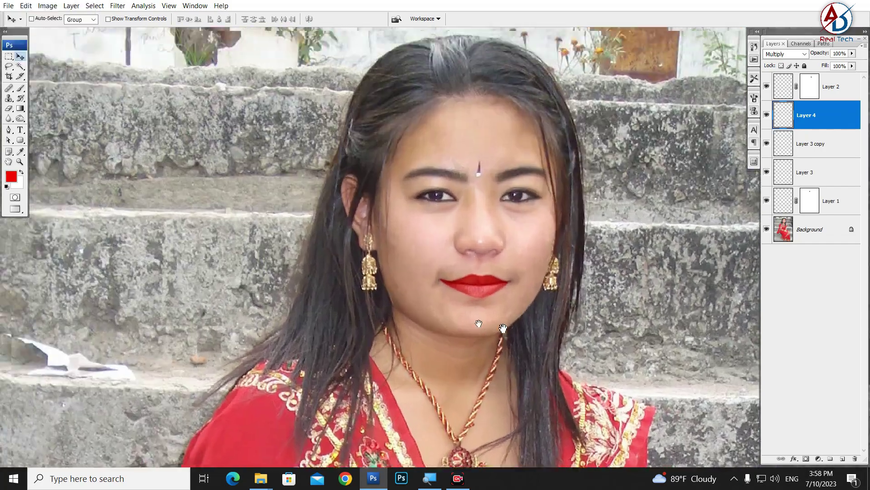
scroll(479, 309, "down", 1)
scroll(431, 302, "up", 2)
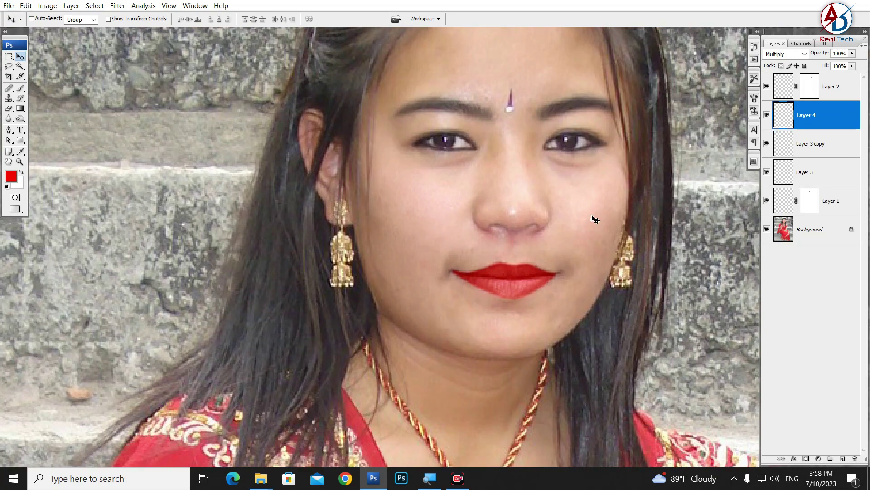
left_click_drag(570, 241, 507, 248)
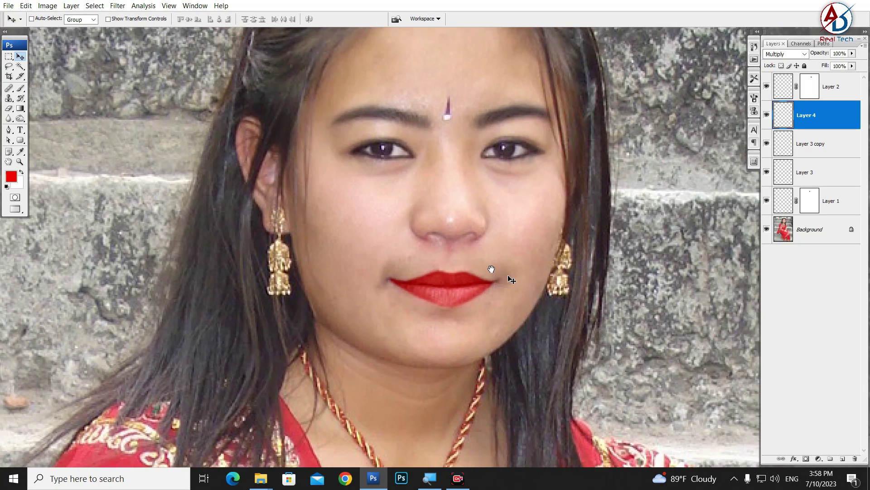
Step: Add a new layer and set up a soft round brush at about 80 px
left_click(842, 458)
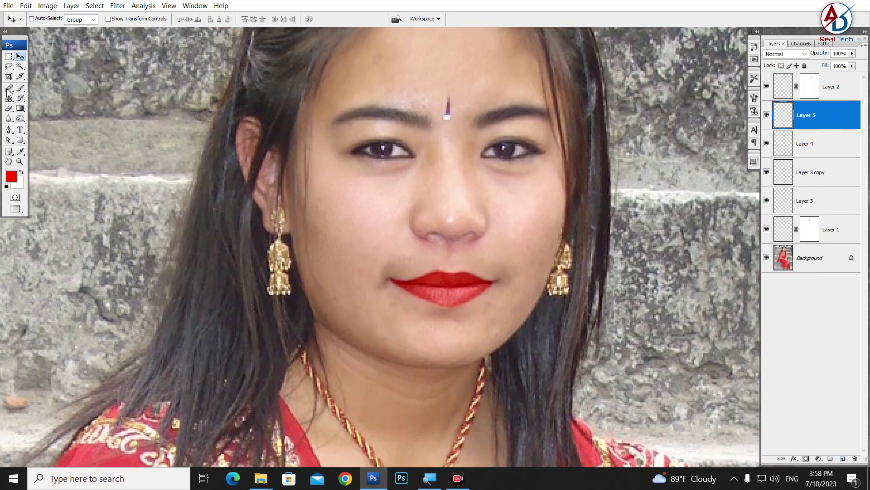
left_click(21, 88)
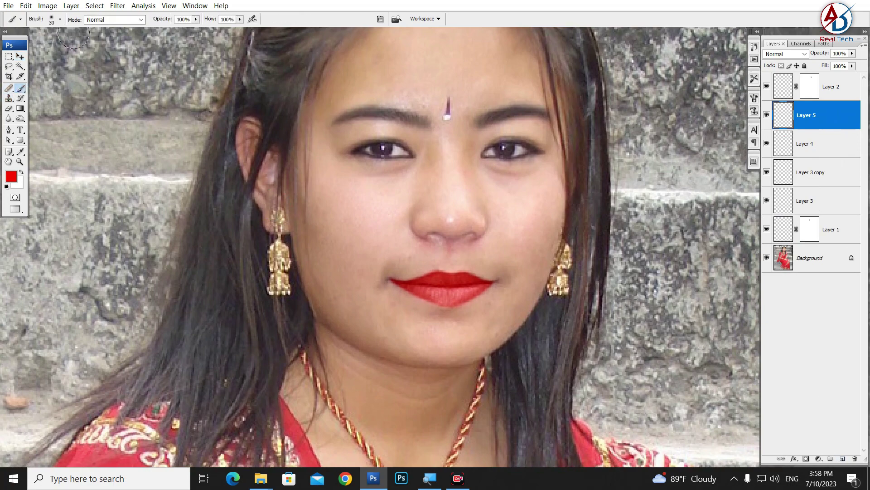
left_click(60, 19)
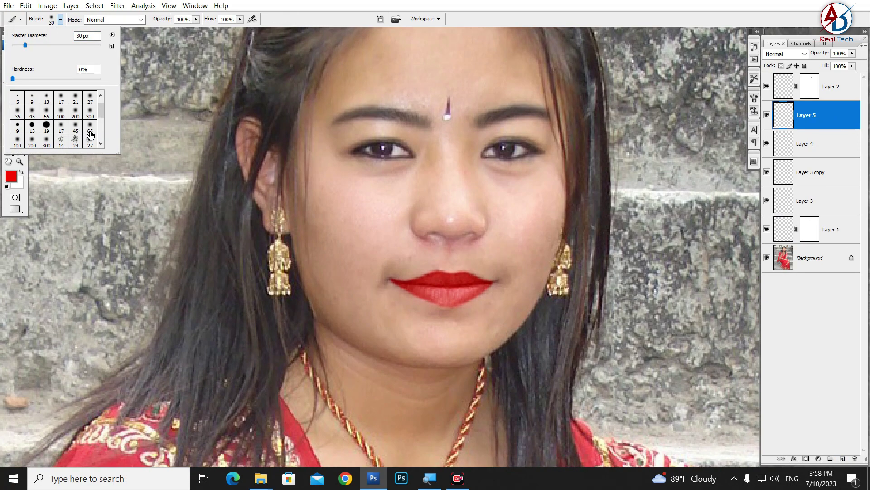
double_click(46, 141)
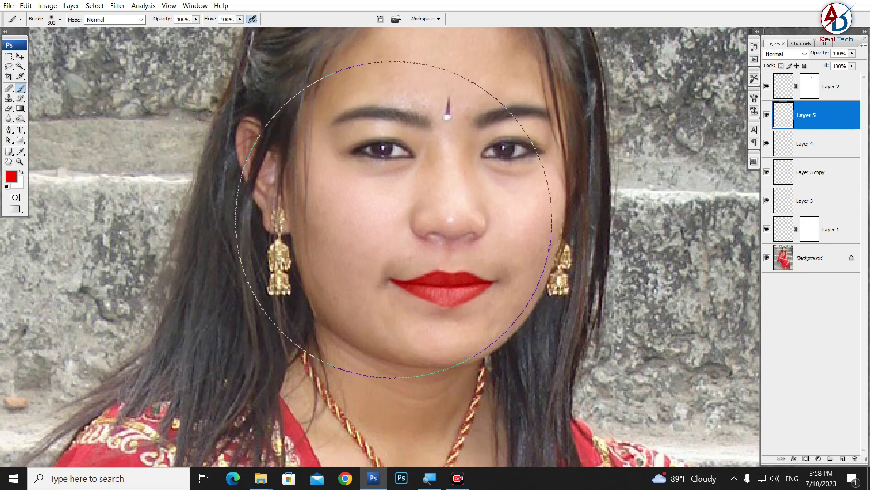
right_click(423, 227)
left_click_drag(476, 234, 448, 234)
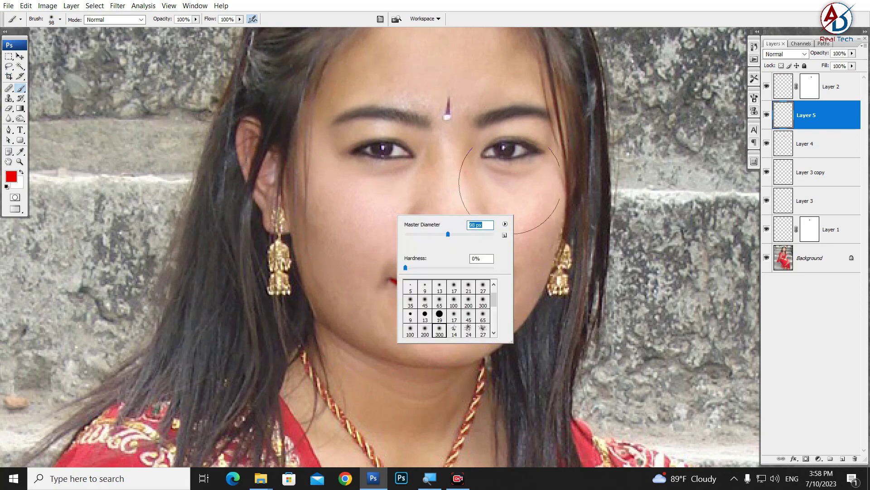
key("Escape")
key("bracketleft")
key("bracketleft")
key("bracketleft")
key("bracketleft")
key("bracketleft")
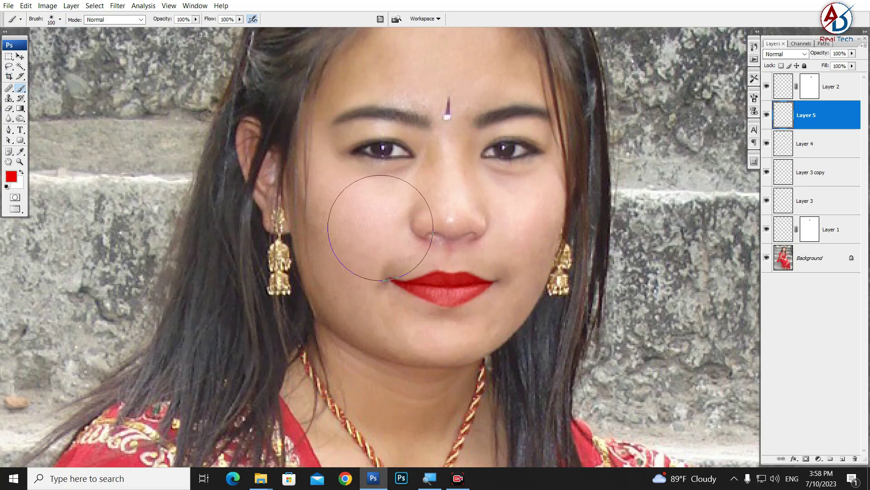
key("bracketleft")
key("bracketleft")
key("bracketleft")
key("bracketright")
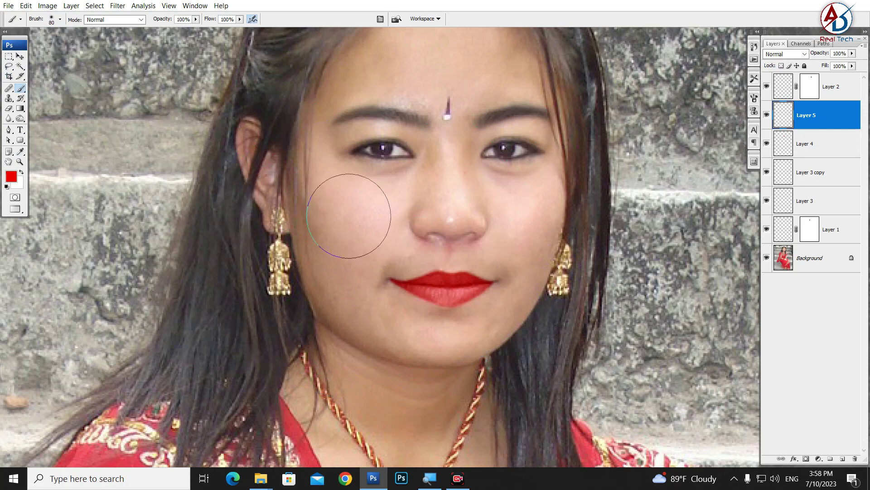
Step: Dab red blush onto the left cheek, then set the layer to Multiply at 36% opacity
left_click(350, 219)
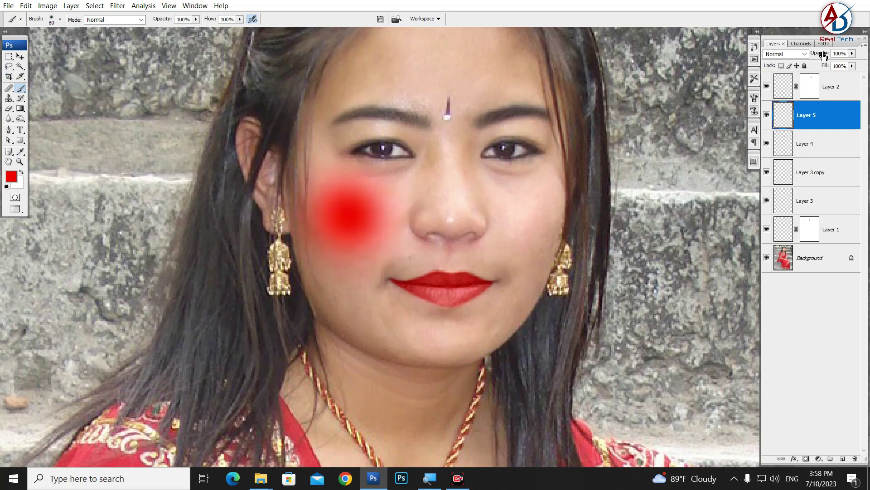
left_click_drag(823, 54, 814, 53)
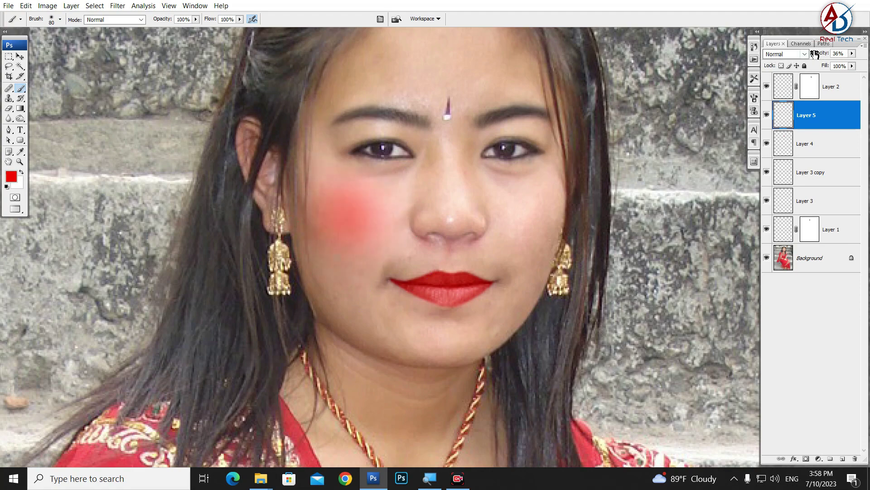
left_click(799, 54)
left_click(791, 105)
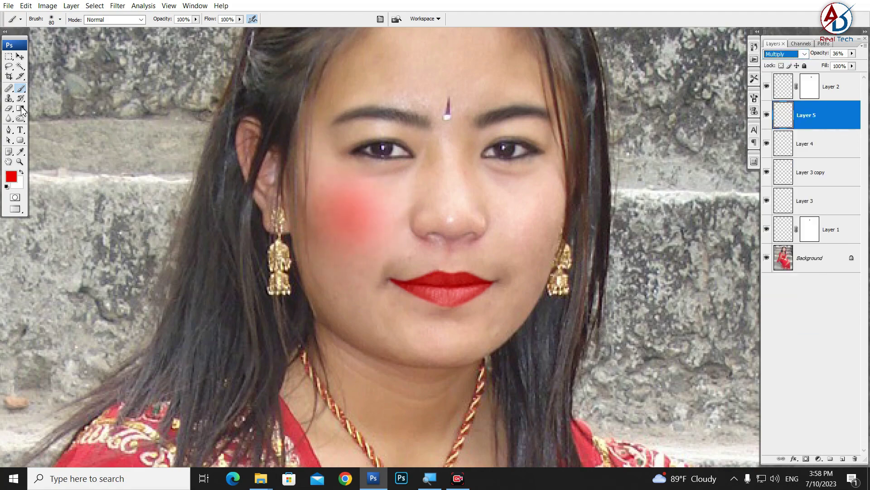
Step: Scale Layer 5's blush up to about 116% and lower its opacity to 15%
left_click(19, 57)
key("ctrl+t")
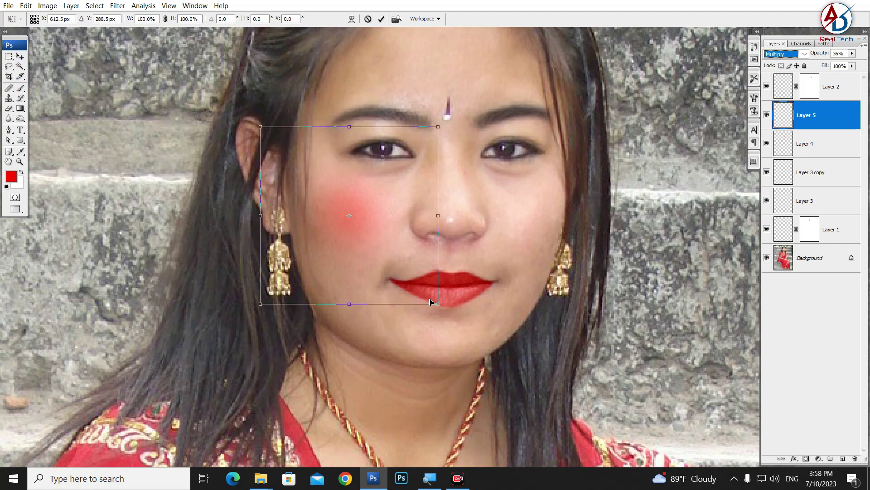
left_click_drag(439, 306, 449, 323)
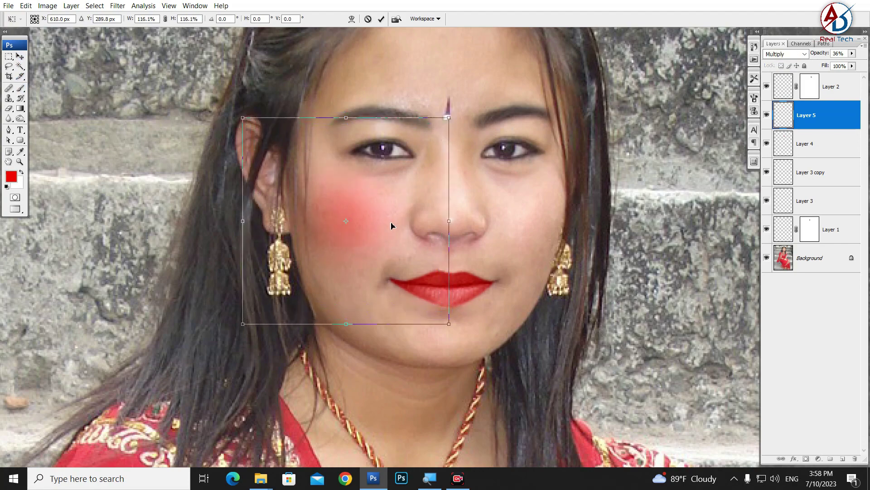
key("Return")
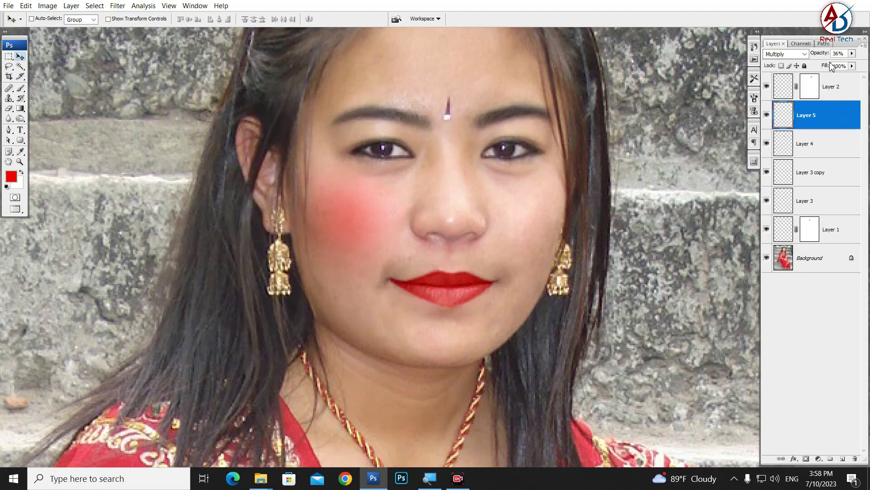
left_click_drag(822, 58, 811, 59)
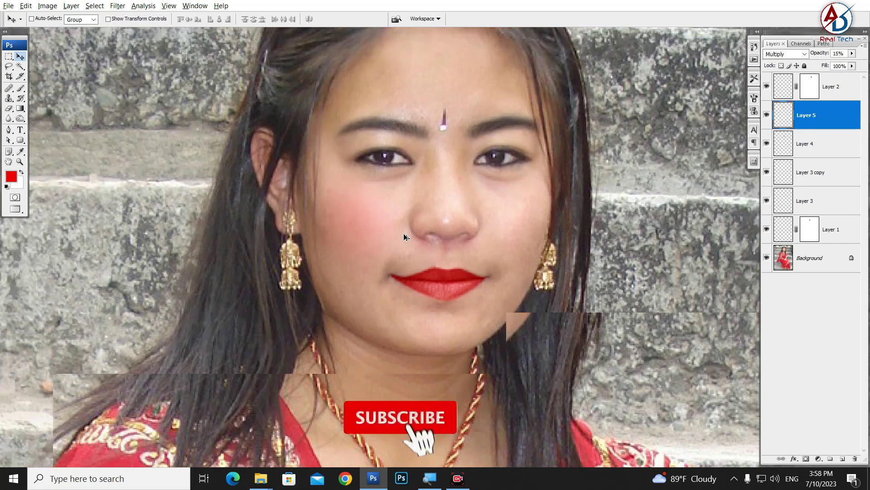
scroll(389, 286, "down", 2, "alt")
scroll(375, 229, "up", 1, "alt")
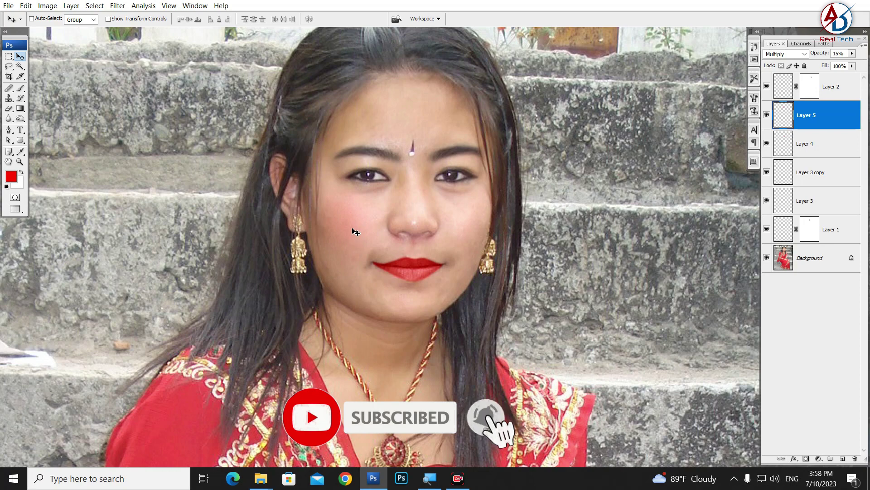
Step: Duplicate Layer 5 and position the blush copy on the right cheek
left_click_drag(355, 236, 470, 230)
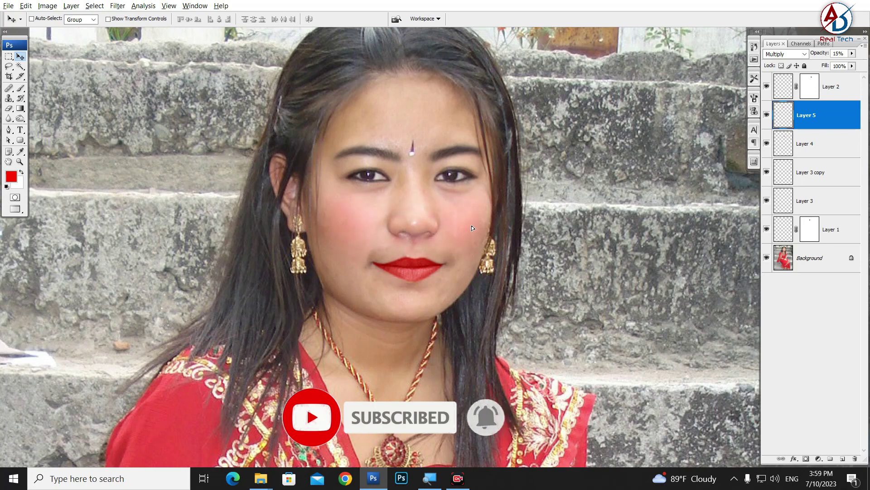
key("ctrl+j")
key("ctrl+t")
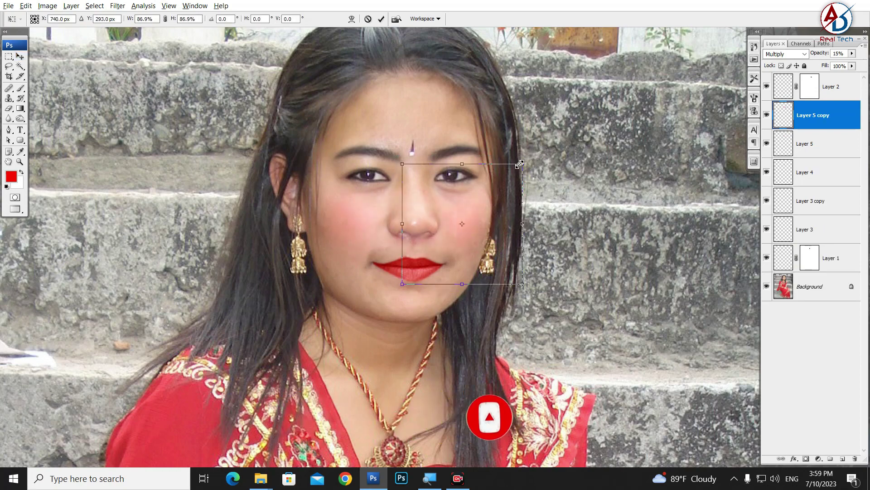
key("Return")
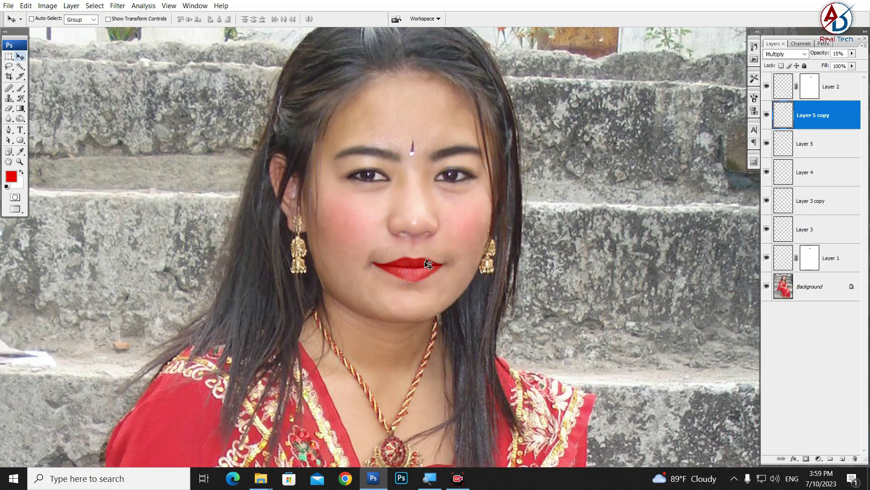
Step: Zoom in and pan up to show the hairline and parting
scroll(428, 264, "down", 3)
scroll(380, 252, "up", 2)
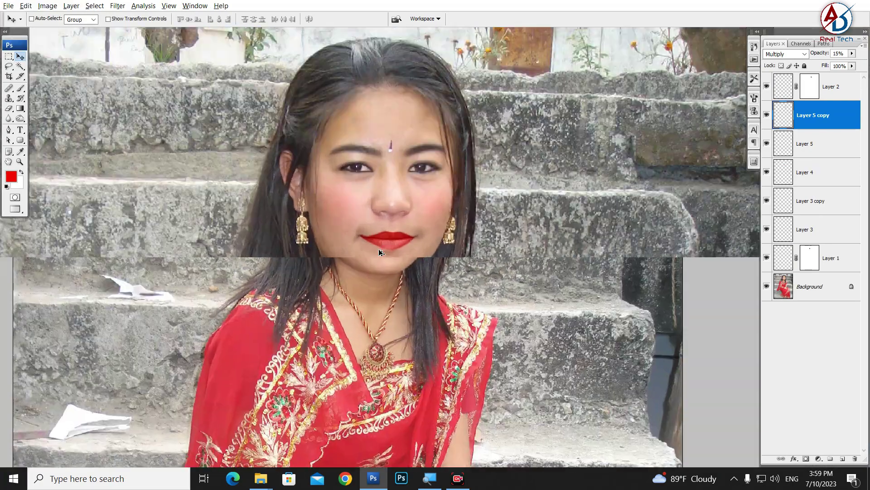
scroll(380, 252, "up", 1)
scroll(389, 271, "up", 1)
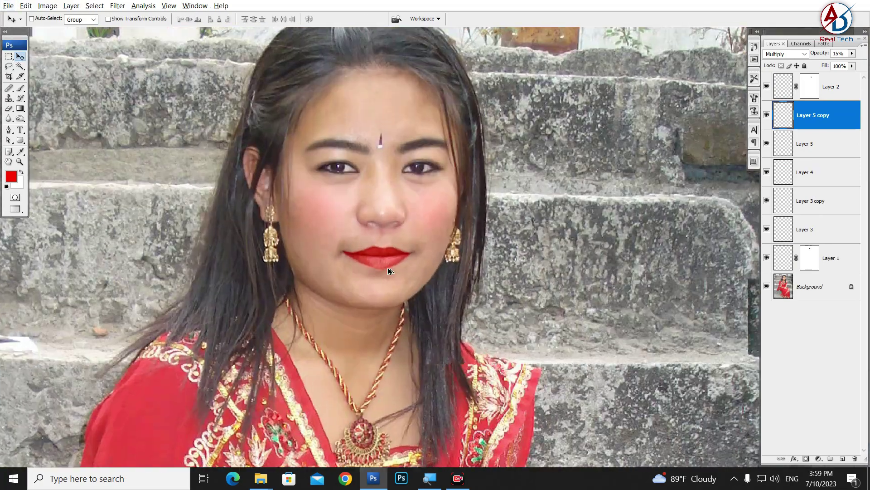
scroll(388, 271, "up", 1)
scroll(406, 229, "down", 3)
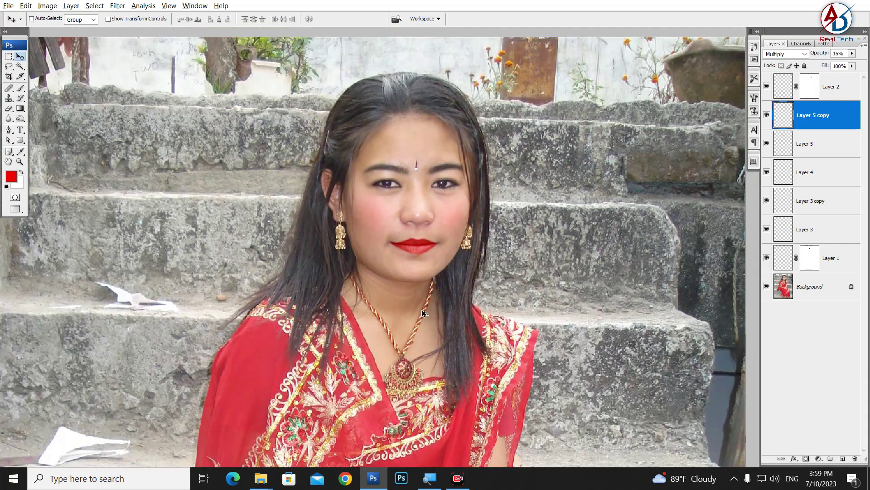
scroll(241, 183, "up", 2)
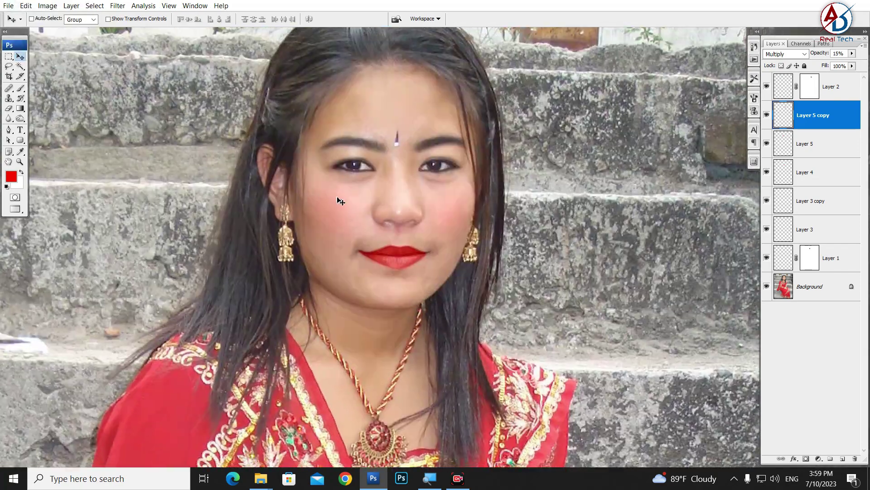
scroll(367, 193, "up", 1)
scroll(392, 157, "up", 1)
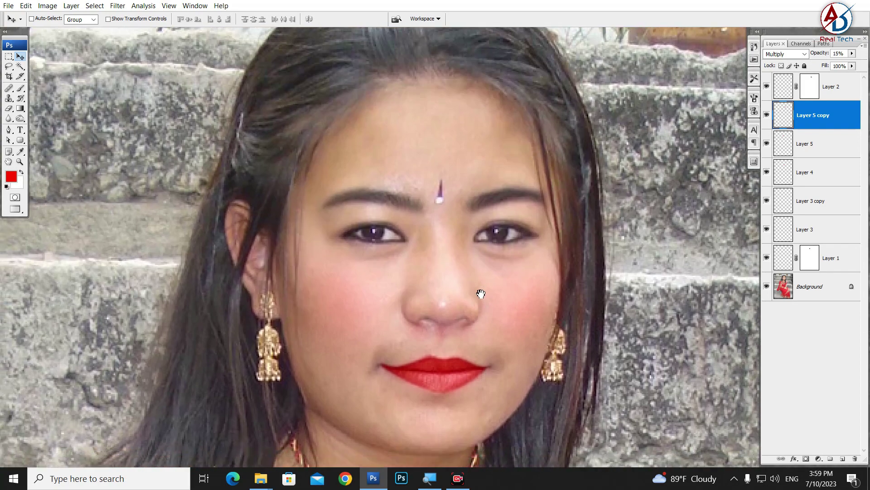
left_click_drag(440, 201, 441, 244)
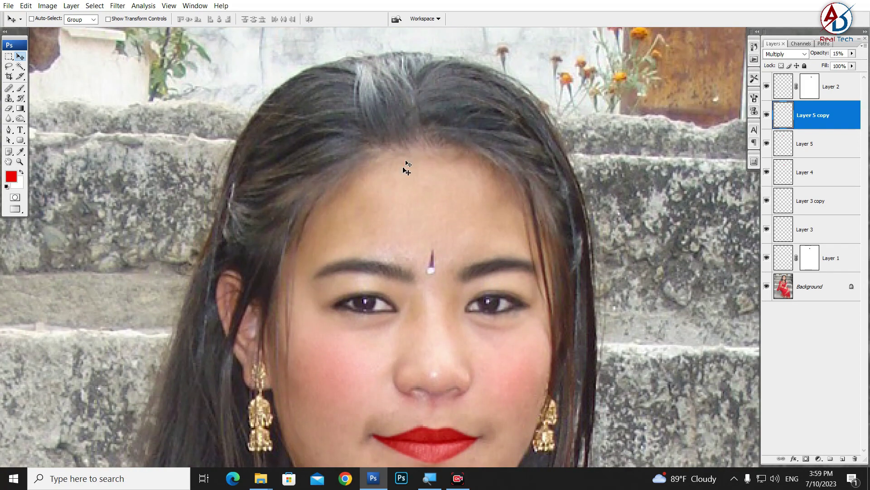
Step: On a new layer, paint a red stroke along the hair parting with a smaller brush
left_click(20, 88)
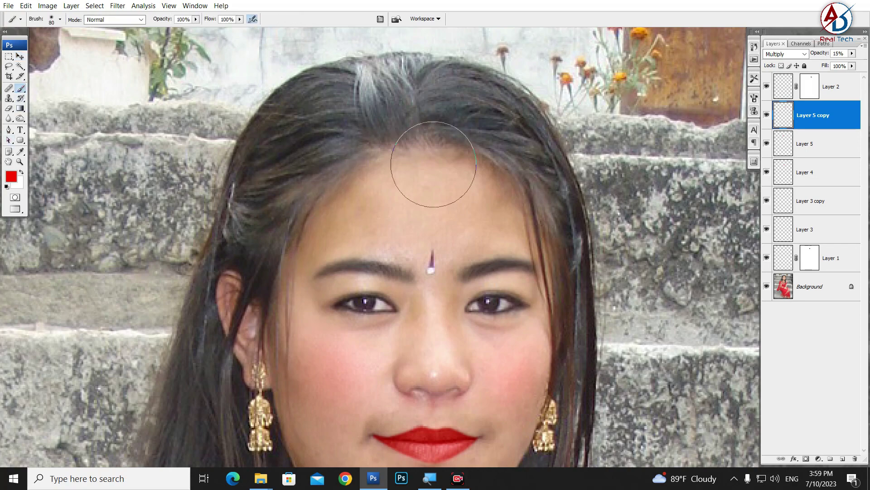
left_click(842, 459)
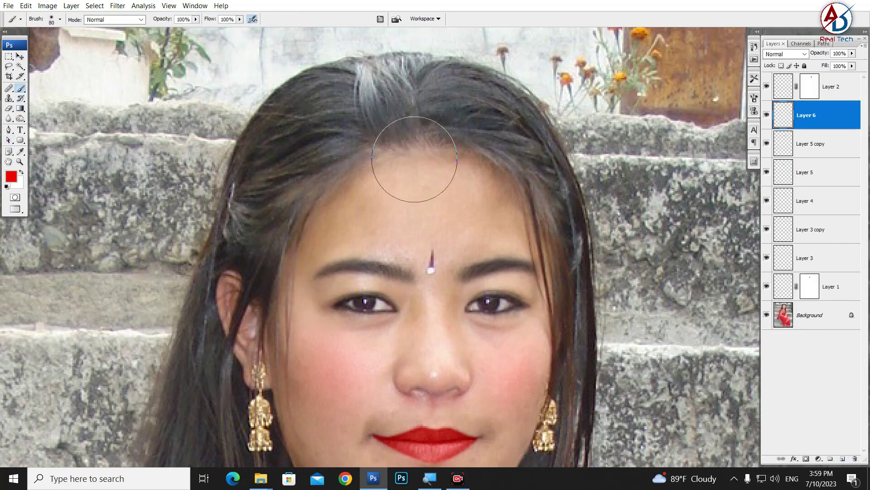
key("bracketleft")
key("bracketleft")
key("bracketleft")
key("bracketleft")
key("bracketleft")
left_click_drag(418, 149, 416, 120)
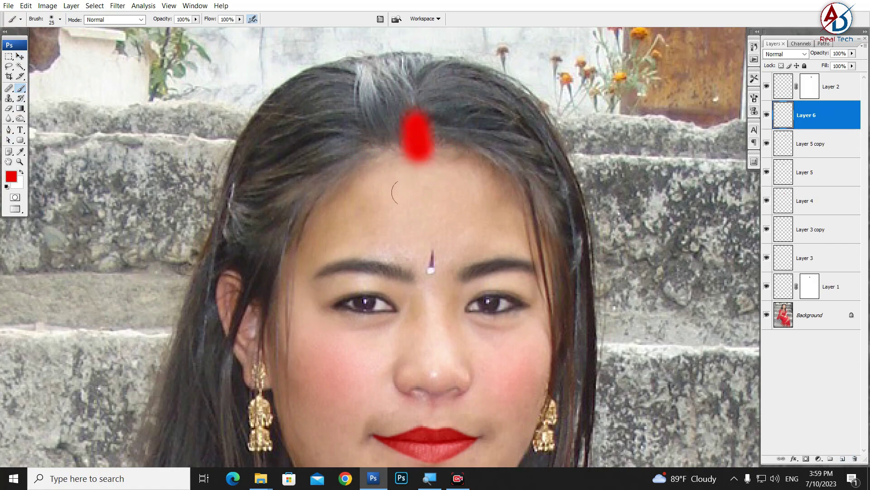
Step: Try Multiply, then keep the parting layer in Normal blending at 70% opacity
left_click(783, 55)
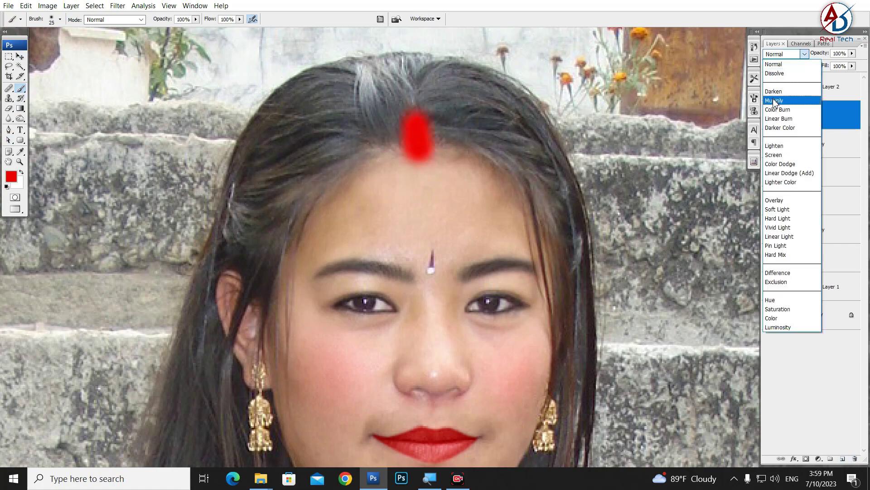
left_click(785, 96)
left_click(789, 54)
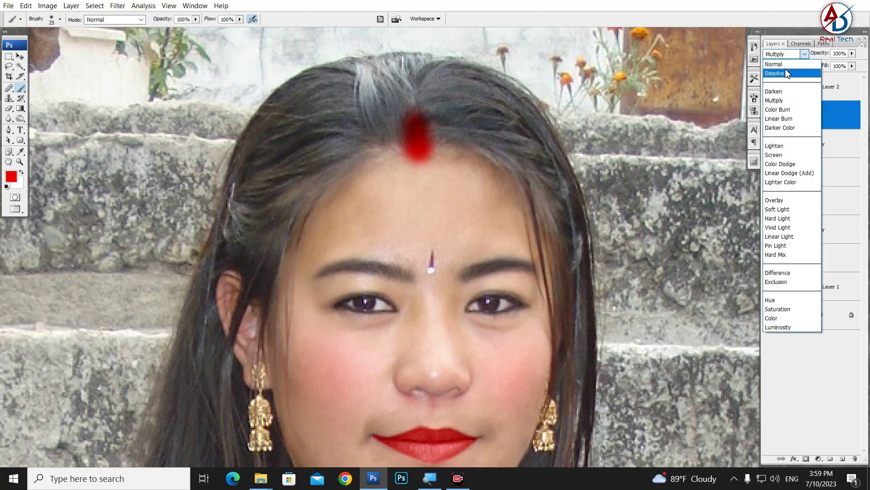
left_click(787, 67)
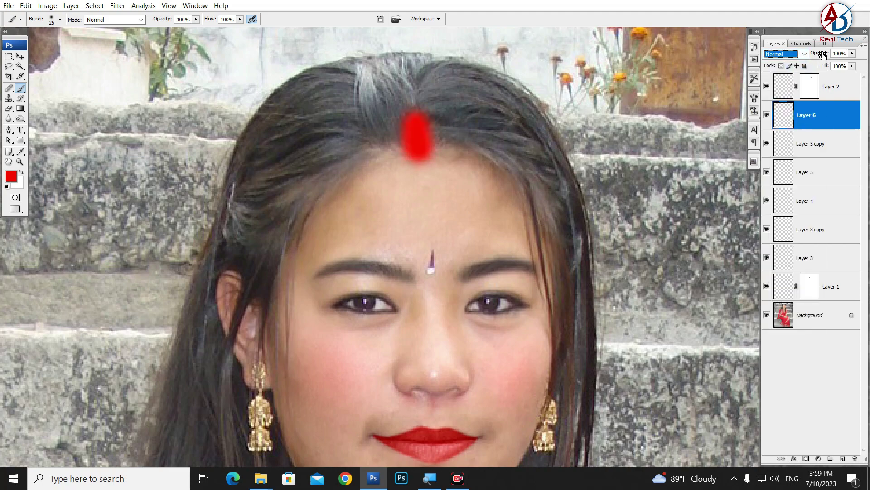
mouse_move(823, 53)
left_mouse_down()
mouse_move(800, 56)
mouse_move(819, 70)
left_mouse_up()
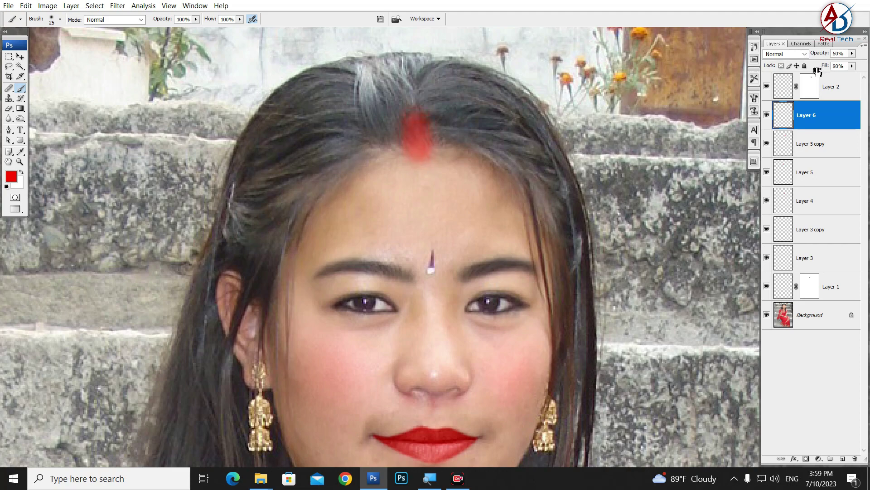
key("ctrl+minus")
key("ctrl+minus")
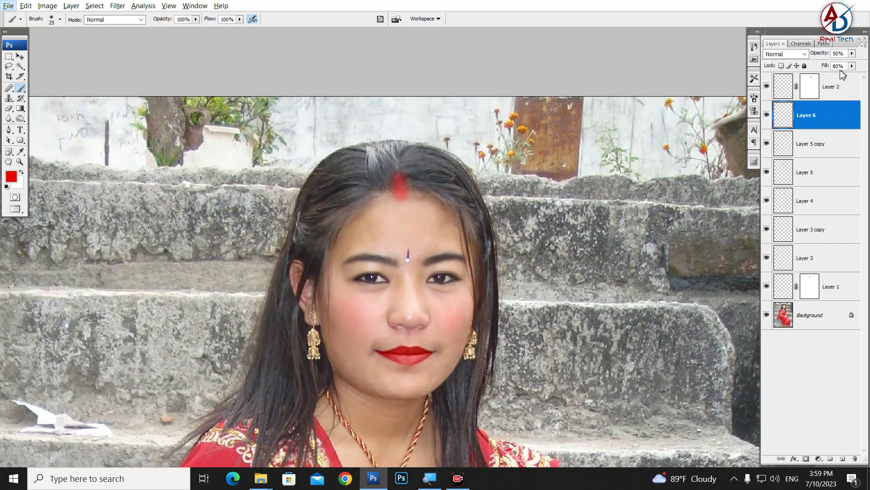
left_click_drag(826, 71, 868, 72)
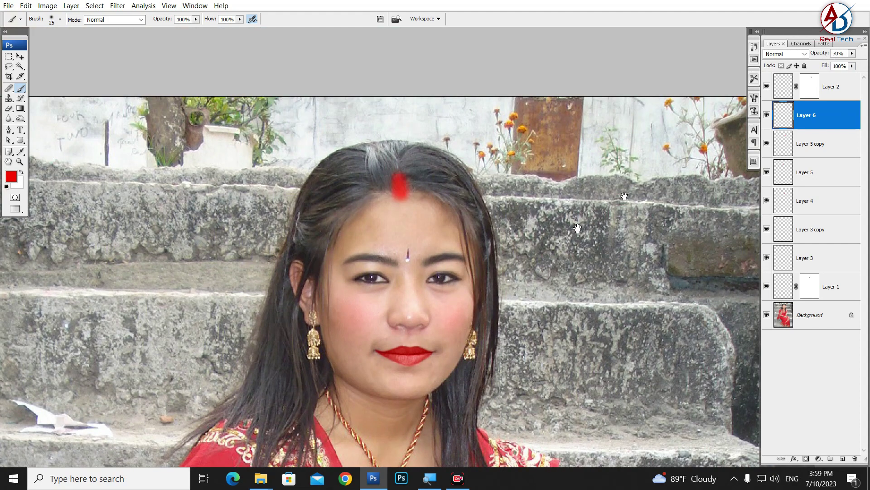
scroll(408, 226, "down", 2)
Step: Zoom out to the full photo and toggle the makeup layers off and on to compare
left_click(22, 58)
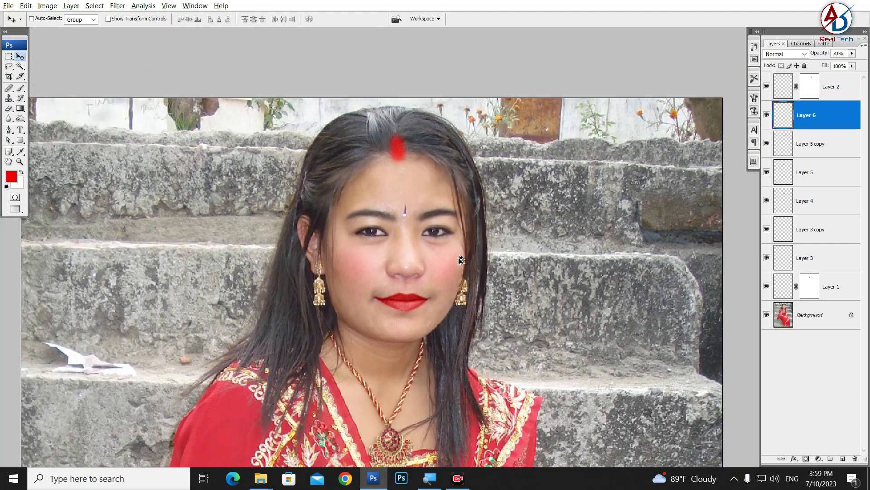
key("ctrl+minus")
key("ctrl+plus")
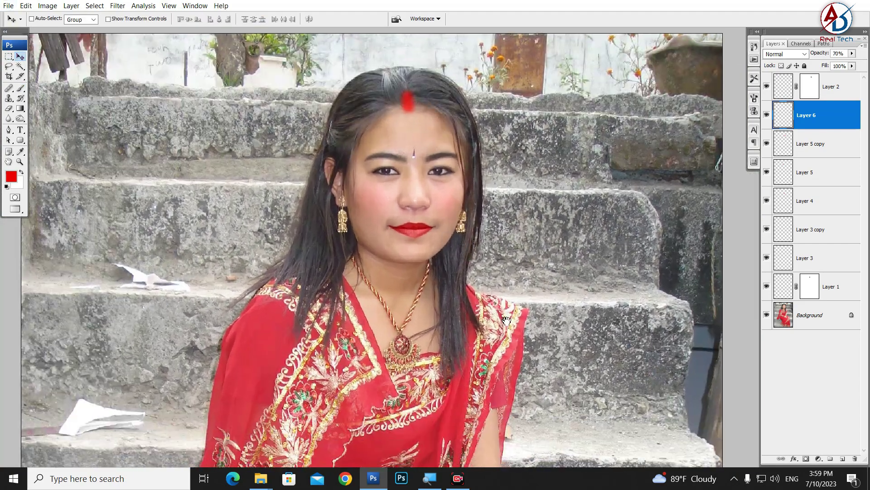
scroll(506, 321, "down", 2)
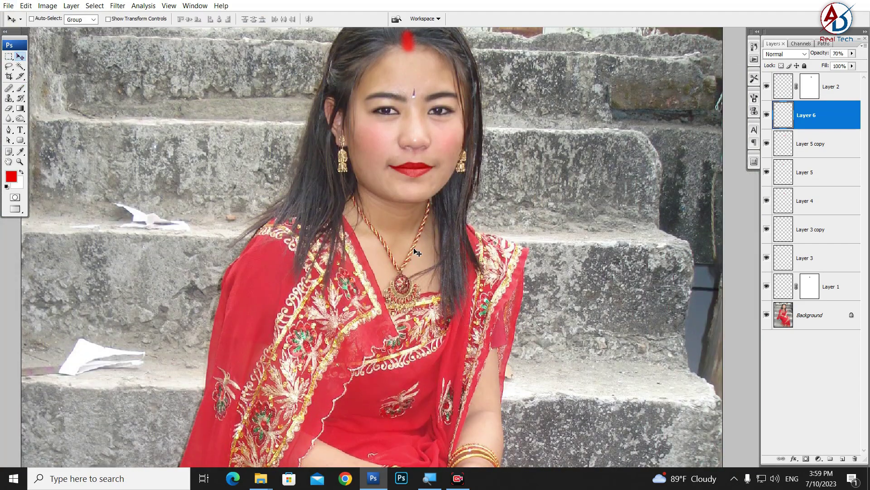
key("ctrl+minus")
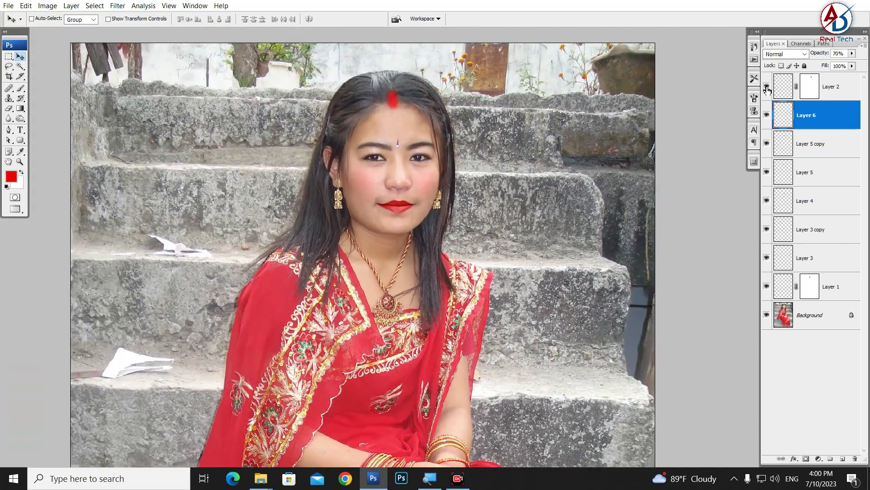
left_click_drag(767, 86, 767, 298)
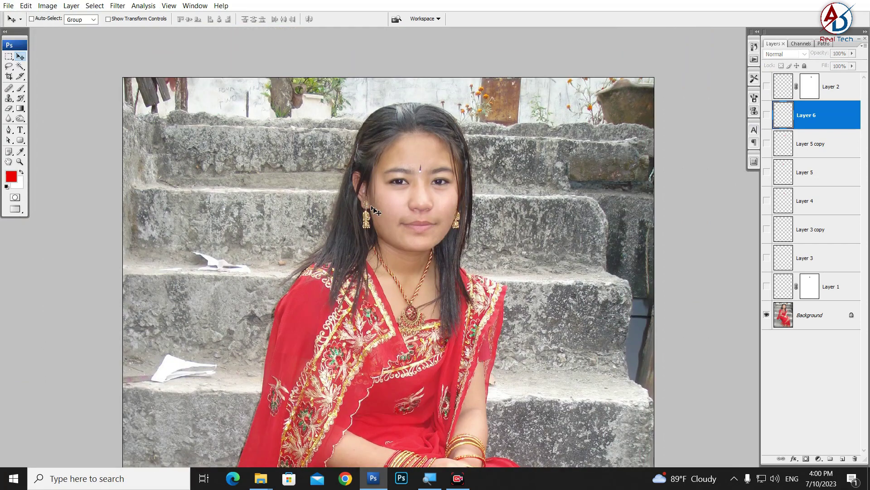
left_click_drag(767, 287, 766, 86)
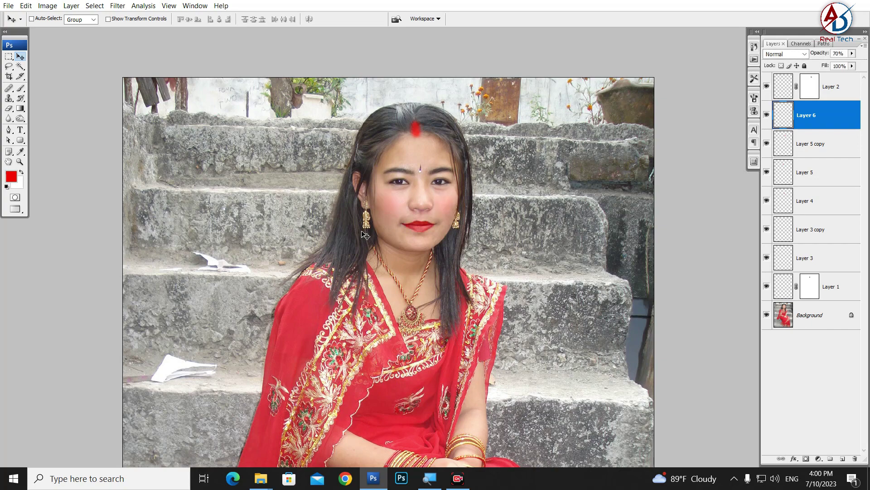
Step: Zoom into the face close-up, then zoom back out to the whole portrait
scroll(243, 245, "down", 3)
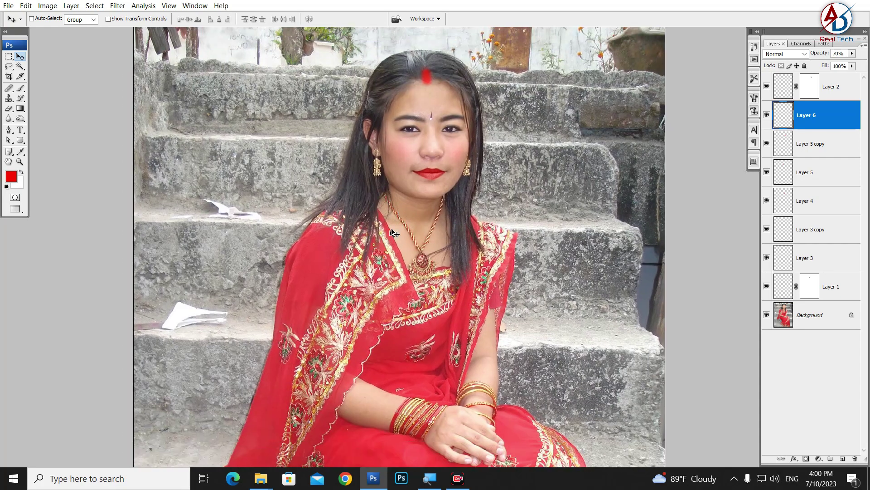
scroll(394, 233, "up", 2)
scroll(408, 194, "up", 2)
scroll(422, 340, "up", 2)
scroll(412, 288, "up", 2)
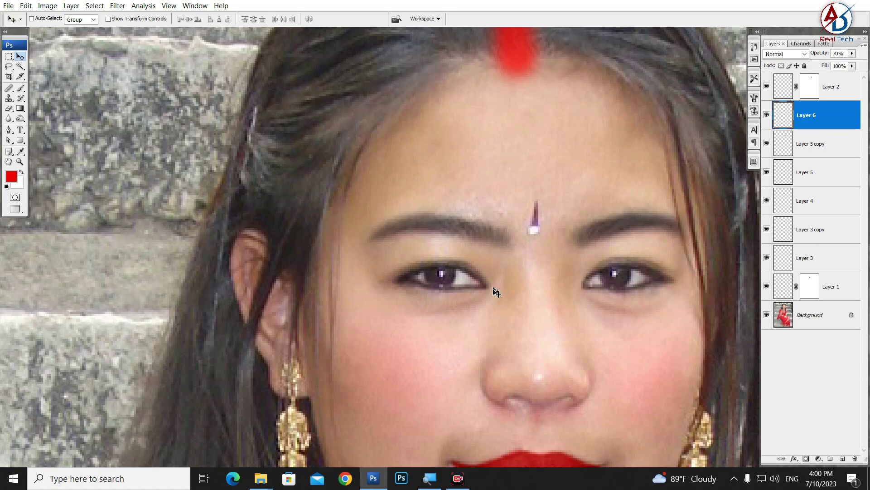
left_click_drag(550, 333, 495, 228)
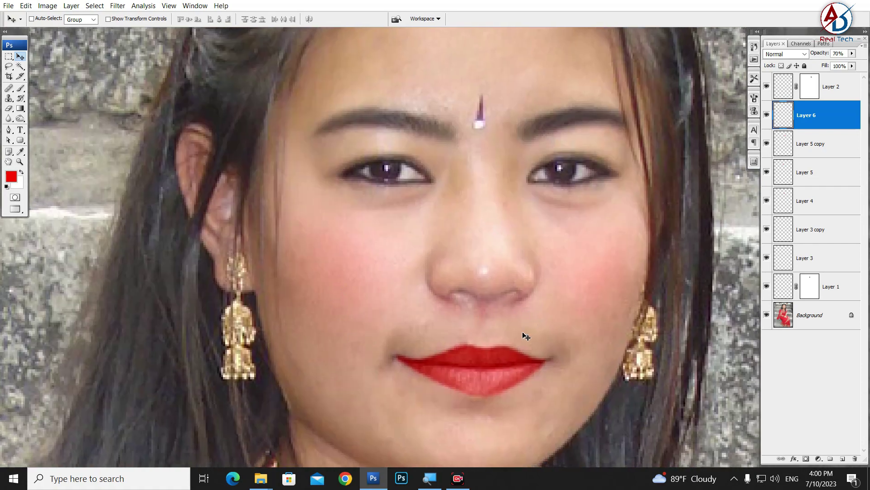
key("ctrl+minus")
key("ctrl+minus")
key("ctrl+minus")
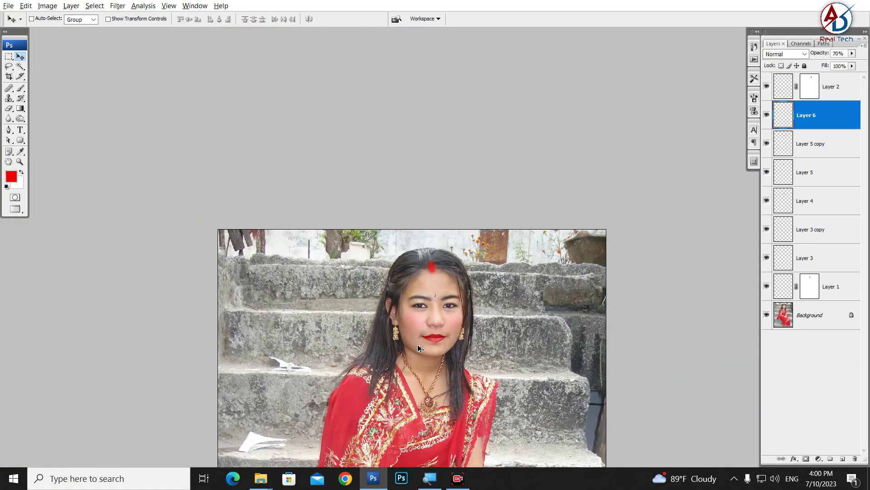
key("ctrl+minus")
key("ctrl+minus")
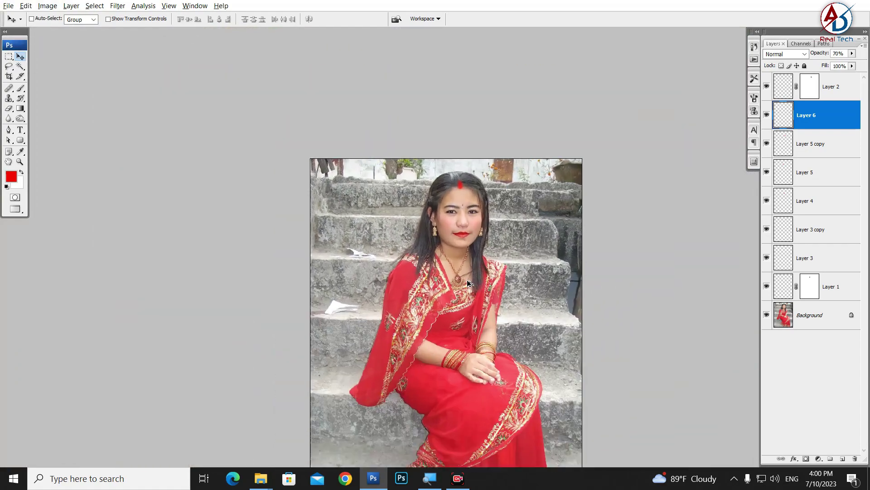
scroll(468, 283, "up", 1)
scroll(458, 279, "down", 1)
scroll(449, 274, "down", 3)
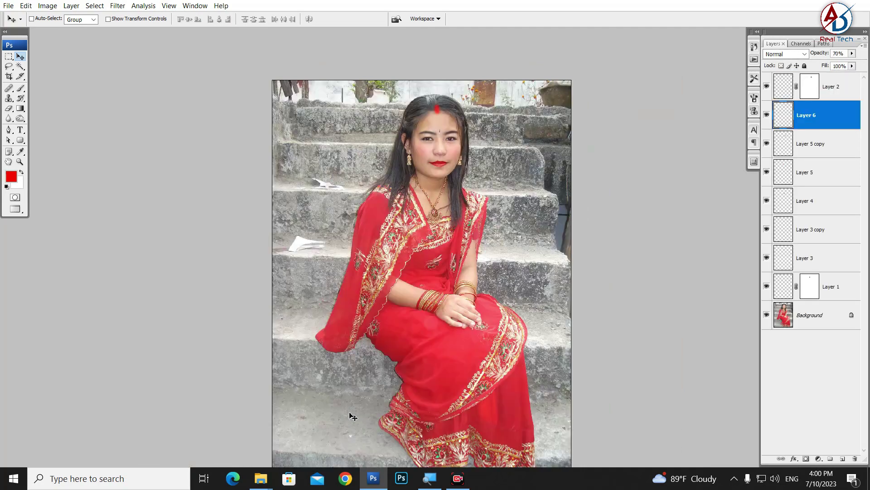
Step: Create a new blank document using the 8.27 × 11.69 in page-size preset
key("ctrl+n")
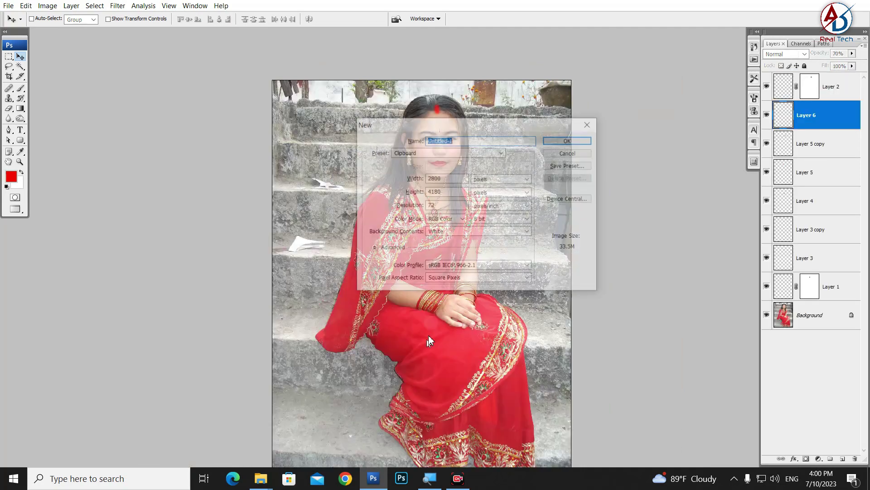
left_click(428, 152)
left_click(426, 209)
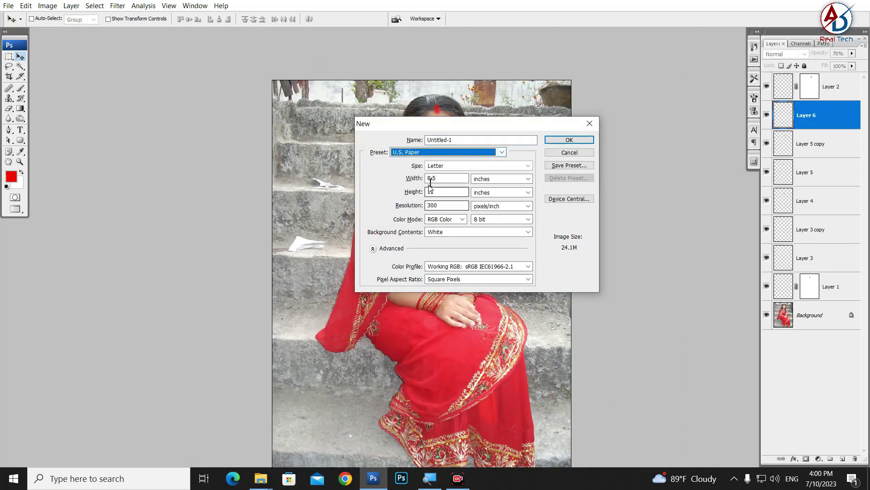
left_click(446, 152)
left_click(414, 189)
left_click(562, 140)
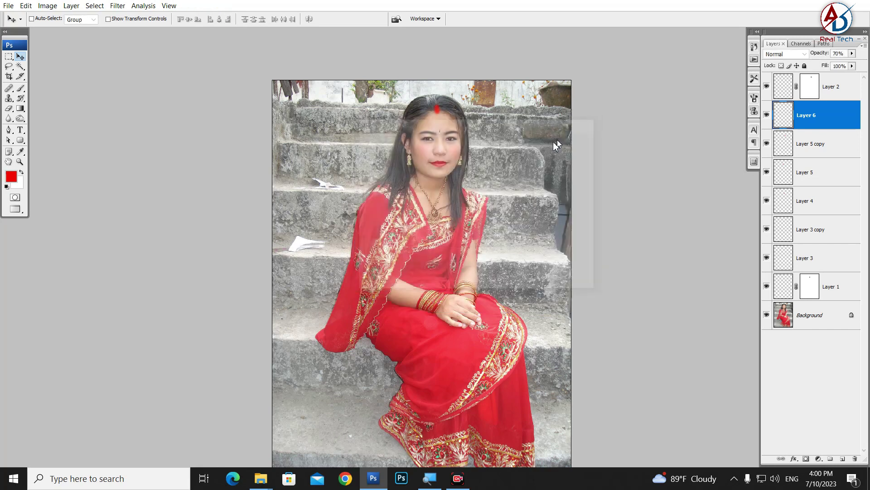
Step: Paint red test strokes across the page, then undo them all with Ctrl+Alt+Z
left_click(22, 88)
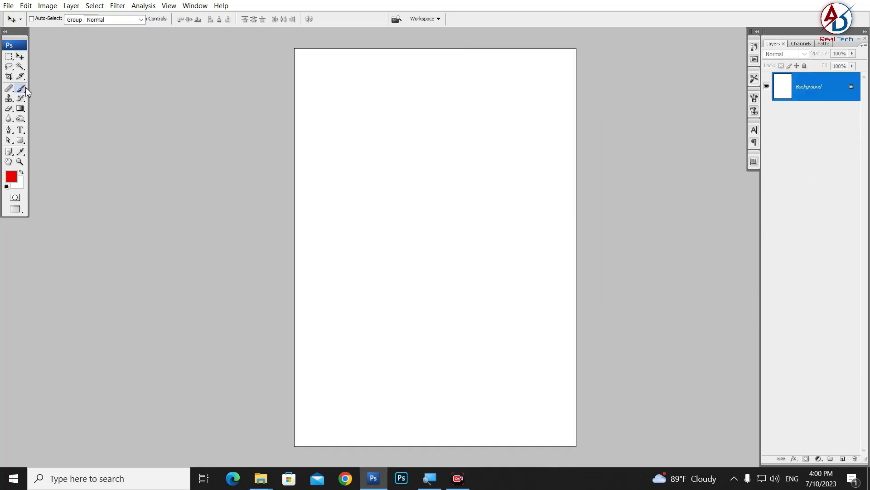
left_click_drag(344, 234, 592, 176)
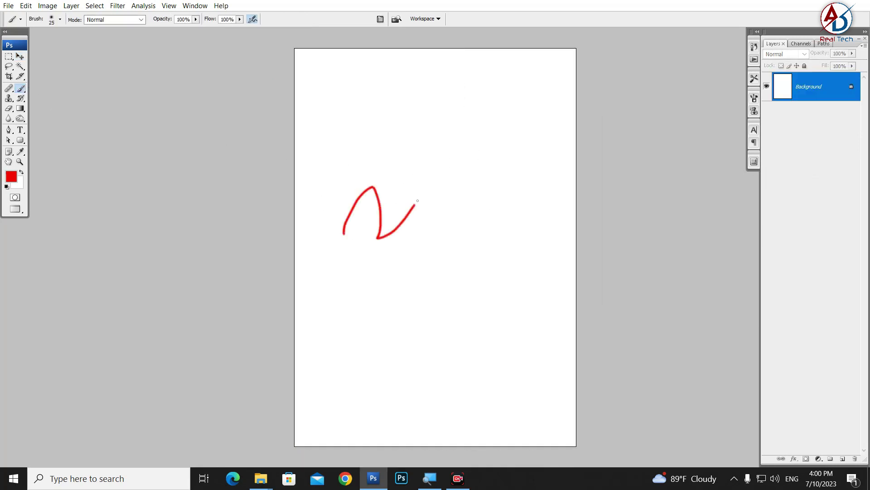
key("ctrl+z")
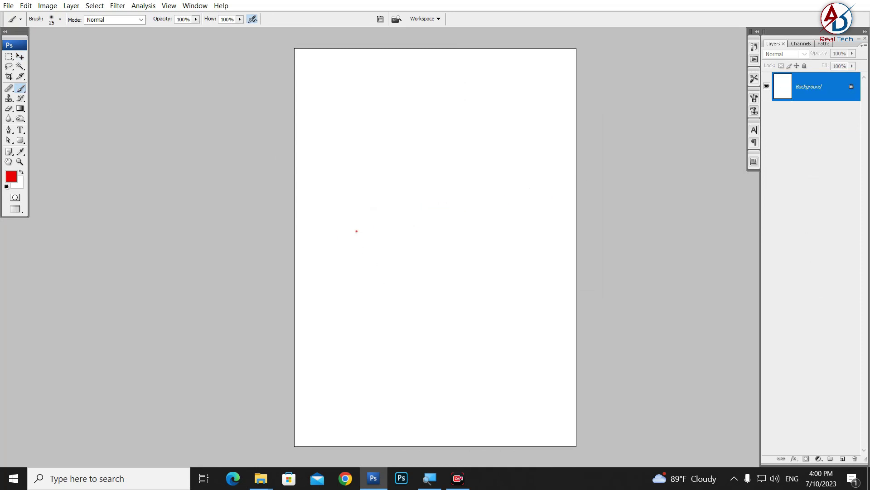
mouse_move(356, 231)
left_mouse_down()
mouse_move(487, 232)
mouse_move(541, 215)
left_mouse_up()
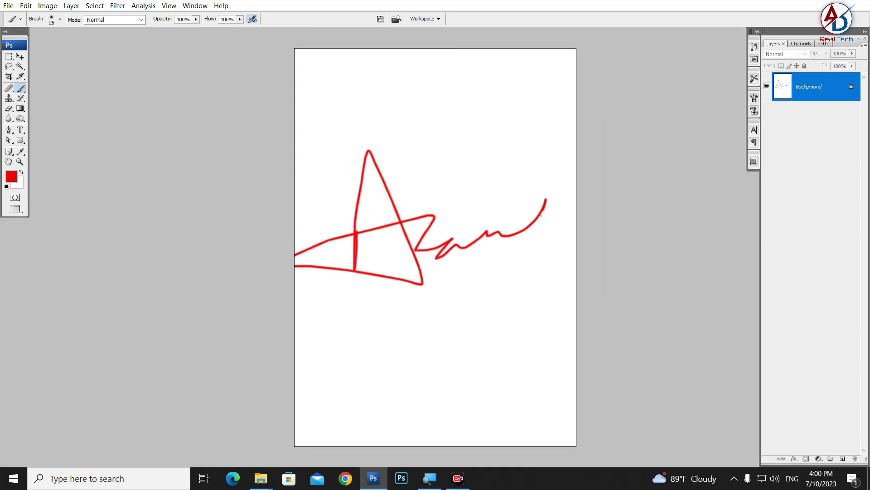
left_click_drag(508, 173, 521, 343)
left_click_drag(487, 288, 556, 268)
left_click_drag(532, 242, 532, 253)
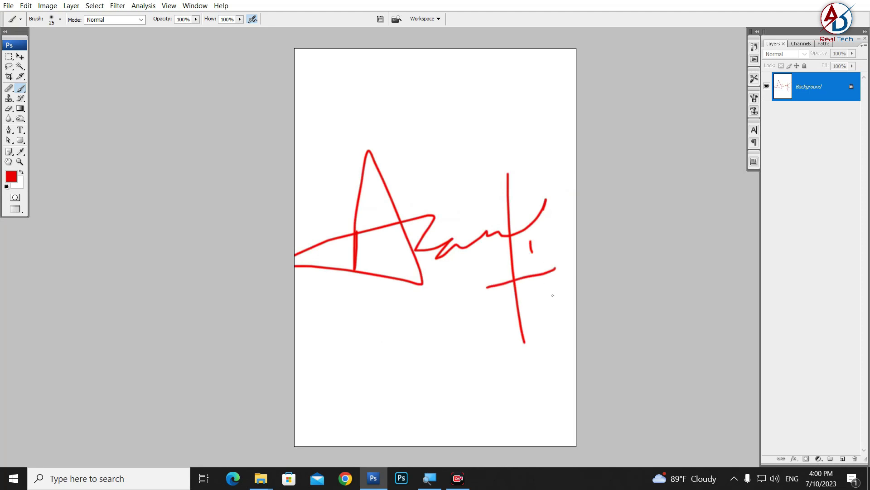
scroll(316, 242, "down", 2)
scroll(344, 276, "up", 1)
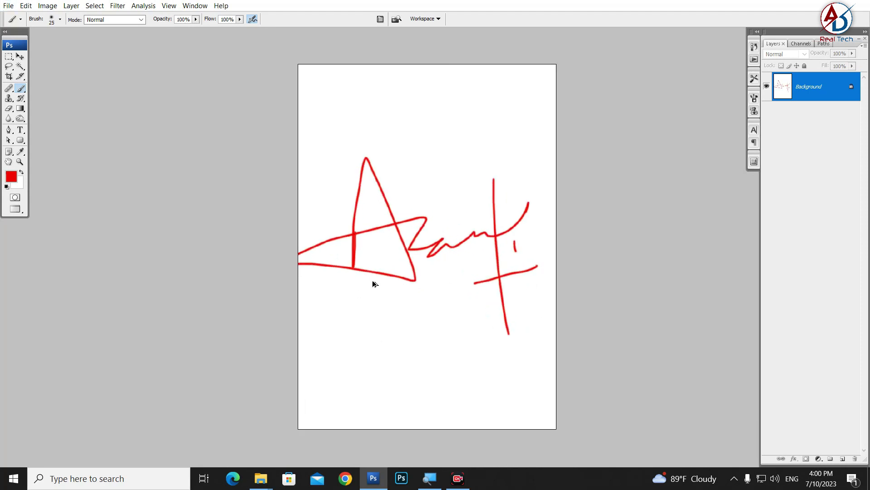
key("ctrl+alt+z")
key("ctrl+alt+z")
key("ctrl+alt+z")
key("ctrl+alt+z")
key("ctrl+alt+z")
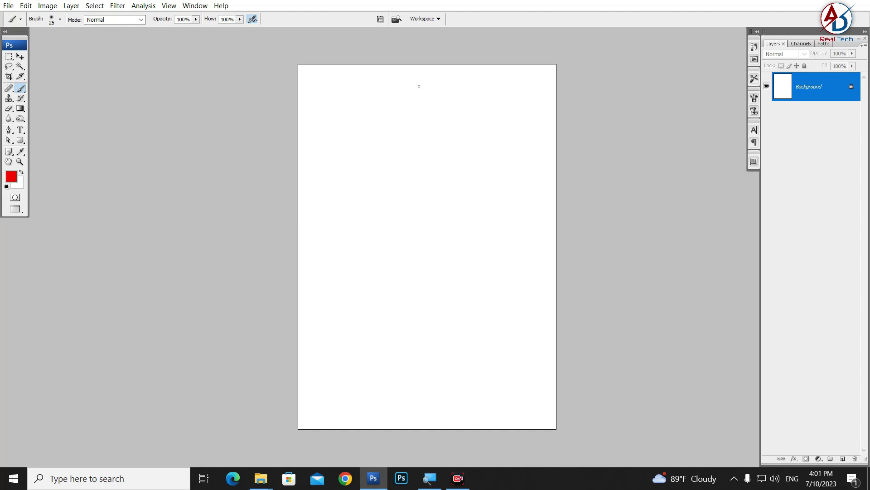
Step: Switch to the Pencil tool and set its tip diameter to 29 px
right_click(20, 88)
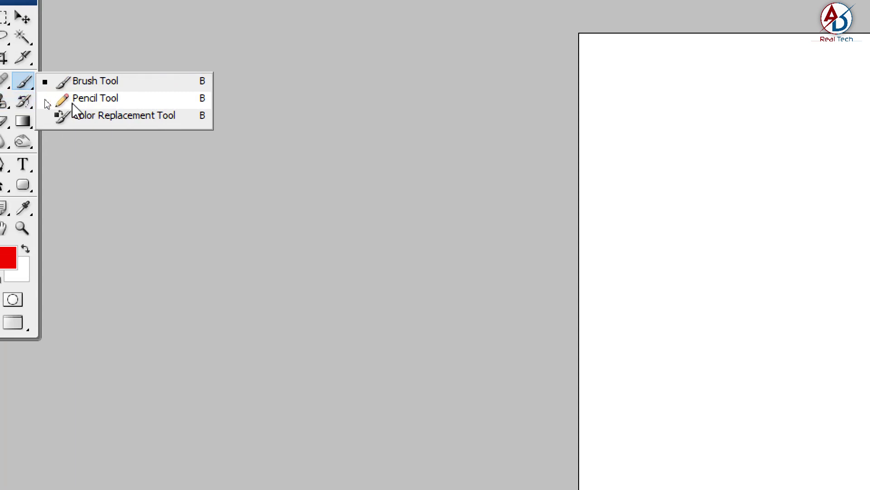
left_click(73, 103)
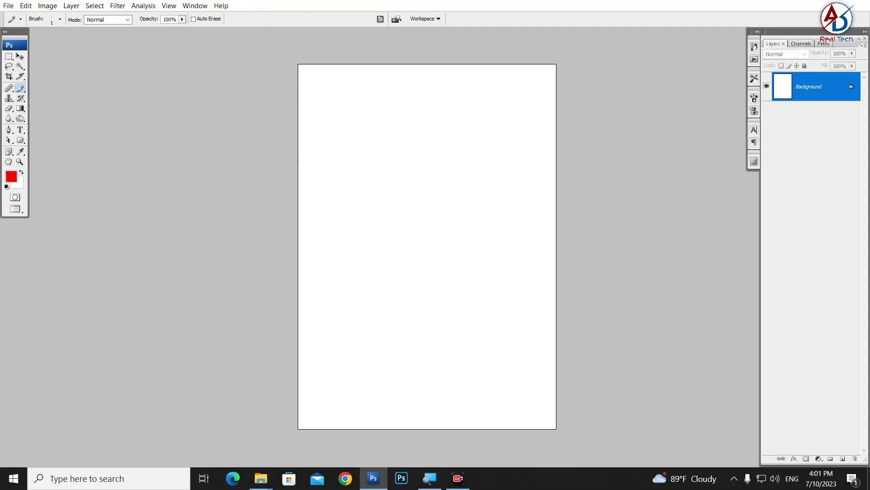
right_click(373, 187)
left_click_drag(385, 206, 397, 207)
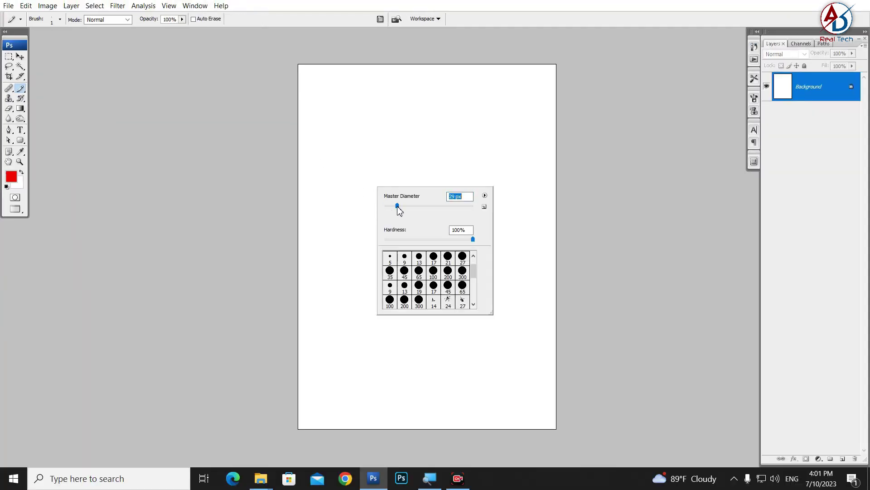
scroll(446, 290, "down", 2)
scroll(445, 290, "down", 2)
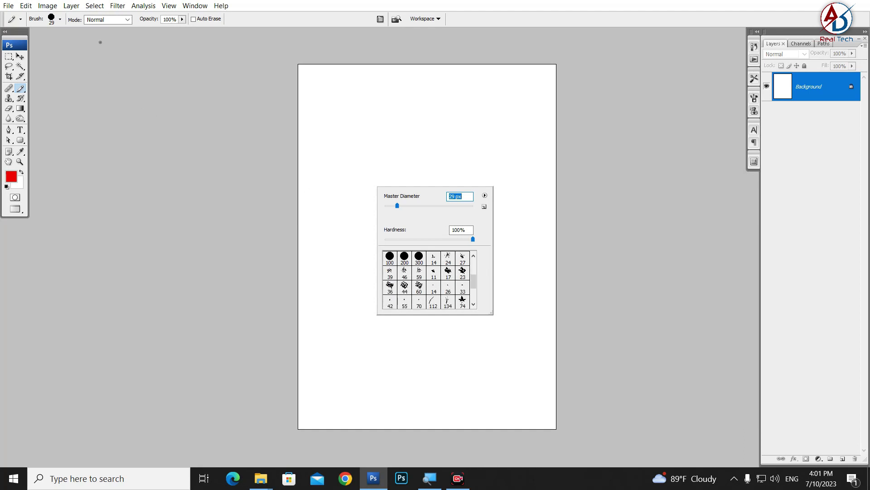
left_click(108, 19)
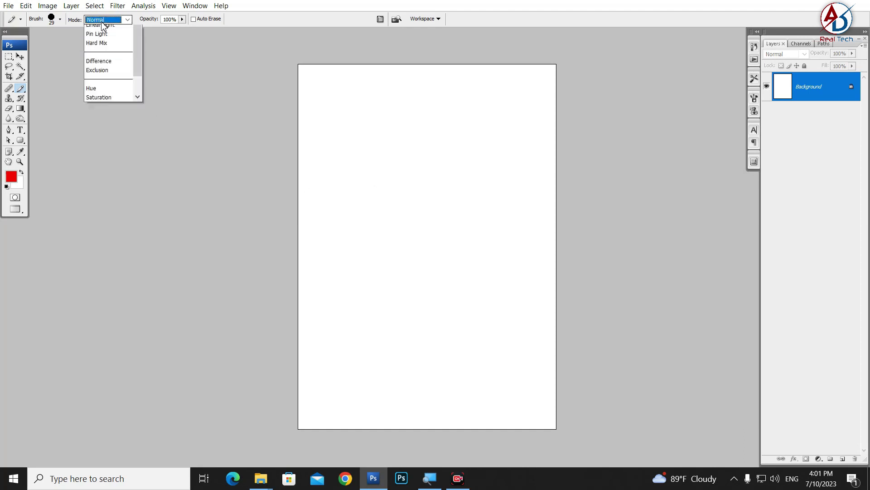
Step: Pick the 13 px tip and draw a red zigzag and a looping curve
left_click(60, 19)
scroll(60, 138, "down", 2)
scroll(60, 138, "up", 2)
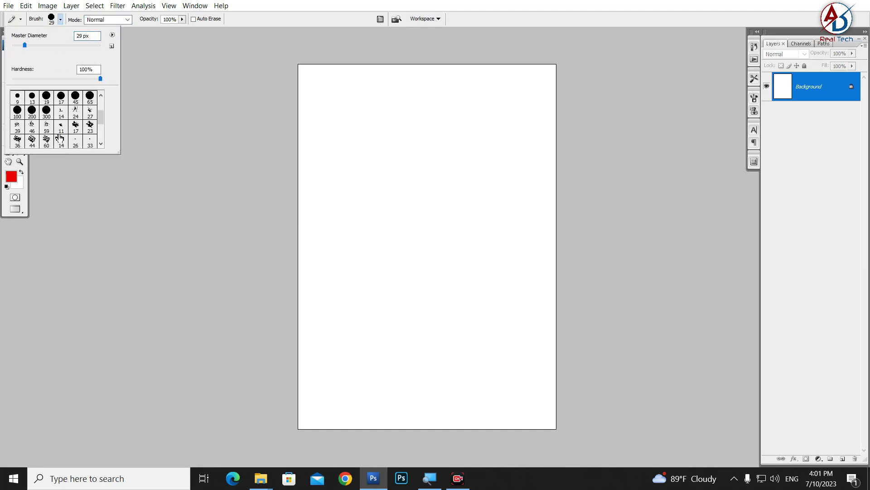
scroll(62, 133, "up", 1)
left_click(38, 107)
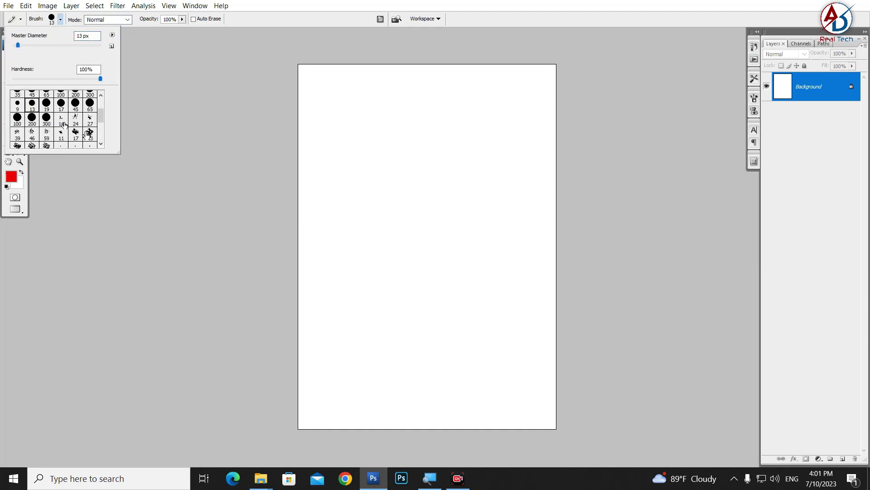
mouse_move(376, 182)
left_mouse_down()
mouse_move(445, 220)
mouse_move(491, 231)
left_mouse_up()
mouse_move(386, 254)
left_mouse_down()
mouse_move(509, 229)
mouse_move(450, 337)
mouse_move(456, 223)
left_mouse_up()
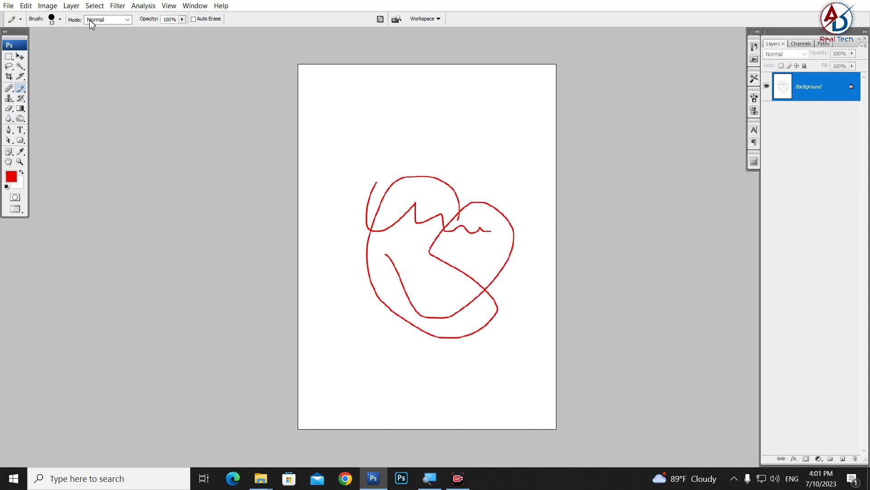
Step: Draw a thin red stroke with the 11 px tip, then undo all the strokes
left_click(60, 19)
left_click(62, 134)
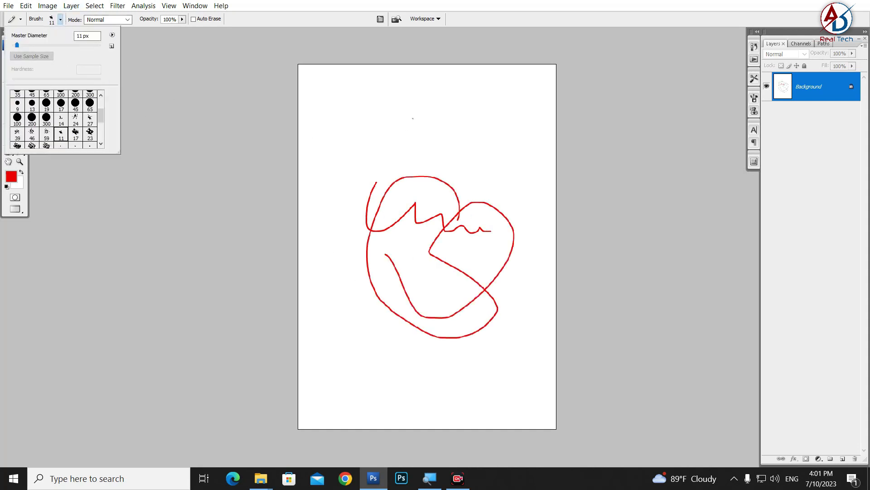
key("Return")
left_click_drag(413, 106, 526, 150)
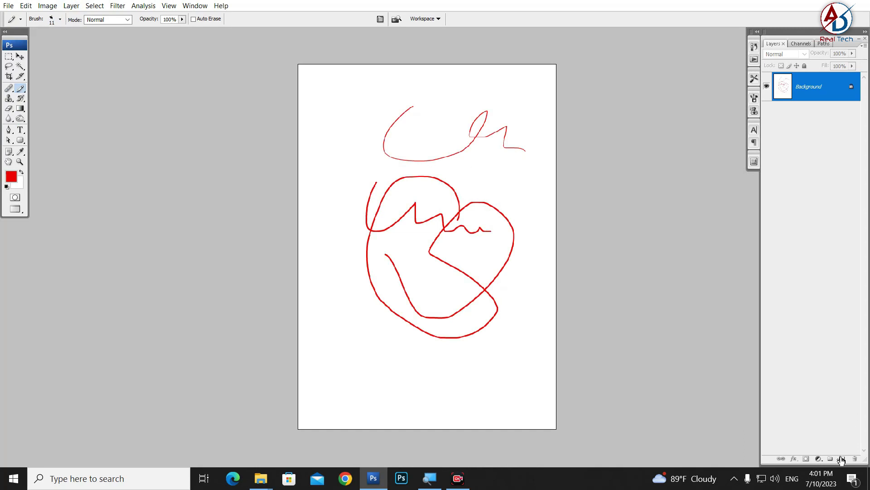
left_click(843, 459)
key("ctrl+alt+z")
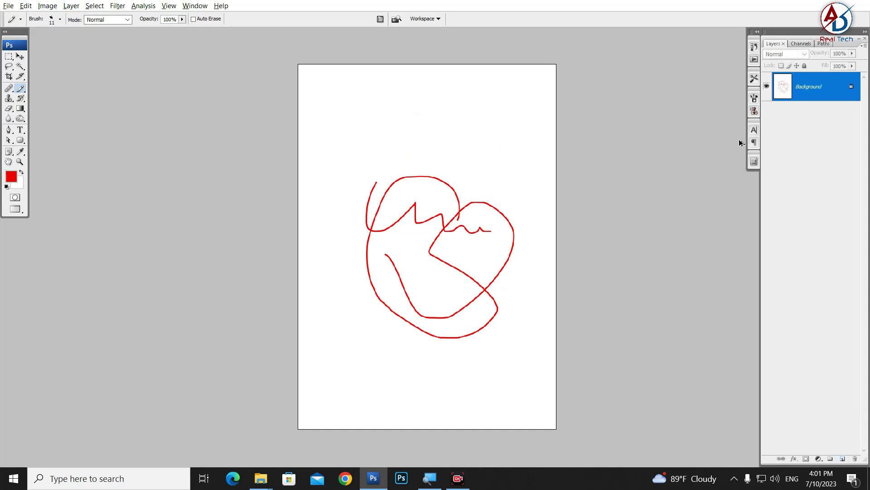
key("ctrl+alt+z")
key("ctrl+alt+z")
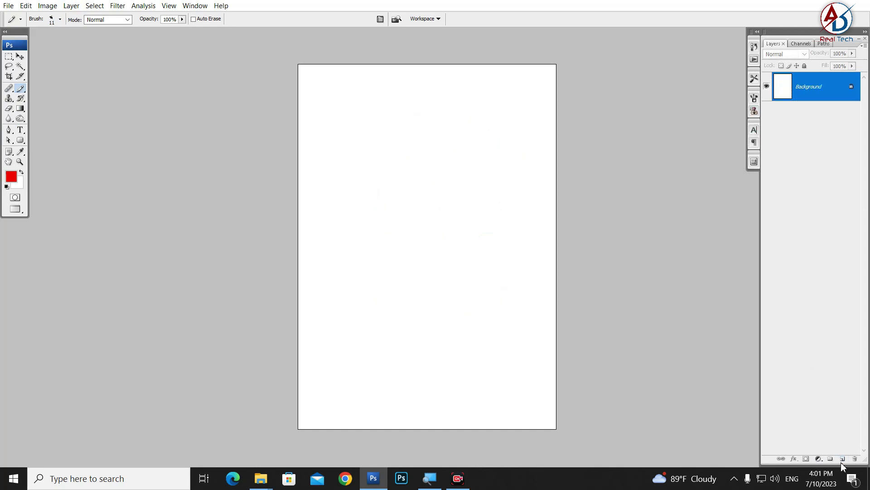
Step: On new Layer 1, draw a thick red scribble with the 44 px tip enlarged to 158 px
left_click(842, 460)
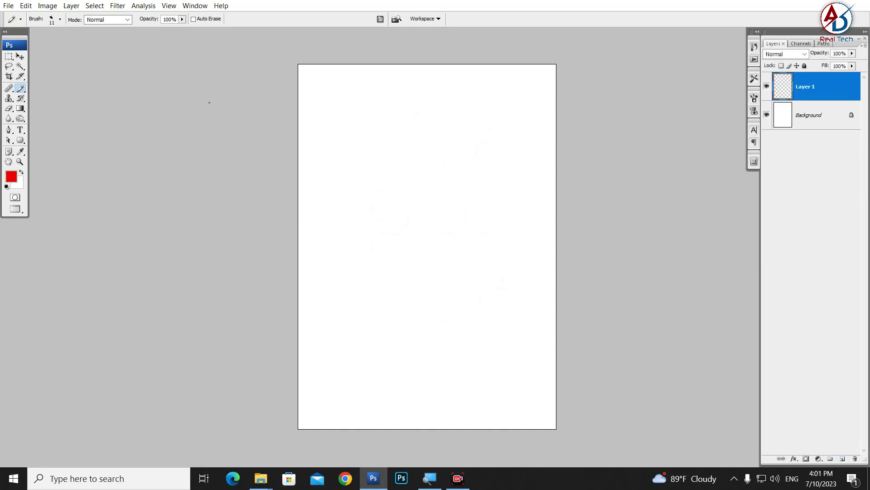
left_click(59, 19)
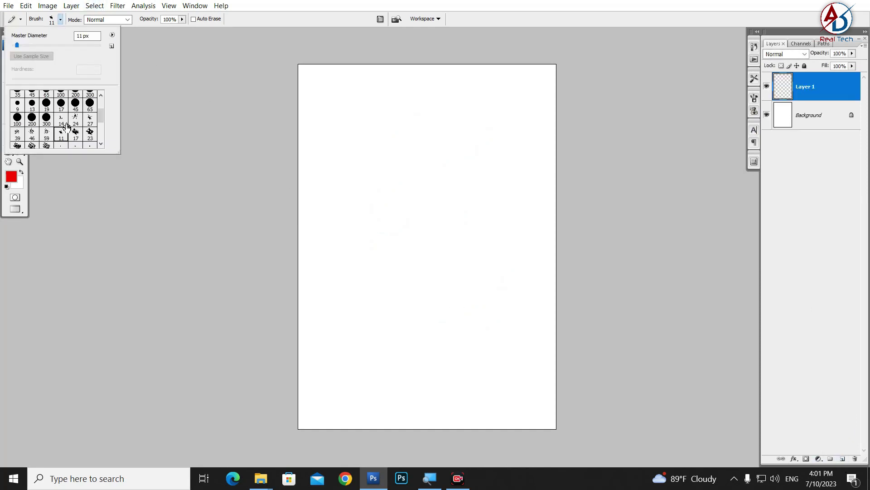
scroll(66, 126, "down", 2)
left_click(31, 129)
left_click(457, 25)
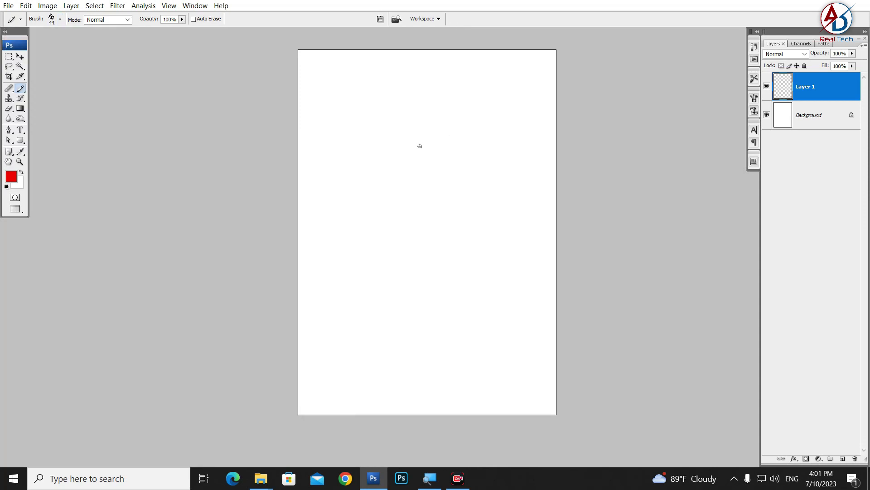
right_click(419, 145)
left_click_drag(451, 164, 480, 164)
mouse_move(368, 190)
left_mouse_down()
mouse_move(351, 222)
mouse_move(393, 273)
mouse_move(521, 267)
mouse_move(369, 136)
mouse_move(338, 244)
left_mouse_up()
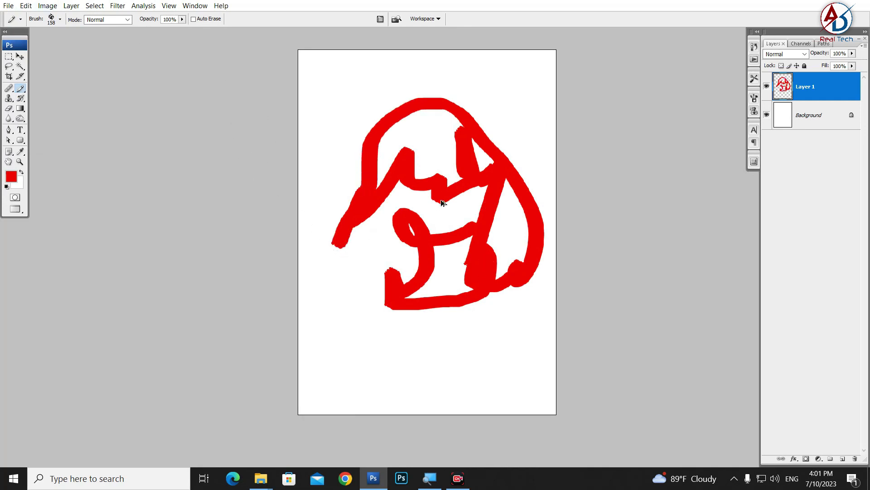
Step: Switch to the Brush tool and glance at its tip settings
right_click(18, 92)
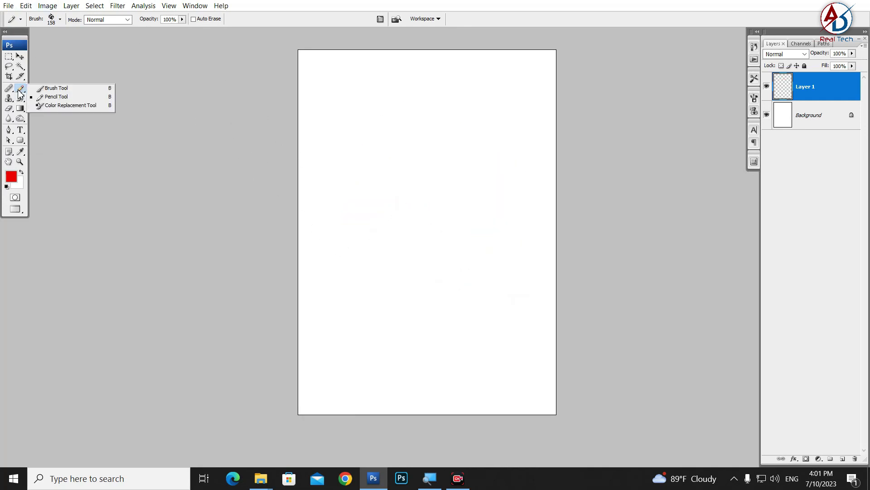
left_click(58, 88)
left_click(59, 19)
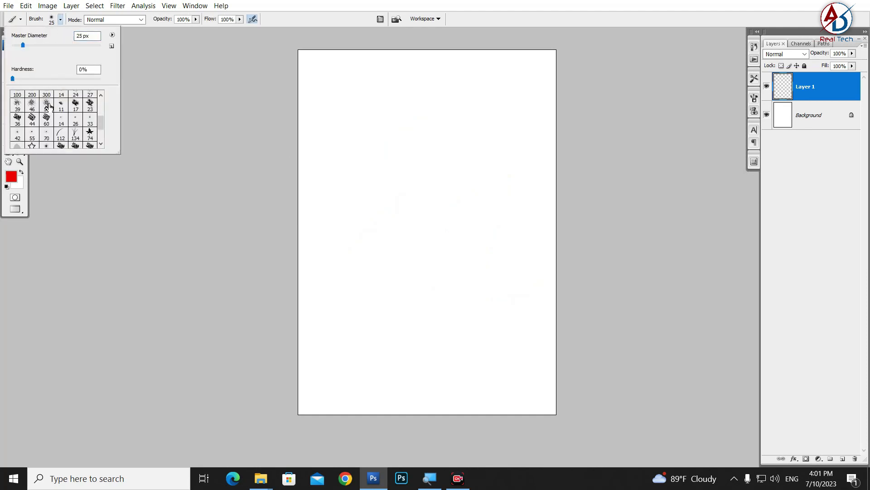
left_click(169, 5)
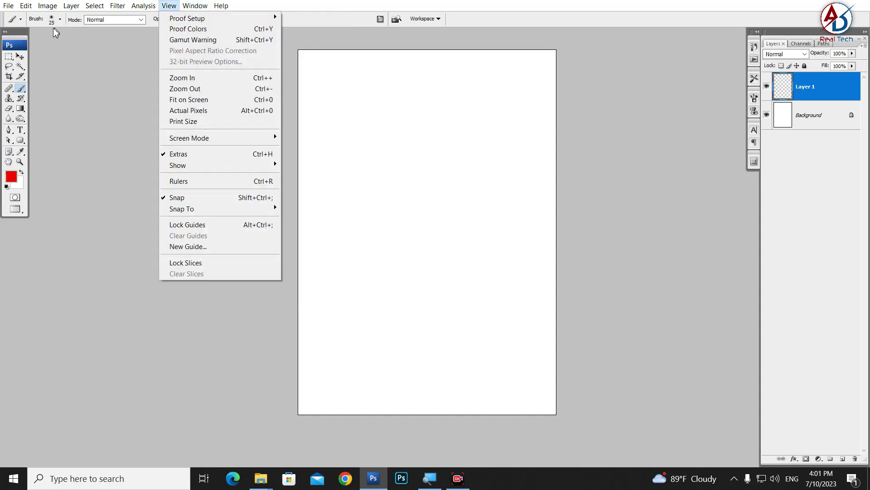
Step: Switch back to the Pencil tool and scroll through its brush tip presets
right_click(20, 88)
left_click(56, 96)
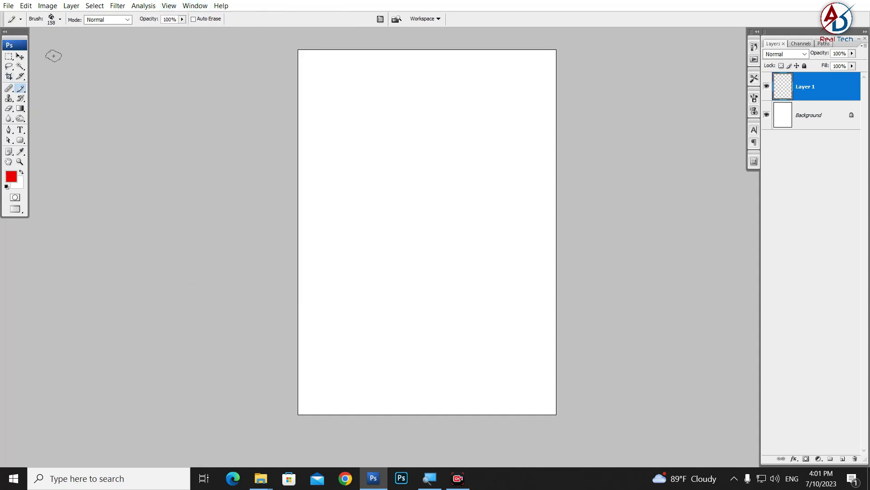
left_click(60, 20)
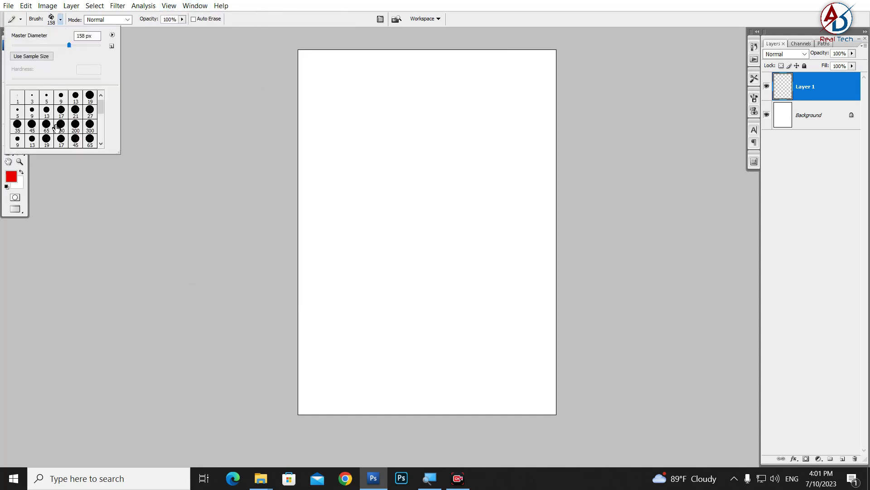
scroll(57, 127, "down", 1)
scroll(64, 140, "down", 1)
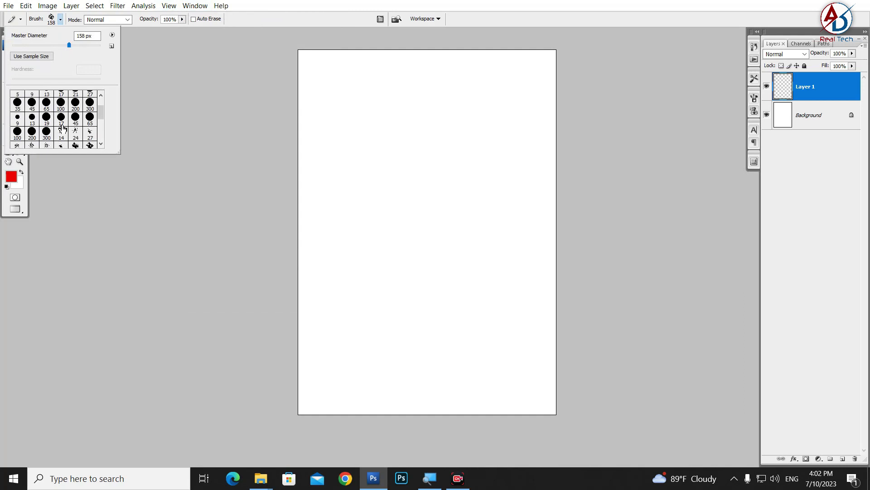
scroll(86, 131, "down", 1)
scroll(63, 126, "down", 1)
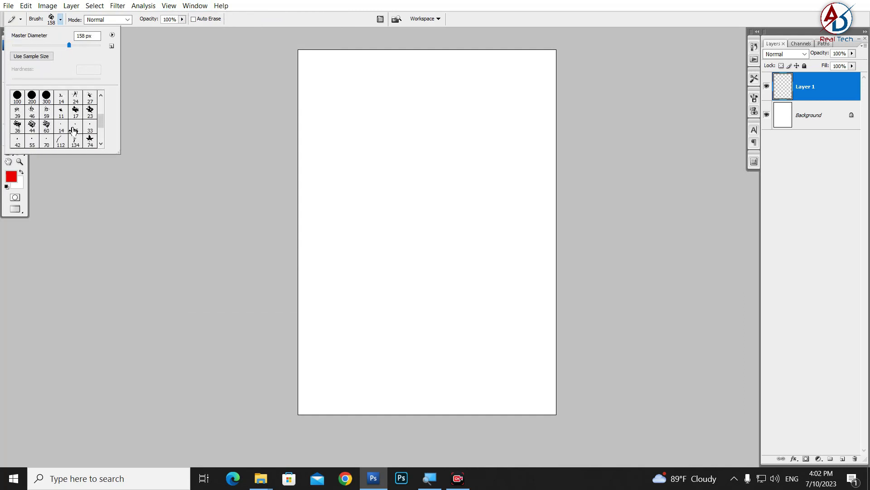
scroll(72, 132, "down", 1)
scroll(66, 145, "down", 2)
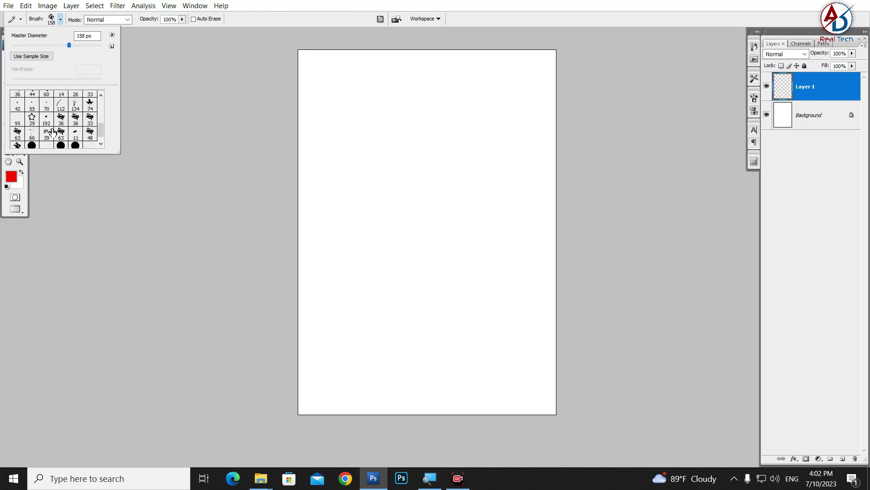
Step: With the Color Replacement Tool in Color mode, try tinting the left iris red
left_click(324, 5)
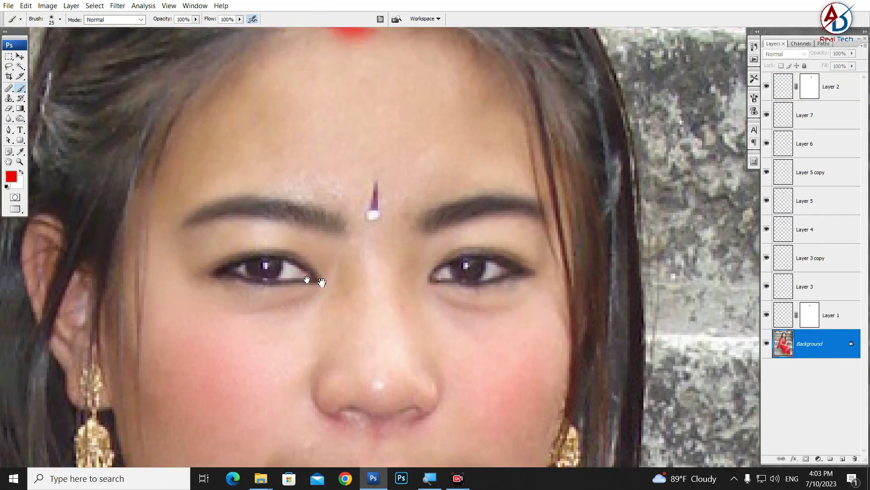
left_click_drag(307, 280, 342, 275)
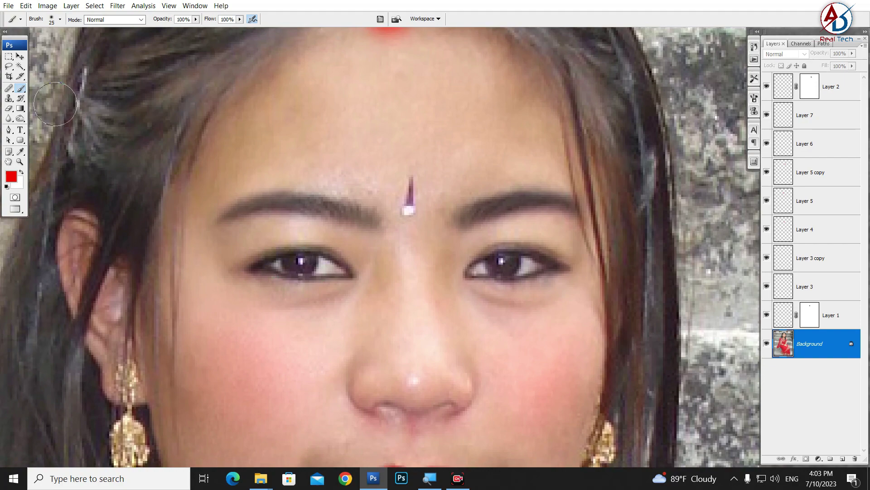
left_click(17, 89)
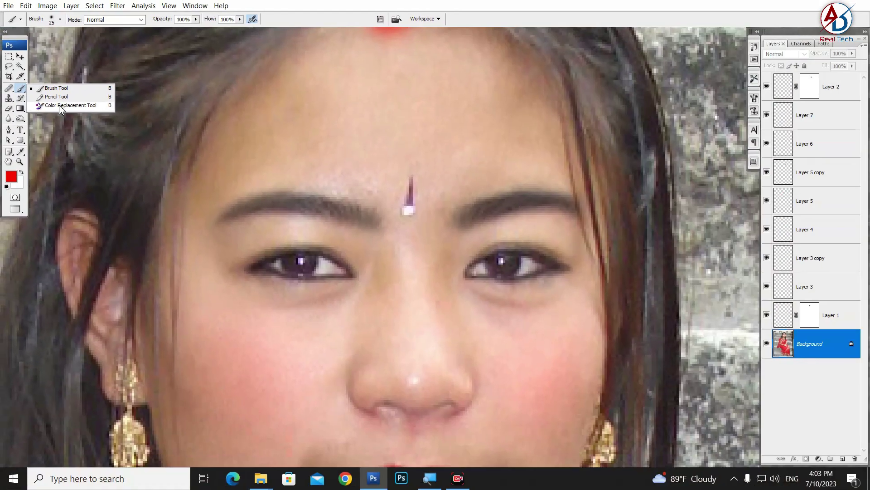
left_click(61, 106)
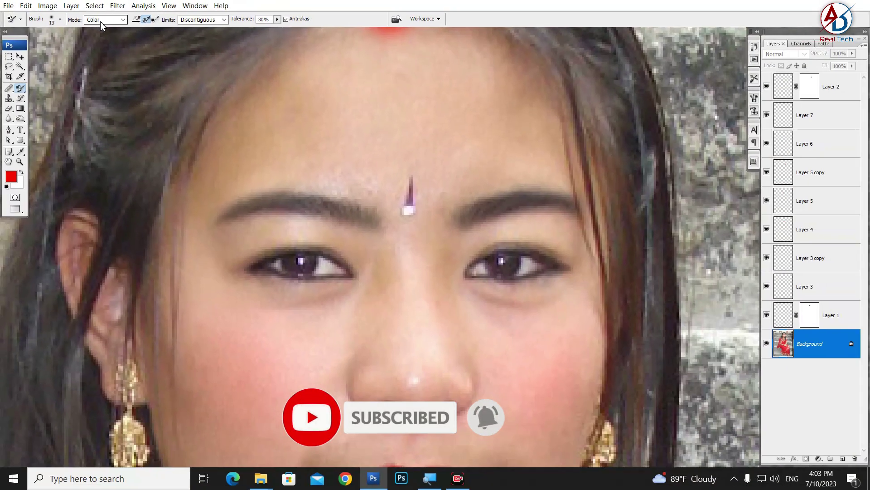
left_click(100, 21)
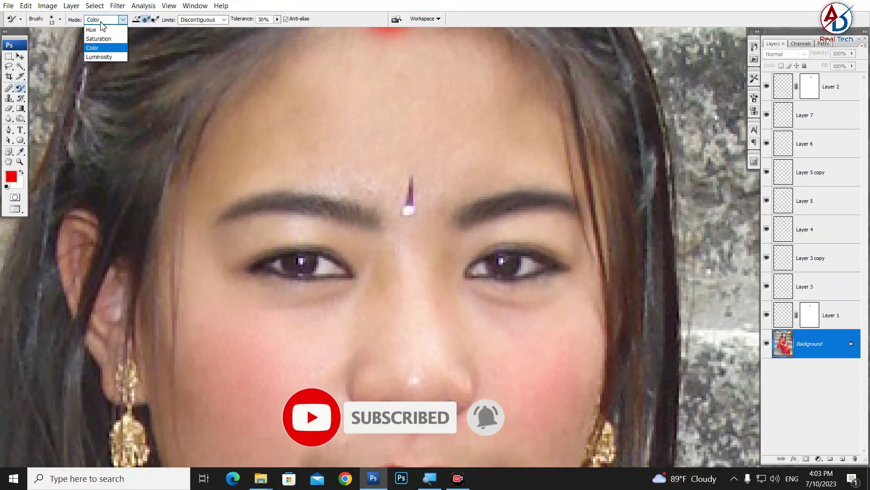
left_click(105, 48)
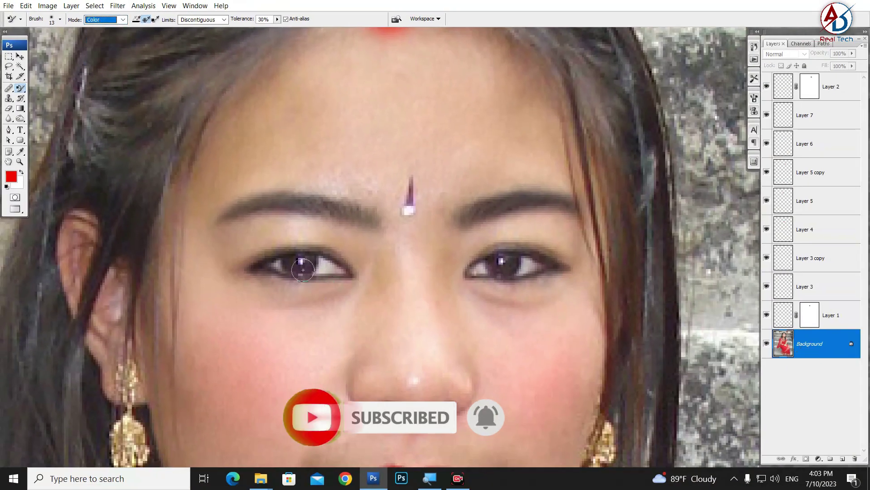
left_click_drag(303, 268, 293, 262)
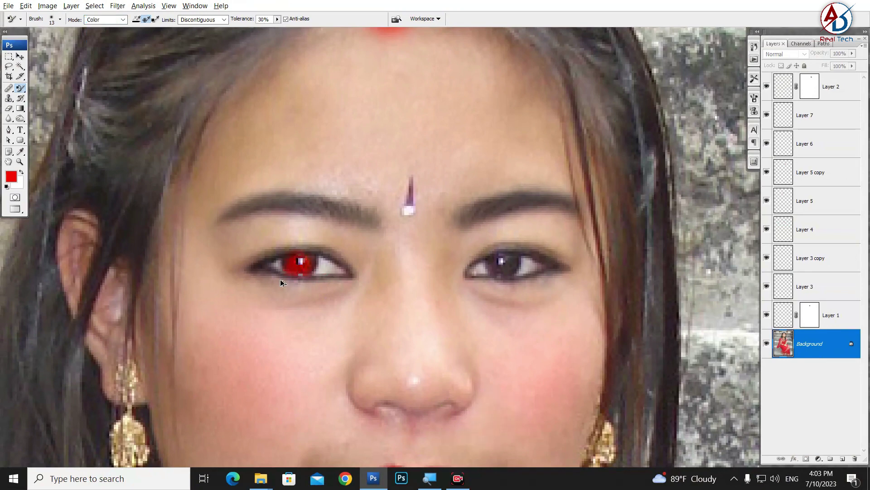
key("ctrl+z")
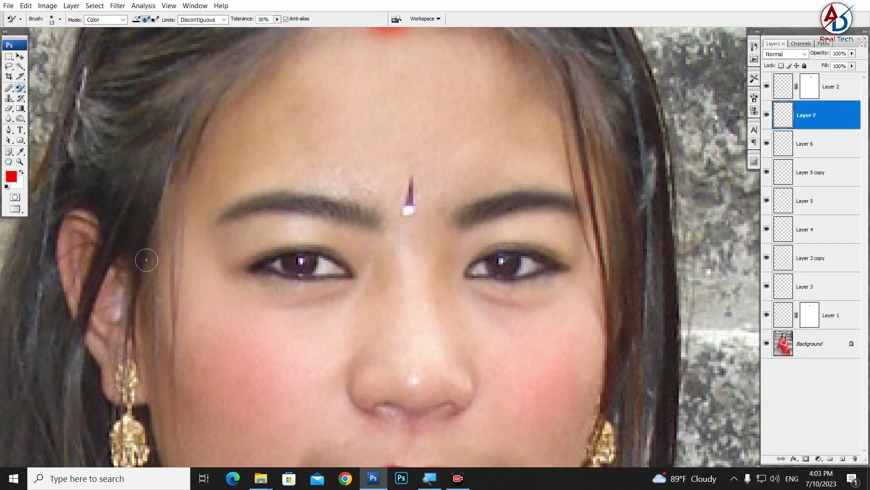
left_click(803, 348)
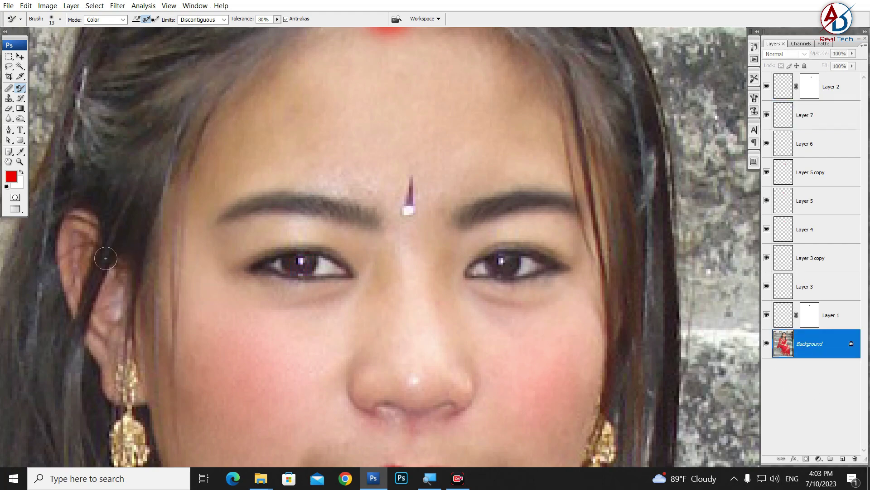
left_click(11, 176)
left_click_drag(299, 261, 295, 282)
Step: Select Layer 1 through Layer 2 and group them into Group 1
left_click(812, 115)
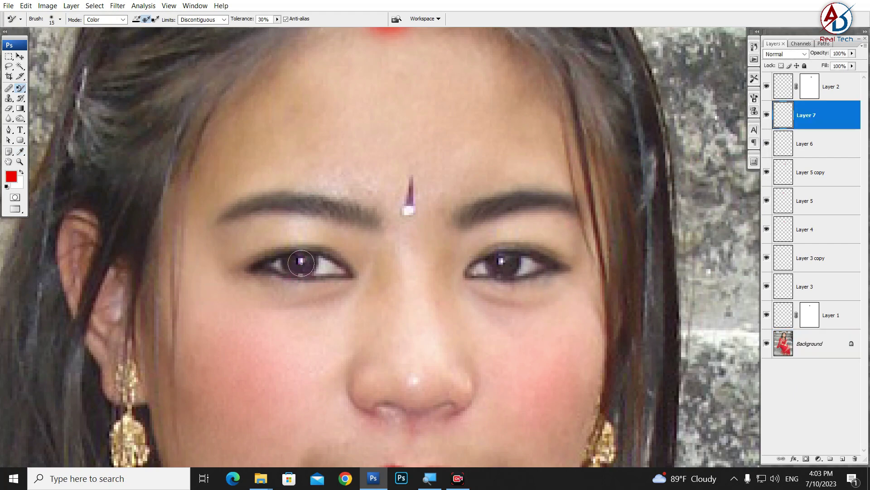
left_click(812, 347)
left_click(825, 314)
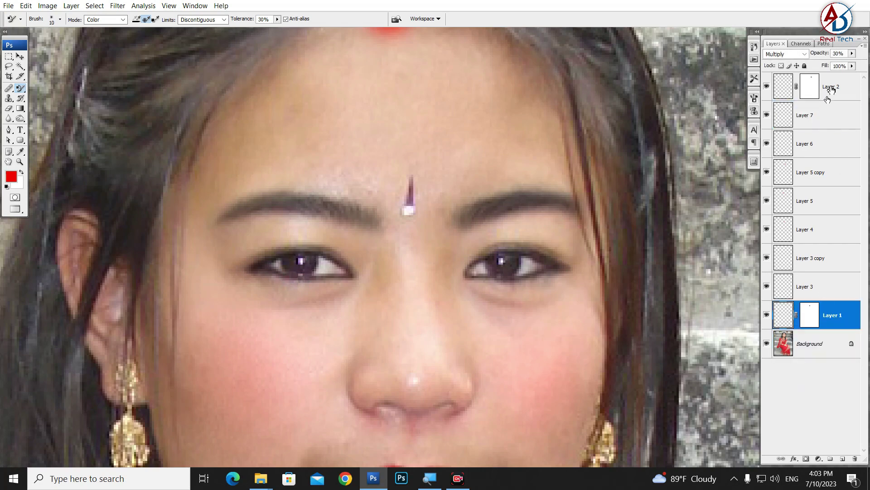
left_click(833, 95, "shift")
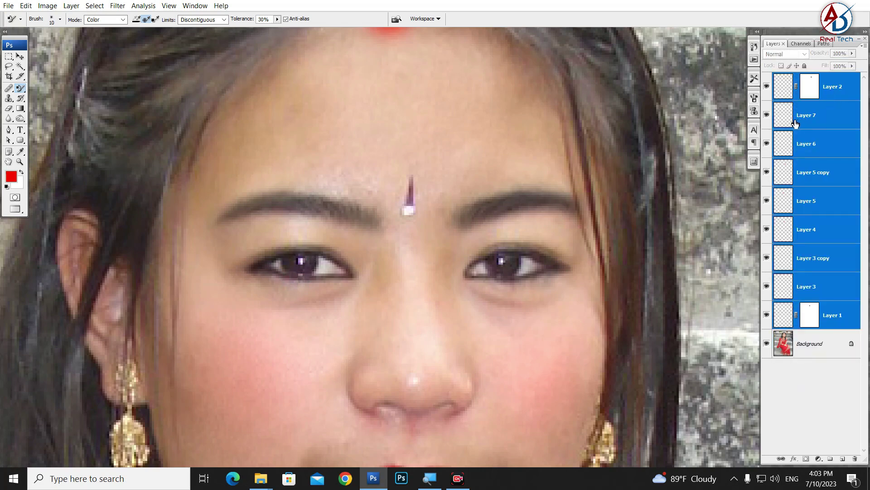
key("ctrl+g")
left_click(803, 98)
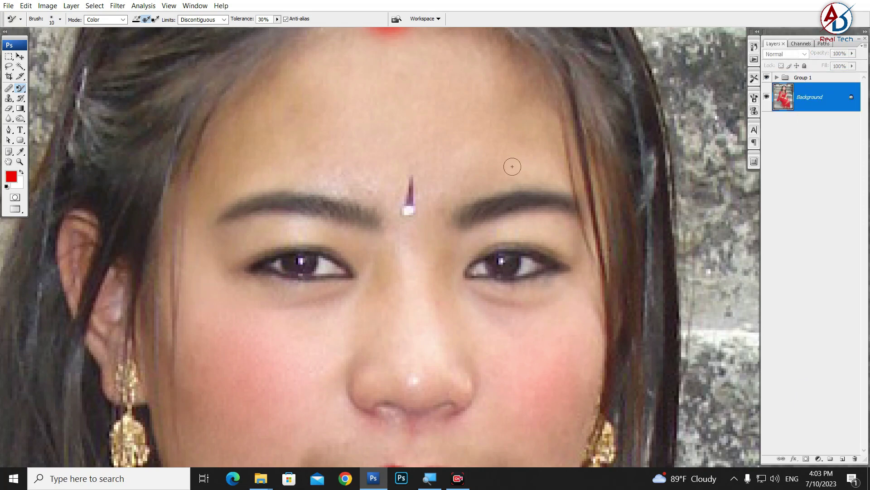
key("bracketright")
key("bracketleft")
scroll(465, 313, "down", 1)
scroll(465, 313, "down", 2)
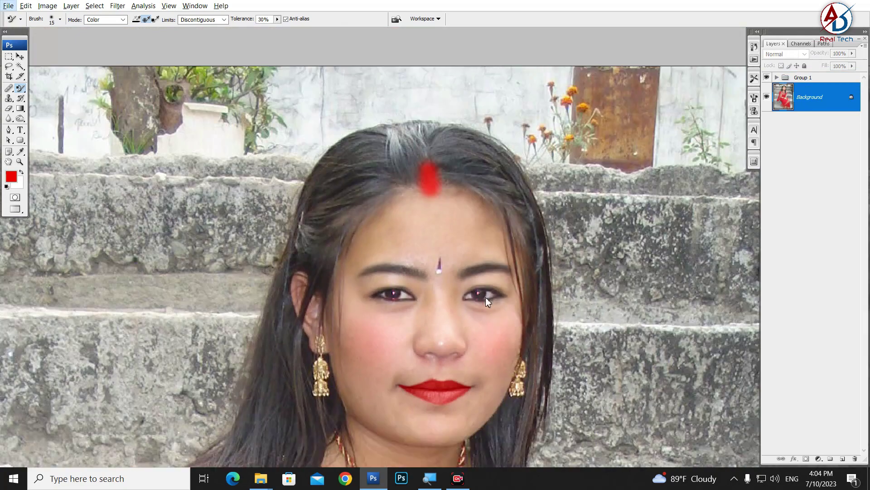
key("alt")
key("alt+bracketright")
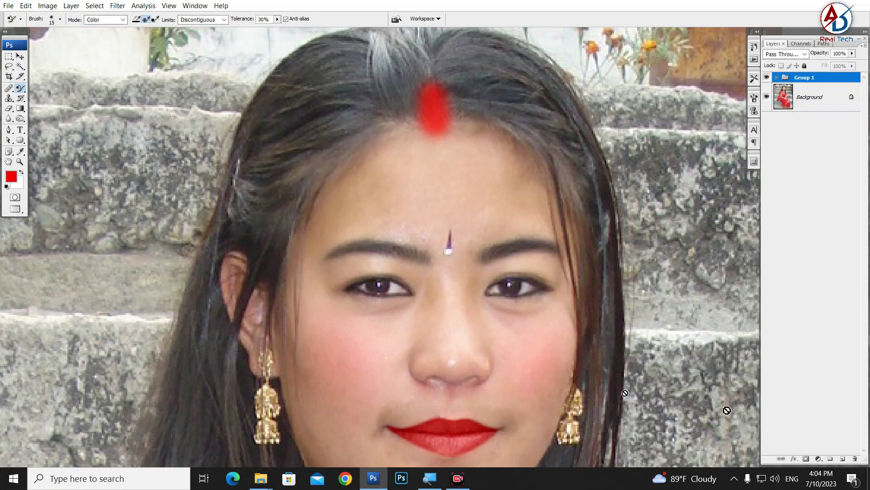
left_click(812, 108)
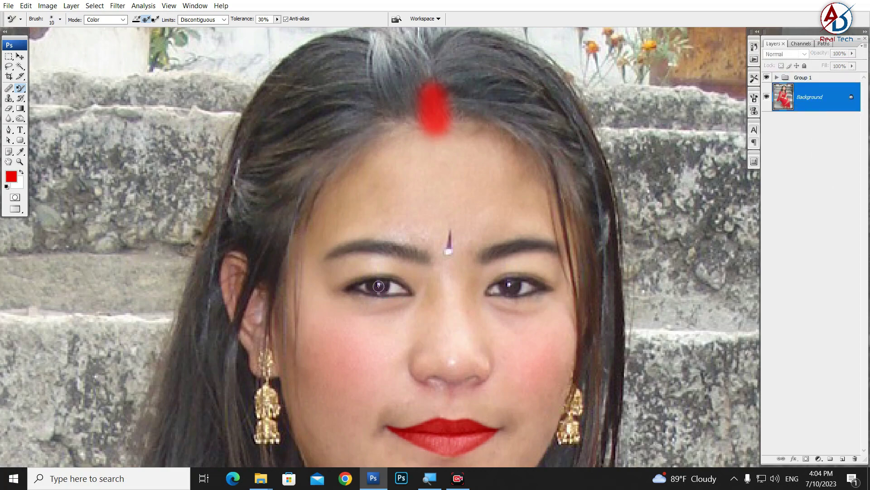
left_click(511, 287)
scroll(403, 300, "up", 1)
left_click(393, 278)
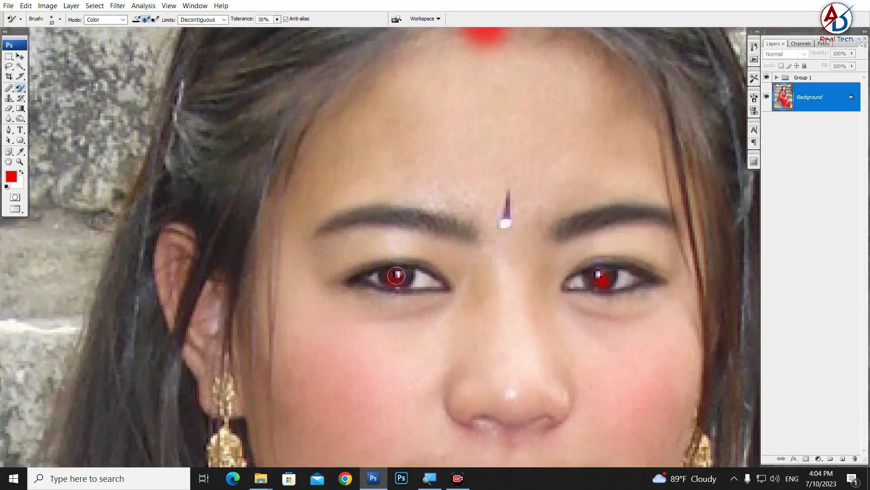
scroll(431, 295, "up", 1)
scroll(430, 294, "down", 1)
scroll(499, 320, "up", 1)
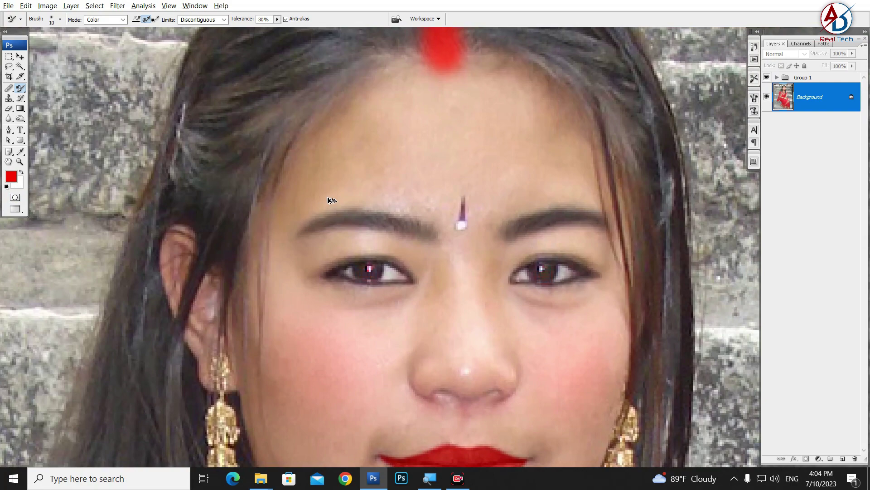
key("ctrl+z")
Step: Make blue-violet the foreground colour and dab it on the right eye's catchlight
left_click(815, 96)
left_click(11, 177)
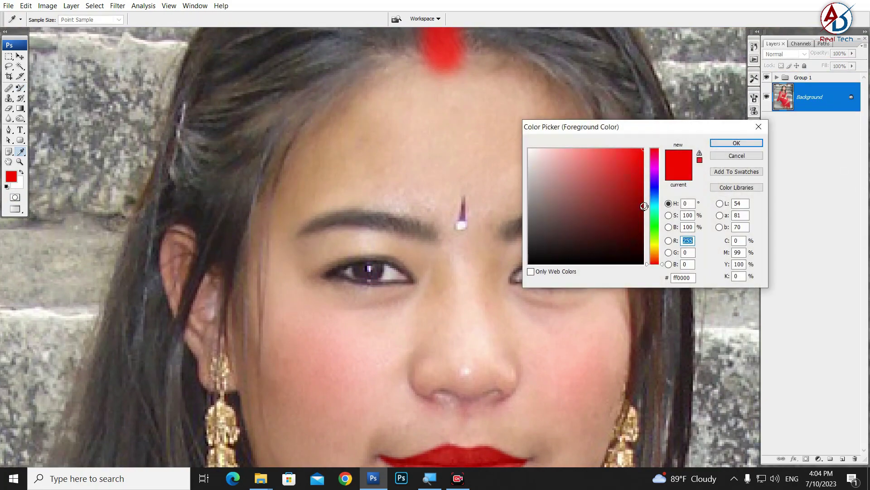
left_click(650, 191)
left_click(632, 171)
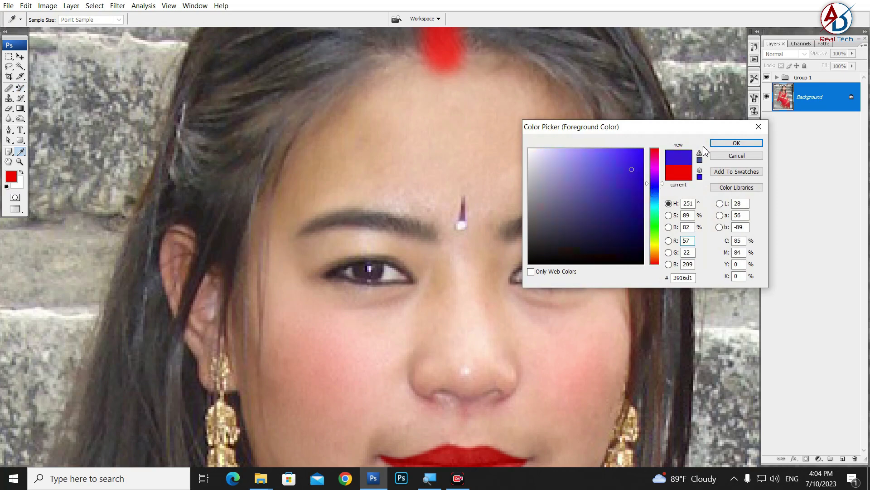
left_click(736, 142)
key("b")
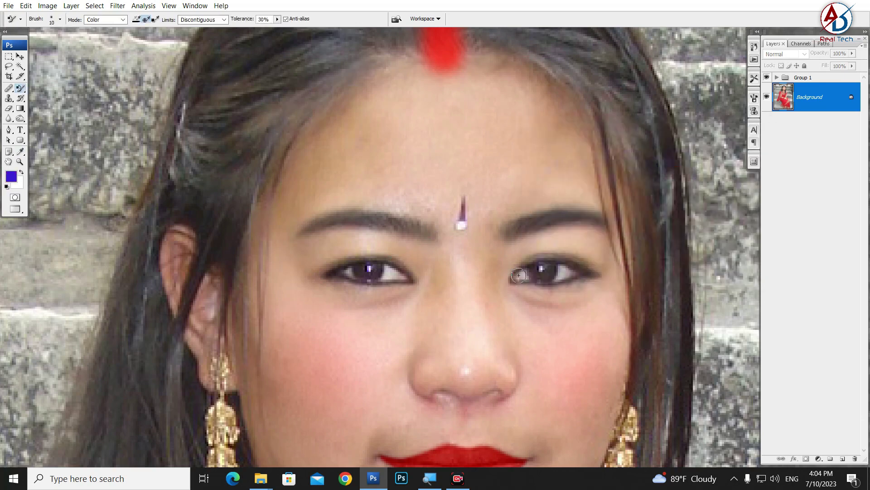
left_click(541, 269)
Step: Set the Color Replacement Tool mode to Saturation, after briefly trying Hue
key("ctrl+minus")
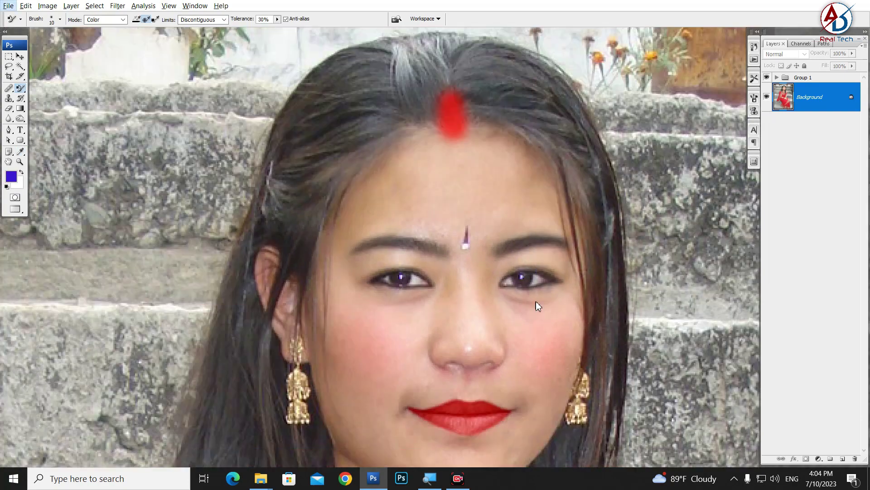
key("ctrl+plus")
scroll(356, 207, "up", 2)
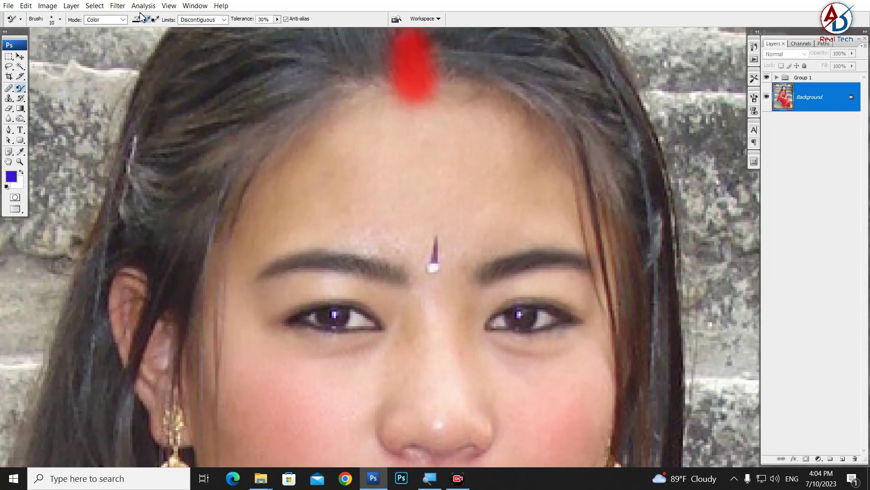
left_click(119, 20)
left_click(92, 29)
left_click(117, 21)
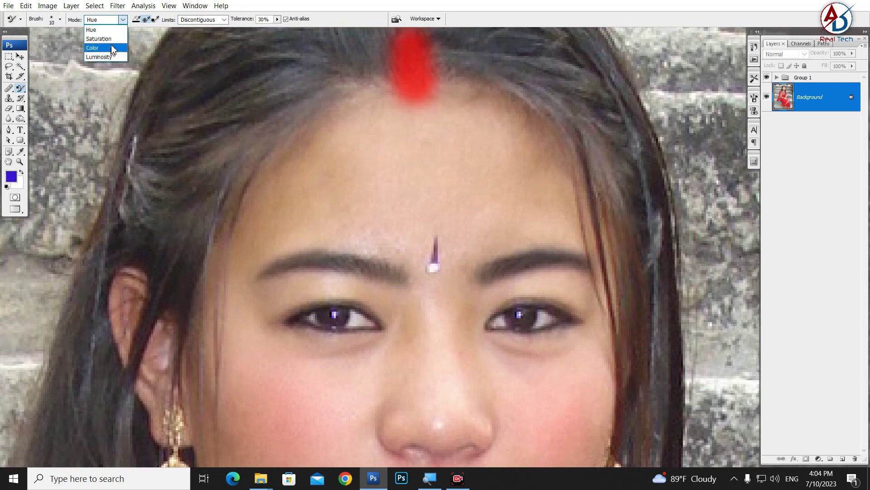
left_click(95, 40)
Step: Repaint the left and right irises a vivid magenta in Saturation mode
left_click_drag(347, 317, 330, 318)
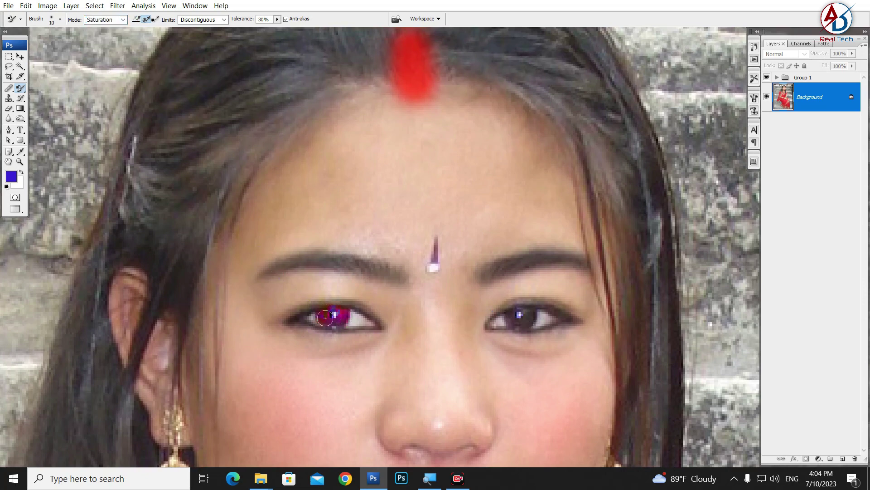
left_click_drag(496, 319, 522, 312)
scroll(521, 316, "down", 2)
scroll(498, 308, "down", 2)
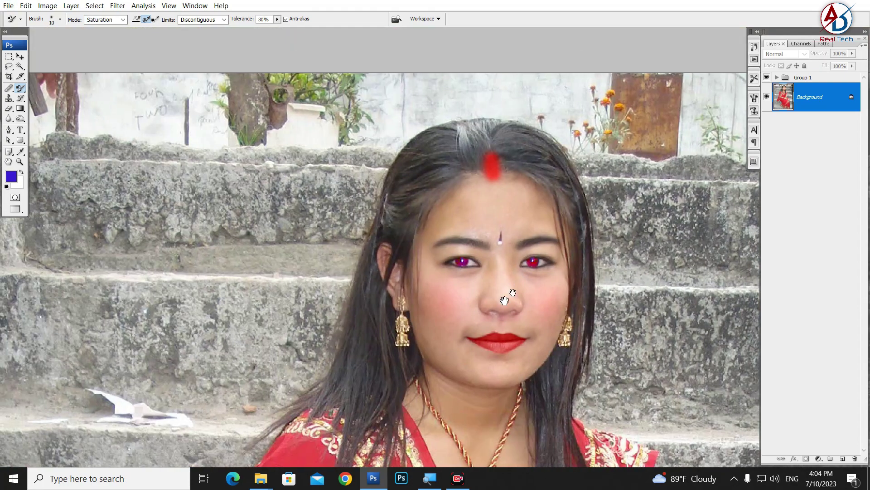
scroll(476, 302, "down", 1)
scroll(477, 302, "up", 1)
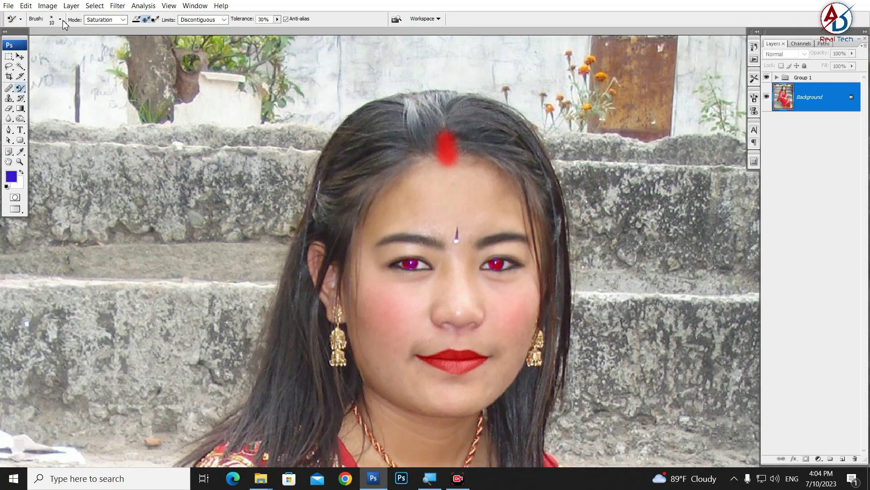
left_click(61, 19)
Step: Lower the brush hardness to roughly 7–9% and close the brush settings
left_click(13, 63)
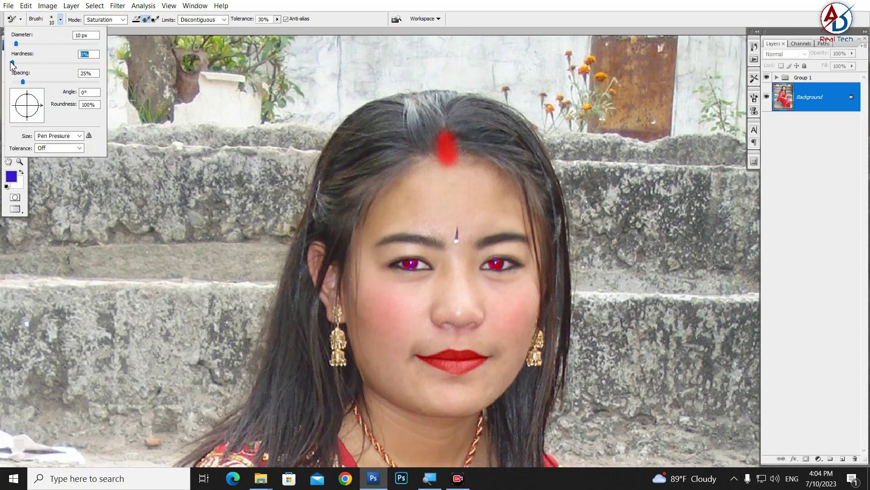
left_click_drag(12, 63, 24, 67)
left_click(21, 70)
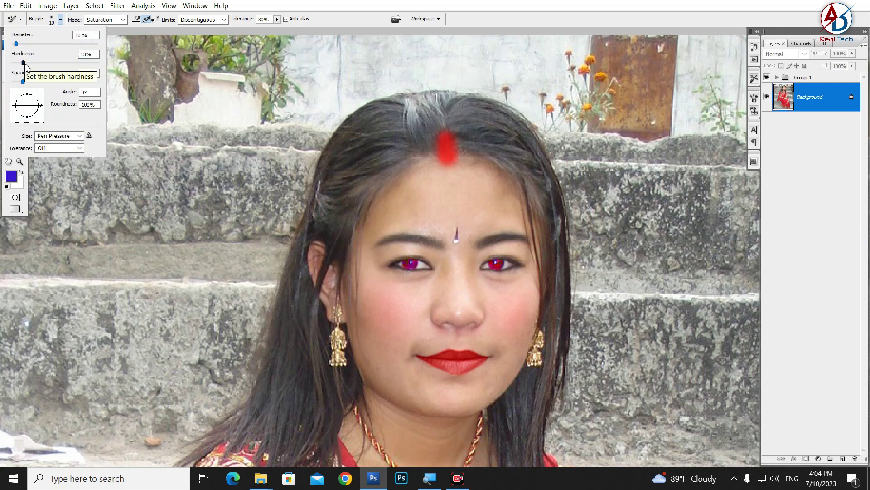
mouse_move(25, 65)
left_mouse_down()
mouse_move(104, 64)
mouse_move(20, 64)
left_mouse_up()
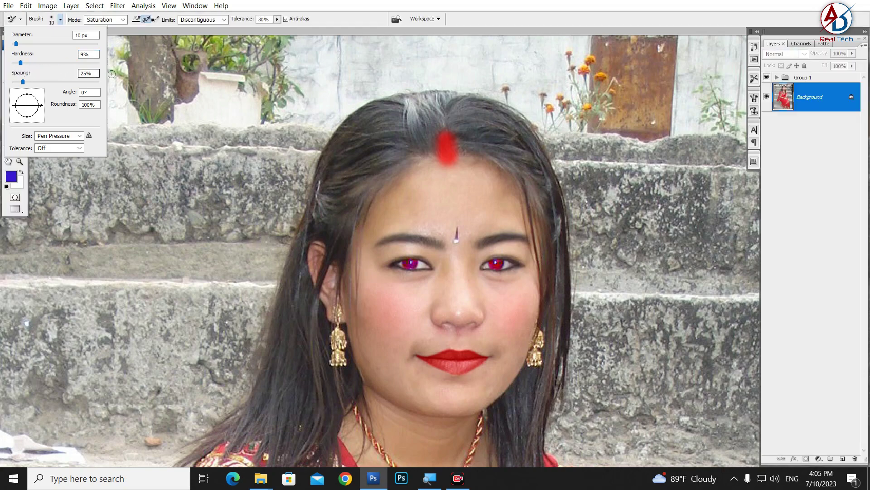
left_click(294, 5)
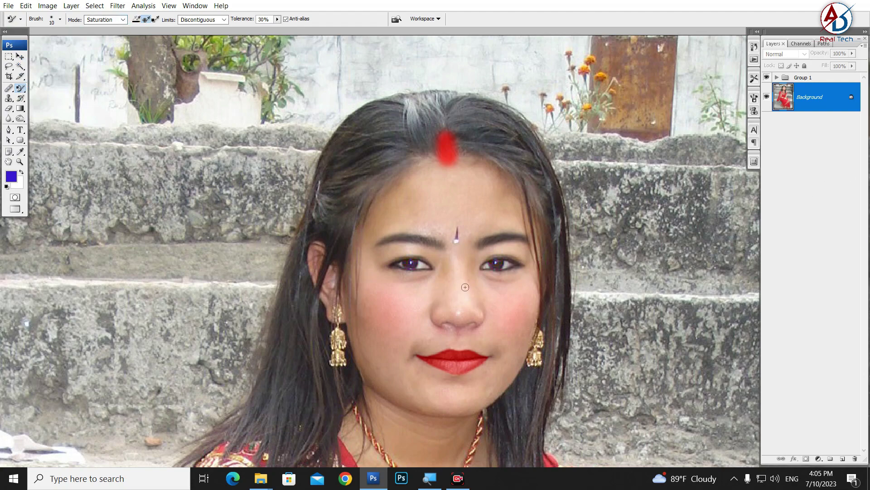
Step: Switch the brush mode to Luminosity and tint the right eye's catchlight
key("alt+space")
left_click(484, 278)
scroll(485, 287, "up", 2)
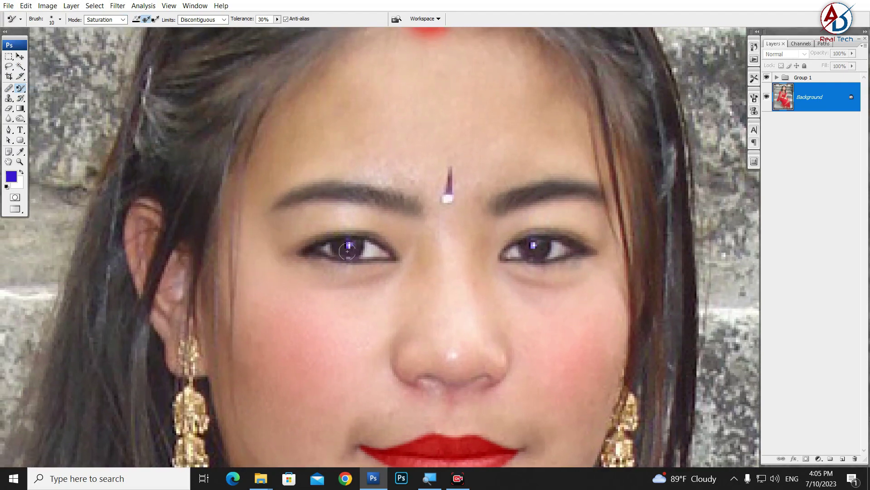
left_click(348, 257)
left_click(122, 20)
left_click(109, 54)
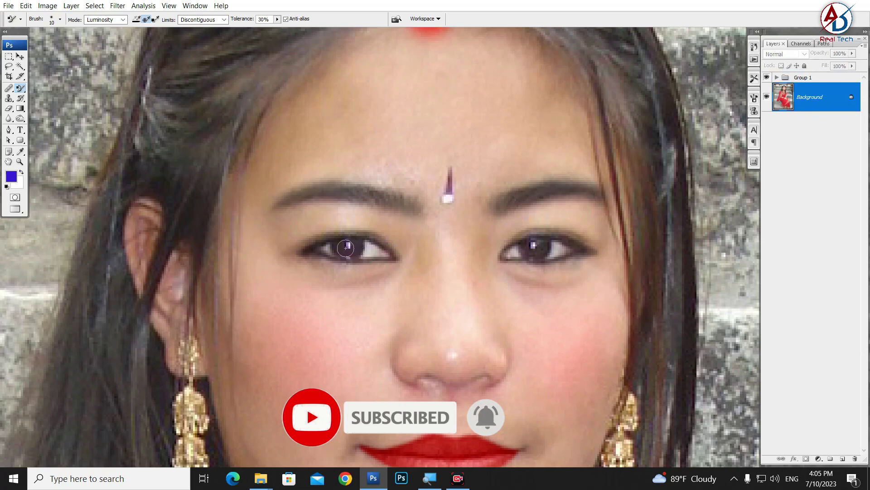
left_click(533, 246)
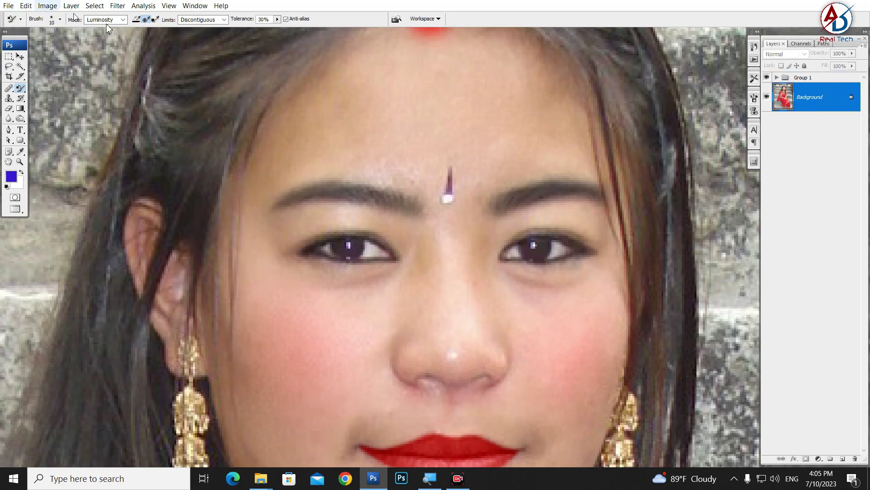
Step: Set Limits to Contiguous and, on the Background layer, tint both catchlights purple
left_click(198, 23)
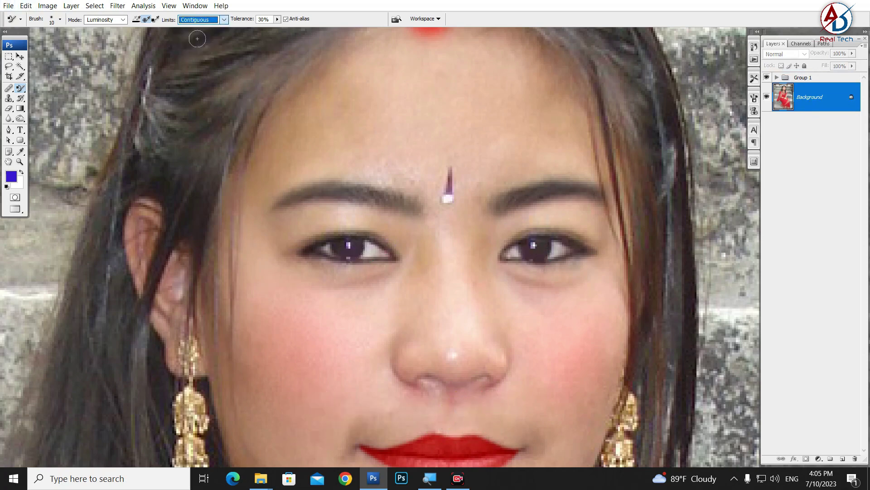
key("alt+]")
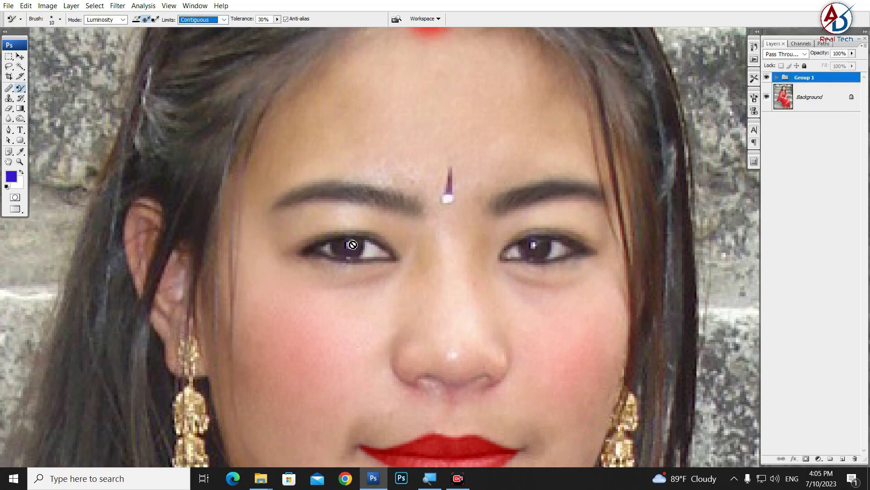
left_click(309, 203)
left_click(426, 181)
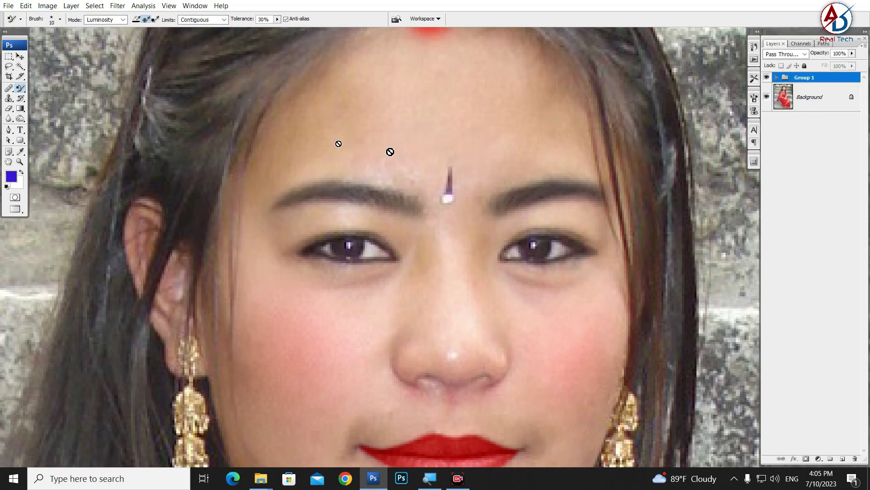
left_click(809, 95)
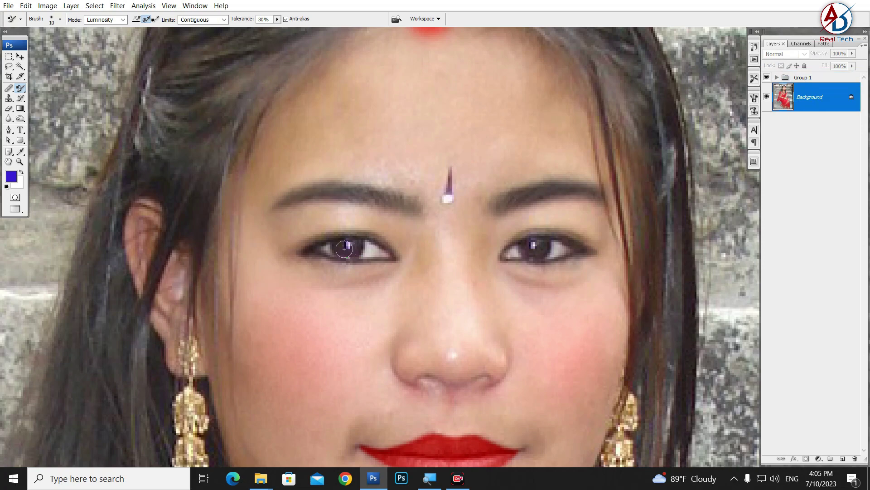
left_click(345, 247)
left_click(534, 244)
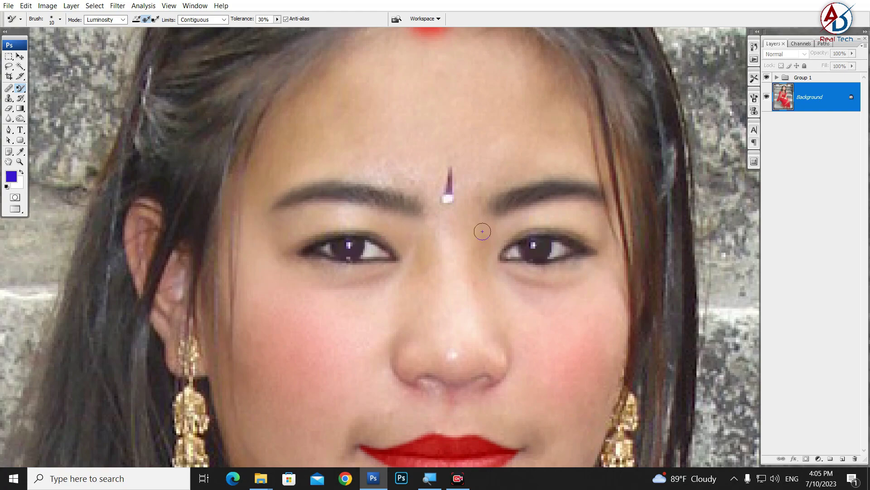
Step: Zoom out to view the whole portrait with its deep violet irises
scroll(485, 247, "down", 1)
scroll(486, 245, "down", 1)
scroll(472, 272, "down", 1)
scroll(467, 279, "up", 1)
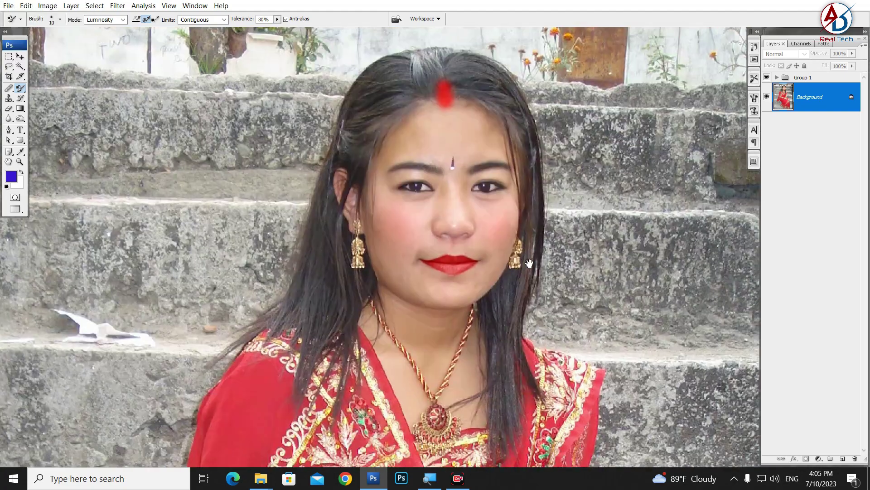
scroll(465, 282, "down", 1)
scroll(464, 282, "down", 2)
scroll(465, 282, "up", 1)
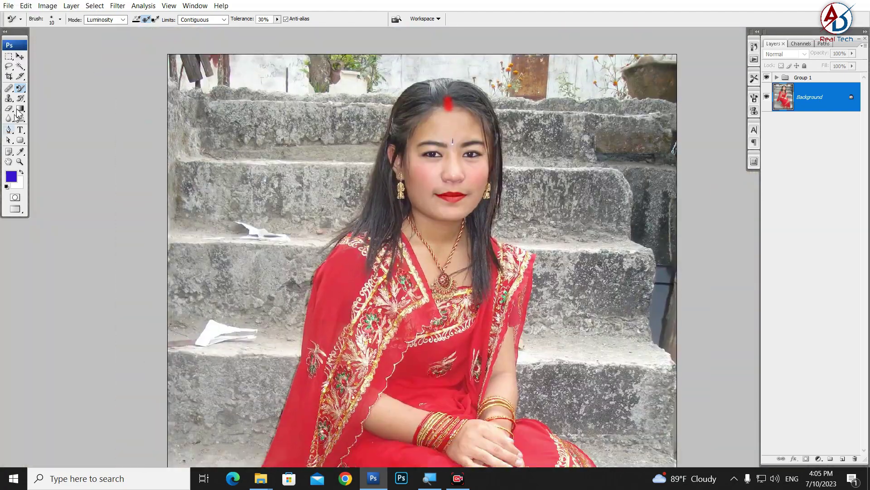
left_click(19, 91)
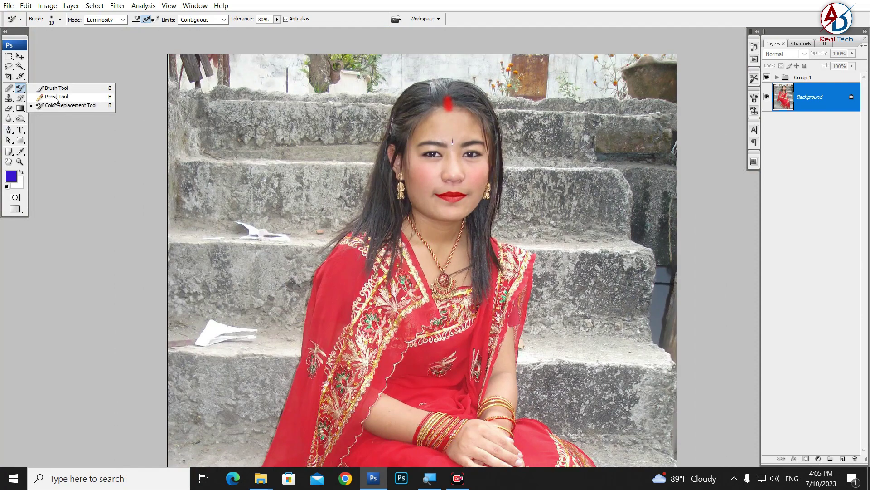